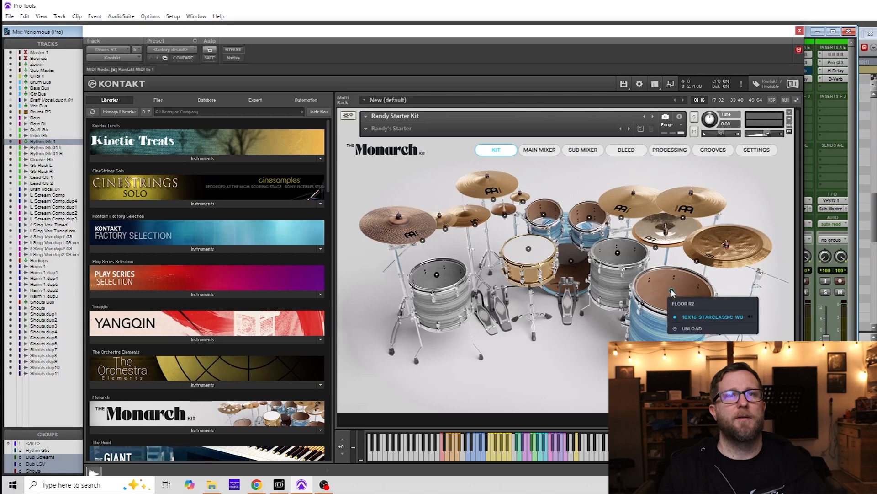
Step: Inspect the alternative drum models offered for the second rack tom and the snare, auditioning the pieces
click(589, 219)
click(590, 219)
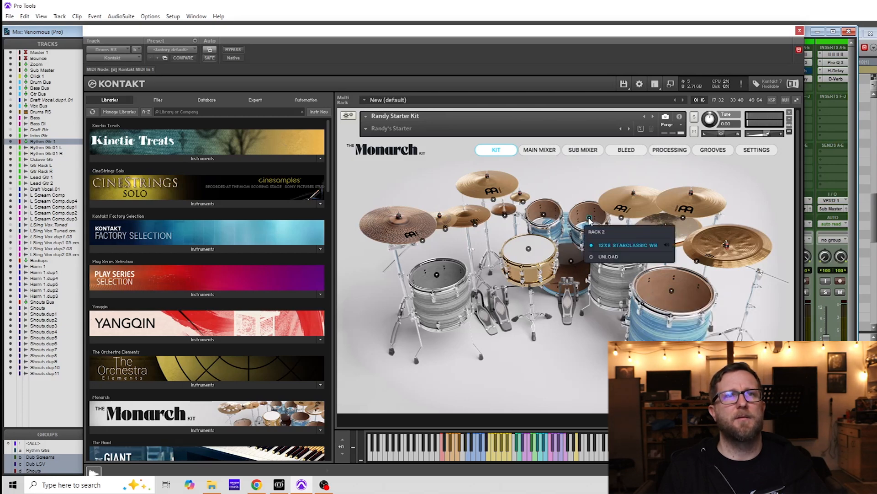
click(534, 259)
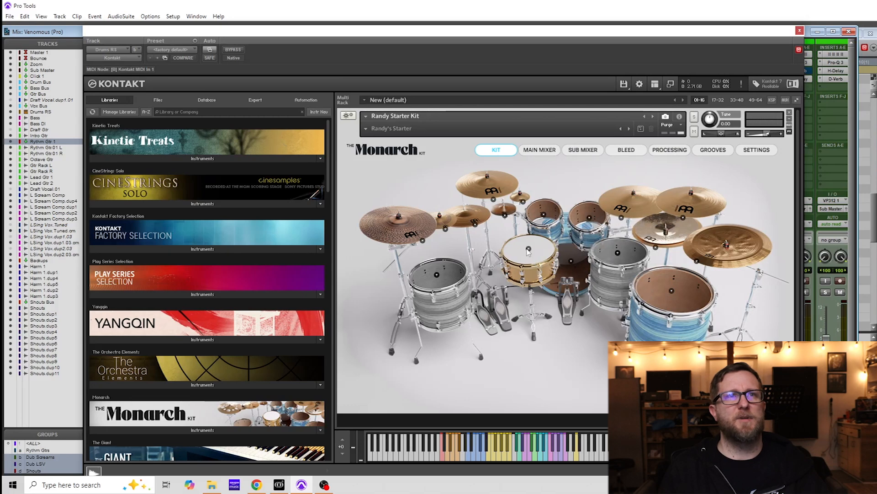
click(529, 249)
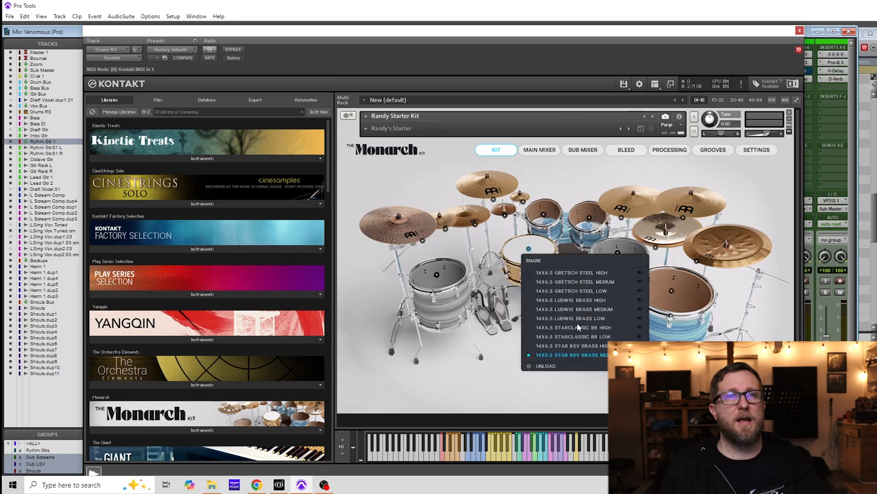
click(492, 368)
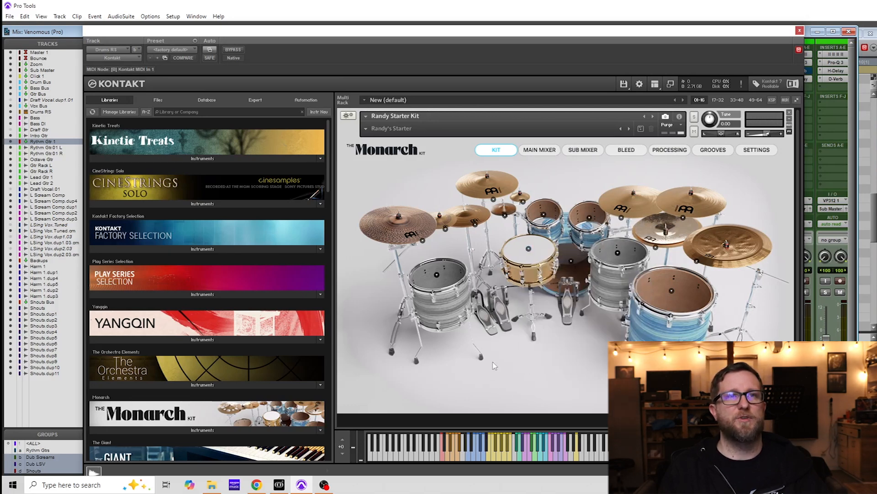
Step: Inspect the model choices for the kick and the far left crash, and audition the snare
click(573, 260)
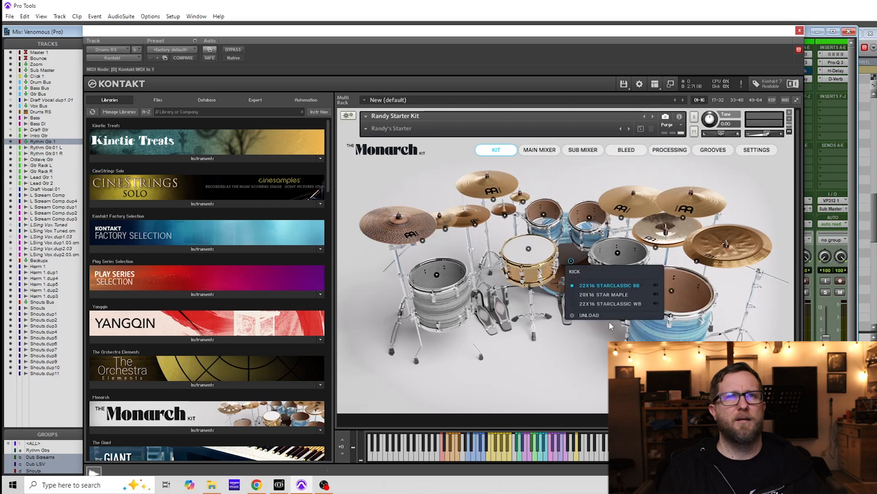
click(504, 384)
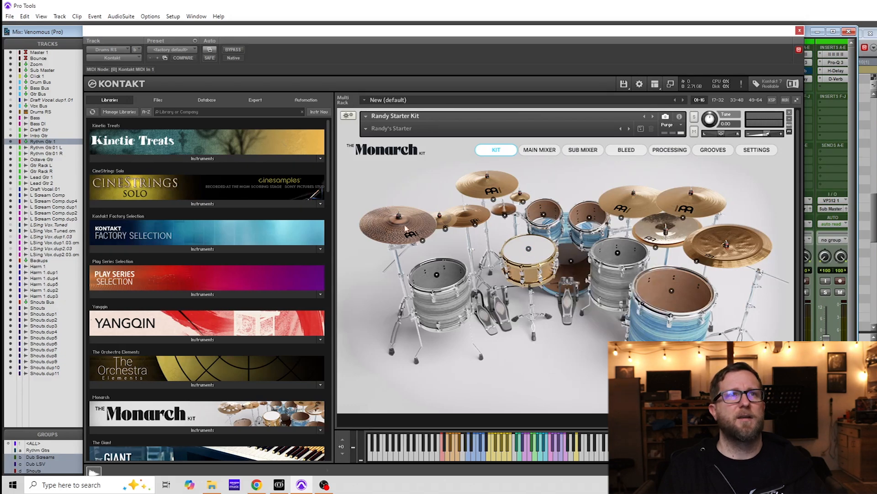
click(423, 242)
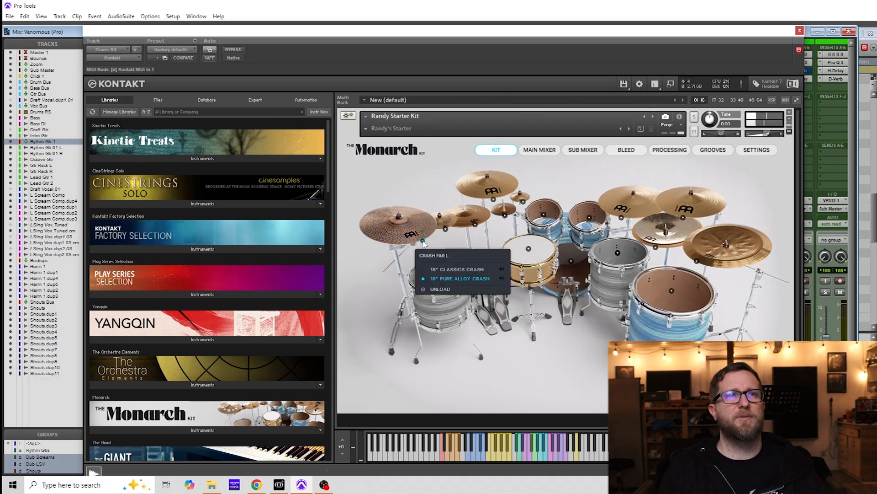
click(591, 365)
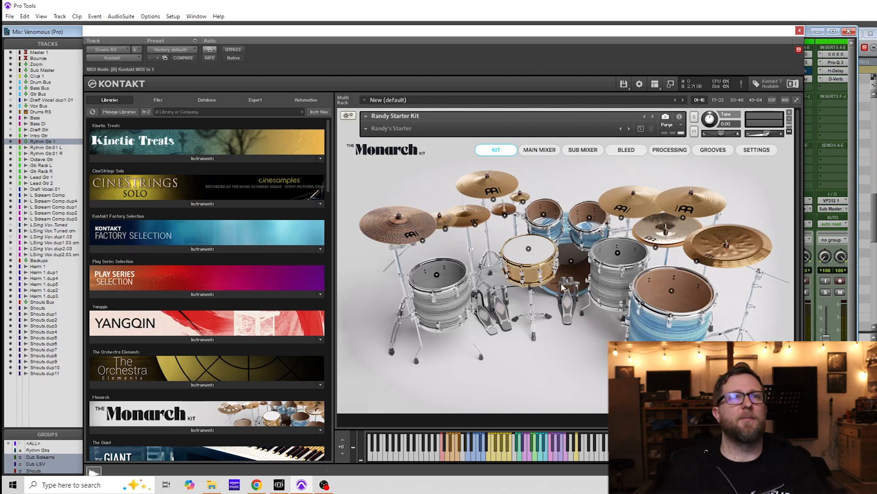
click(542, 254)
click(541, 254)
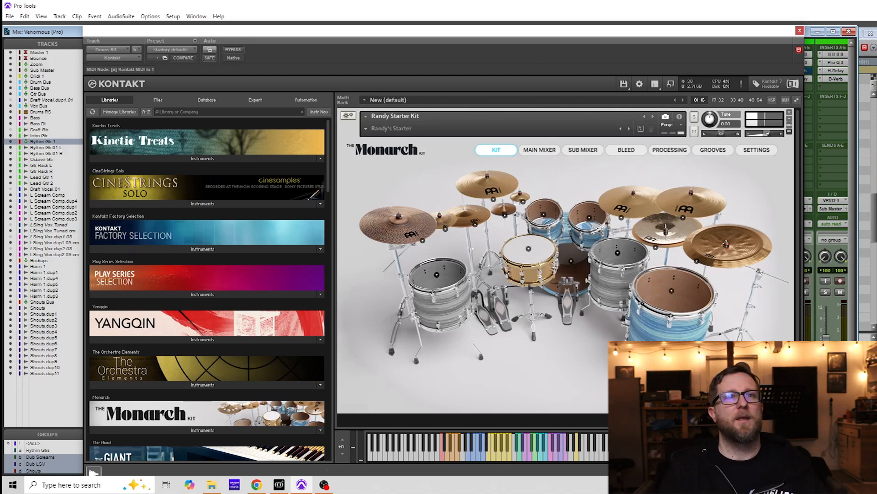
Step: Open the Monarch kit's MIDI map settings and choose RS Drums as the MIDI preset
click(758, 151)
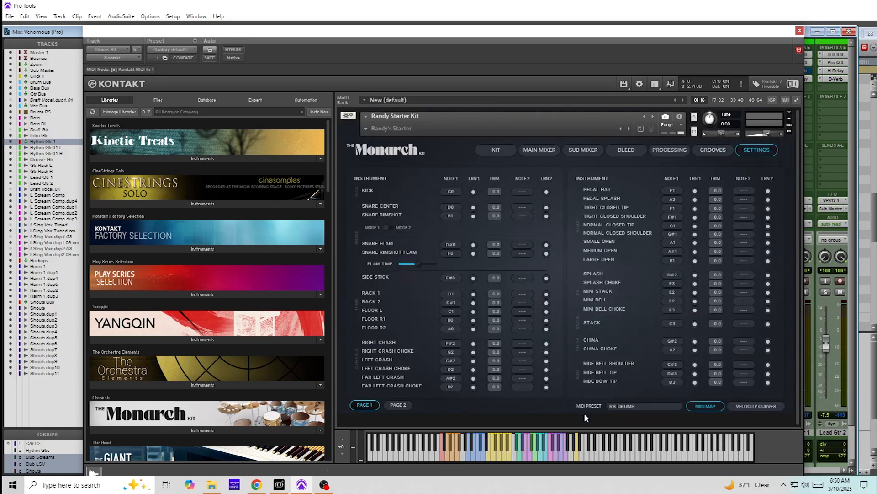
click(625, 411)
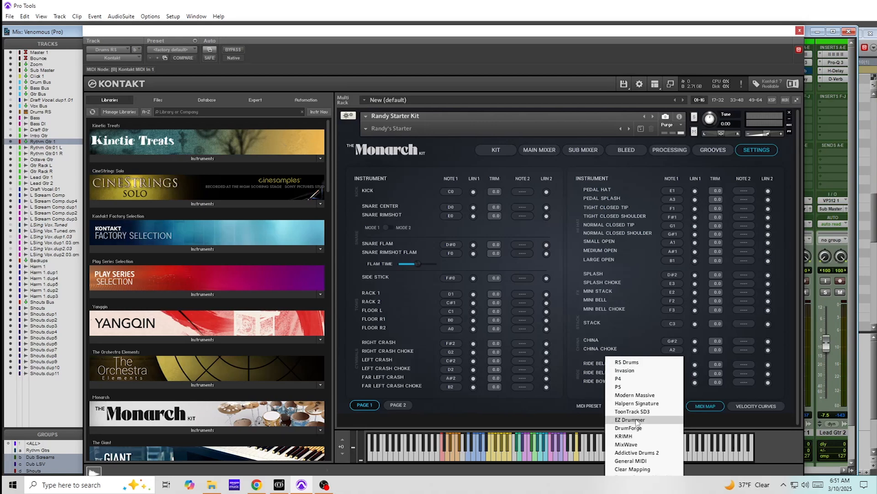
click(634, 363)
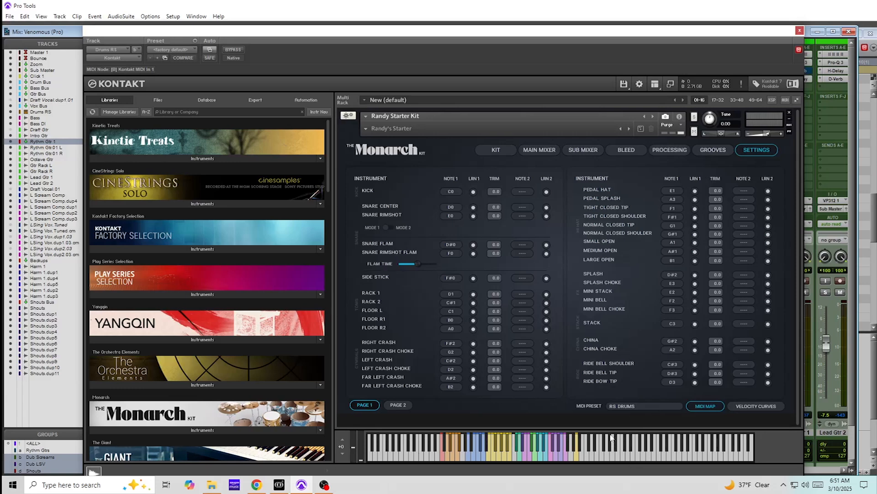
Step: Audition the mapped kick and snare articulations, including the flams, on Kontakt's virtual keyboard
click(448, 459)
click(457, 460)
click(442, 459)
click(450, 461)
click(453, 457)
click(456, 457)
click(456, 458)
click(449, 461)
click(450, 459)
click(452, 459)
click(453, 460)
click(456, 459)
click(456, 459)
click(456, 459)
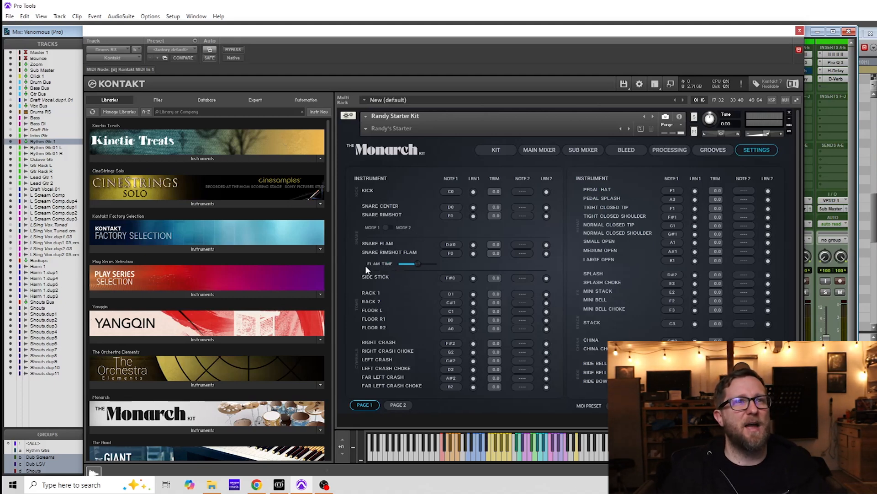
Step: Try a longer snare flam time and audition the snare rimshot flam
click(458, 459)
drag(416, 264, 427, 267)
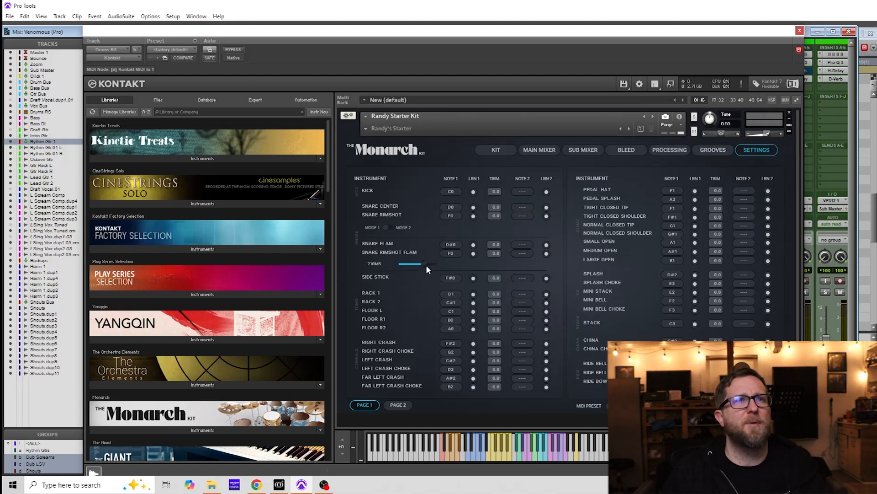
click(458, 459)
click(458, 460)
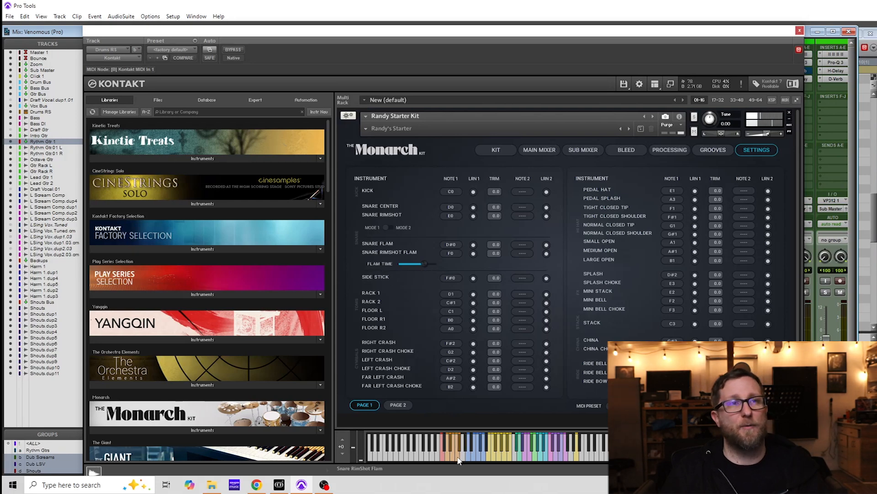
click(458, 457)
Step: Try a much shorter snare flam time and play the snare rimshot flam again
drag(425, 262, 404, 275)
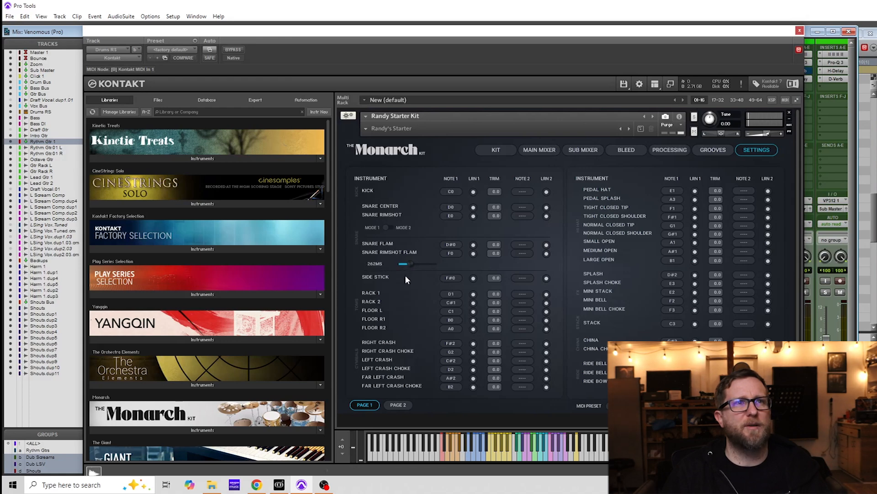
click(458, 460)
click(457, 460)
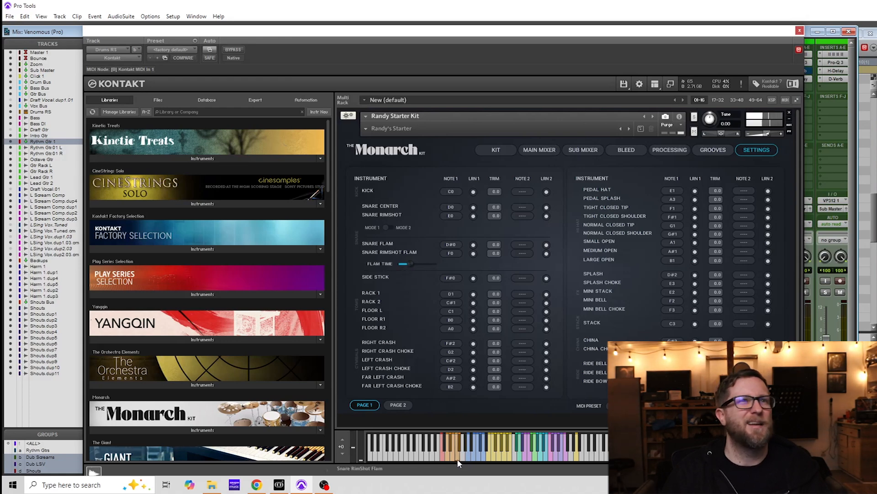
Step: Raise the snare flam time to just below the middle of its range and audition the snare rimshot flam repeatedly
drag(413, 263, 421, 267)
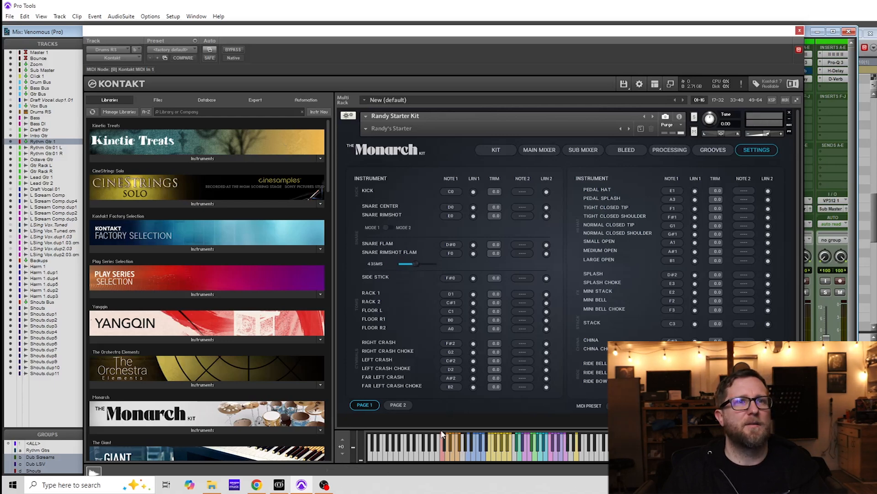
click(458, 461)
click(459, 461)
click(459, 461)
click(459, 461)
click(460, 462)
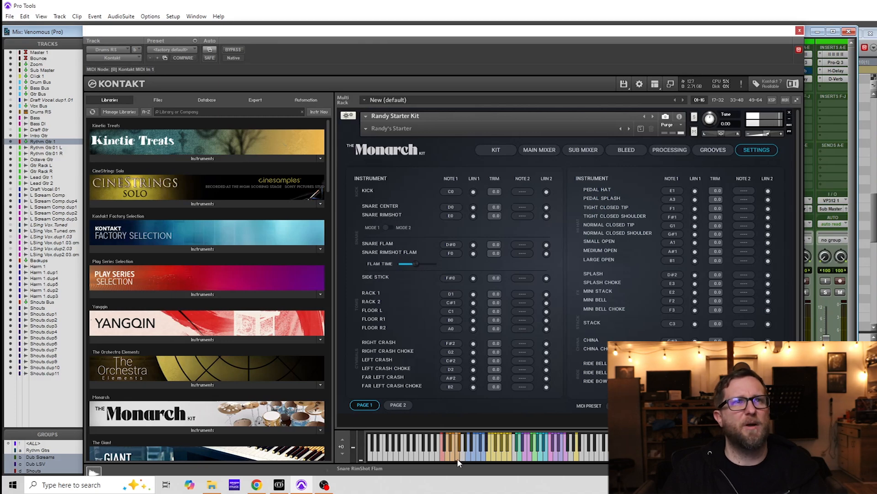
click(417, 263)
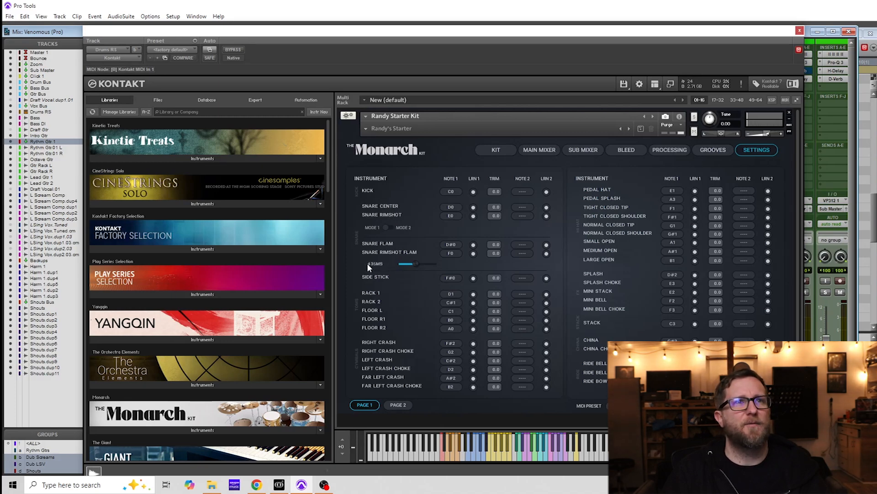
click(459, 462)
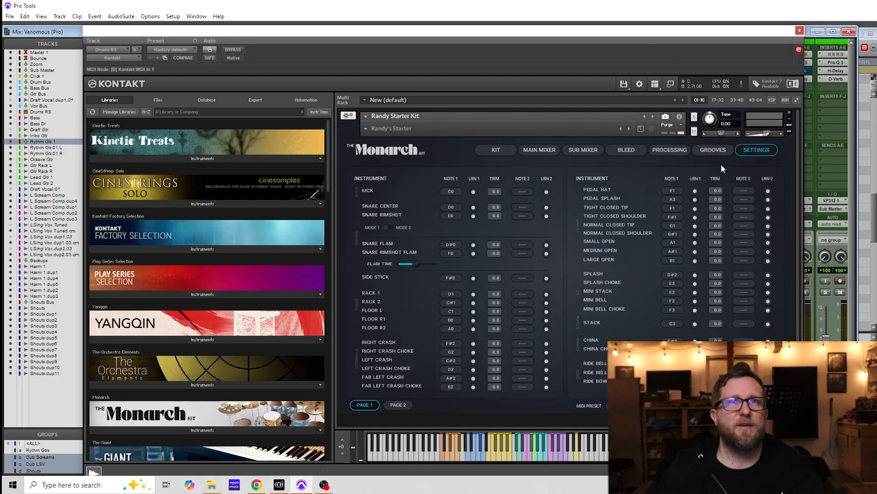
Step: Close the Kontakt plug-in, reopen it from the Drums RS track and return to the kit view
click(800, 31)
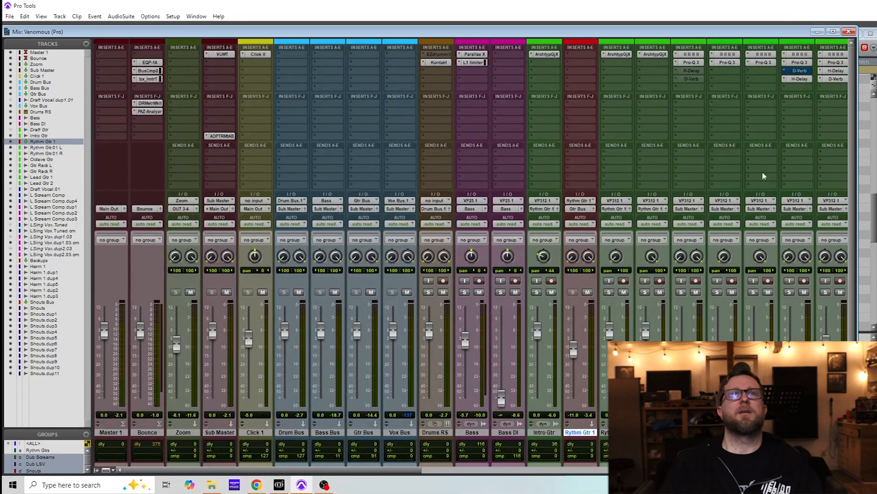
click(439, 64)
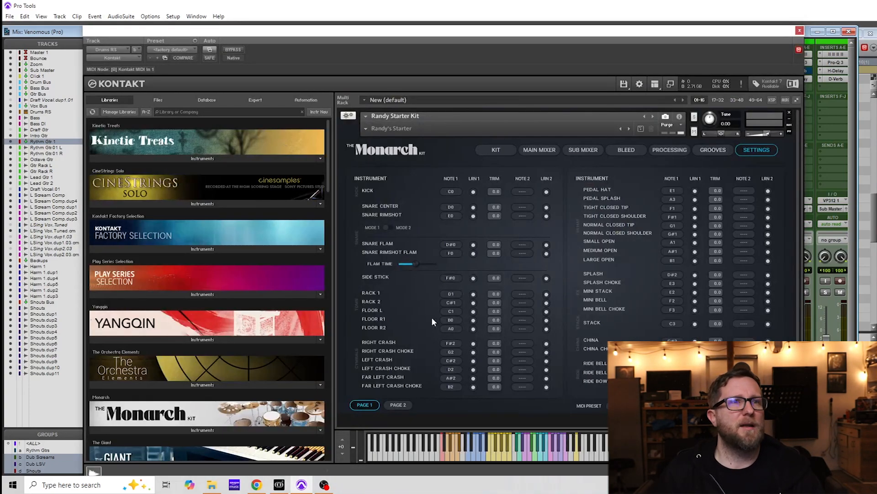
click(494, 152)
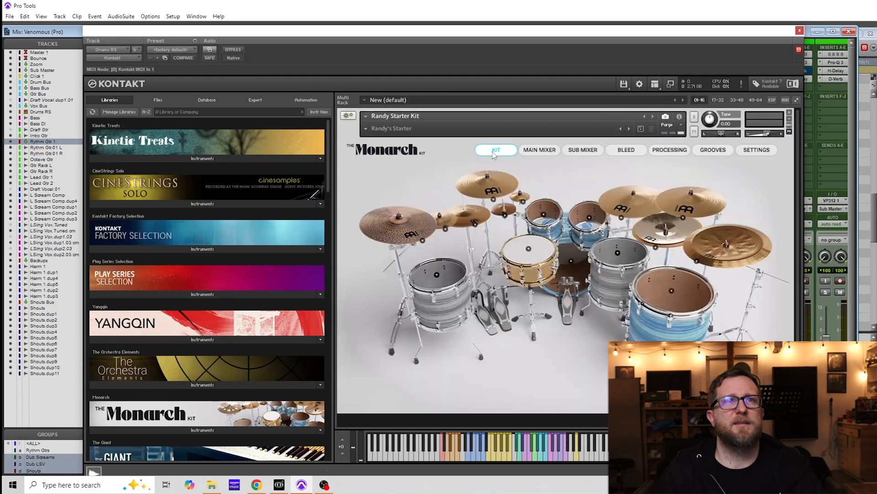
Step: List the Monarch library's instruments, and show Kontakt's Outputs section to view its channels before hiding it again
click(212, 430)
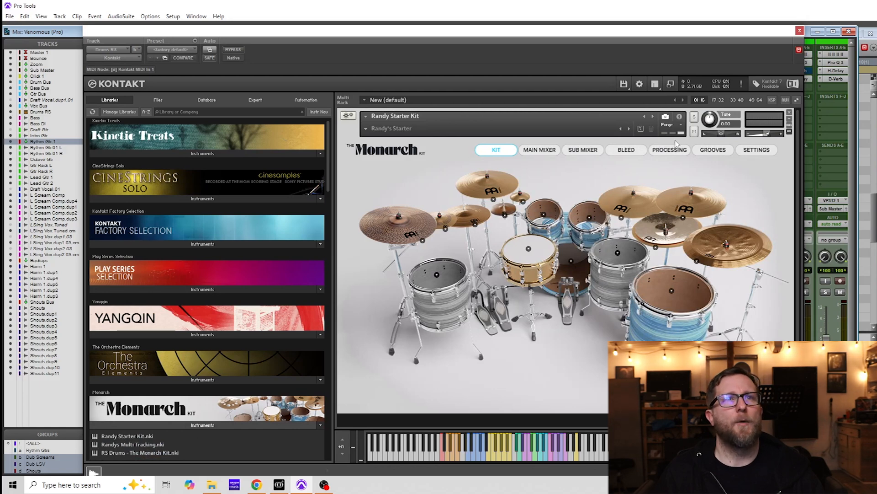
click(657, 86)
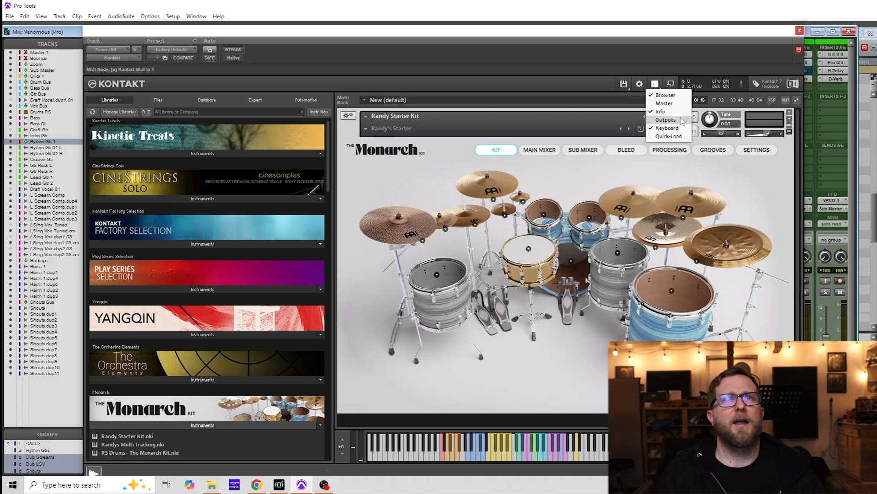
click(663, 119)
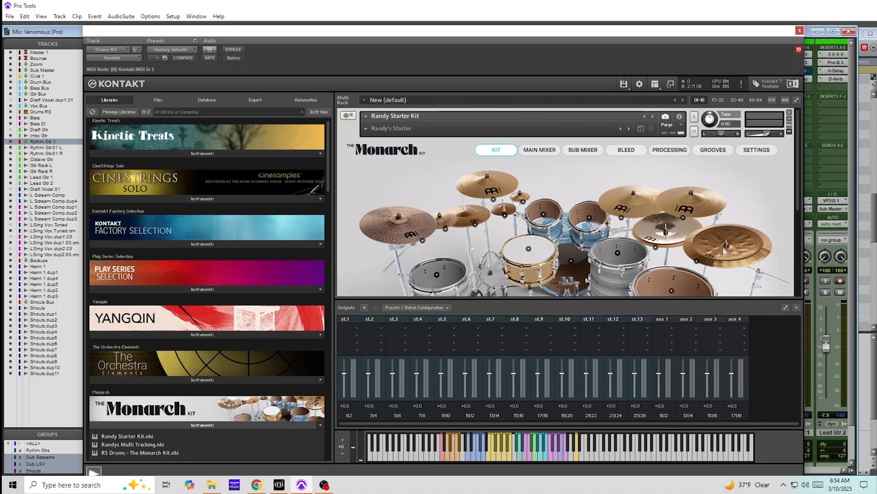
click(656, 85)
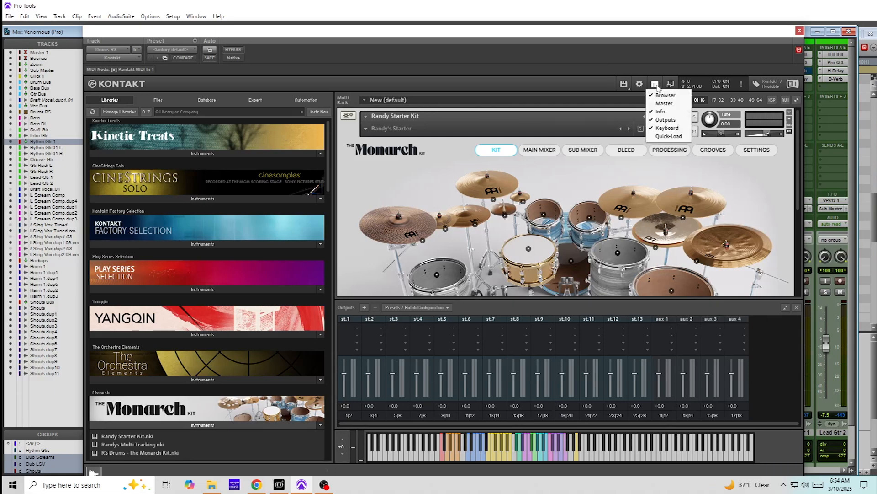
click(673, 121)
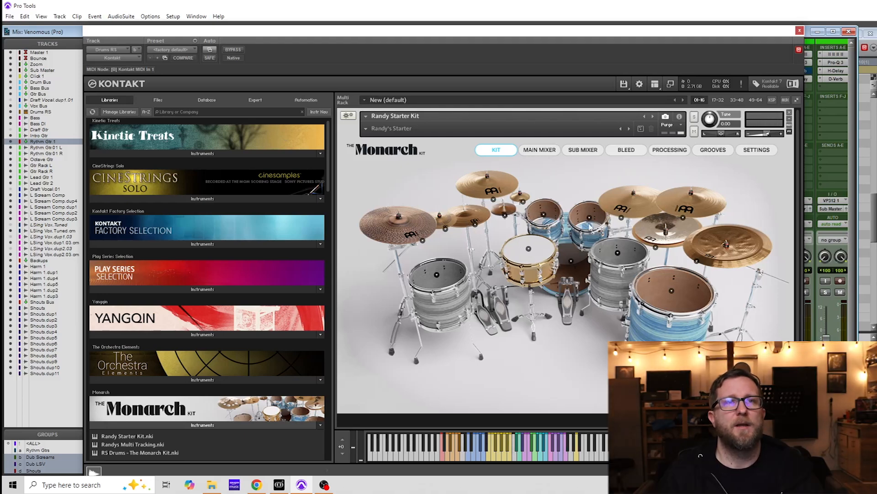
Step: Audition the rack toms, the large right floor tom and the cymbals directly on the kit image
click(556, 213)
click(581, 215)
click(674, 285)
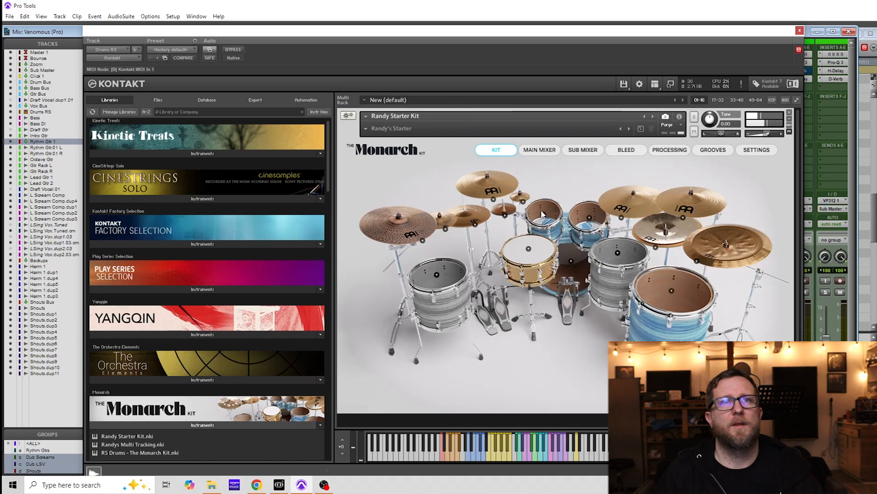
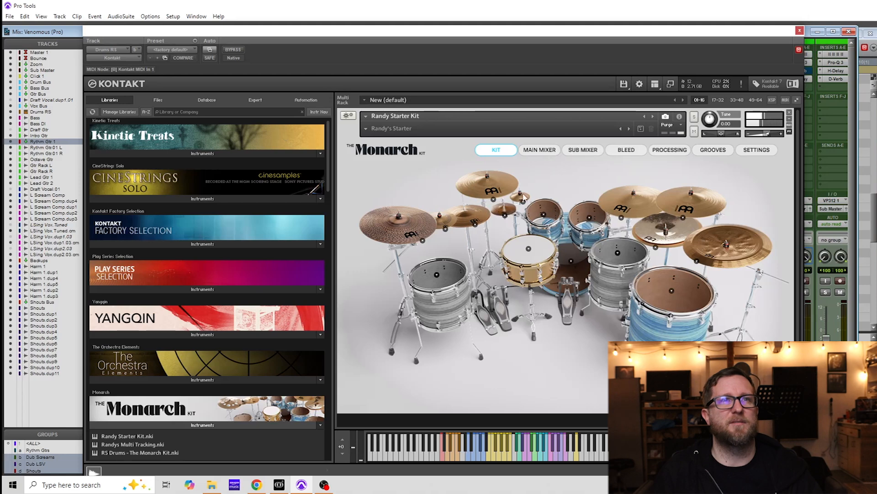
click(625, 211)
click(661, 232)
click(686, 205)
click(727, 245)
click(421, 227)
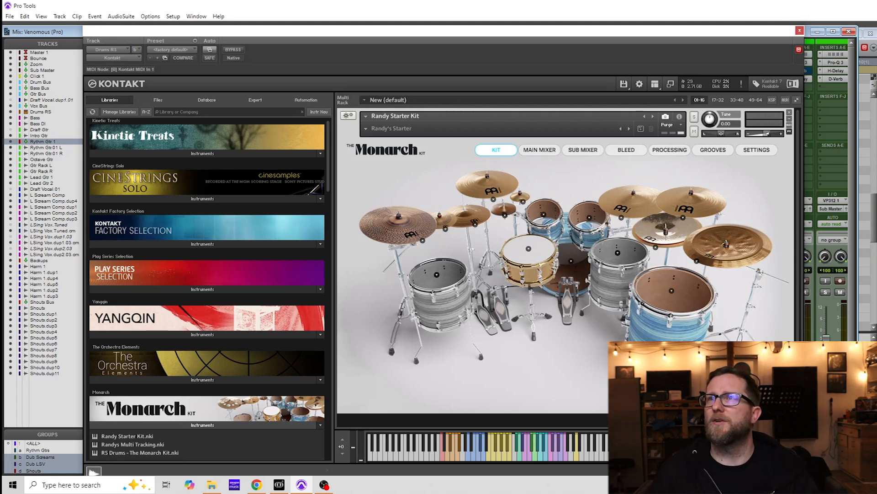
Step: Close the Kontakt plug-in and bring up the MIDI Editor for the Drums RS track
click(800, 31)
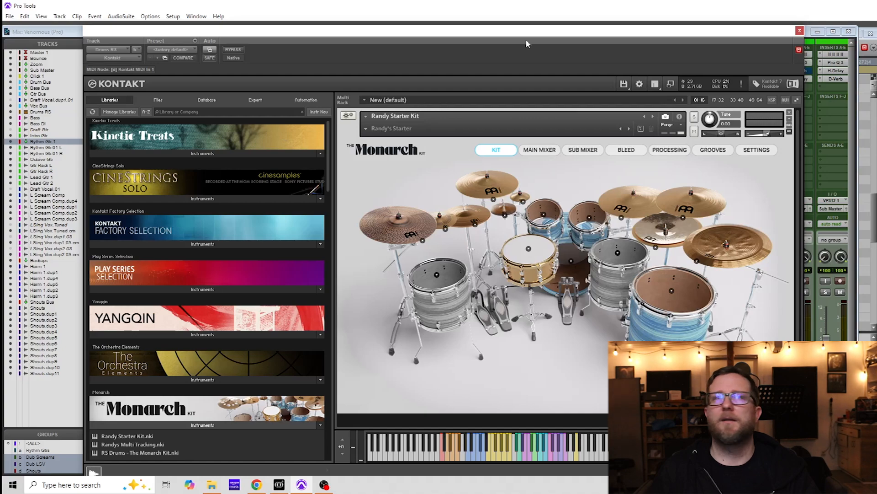
click(799, 31)
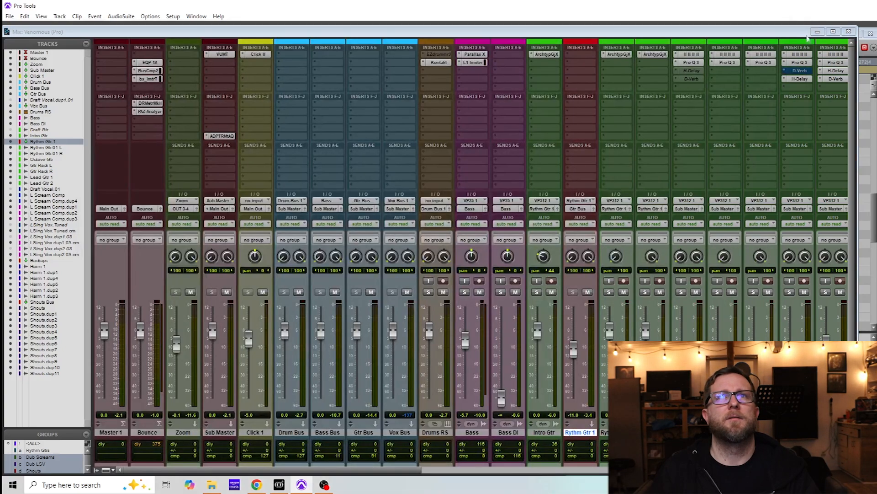
click(864, 119)
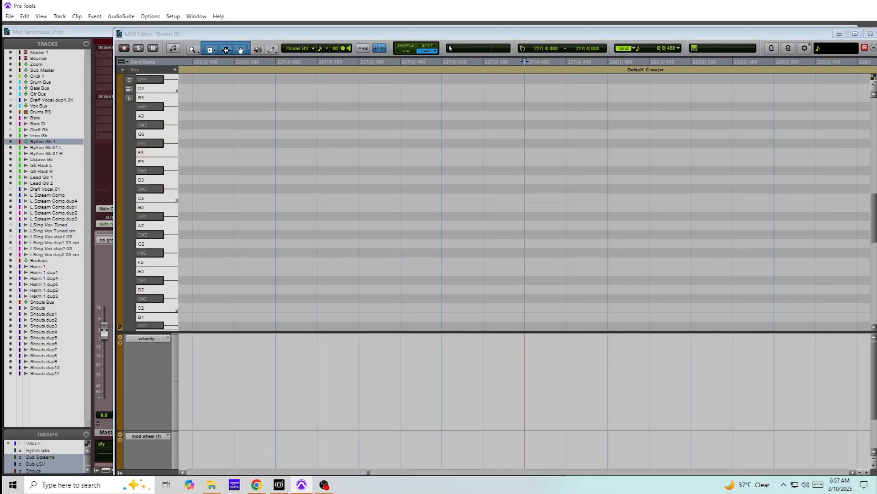
Step: Try to start recording from the MIDI Editor, dismiss the alert and return to the Edit window
key(F12)
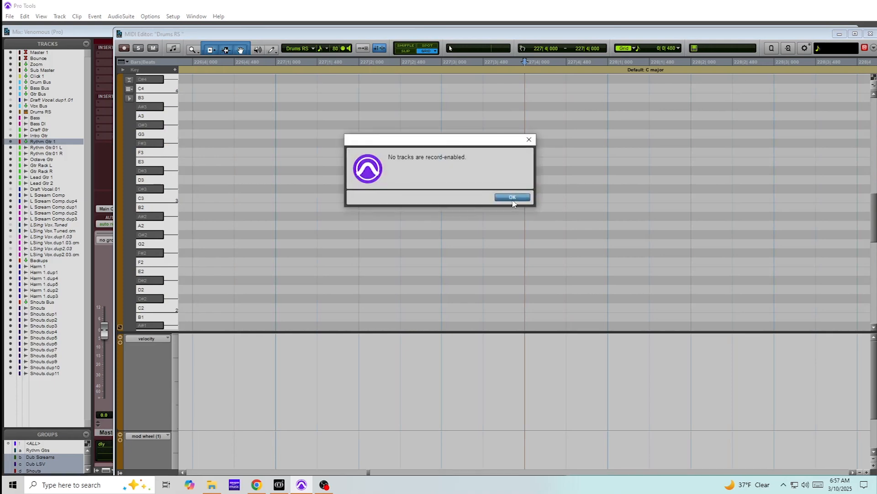
click(513, 201)
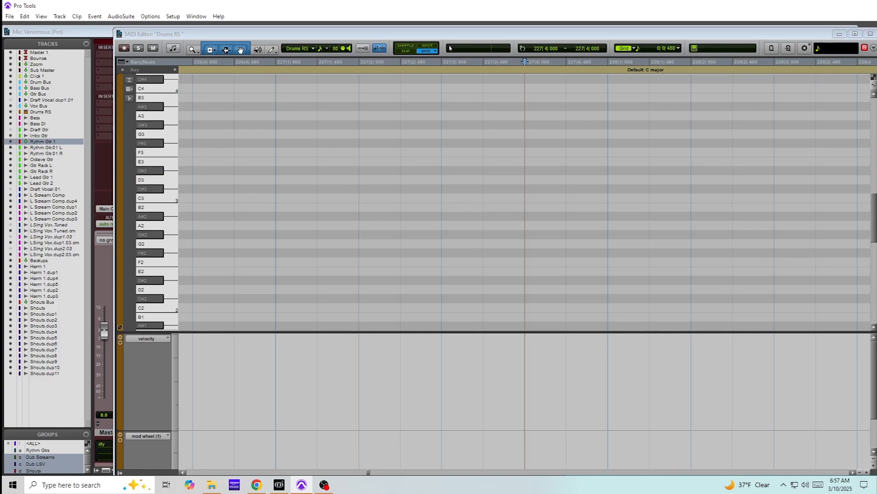
drag(876, 64, 217, 31)
Step: Record-enable Drums RS and record an empty MIDI clip about five bars long, starting at bar 226
scroll(206, 263, down, 5)
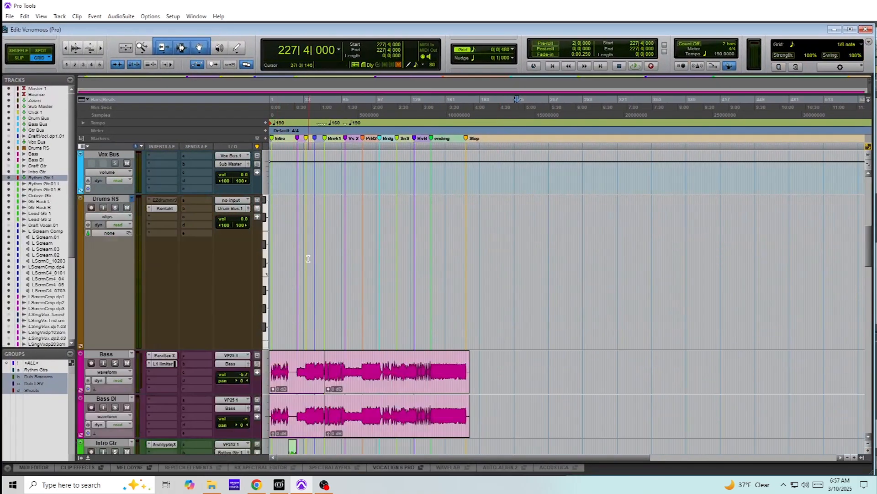
scroll(206, 264, up, 1)
click(509, 270)
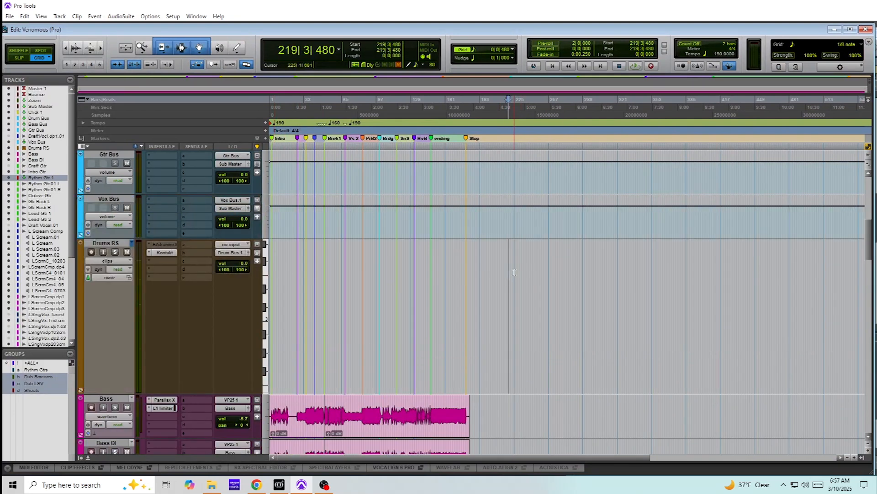
click(515, 269)
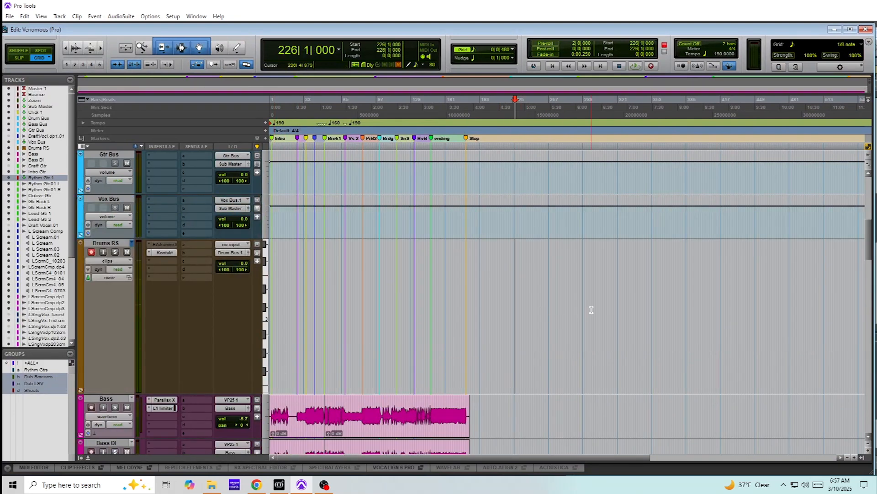
key(ctrl+space)
key(space)
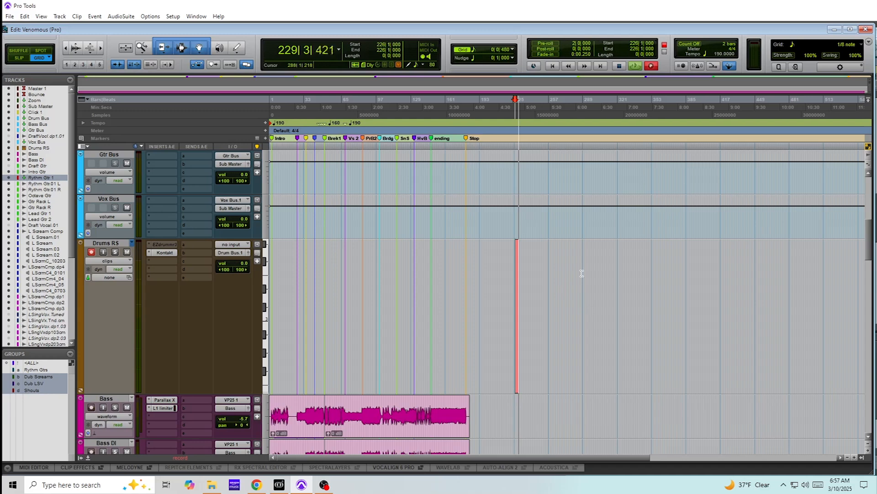
key(space)
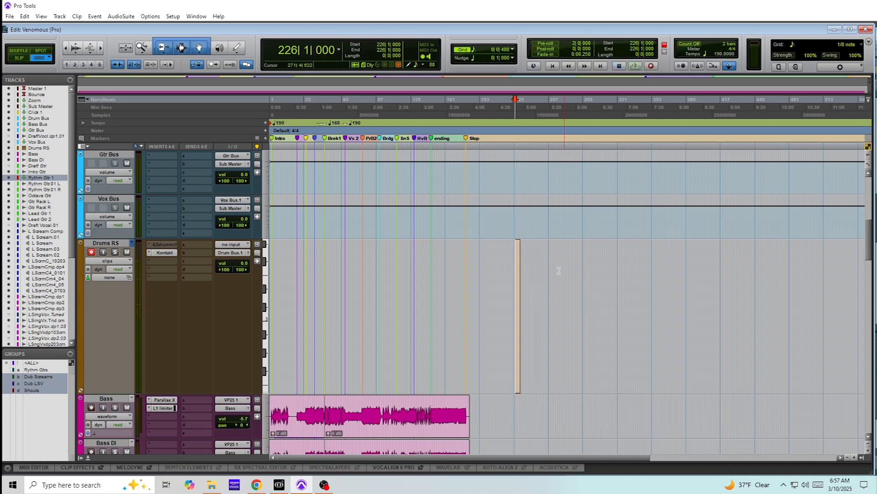
click(106, 261)
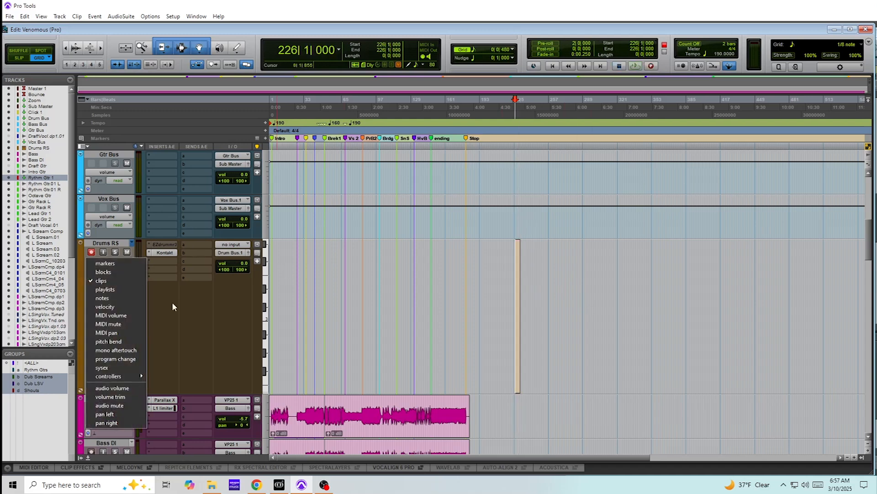
click(172, 301)
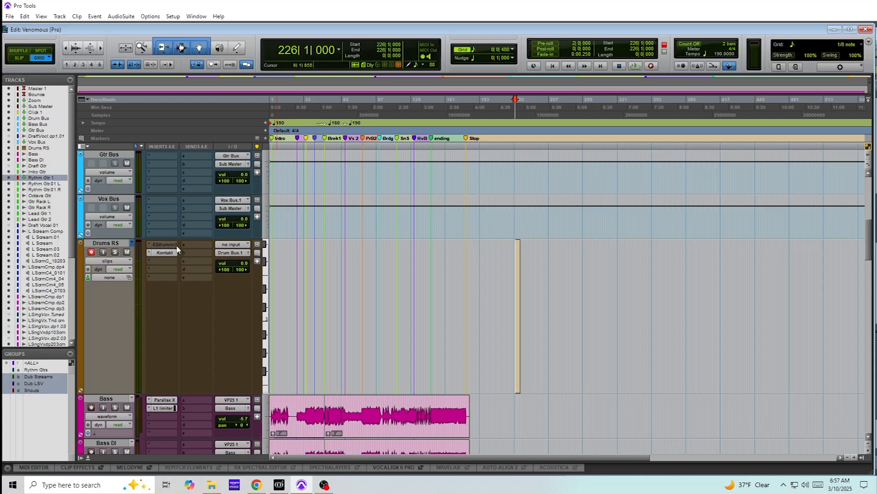
Step: Move the recorded Drums RS clip to start at 227|1|480
click(526, 251)
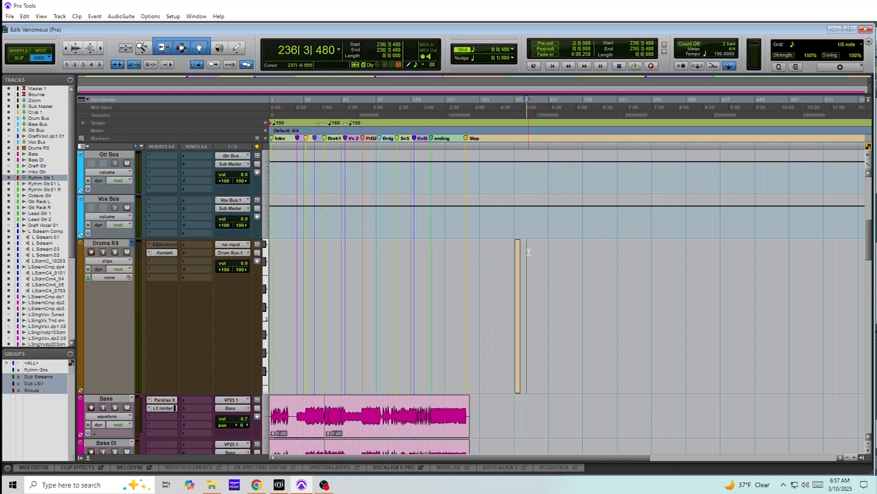
key(t)
key(t)
key(t)
key(t)
click(436, 309)
key(Tab)
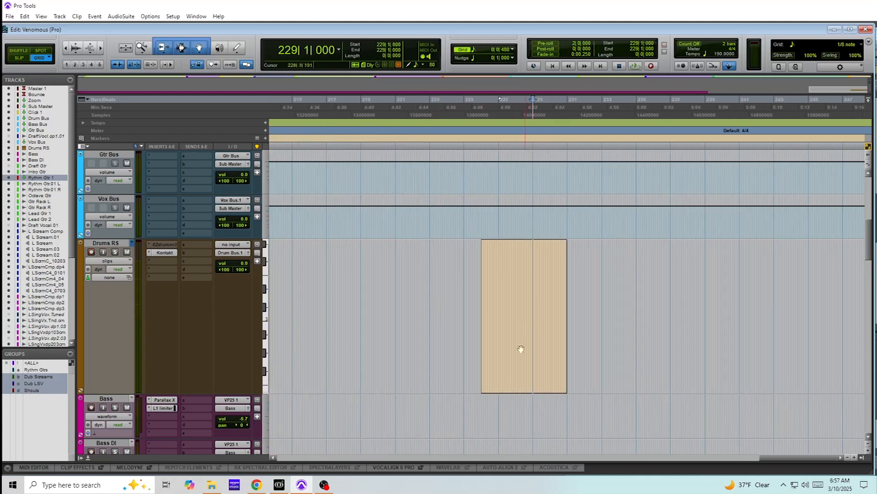
drag(505, 376, 499, 356)
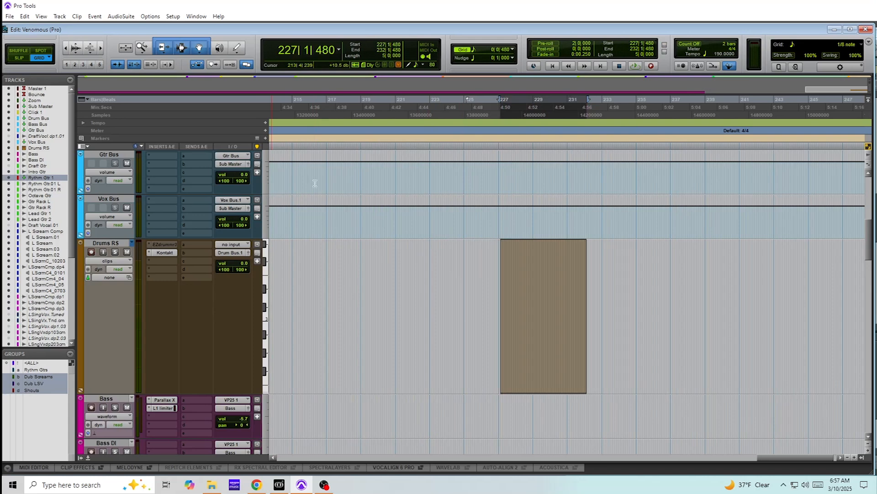
Step: Align the clip's start with 227|1|000 and extend its end to bar 233
key(t)
key(t)
drag(650, 335, 645, 333)
key(r)
key(r)
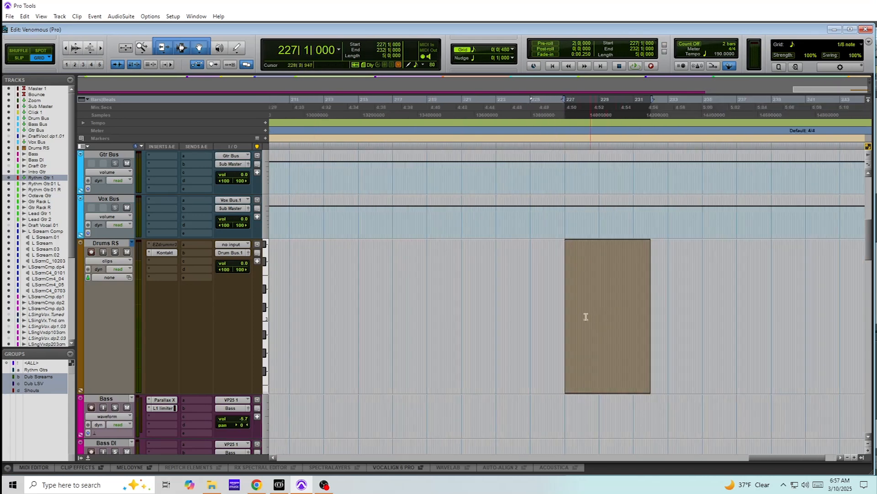
drag(668, 297, 666, 298)
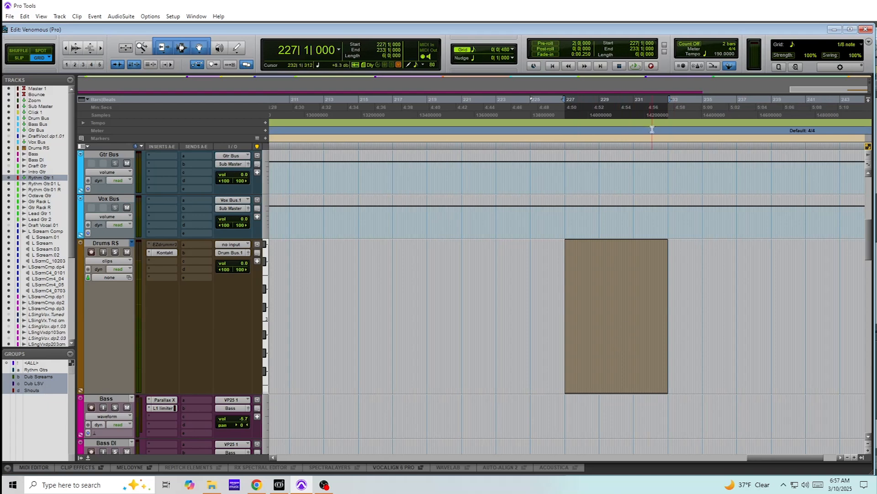
Step: Open the clip in the MIDI Editor, draw a G2 note at 228|1|000 and lengthen it to an eighth note
double_click(601, 348)
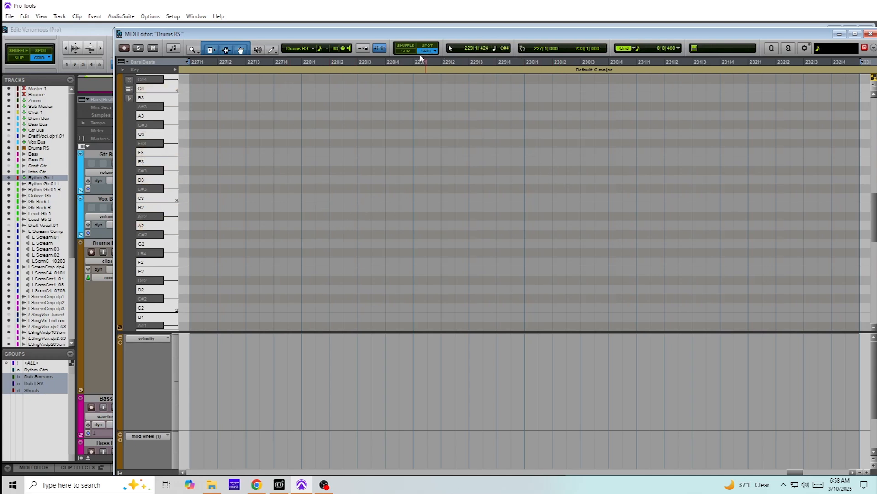
click(271, 49)
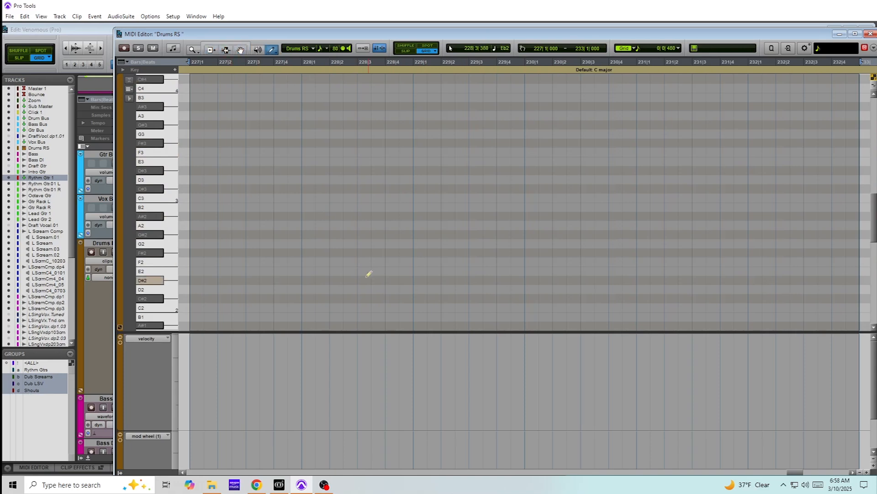
click(303, 243)
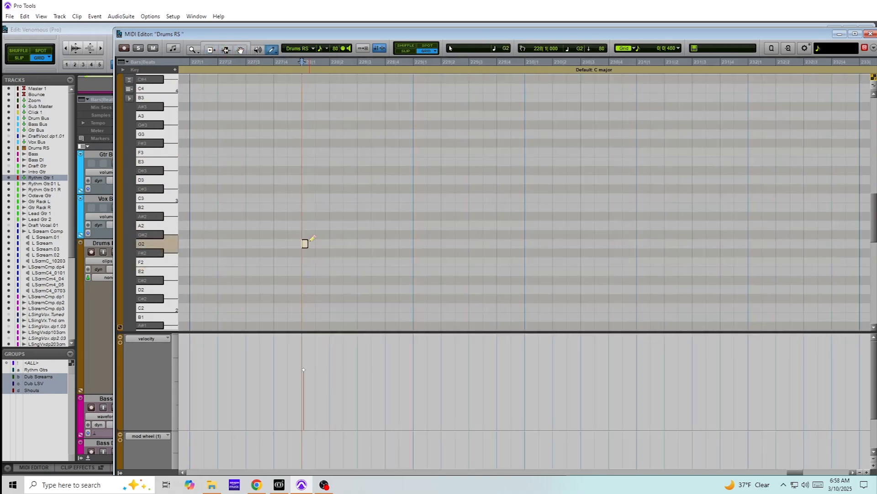
click(236, 45)
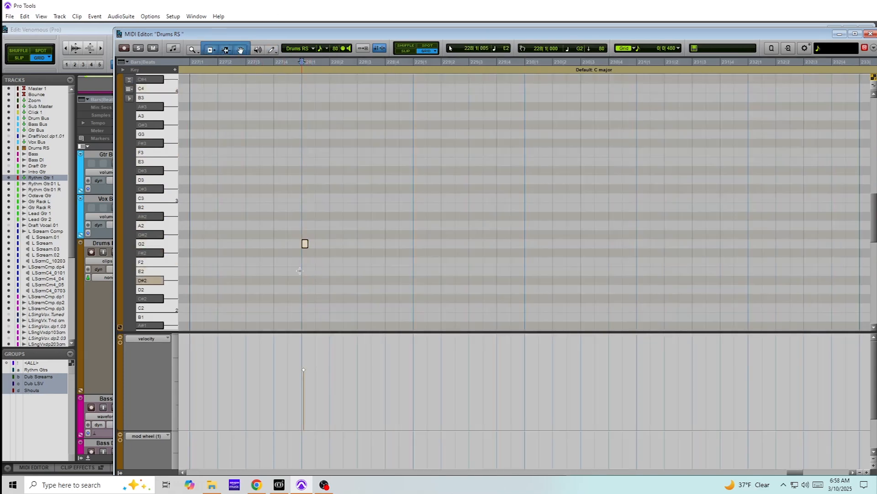
drag(307, 243, 311, 245)
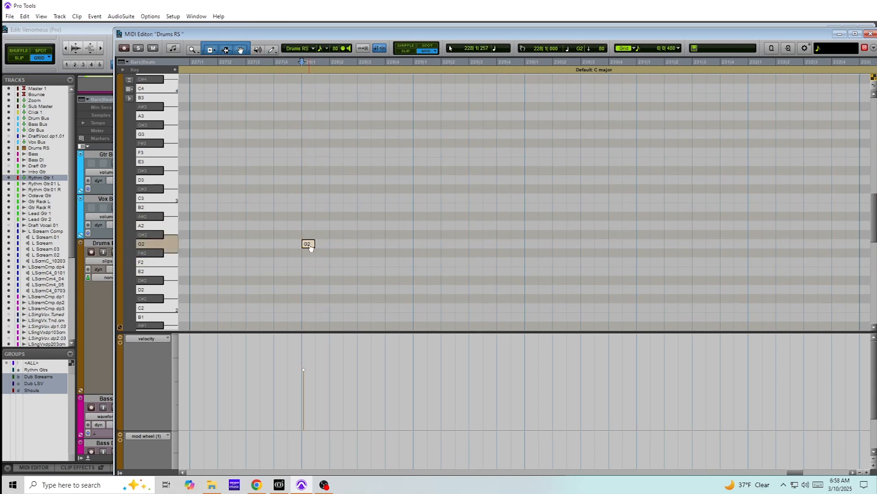
Step: Transpose the note at 228|1|000 down in semitones to C0
key(Down)
key(Left)
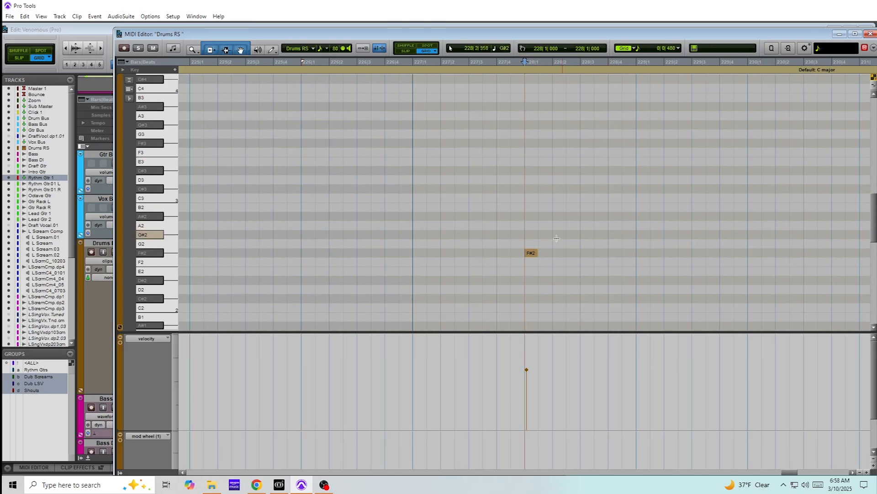
click(530, 254)
key(Down)
key(Down)
key(Down)
key(Down)
key(Down)
key(Down)
key(Down)
key(Down)
key(Down)
key(Down)
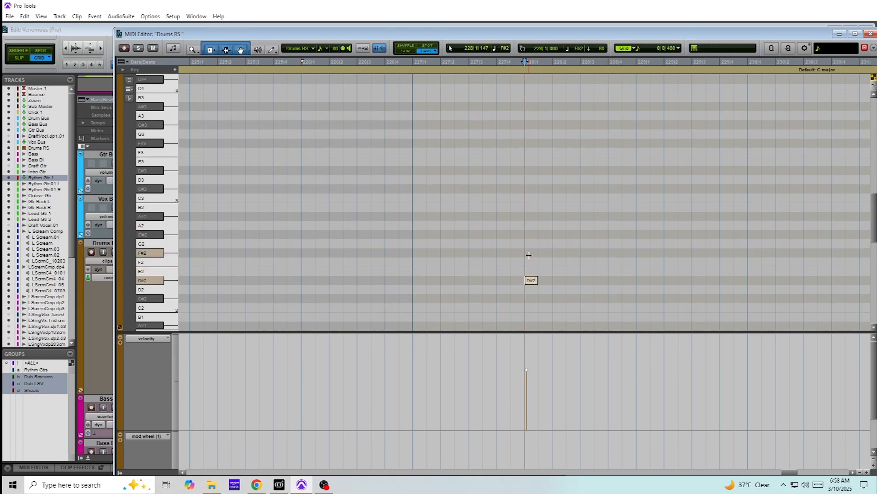
key(Down)
key(Down)
scroll(626, 192, down, 3)
scroll(620, 199, down, 3)
key(Down)
key(Down)
key(Down)
key(Down)
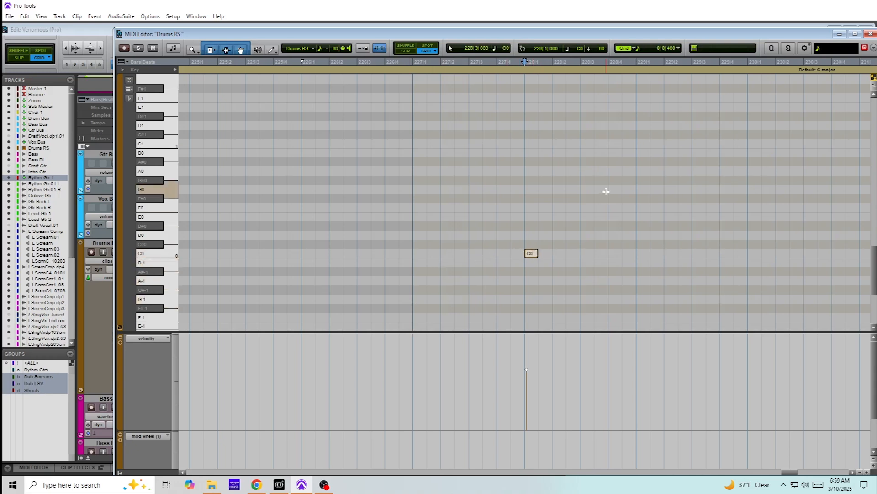
Step: Copy the C0 note to E0 at 229|1|000 and play both notes from 227|4|000
click(533, 255)
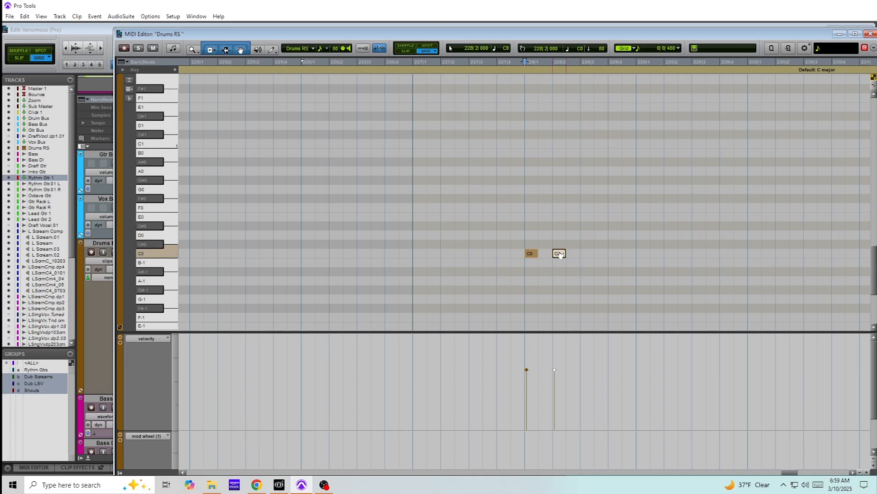
click(645, 220)
click(497, 207)
key(space)
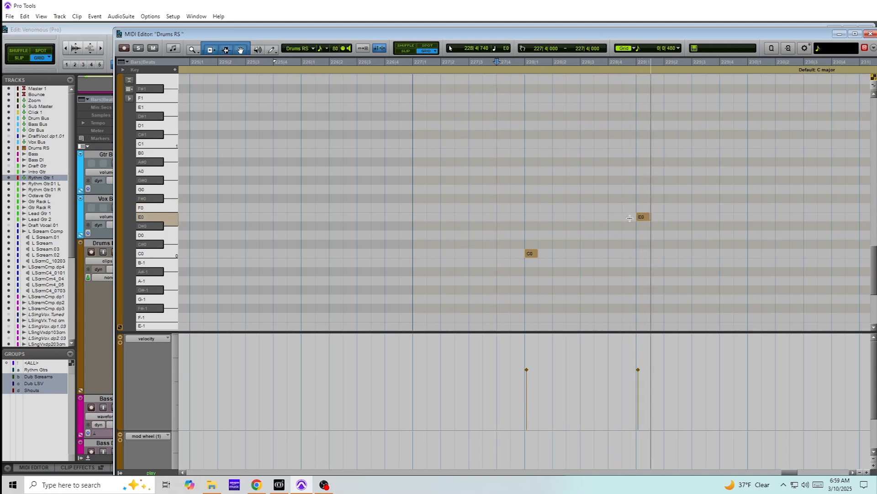
key(space)
Step: Move the E0 note to 228|3|000 and play the pair from 227|4|000
drag(642, 219, 557, 218)
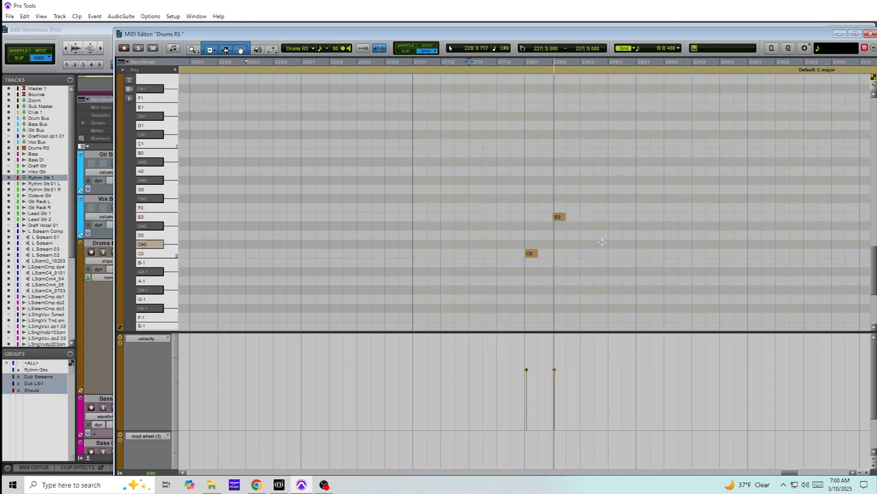
click(563, 216)
drag(565, 216, 588, 216)
click(498, 192)
key(space)
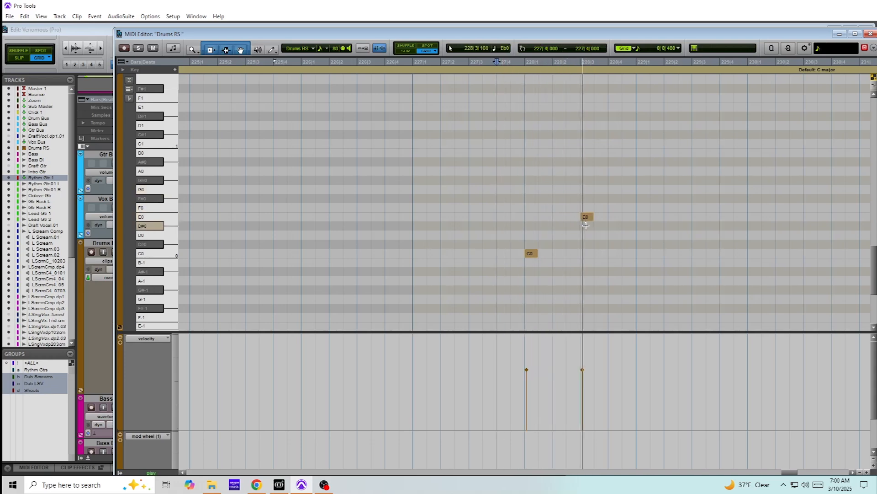
Step: Duplicate the C0 and E0 pair three times at one-bar intervals and play the pattern
drag(530, 196, 619, 295)
click(531, 253)
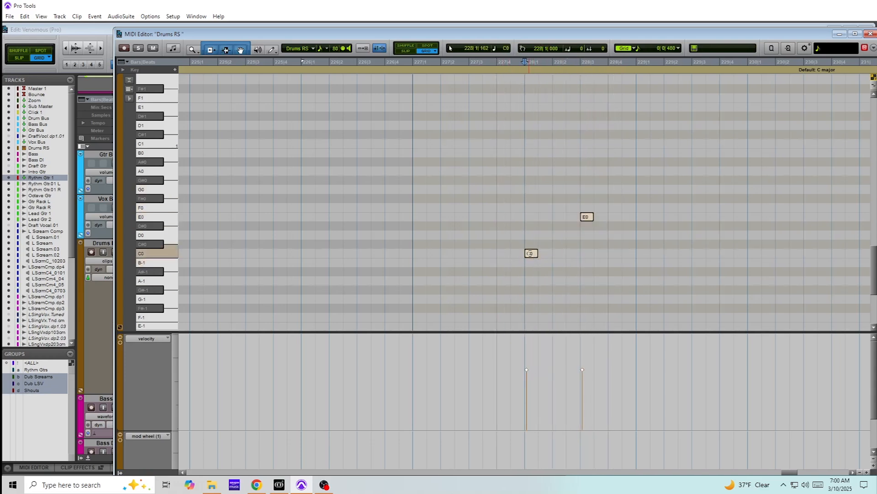
key(ctrl+d)
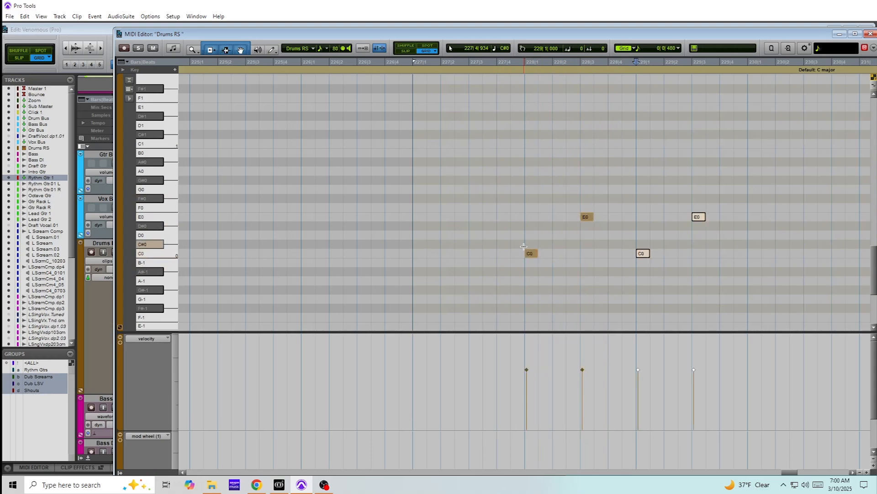
key(ctrl+d)
key(ctrl+d)
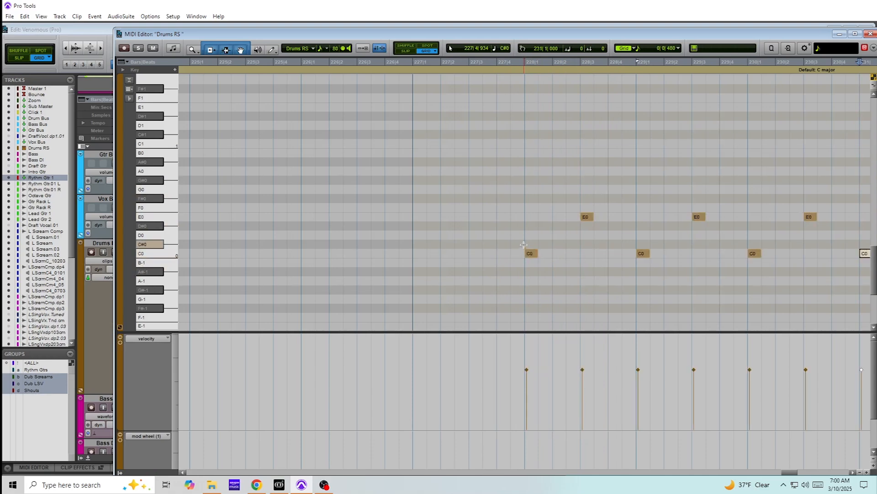
click(518, 211)
key(space)
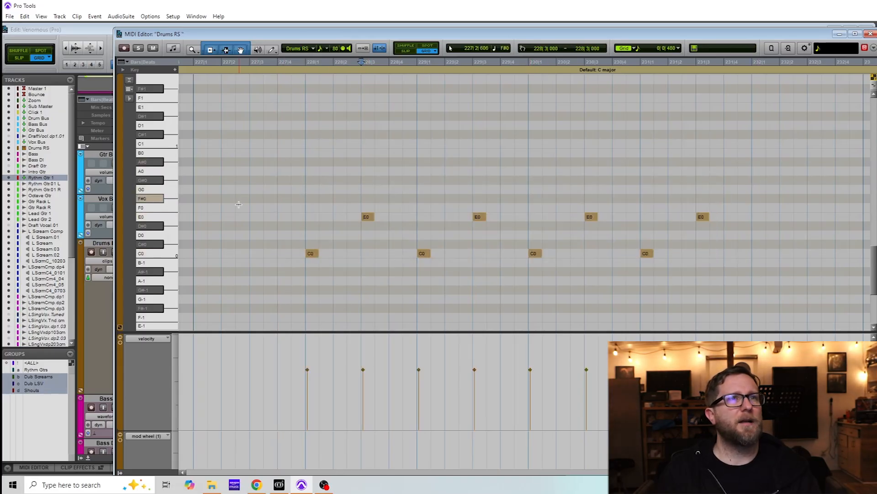
Step: Raise the velocity of all four C0 notes together
drag(279, 265, 726, 278)
click(314, 377)
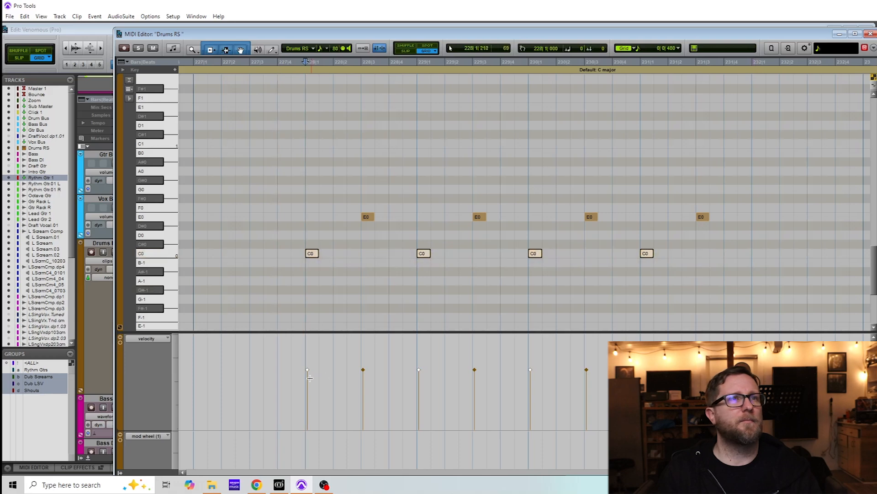
drag(308, 371, 307, 346)
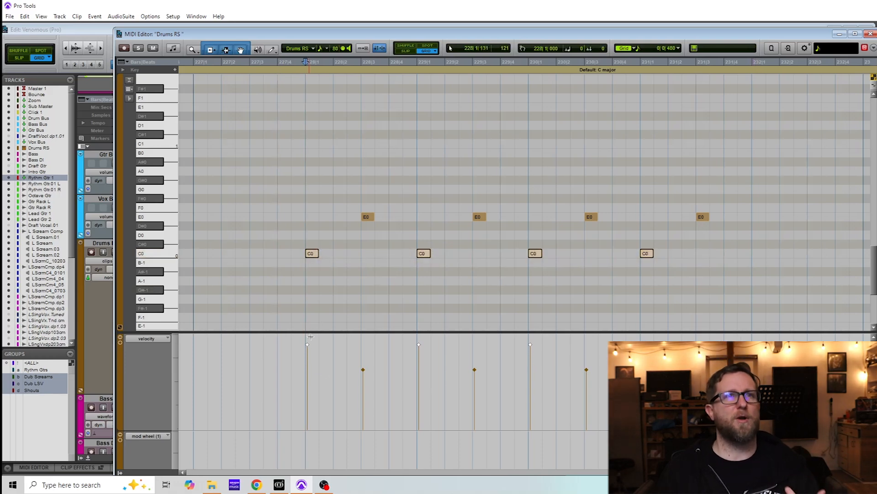
Step: Raise the velocity of all four E0 notes to nearly the maximum and play the pattern from 227|4|480
drag(320, 141, 739, 237)
drag(589, 374, 594, 315)
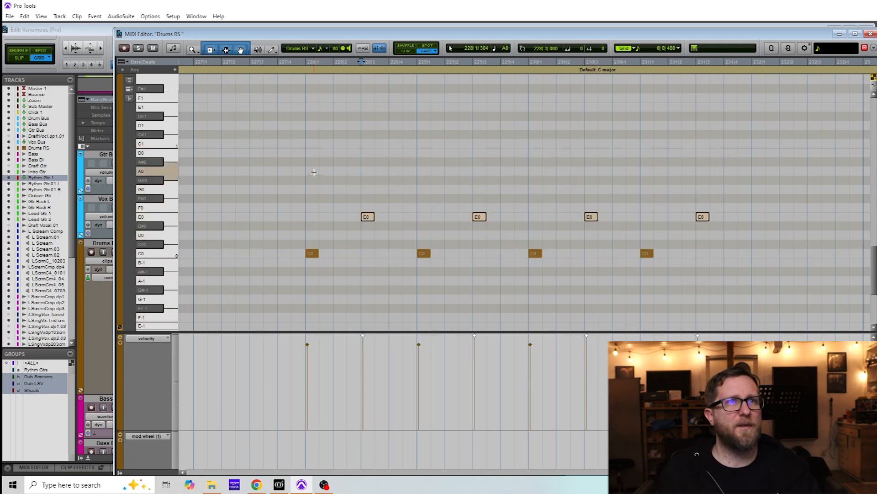
click(296, 165)
key(space)
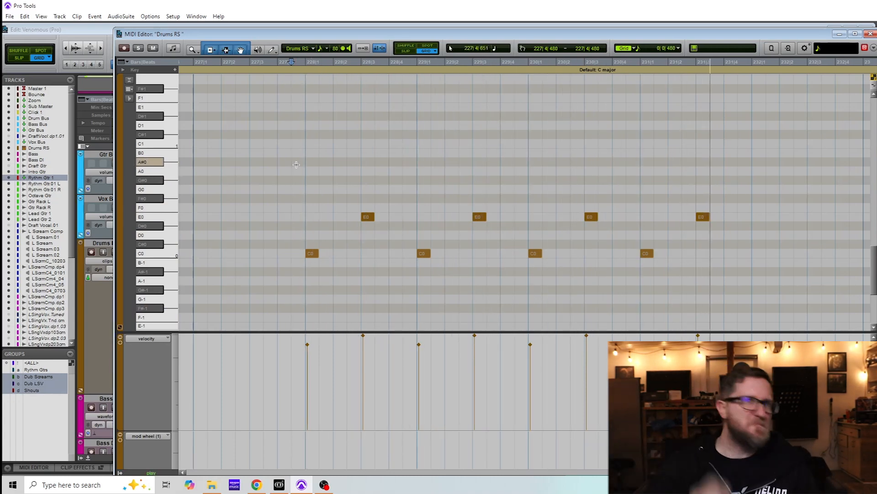
key(space)
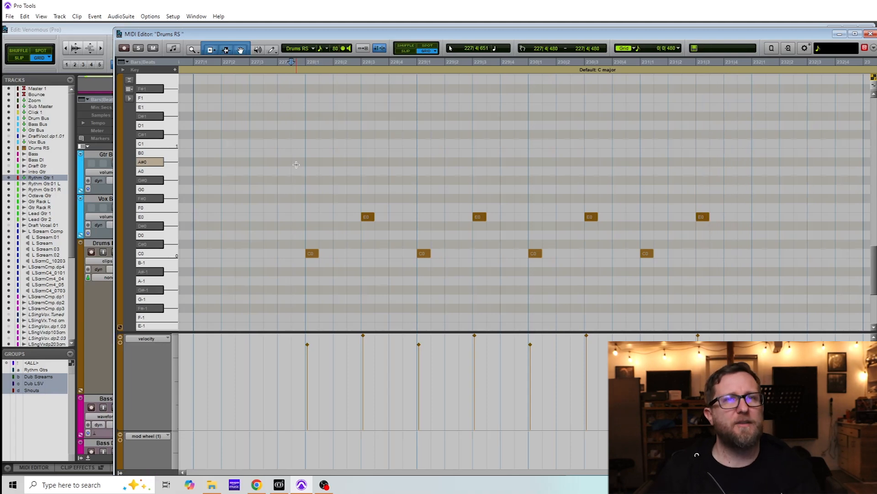
click(319, 177)
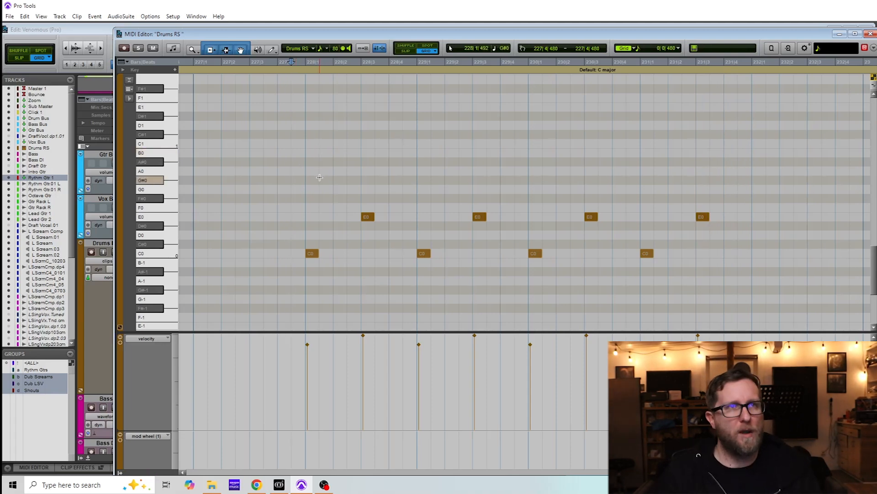
scroll(459, 159, down, 2)
scroll(459, 168, up, 2)
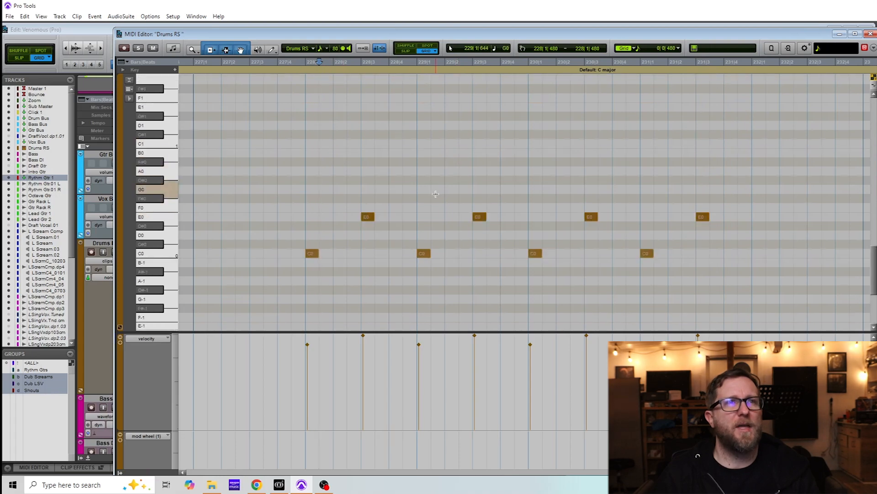
scroll(437, 202, down, 2)
scroll(439, 201, up, 2)
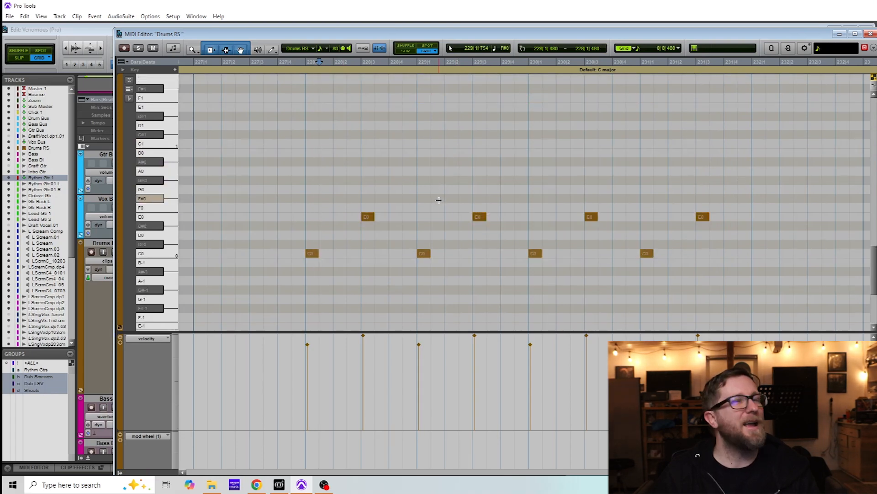
Step: Close the Drums RS MIDI editor and return to the Edit window
key(r)
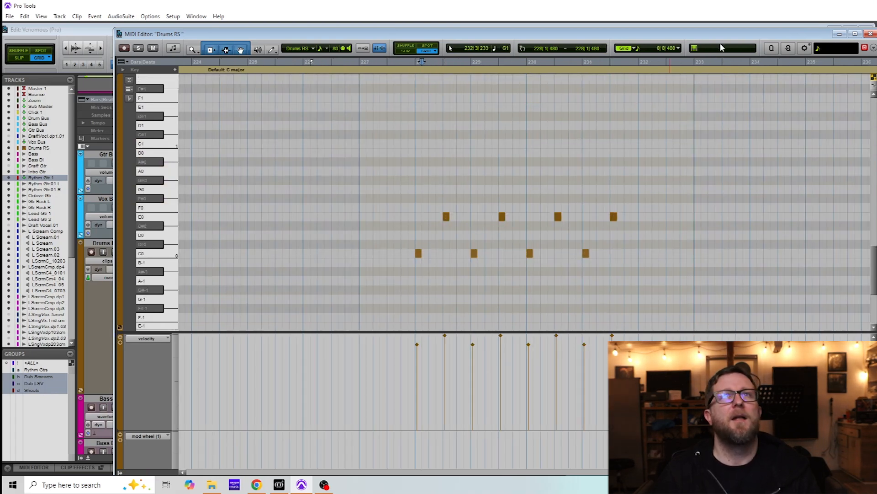
drag(722, 33, 876, 33)
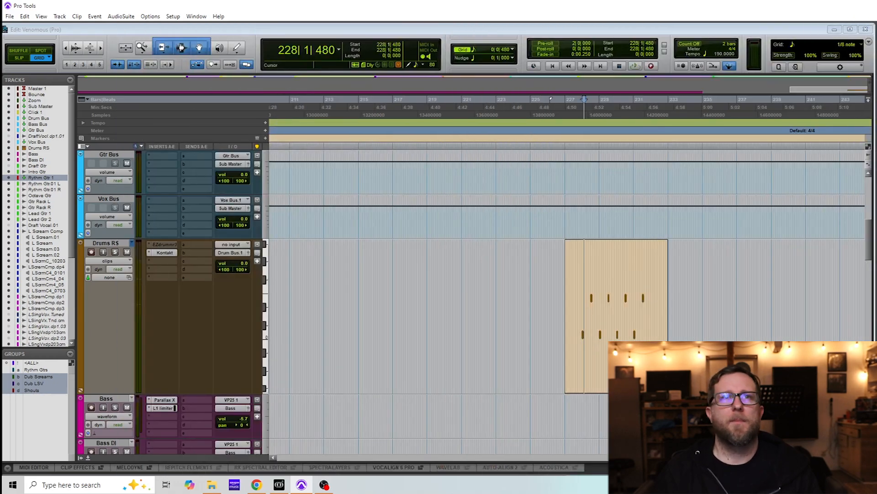
click(106, 245)
right_click(106, 244)
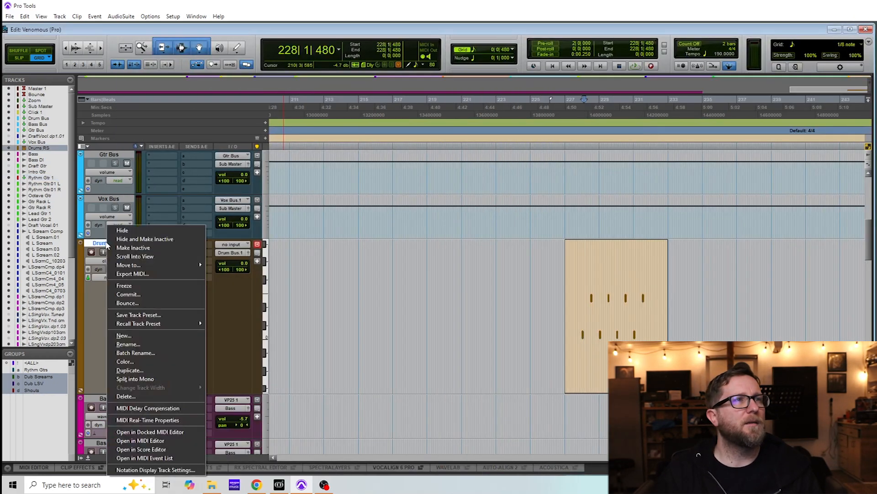
click(553, 287)
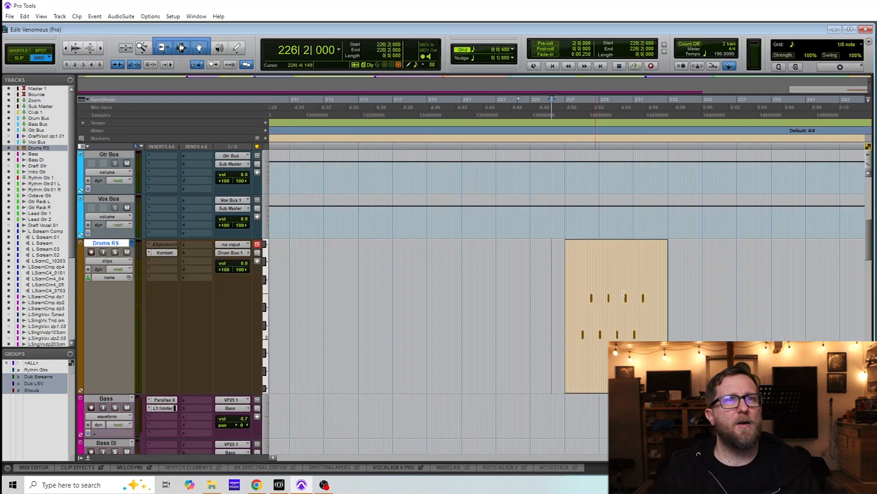
right_click(104, 246)
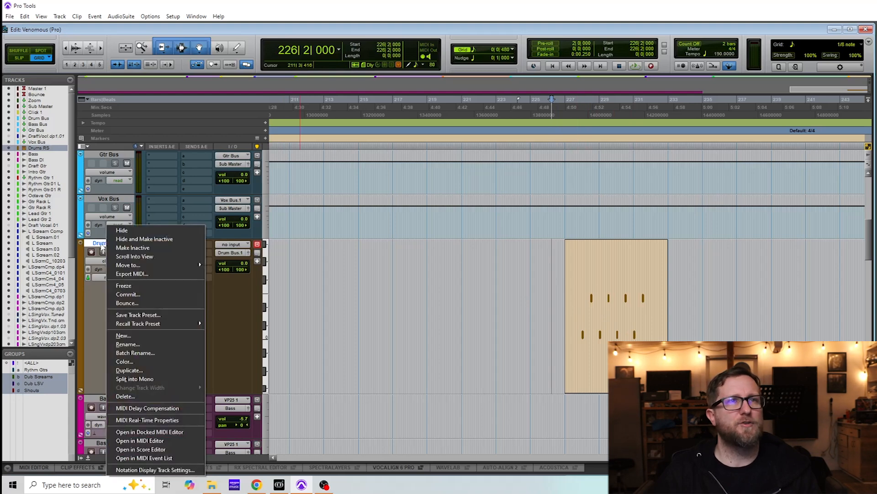
click(97, 318)
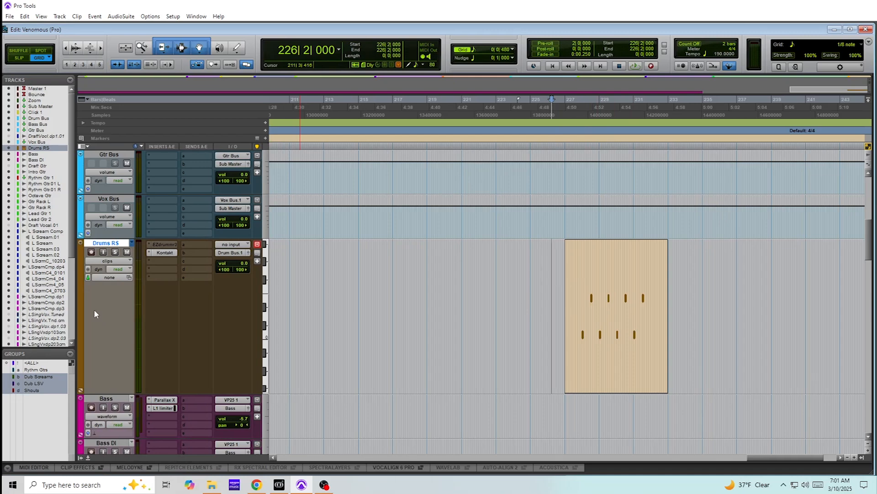
Step: Create two new MIDI tracks in ticks below Drums RS and name them Shells and Cymbals
key(ctrl+shift+n)
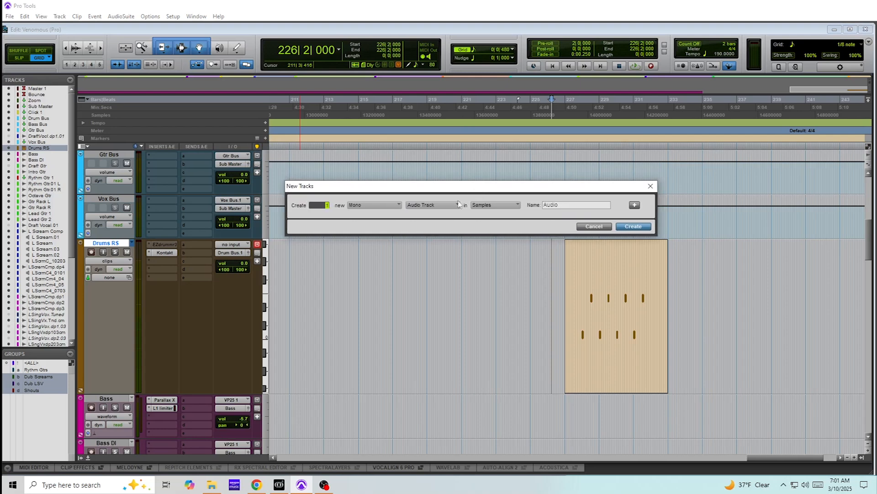
click(431, 206)
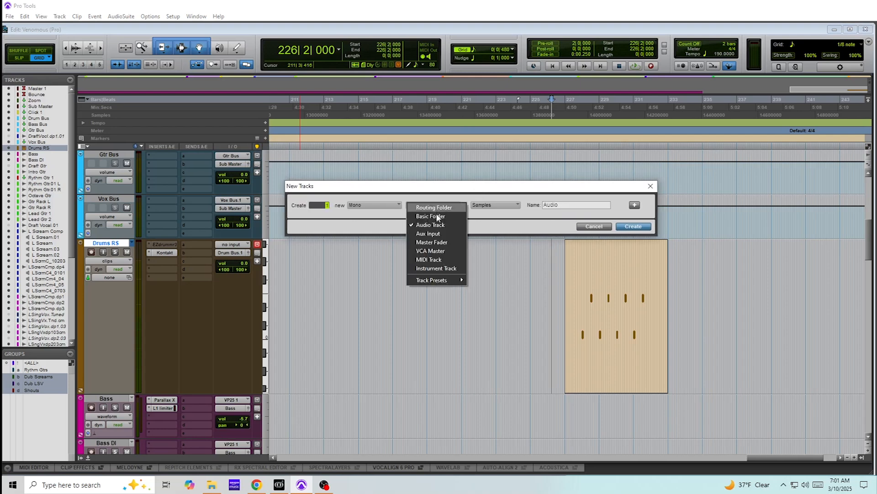
click(437, 263)
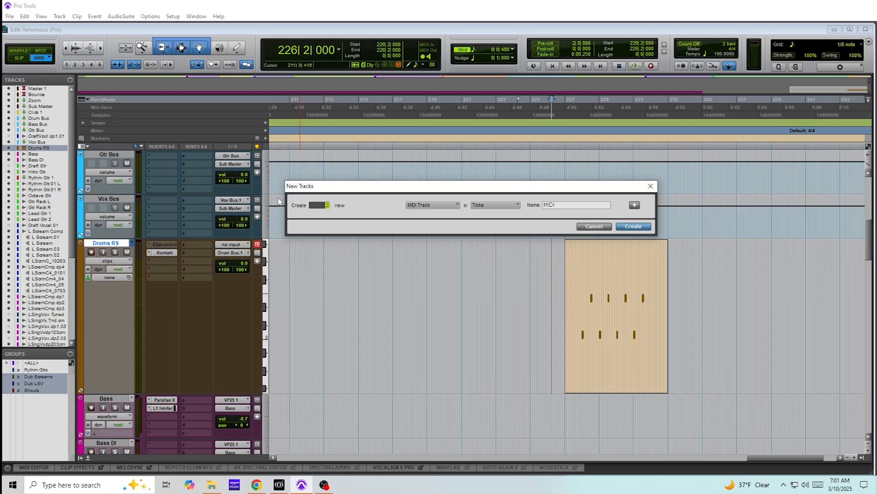
click(640, 226)
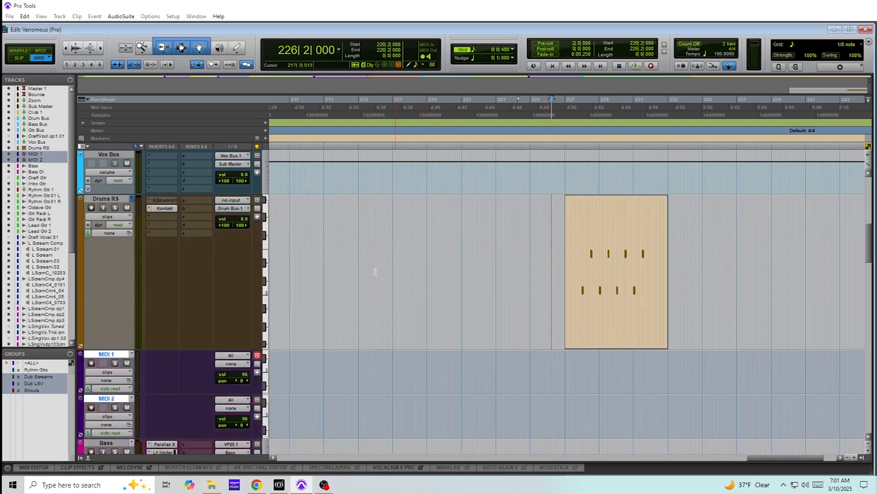
double_click(109, 353)
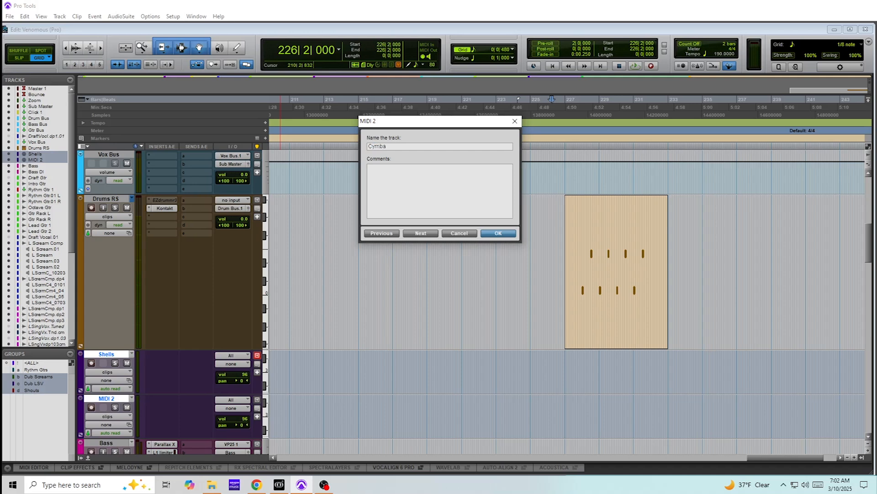
key(Return)
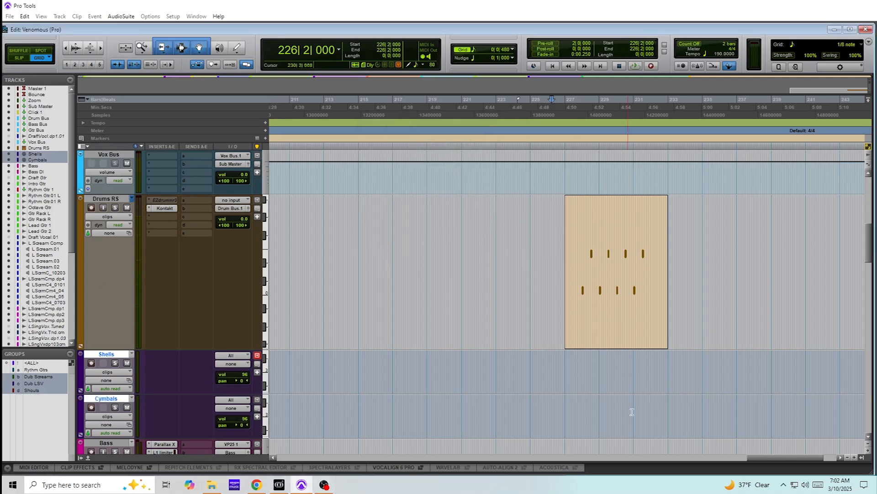
Step: Move the drum pattern clip from the Drums RS track to the Shells track, keeping its start at 227|1|000
click(614, 325)
drag(614, 329, 611, 365)
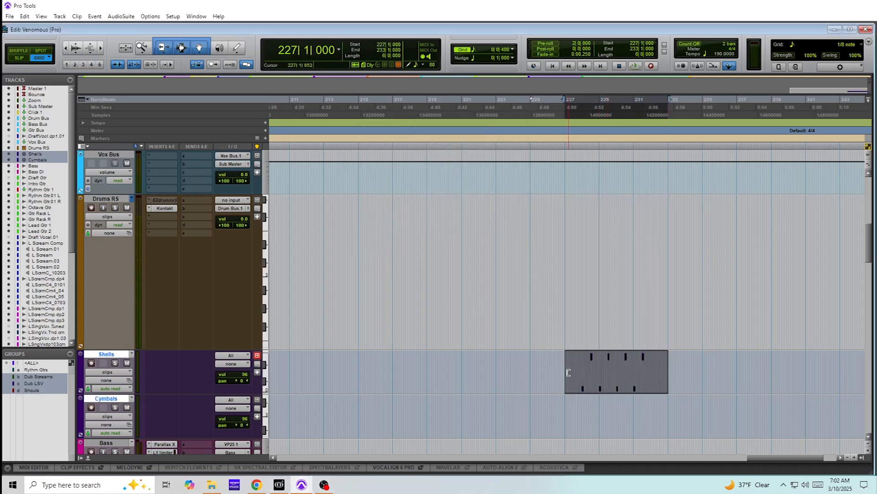
click(534, 372)
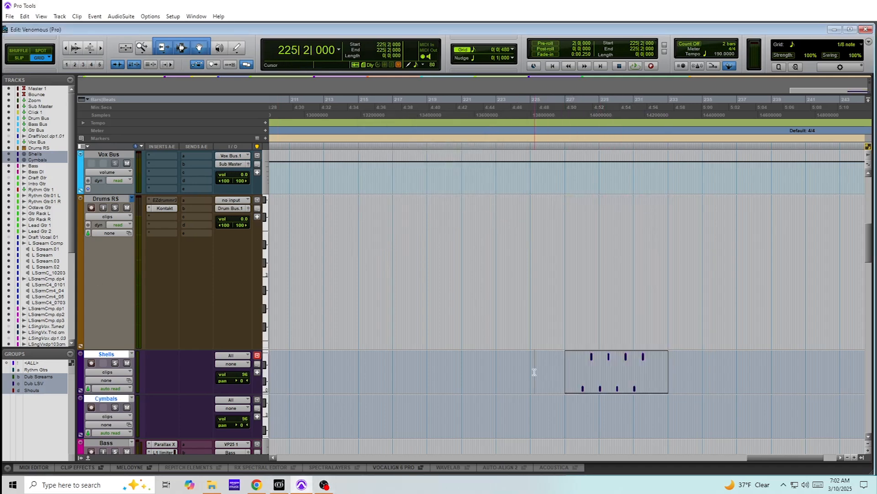
Step: Route the Shells track's MIDI output to the Drums RS MIDI chain input
click(233, 363)
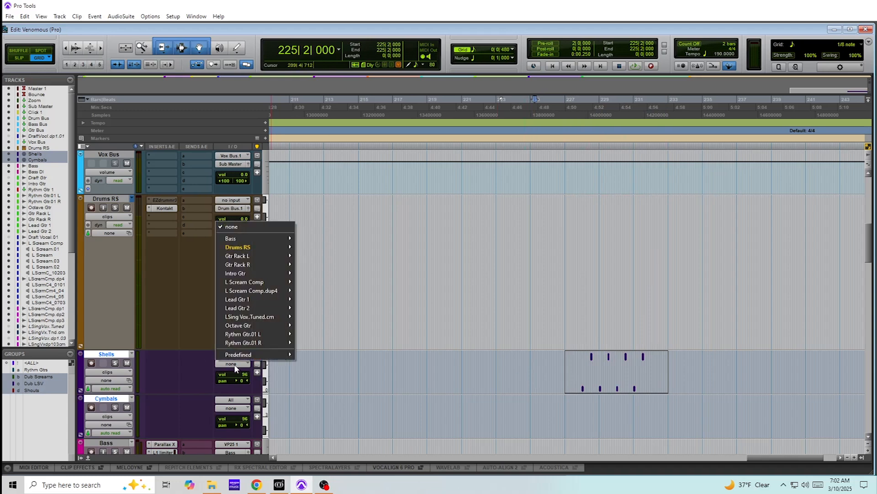
mouse_move(255, 244)
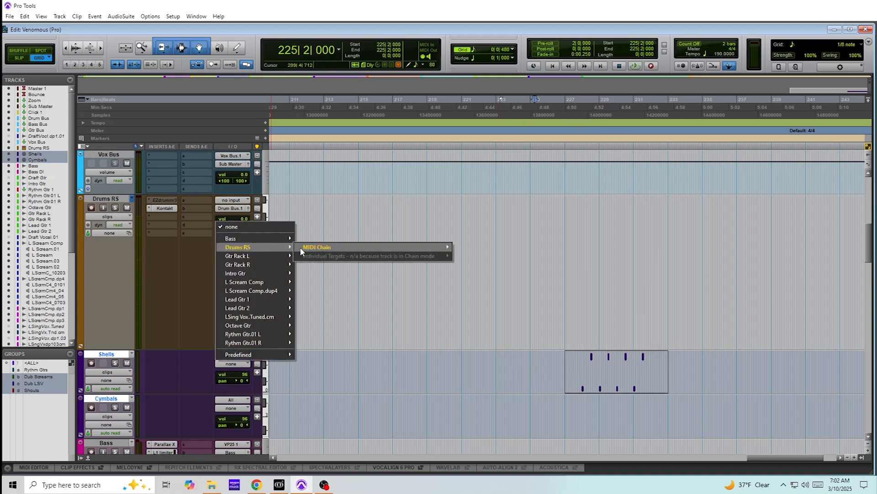
mouse_move(304, 251)
click(477, 248)
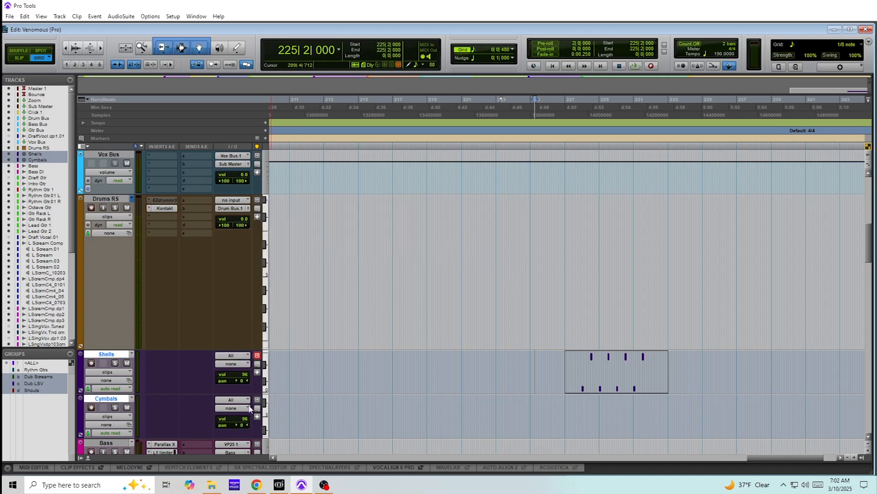
Step: Route the Cymbals track's MIDI output to Chain In of the Drums RS MIDI chain
click(234, 400)
mouse_move(248, 416)
click(205, 404)
click(232, 408)
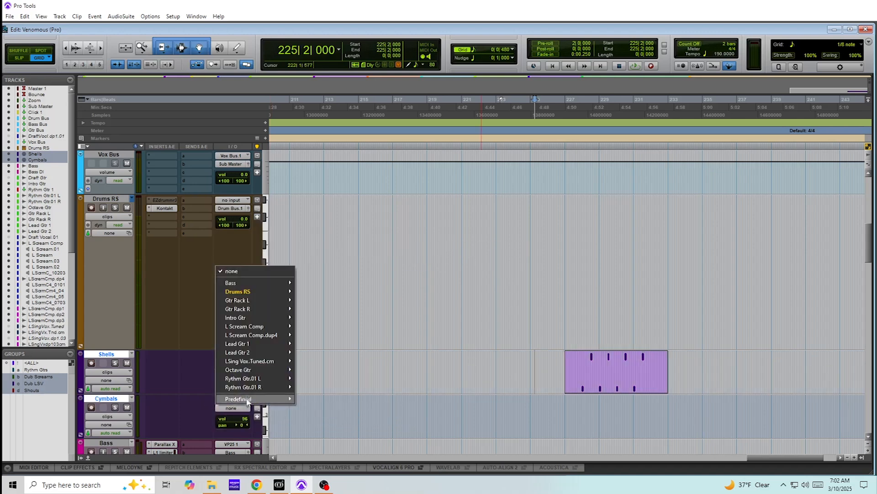
mouse_move(259, 291)
mouse_move(339, 293)
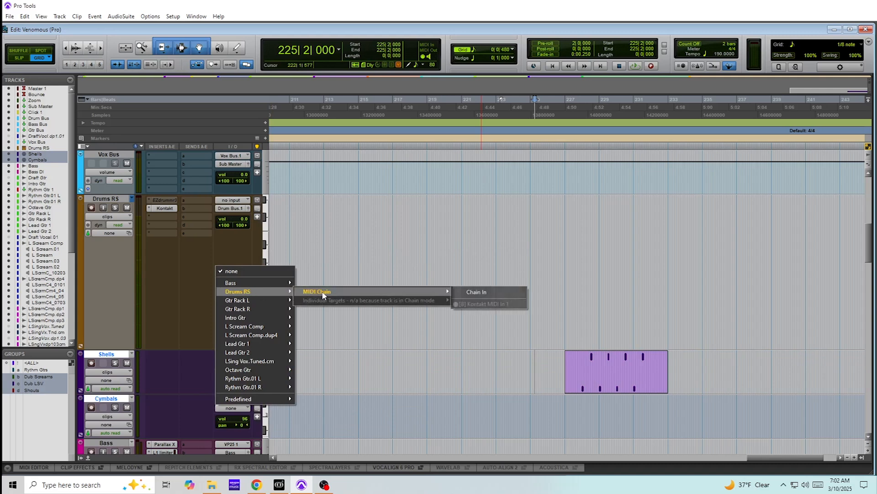
click(476, 292)
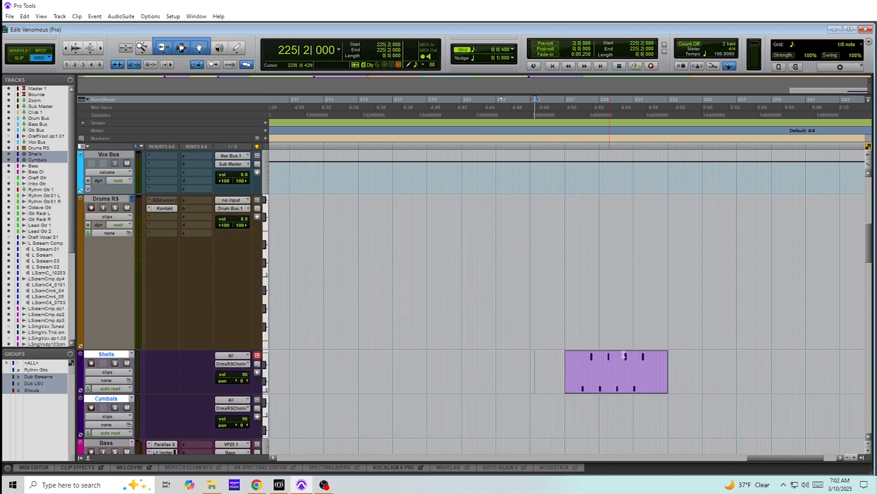
Step: Copy the Shells clip to the Cymbals track at 227|1|000 and clear the notes from the copy
click(632, 380)
drag(612, 379, 598, 423)
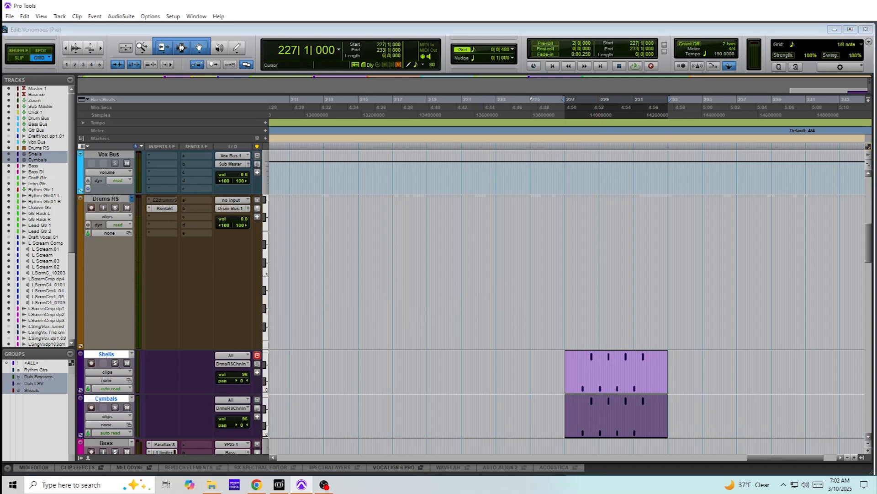
click(579, 407)
click(582, 408)
scroll(582, 414, up, 3)
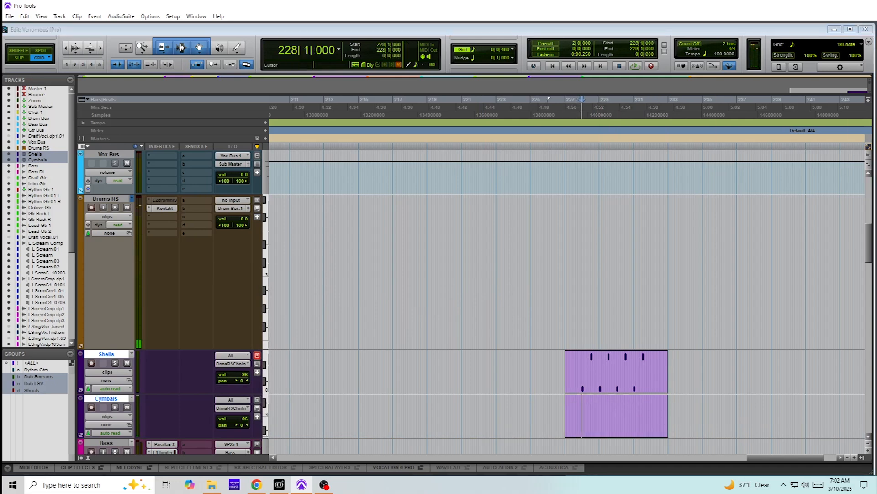
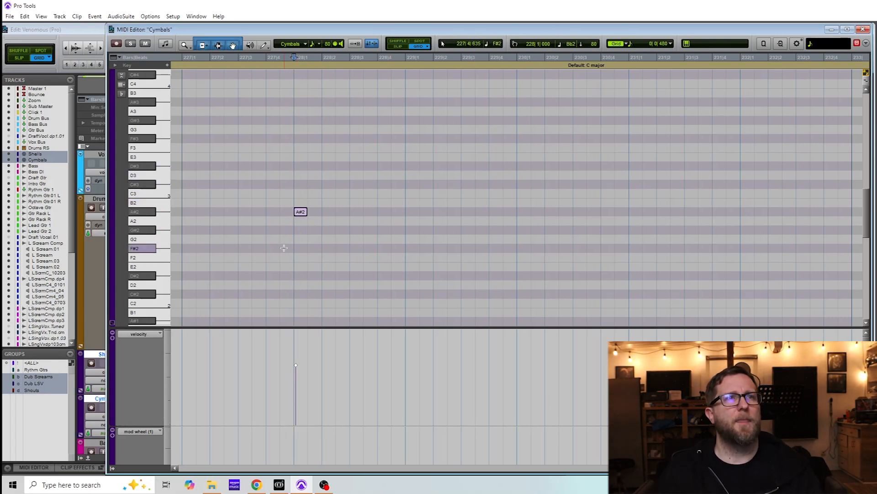
Step: Play the A#2 cymbal note from 227|4|480
click(279, 168)
key(space)
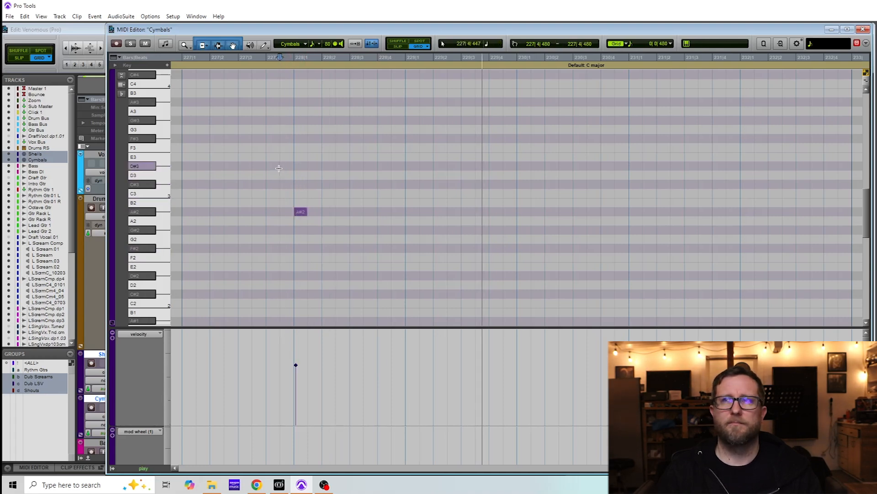
key(space)
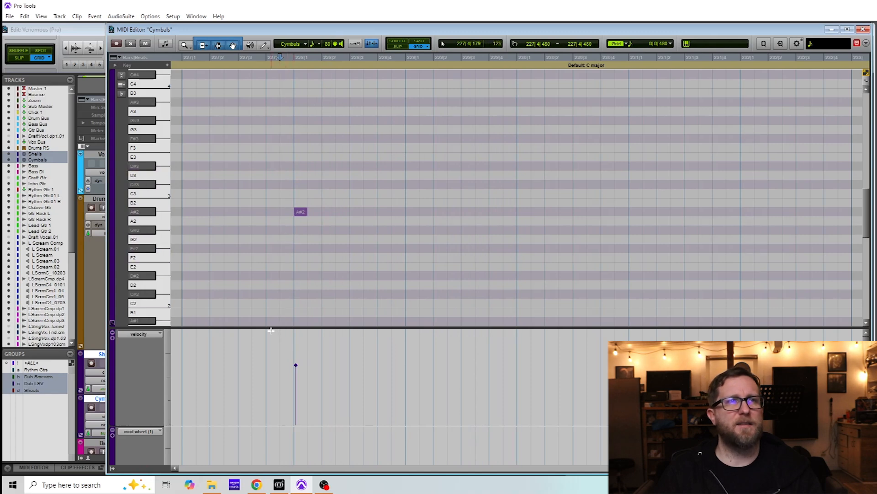
Step: Raise the A#2 note's velocity to 119 and play it from 227|3|480
drag(283, 353, 312, 377)
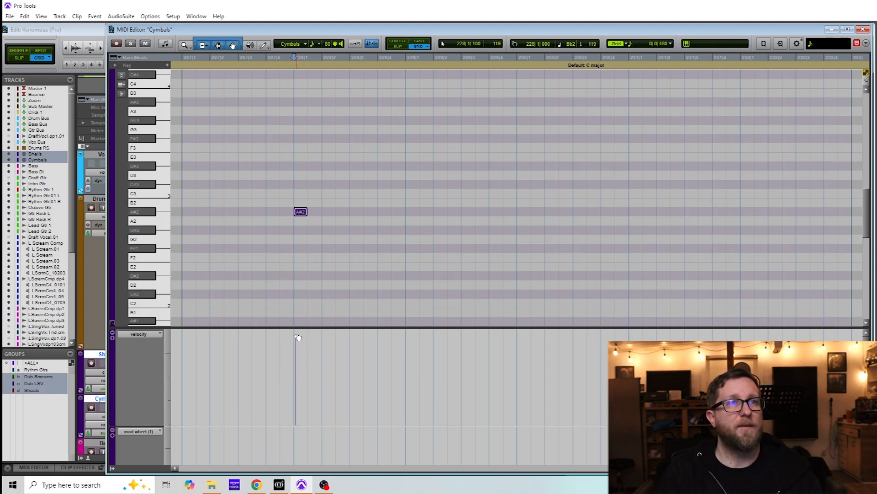
click(276, 175)
key(space)
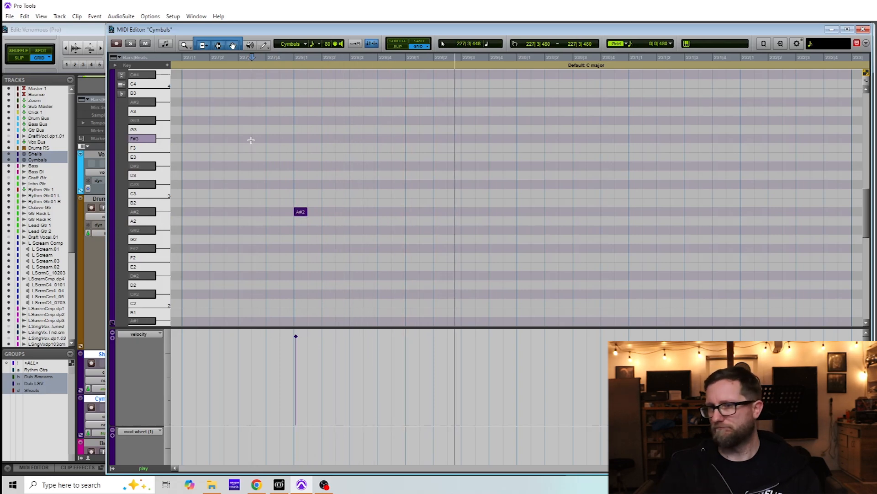
key(space)
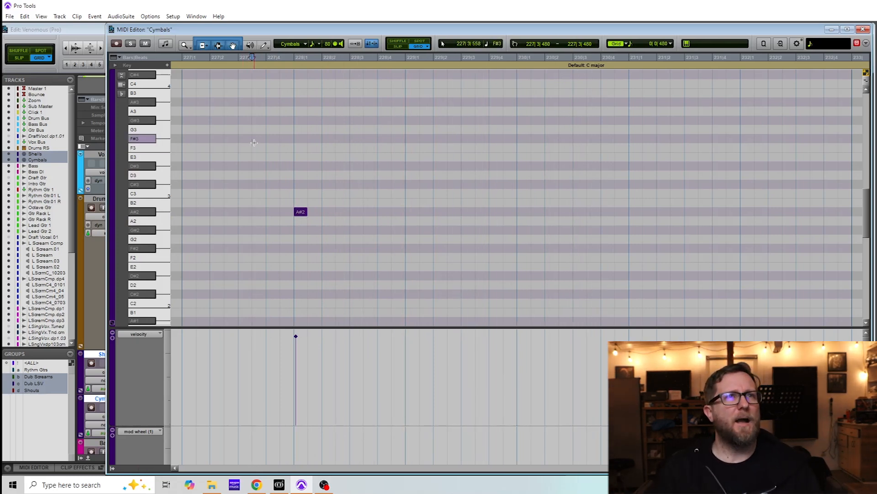
Step: Copy the A#2 note to A#1 at 228|2|000 in the Cymbals clip
scroll(254, 144, down, 4)
scroll(264, 146, up, 4)
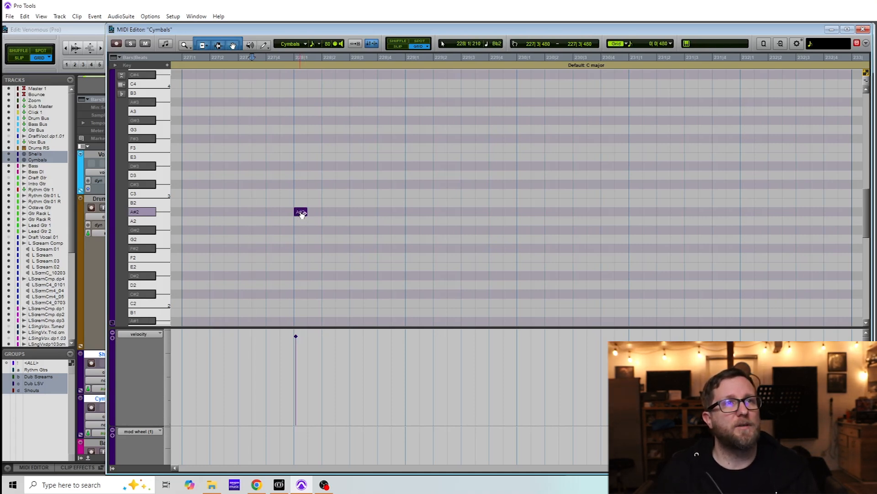
drag(328, 215, 325, 279)
scroll(505, 199, down, 4)
scroll(505, 199, up, 4)
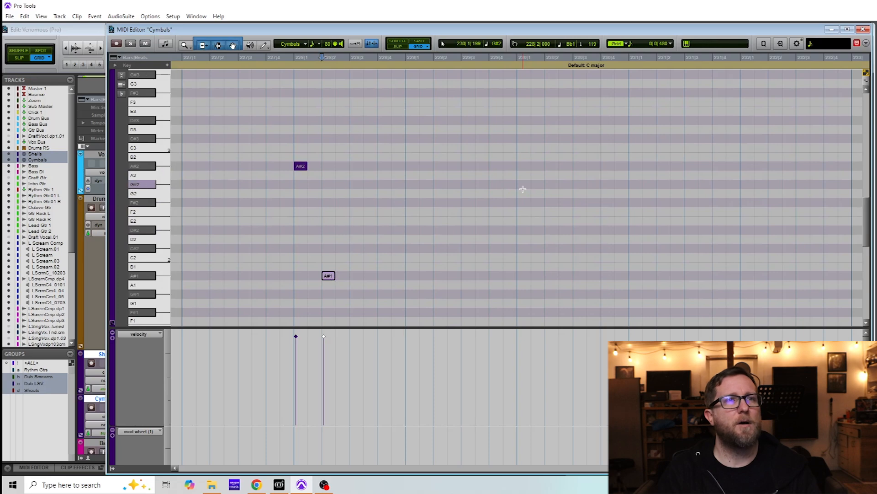
Step: Transpose the copied note at 228|2|000 down to E1
key(Down)
key(Down)
key(Down)
key(Down)
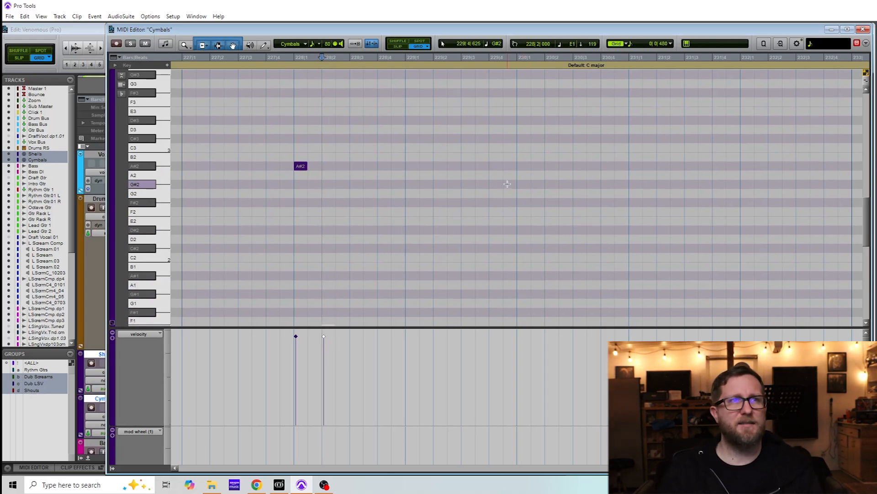
scroll(507, 184, down, 4)
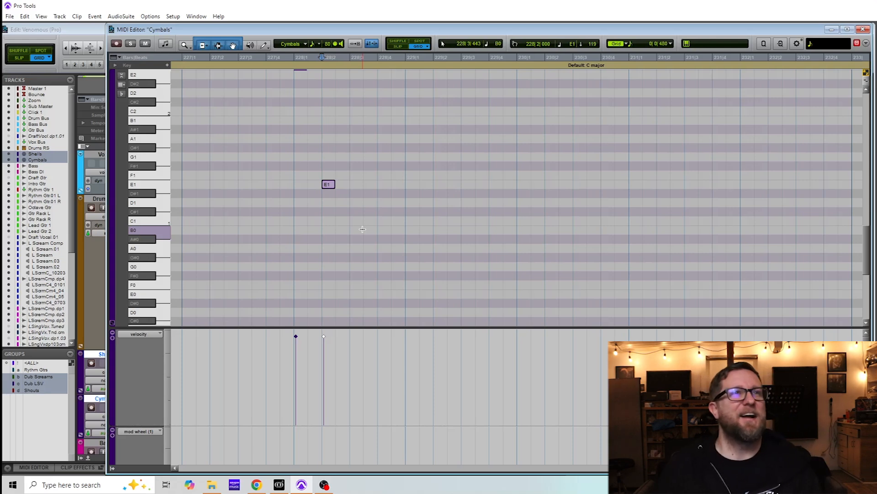
Step: Transpose the note at 228|2|000 in the Cymbals clip up by semitones from E1 to B1, auditioning each sound
key(Up)
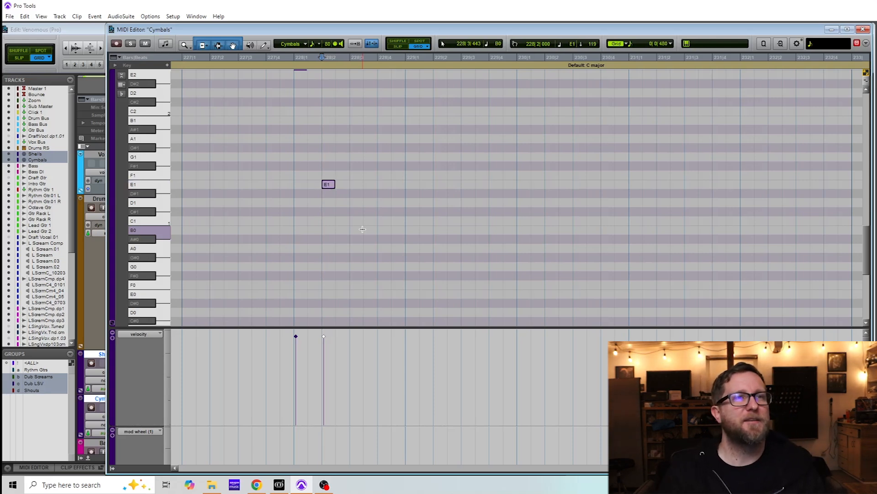
key(Up)
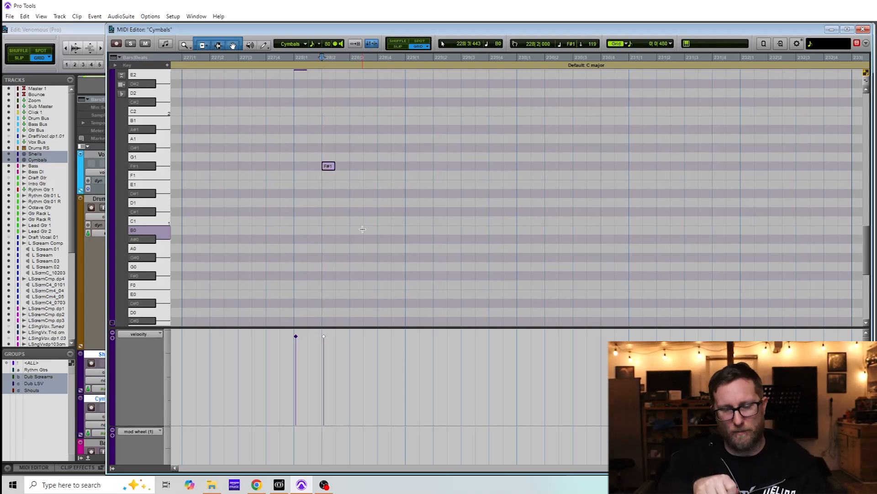
key(Up)
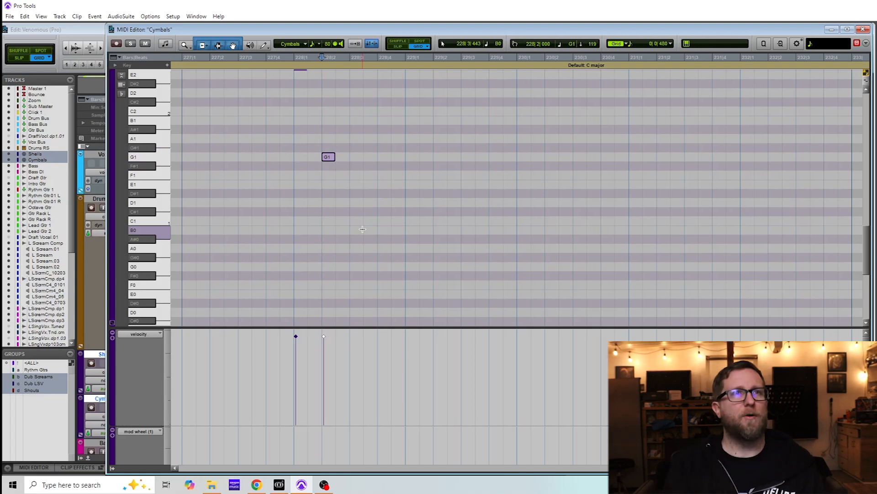
key(Up)
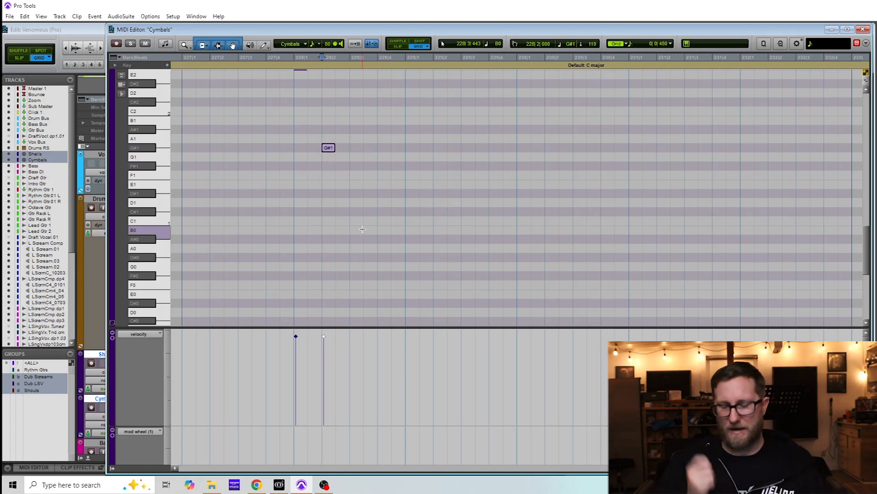
key(Up)
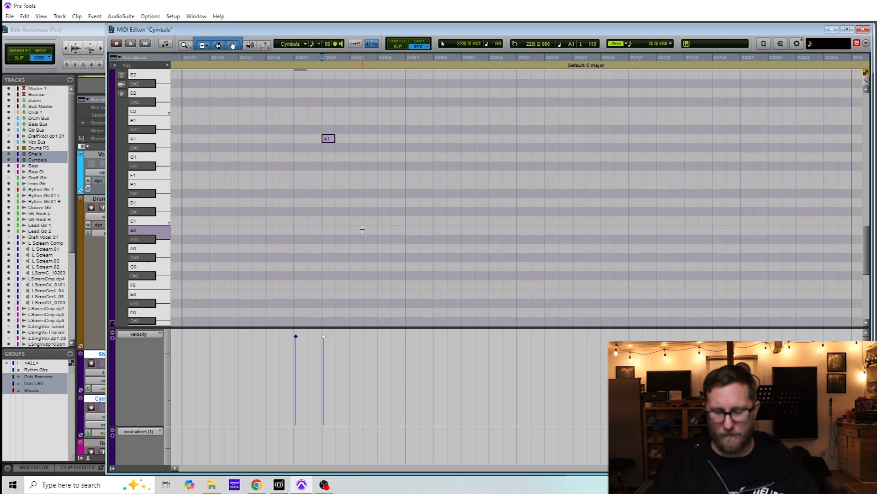
key(Up)
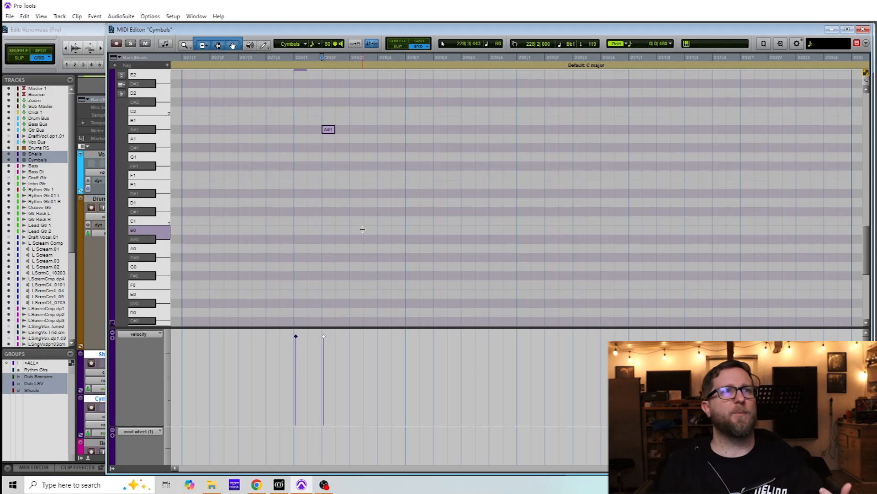
key(Up)
key(Up)
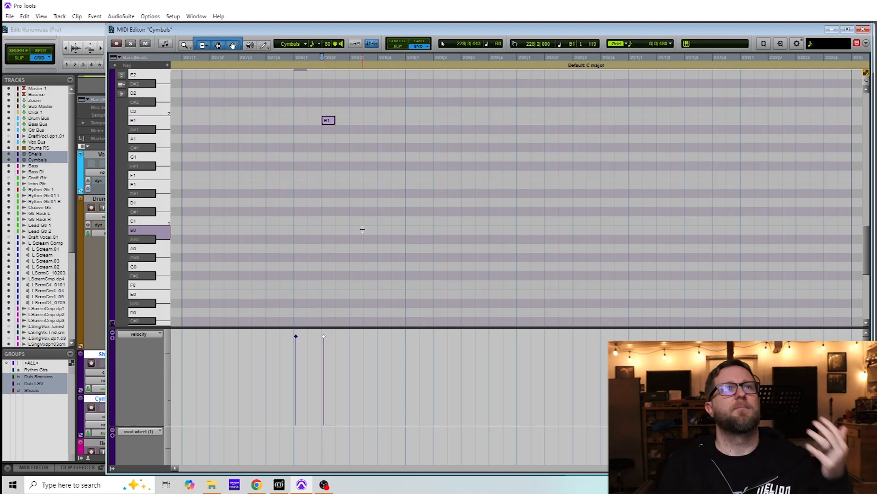
Step: Shift the note at 228|2|000 up and down by semitones to compare the neighbouring sounds, ending on F#1
key(Down)
key(Down)
key(Down)
key(Down)
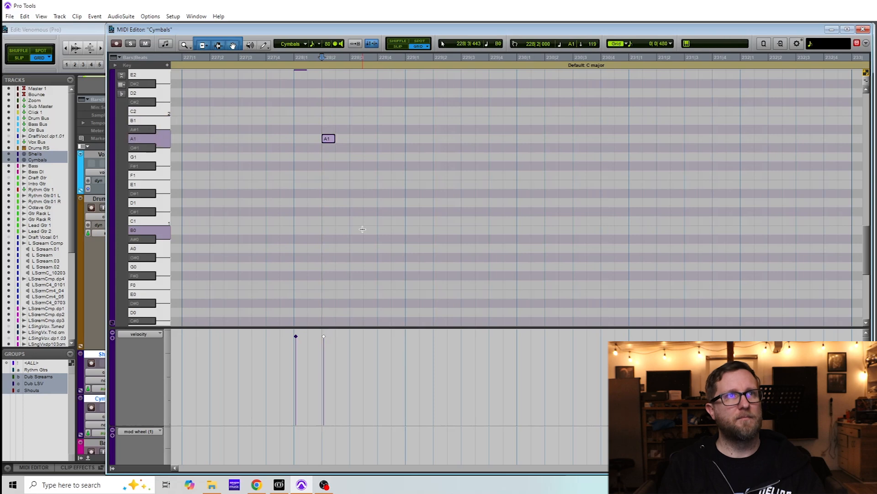
key(Up)
key(Up)
key(Up)
key(Down)
key(Down)
key(Down)
key(Down)
key(Down)
key(Down)
key(Down)
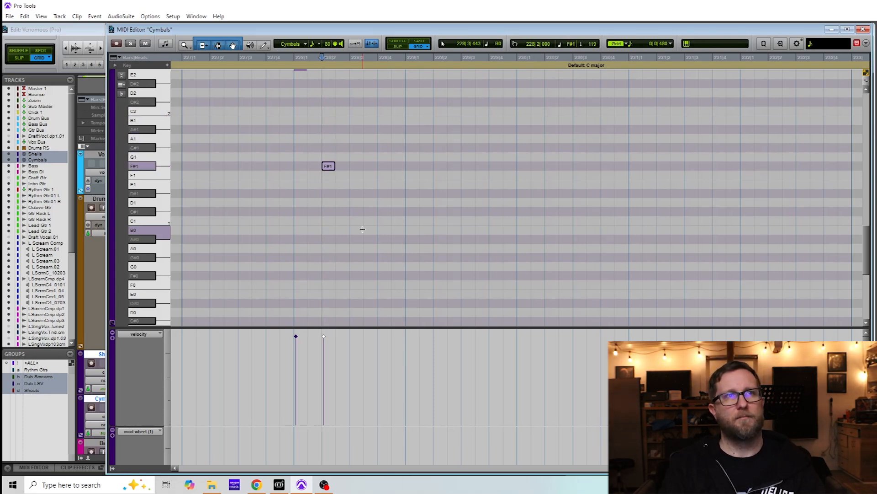
Step: Compare F#1 and F1 for the note at 228|2|000 and settle it on F1
key(Up)
key(Up)
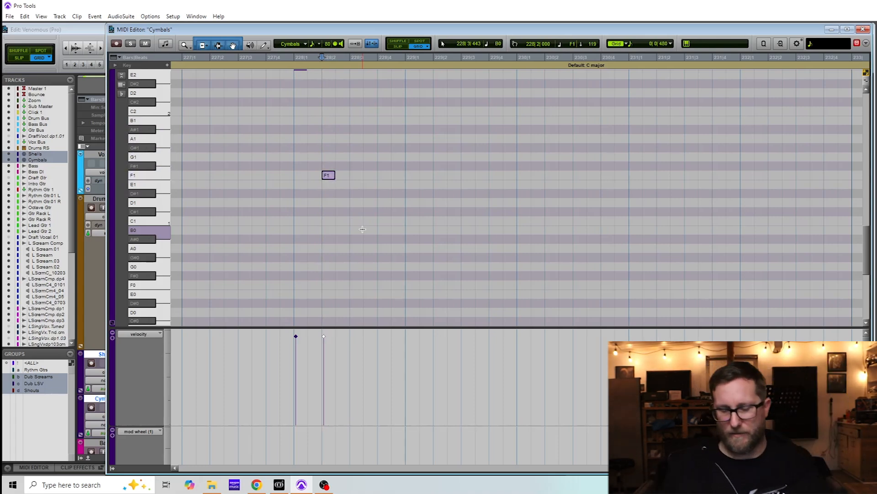
key(Up)
key(Down)
key(Up)
key(Down)
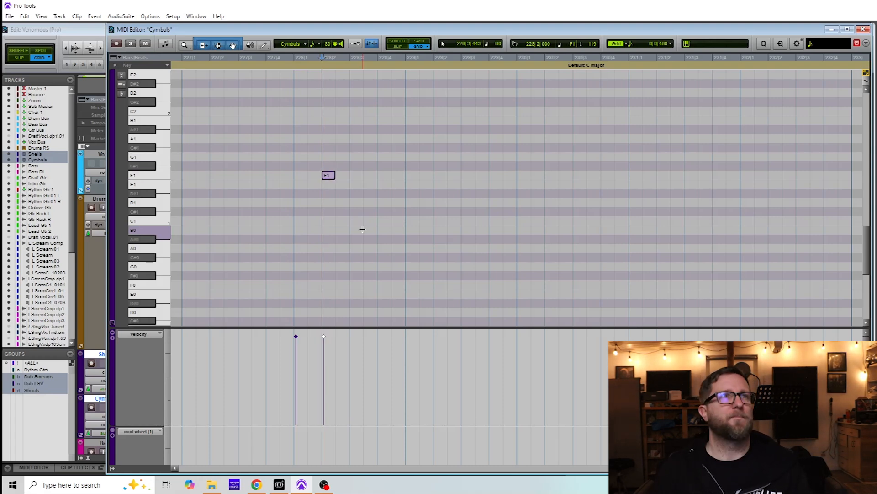
Step: Duplicate the F1 note on every beat from 228|2 to 229|3
click(328, 178)
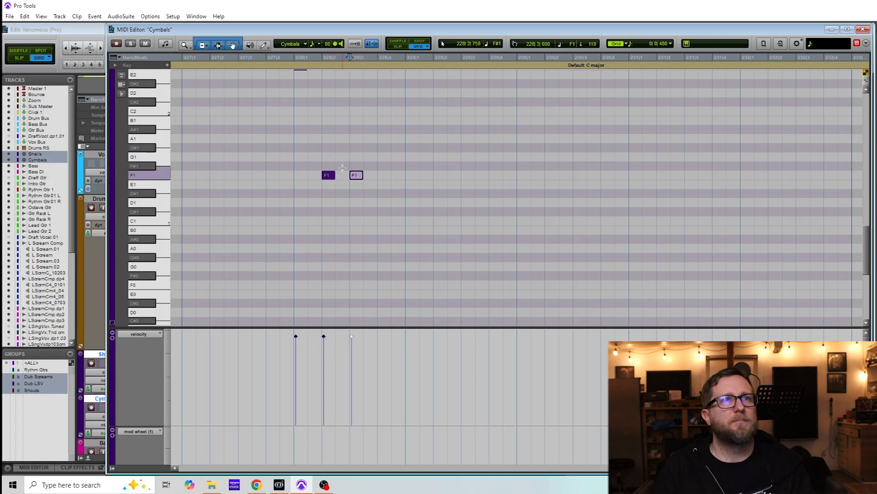
drag(377, 178, 393, 179)
drag(311, 156, 391, 196)
drag(333, 178, 417, 178)
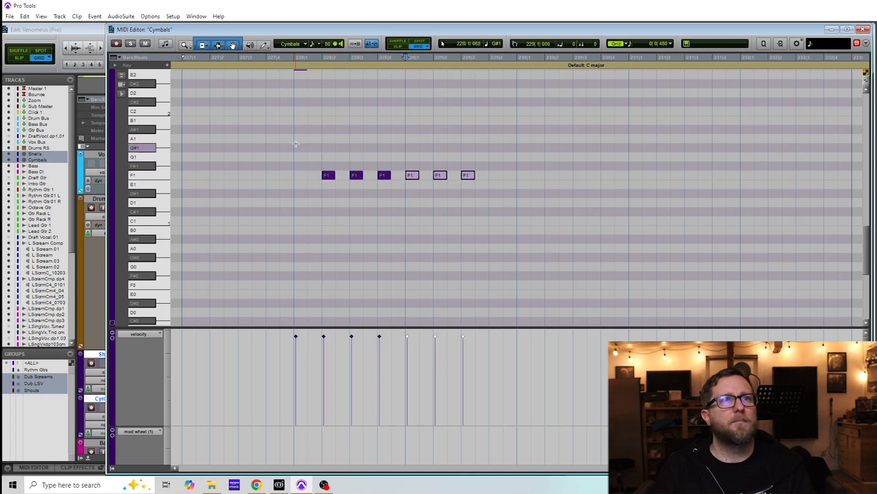
drag(300, 150, 494, 193)
click(393, 157)
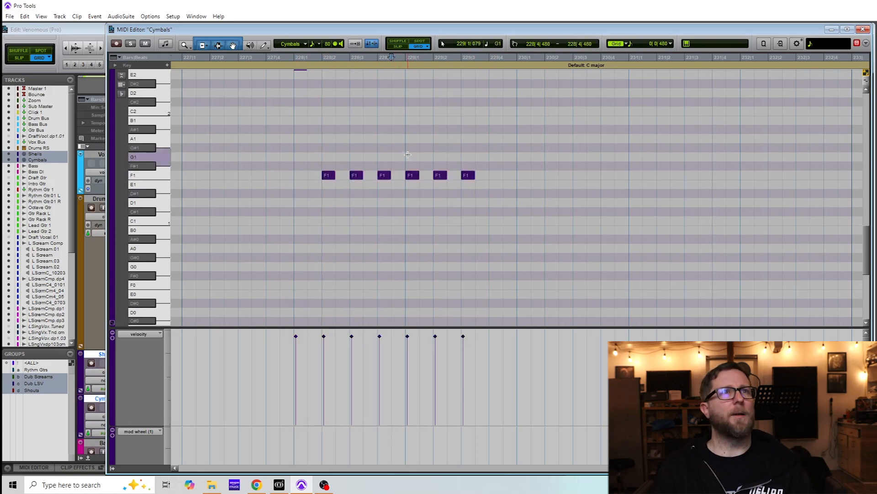
Step: Continue duplicating the F1 notes on every beat through 232|4 and play the pattern from 227|3|480
click(470, 176)
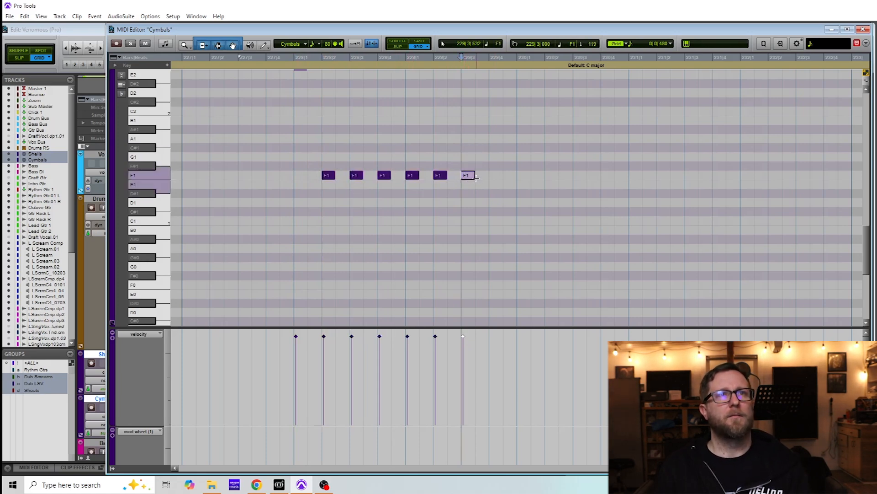
drag(403, 161, 505, 194)
key(ctrl+d)
key(ctrl+d)
key(ctrl+d)
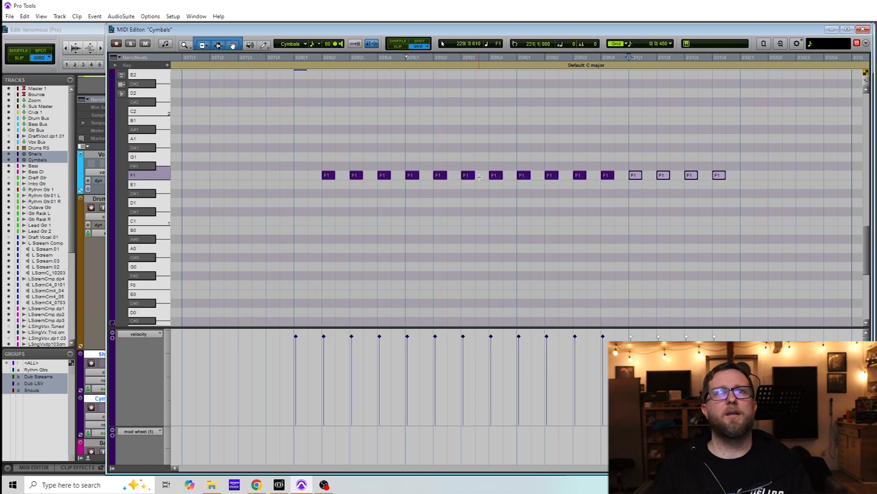
click(251, 143)
key(space)
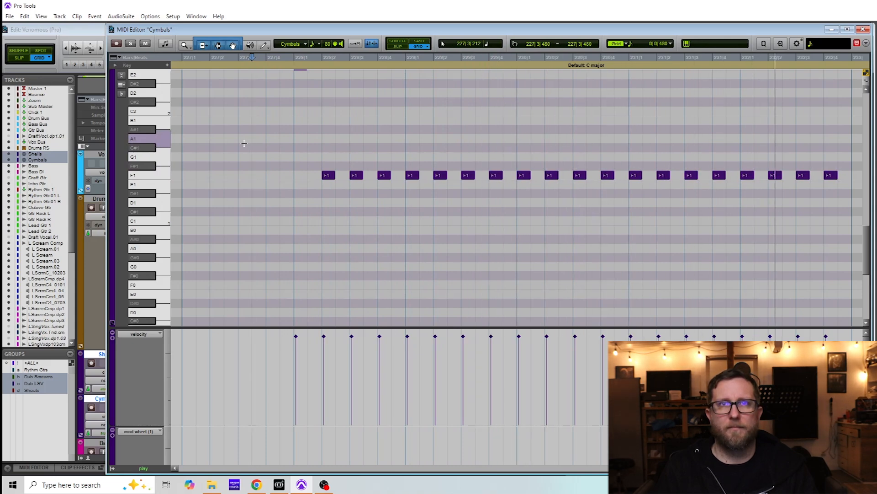
Step: Delete the F1 notes in bar 232 and play the remaining pattern from 227|4|000
drag(740, 150, 780, 212)
drag(704, 140, 836, 217)
key(Delete)
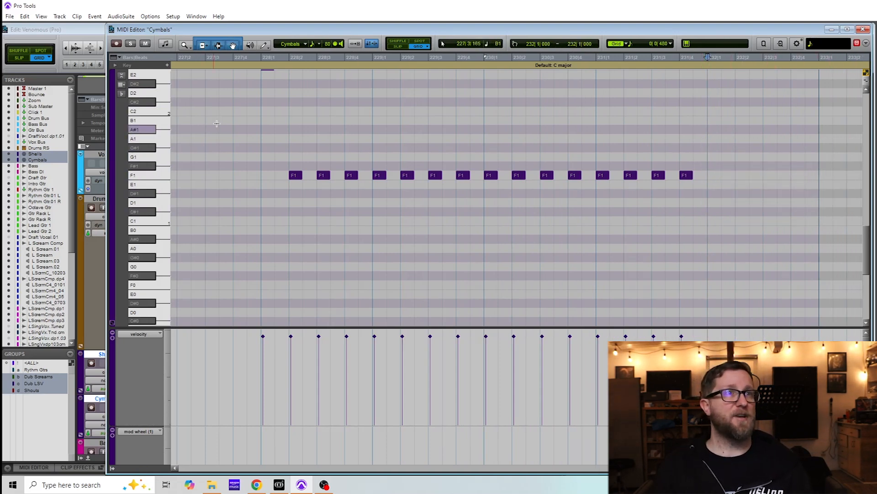
click(233, 147)
key(space)
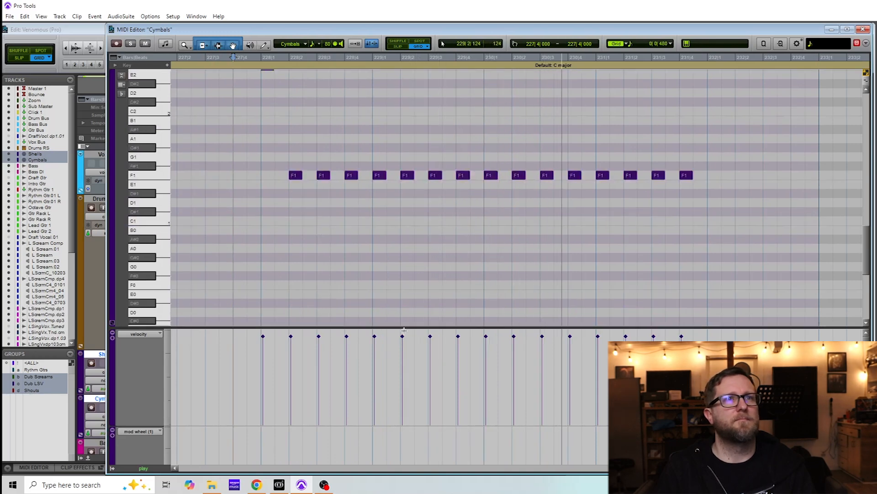
key(space)
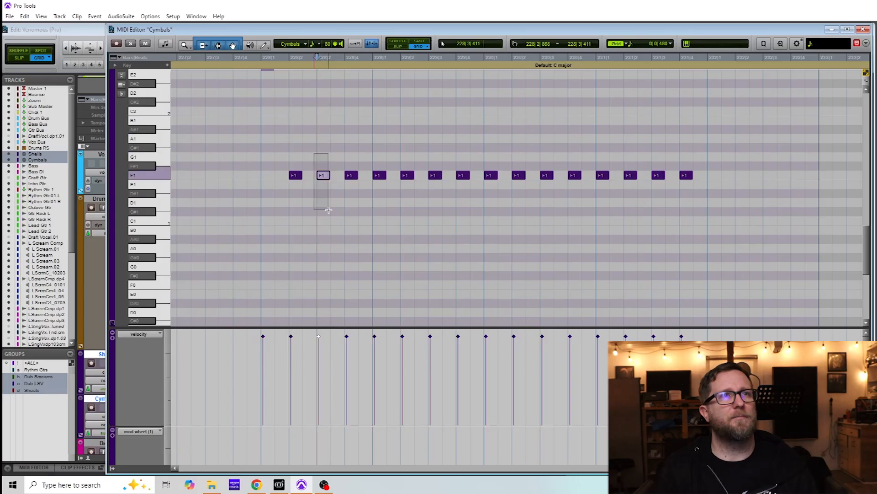
Step: Select every other F1 note, starting at 228|2|000, and move the selected notes up to G1
drag(280, 144, 292, 188)
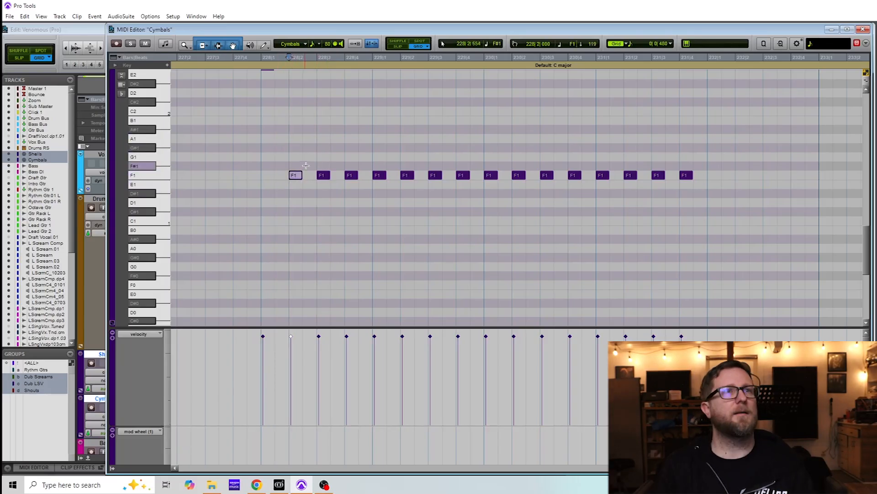
drag(337, 143, 357, 185)
drag(284, 155, 300, 187)
drag(343, 156, 361, 186)
drag(397, 154, 417, 203)
drag(456, 155, 473, 197)
drag(499, 157, 530, 203)
drag(561, 160, 588, 192)
mouse_move(610, 163)
mouse_down()
mouse_move(651, 184)
mouse_move(690, 185)
mouse_up()
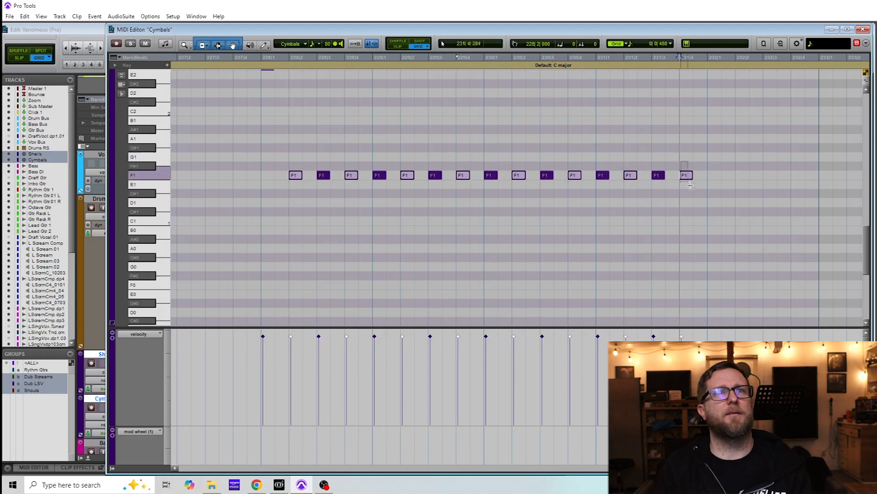
drag(296, 175, 297, 161)
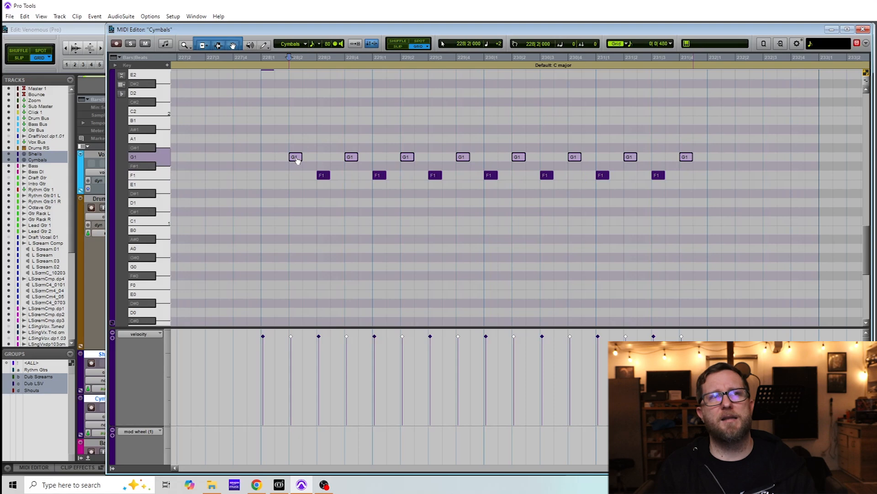
Step: Play the alternating G1 and F1 pattern from 227|4|480 and again from 227|4|000
click(242, 134)
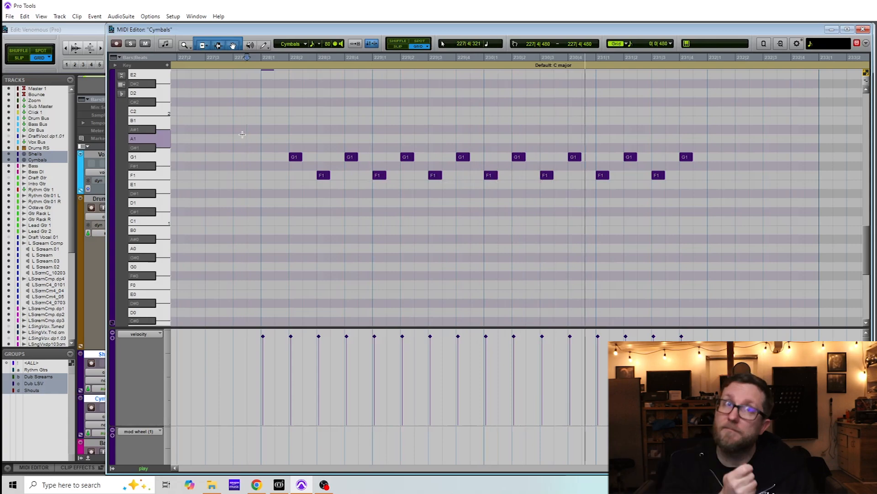
key(space)
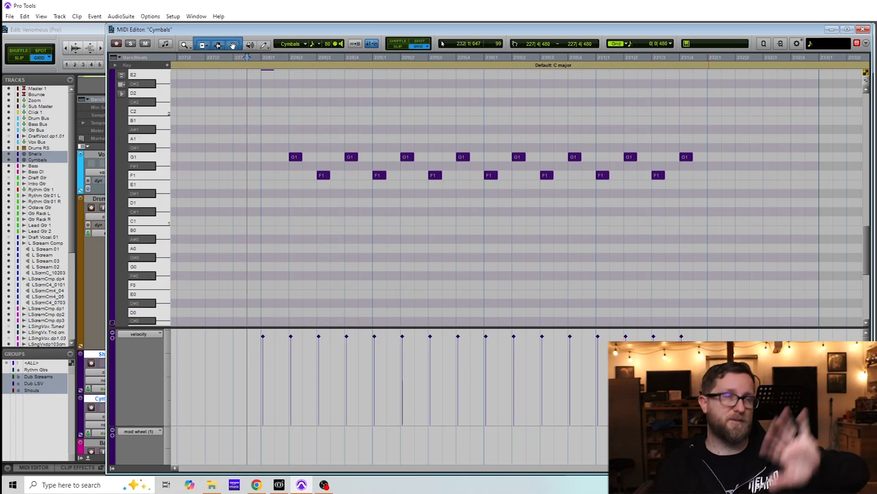
click(235, 124)
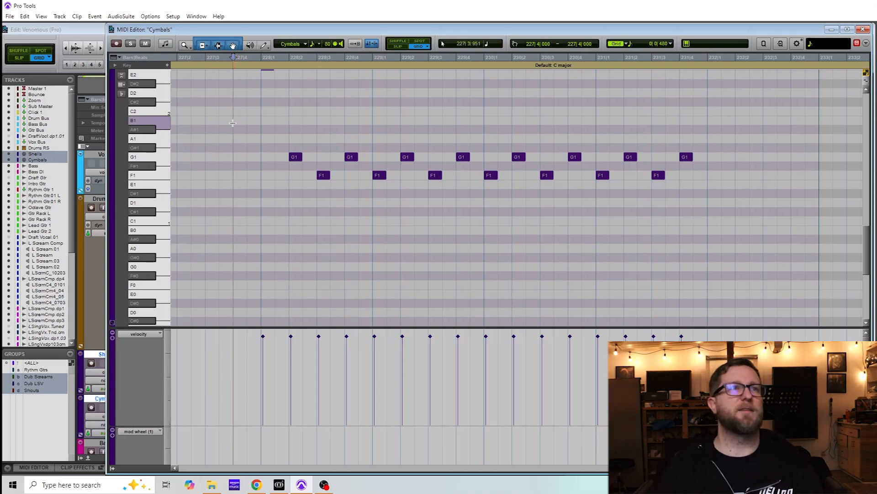
key(space)
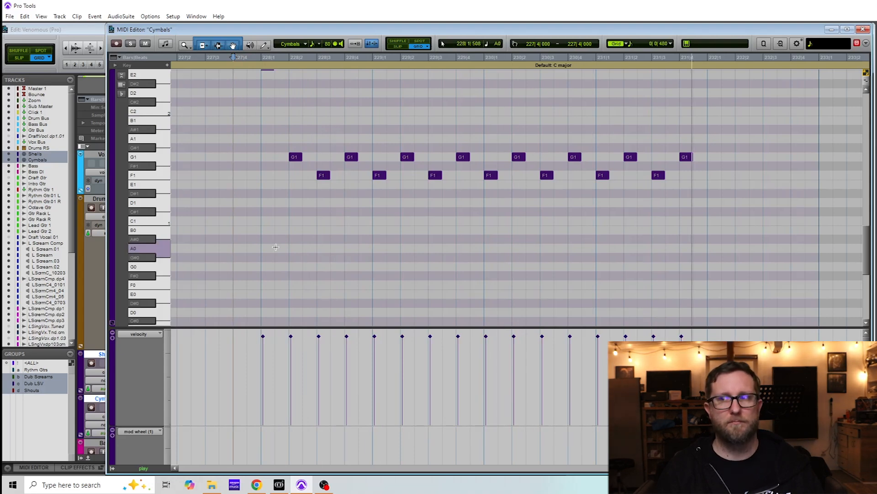
key(space)
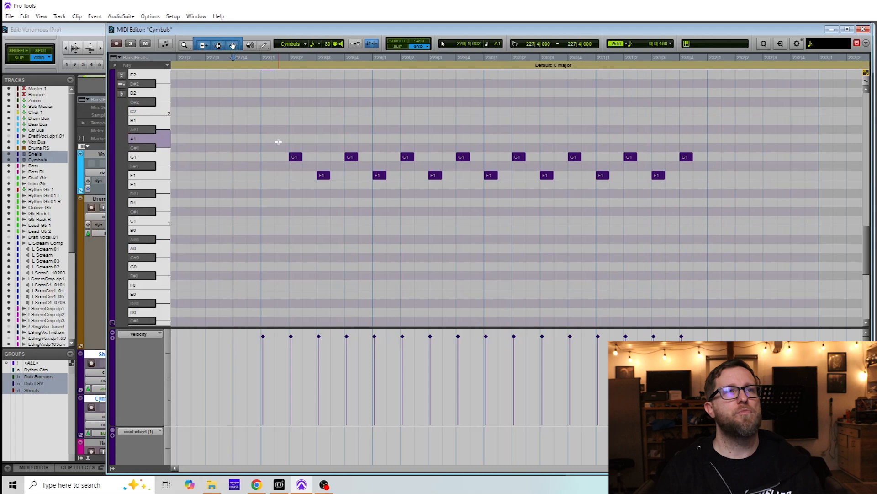
Step: Try the G1 notes on F#1, play the pattern from 228|2|000, and move them back to G1
drag(269, 134, 729, 166)
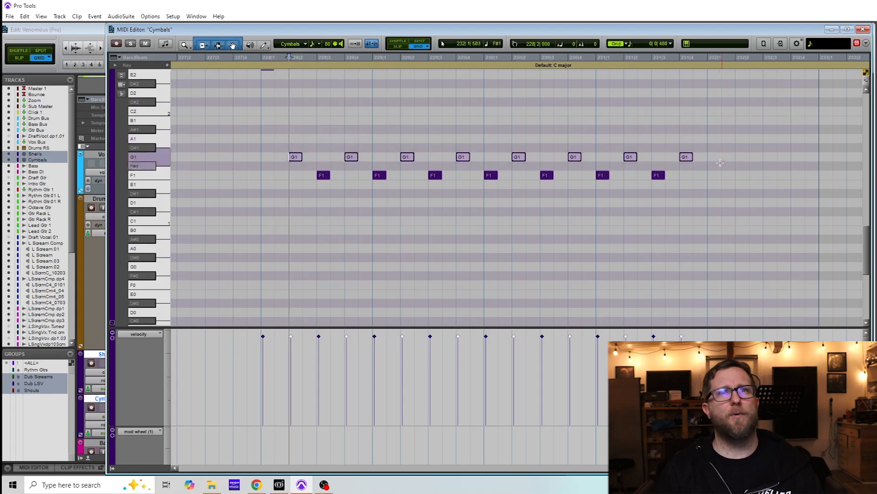
key(Down)
key(space)
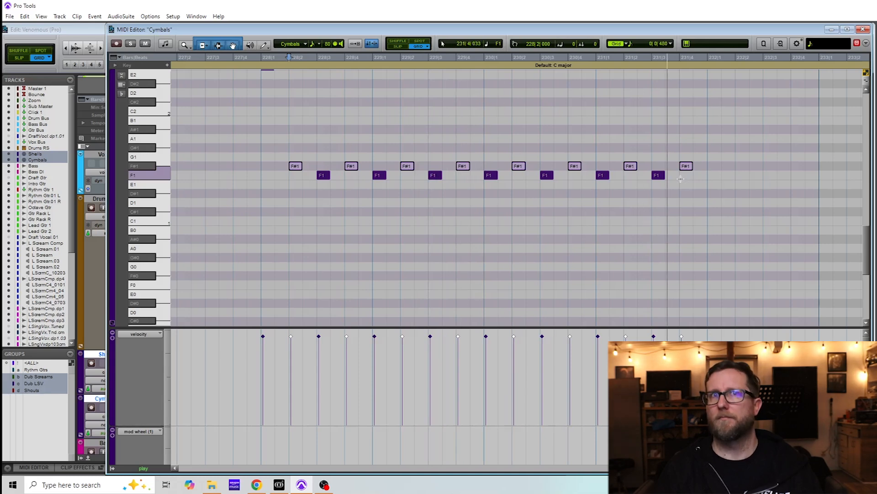
key(space)
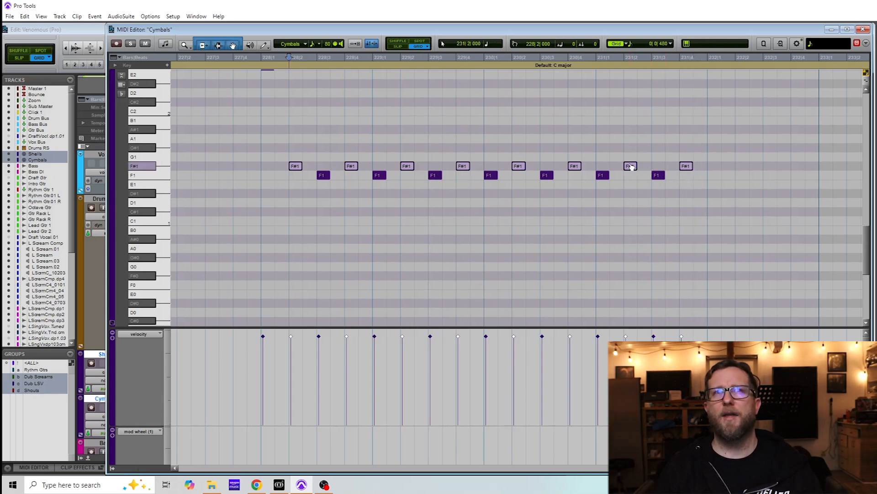
drag(631, 166, 630, 157)
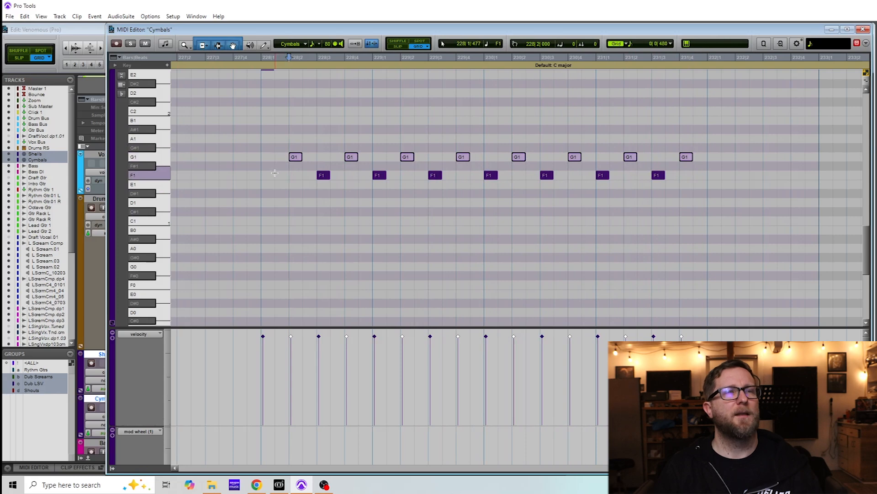
Step: Replay the alternating G1 and F1 pattern from 227|4|000
click(234, 138)
key(space)
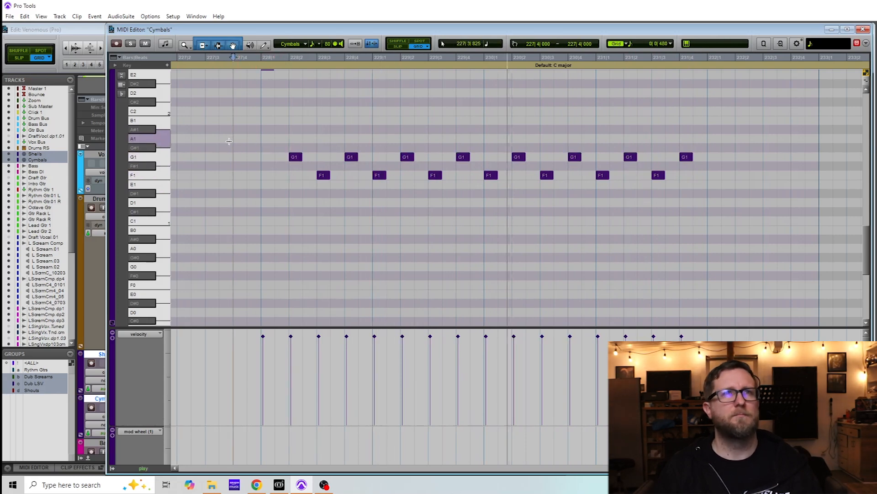
key(space)
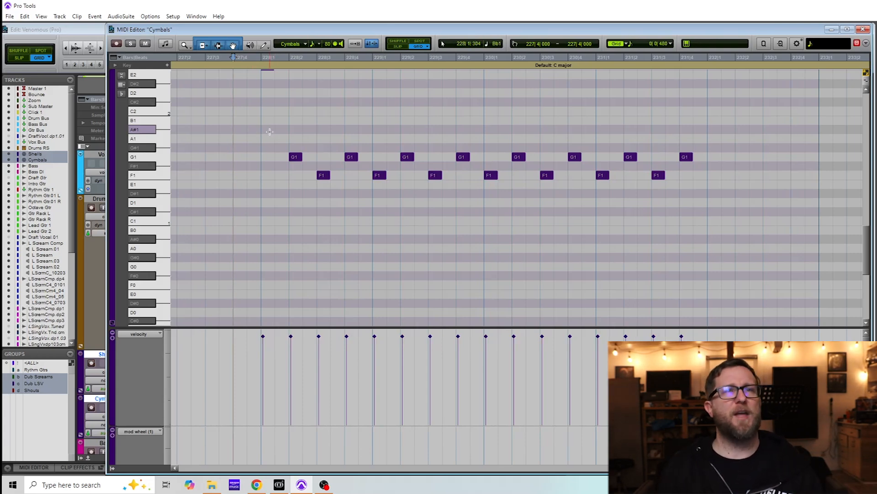
Step: Select all the G1 notes and move them down to F1
drag(270, 147, 687, 175)
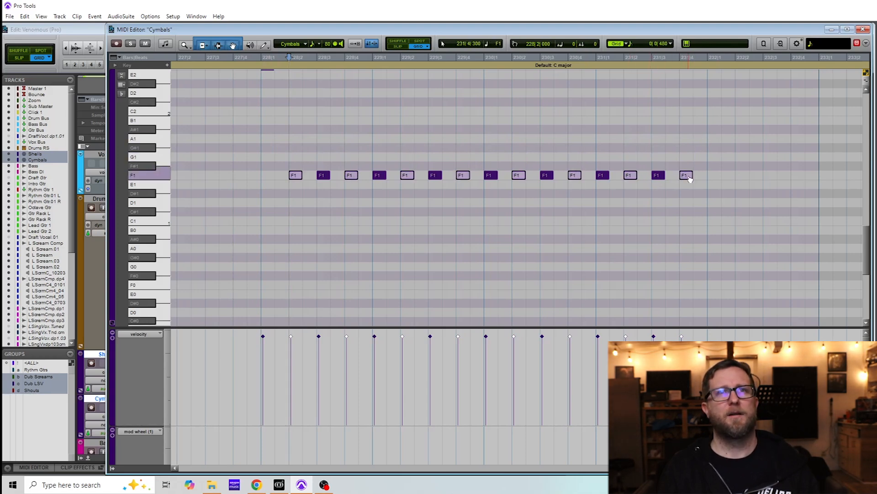
Step: Return every other F1 note to G1 and play the alternating pattern from 227|4|480
drag(689, 178, 687, 184)
drag(694, 152, 687, 175)
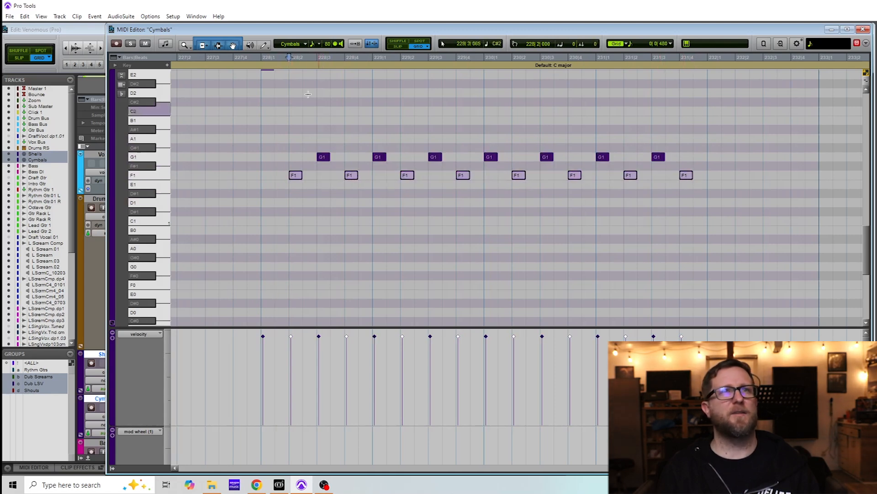
click(252, 110)
key(space)
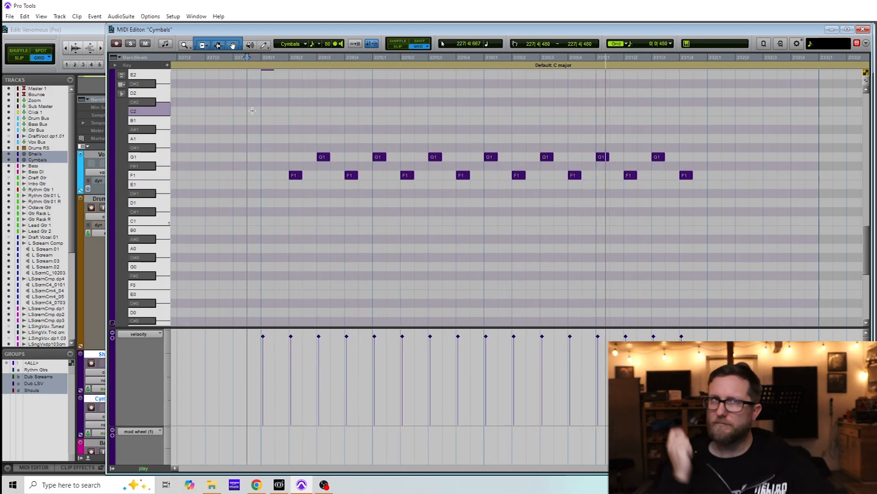
key(space)
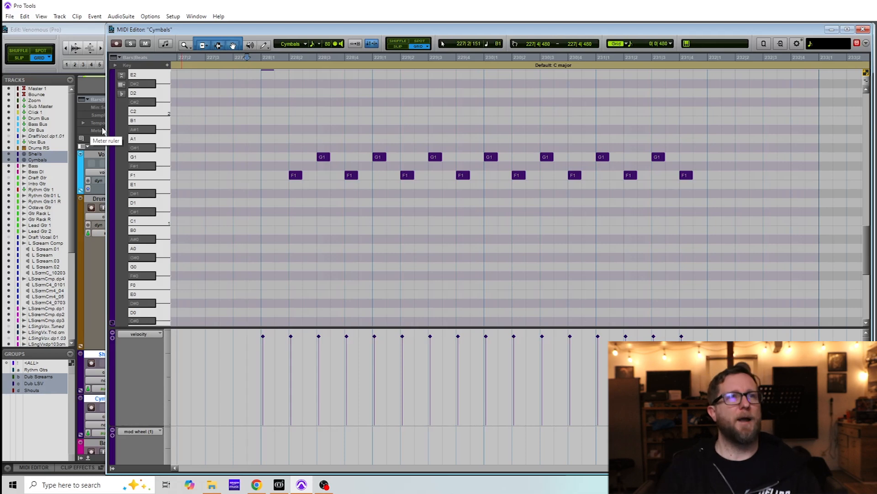
Step: Select all the F1 notes and lower their velocities together
click(279, 147)
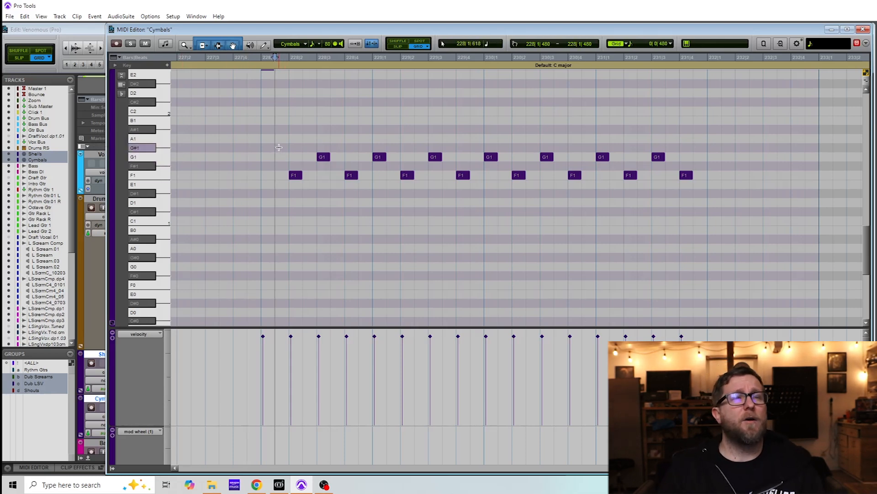
scroll(292, 187, up, 4)
scroll(292, 187, down, 4)
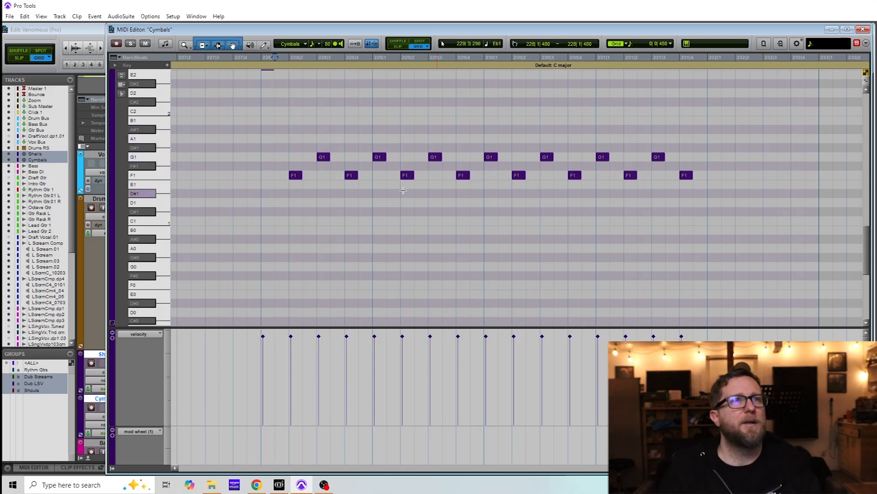
drag(248, 167, 711, 186)
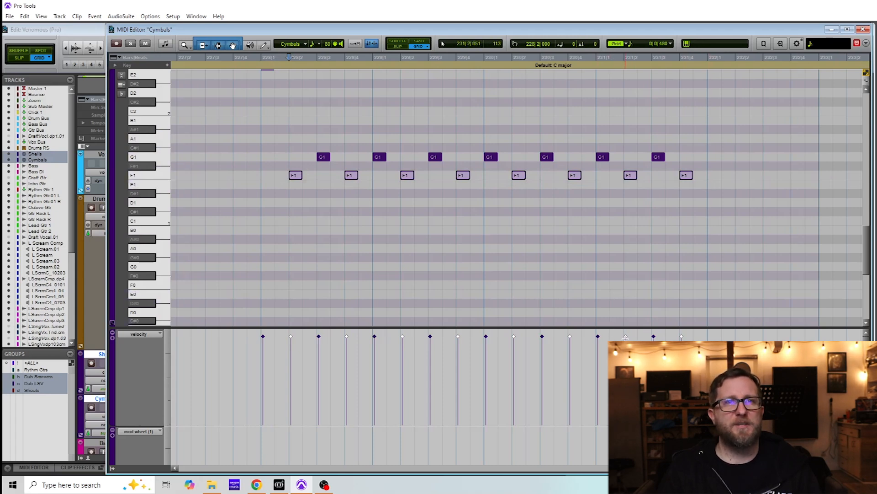
drag(627, 338, 633, 335)
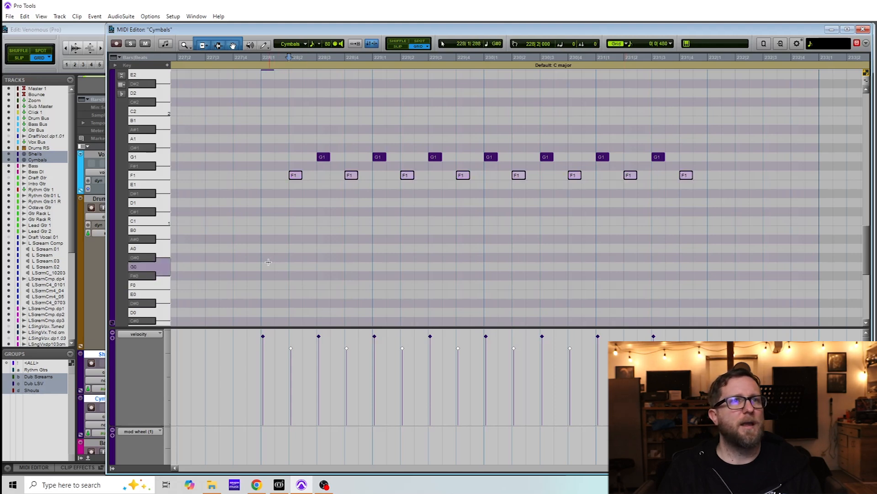
Step: Play the pattern with the softer F1 notes from 227|4|000
click(238, 133)
key(space)
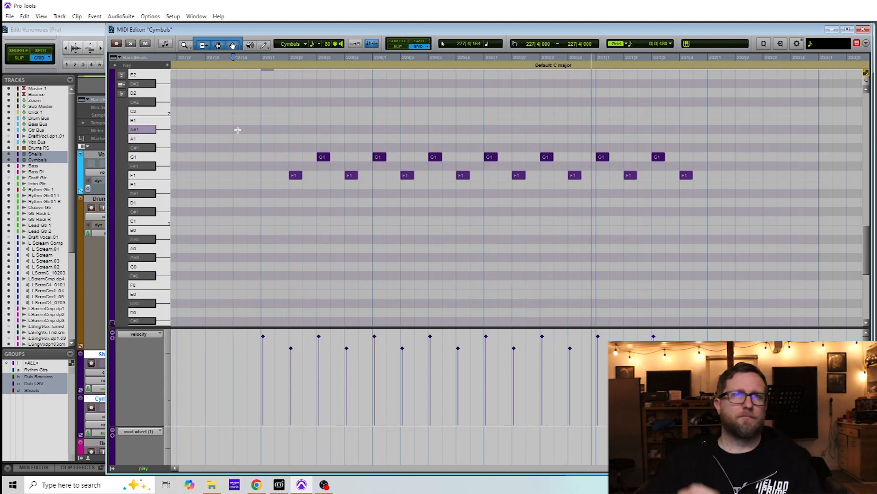
key(space)
key(space)
key(space)
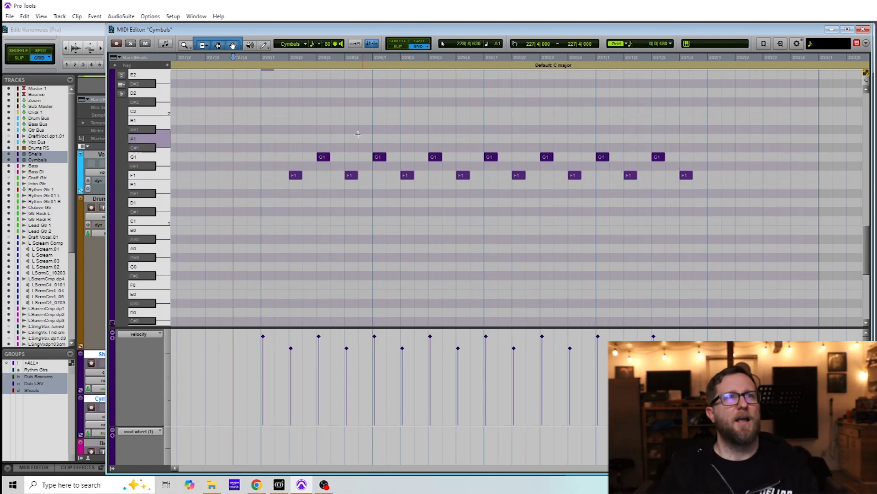
Step: Select all the G1 notes, raise their velocities together, and clear the selection
drag(290, 125, 708, 162)
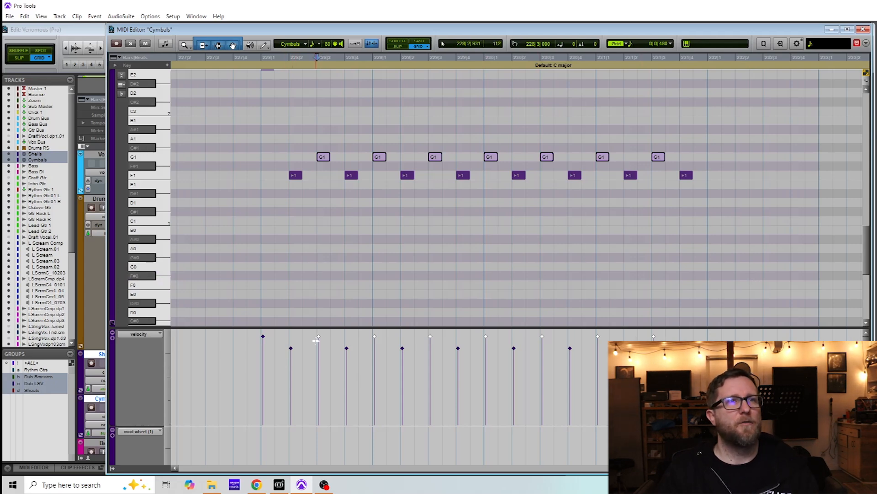
drag(319, 337, 319, 337)
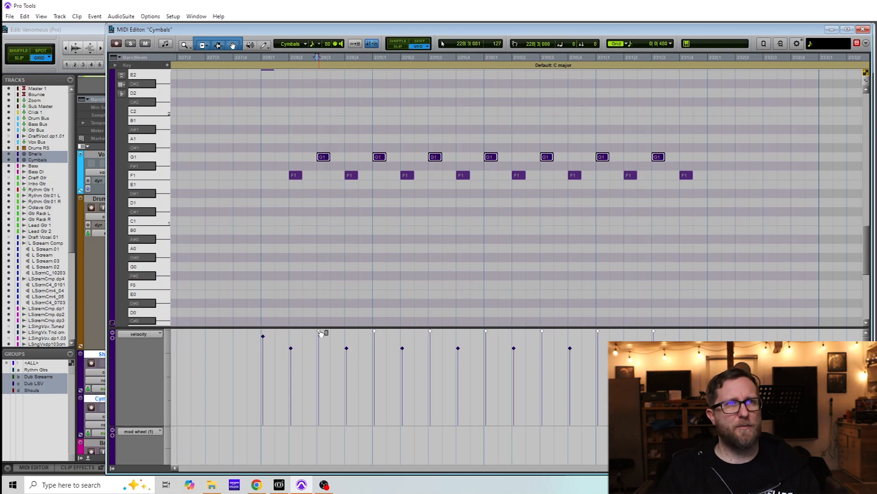
drag(321, 333, 321, 334)
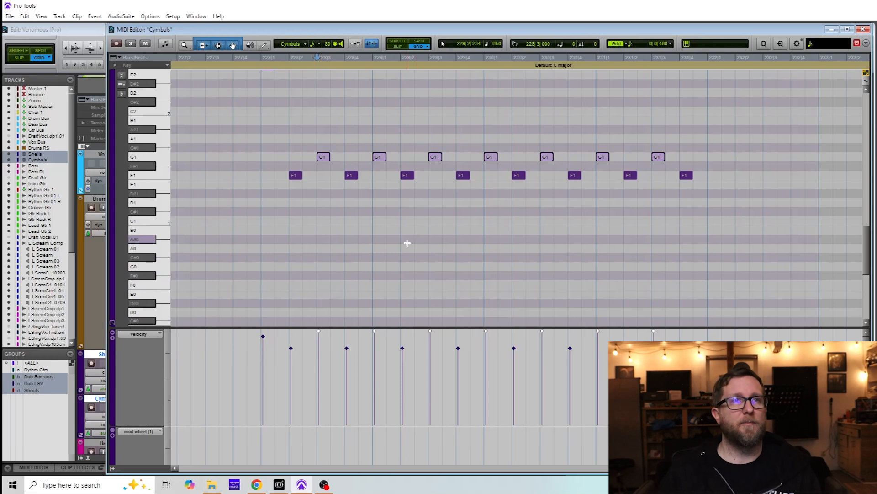
click(356, 221)
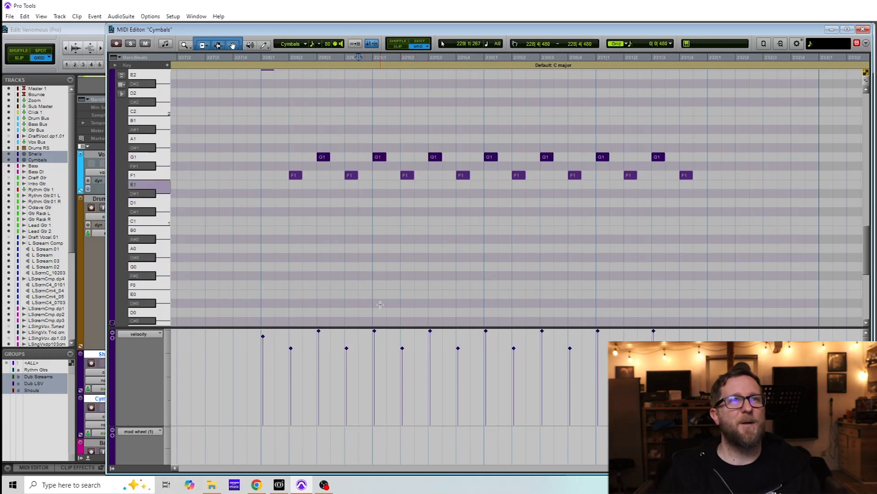
Step: Vary the velocities of individual G1 notes and play the pattern from 227|4|480
drag(375, 333, 375, 336)
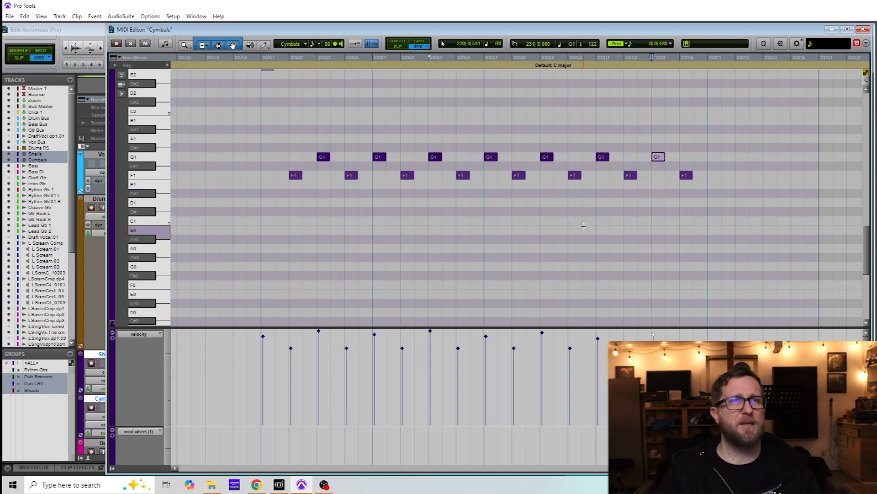
click(240, 127)
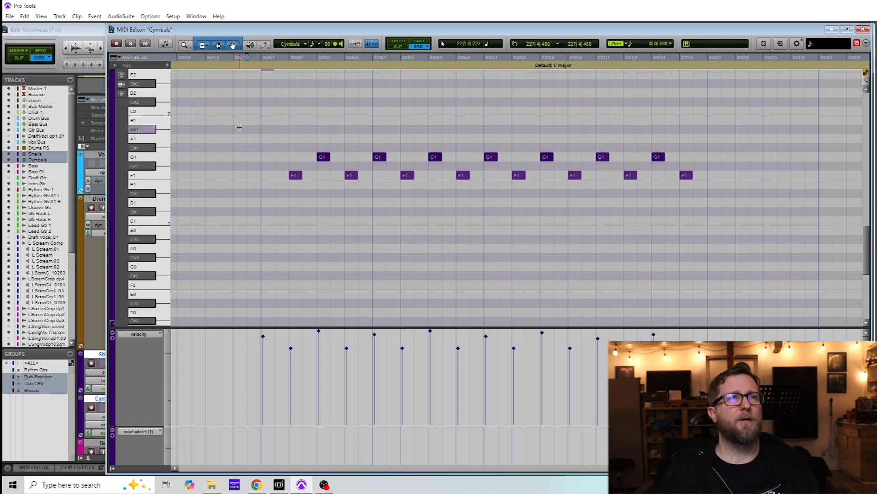
key(space)
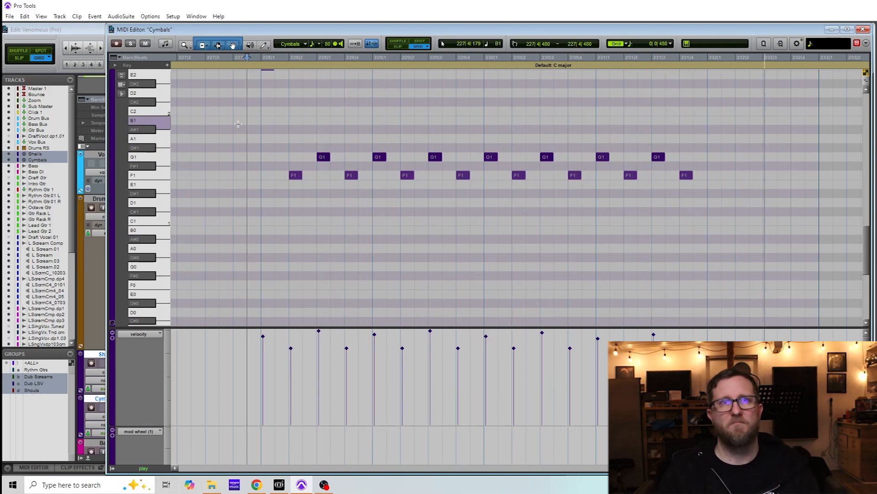
Step: End the pattern with A#1 at 231|4 in place of F1 and E1 at 232|1|000, and play it from 227|4|480
click(665, 147)
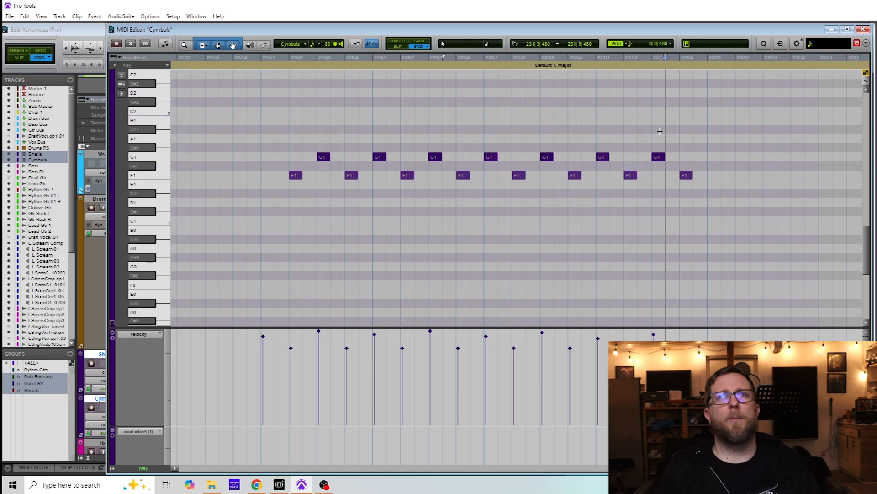
drag(690, 174, 713, 185)
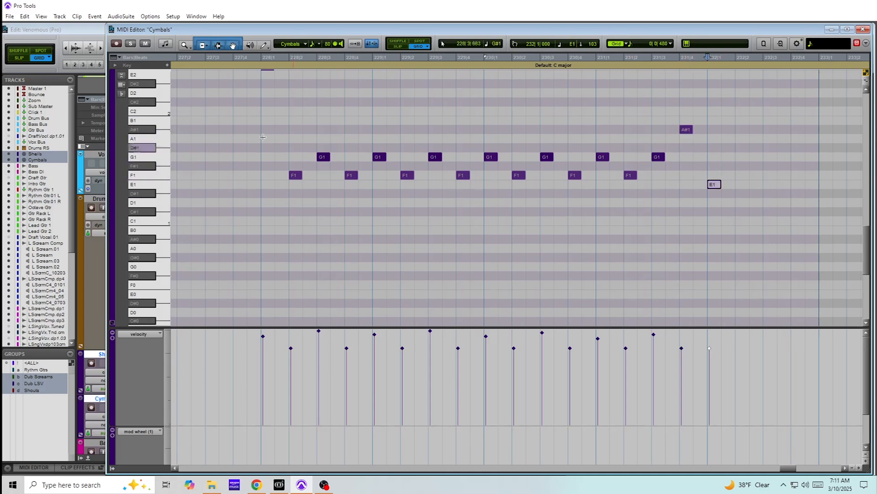
click(248, 122)
key(space)
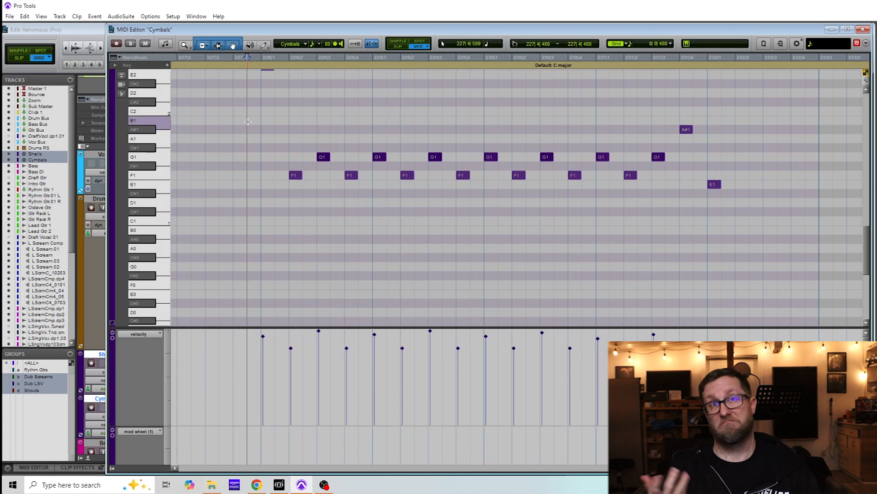
key(space)
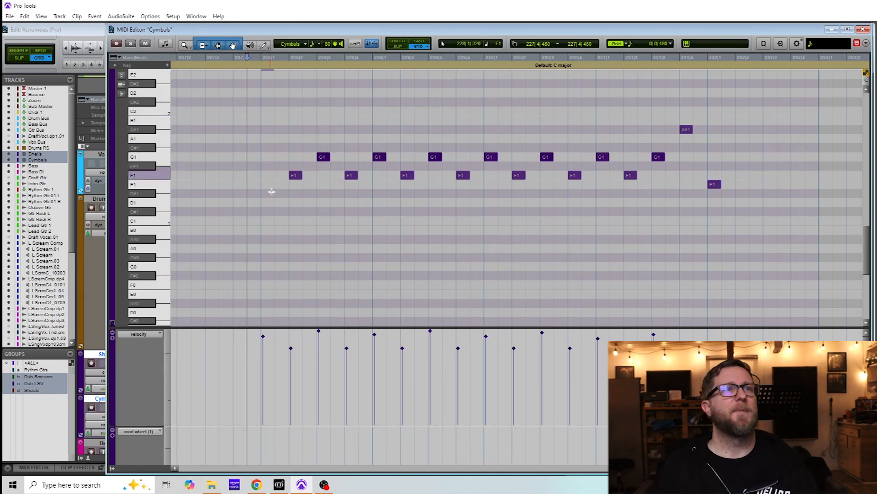
Step: Replay the pattern with its A#1 and E1 ending from 227|4|480
scroll(434, 270, up, 4)
scroll(435, 271, down, 4)
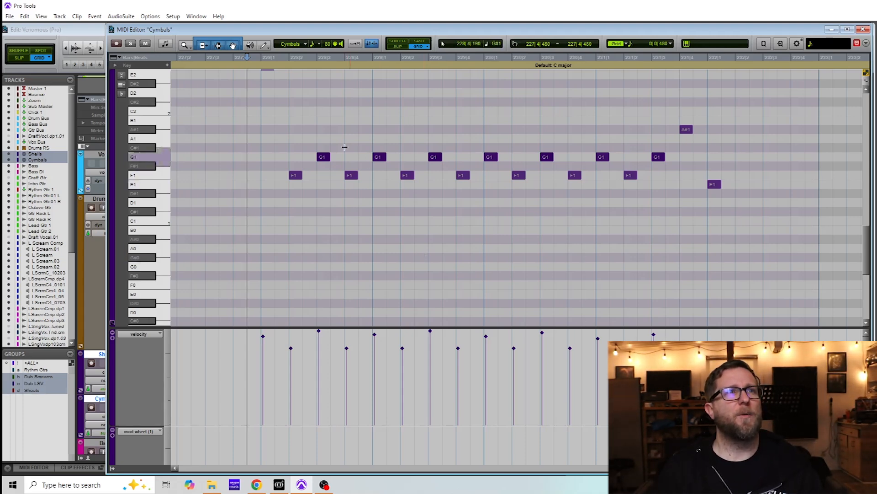
key(space)
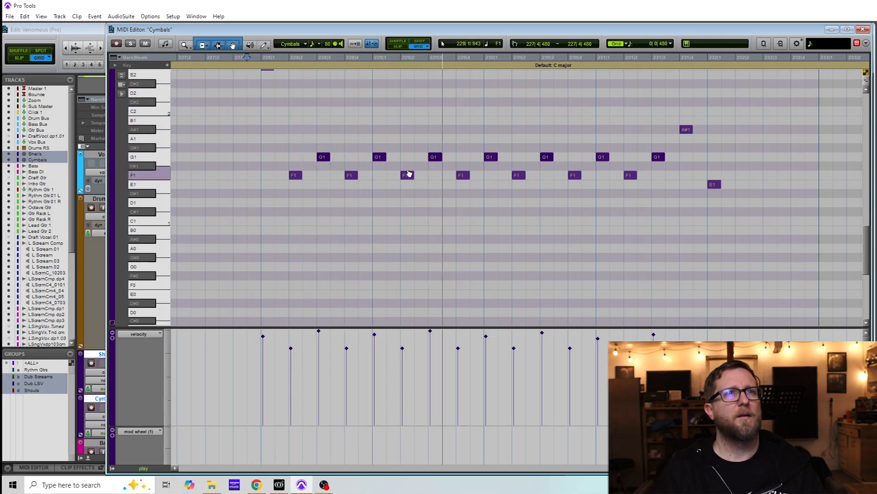
key(space)
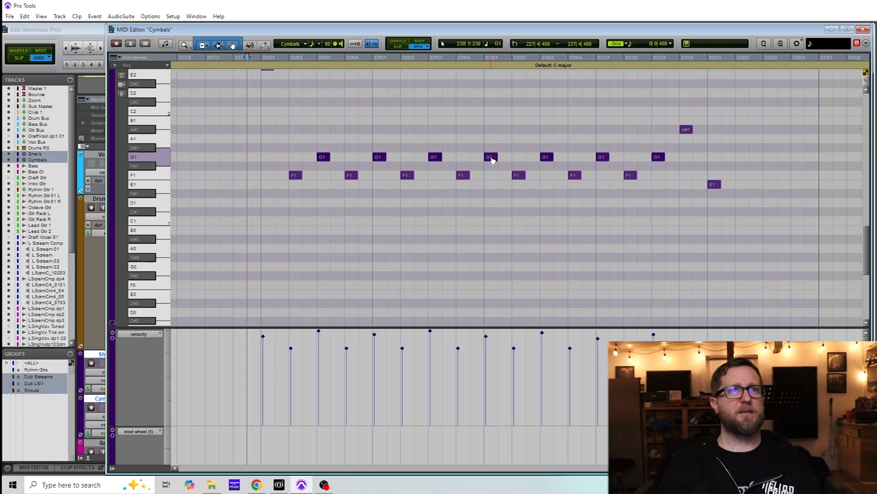
Step: Select all the notes of the cymbal pattern, from the opening A#2 to the final E1
scroll(425, 231, up, 5)
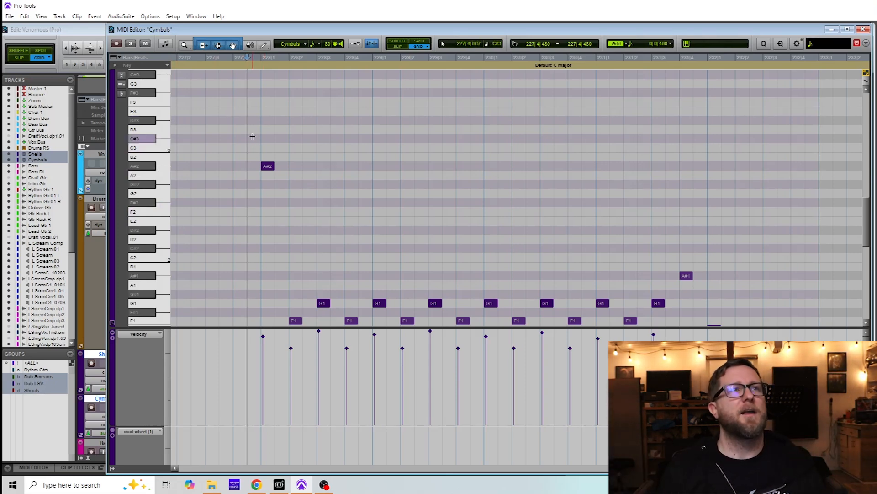
drag(240, 133, 729, 201)
scroll(551, 272, up, 5)
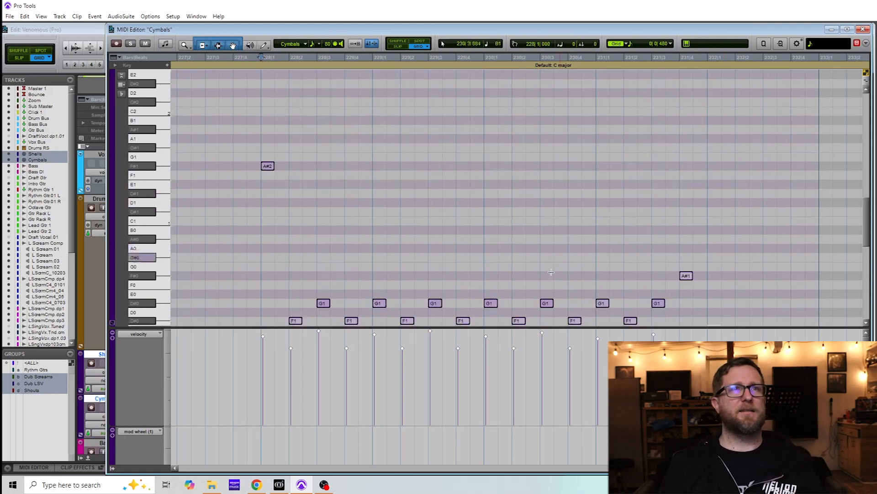
scroll(437, 239, down, 5)
scroll(435, 238, up, 5)
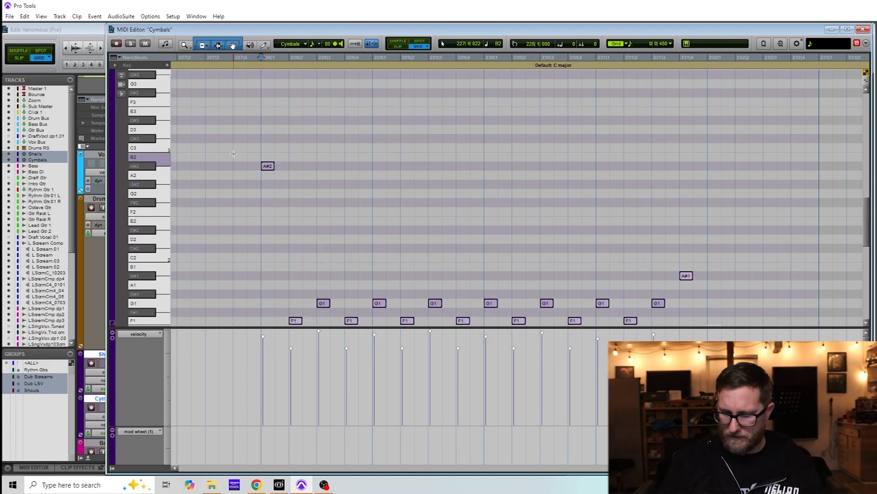
Step: Quantize the selected notes to a 1/8 note grid with Randomize enabled at 13
key(alt+0)
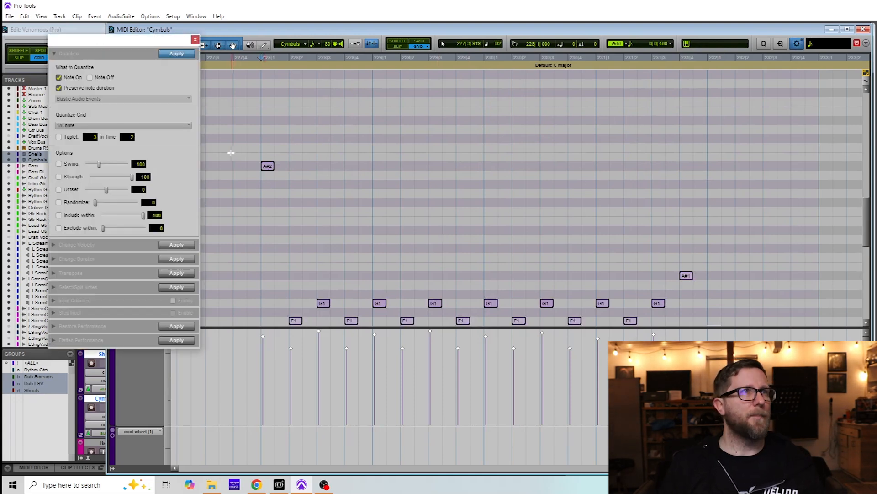
drag(154, 46, 385, 118)
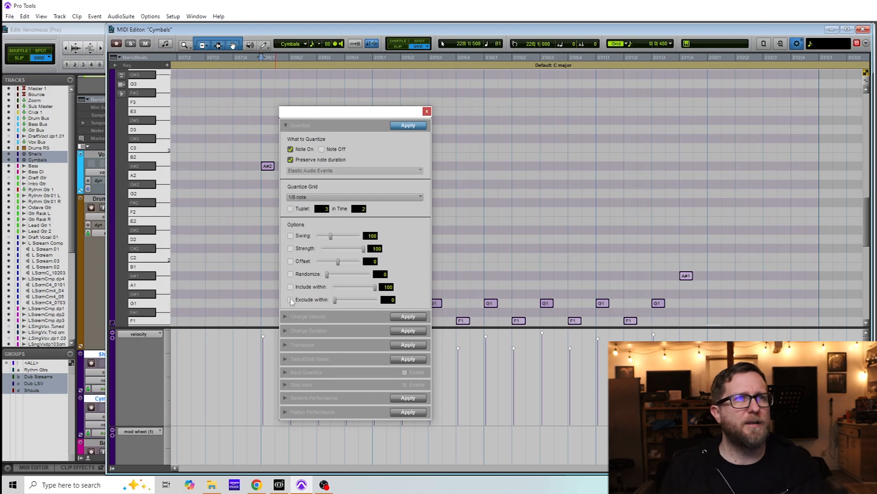
click(290, 274)
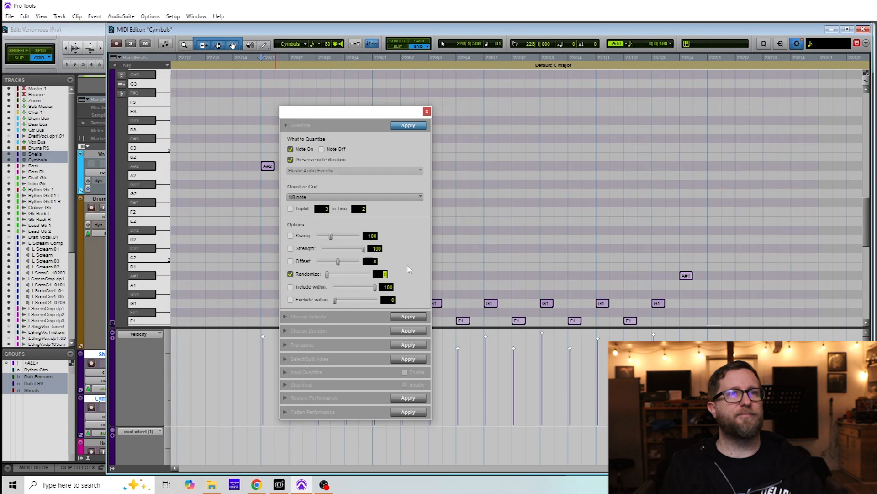
text(13)
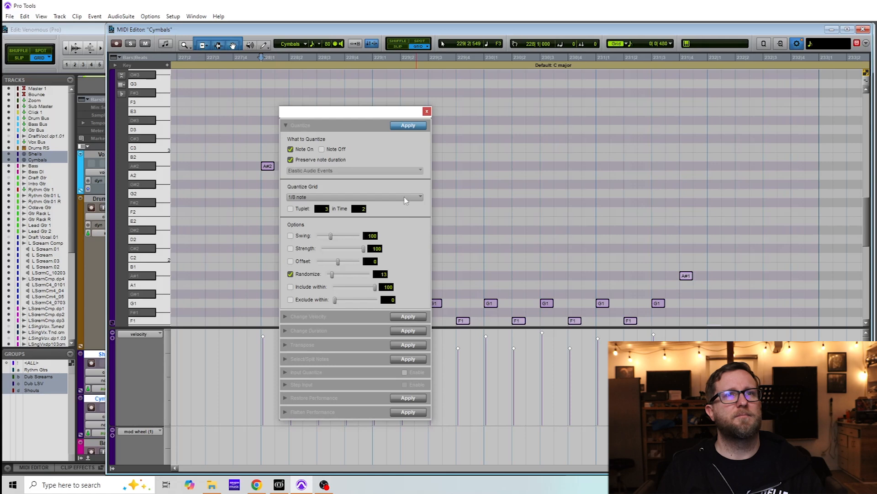
key(t)
key(t)
key(t)
key(t)
key(t)
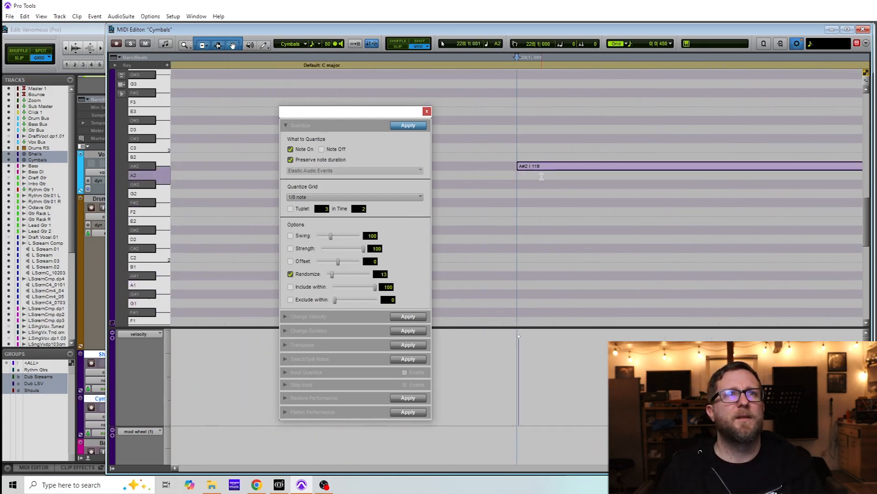
click(404, 127)
Step: Examine the start positions of the quantized notes against the grid lines, beginning with the A#2 note at bar 228
drag(401, 116, 199, 106)
key(r)
key(r)
key(r)
key(r)
key(r)
key(r)
key(r)
key(r)
key(r)
key(r)
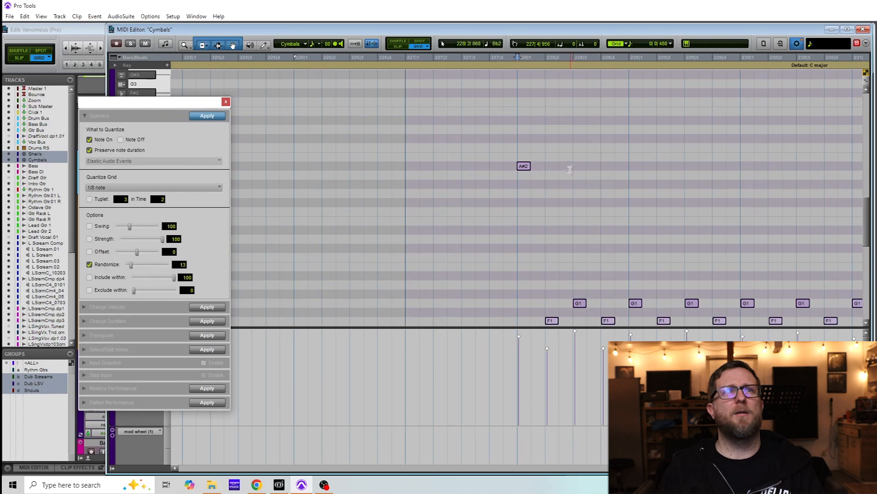
key(r)
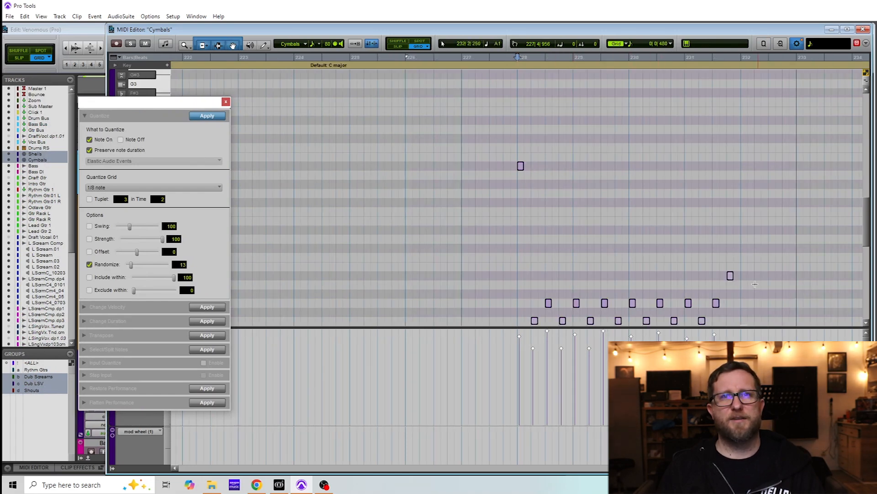
key(t)
key(t)
key(t)
key(t)
key(t)
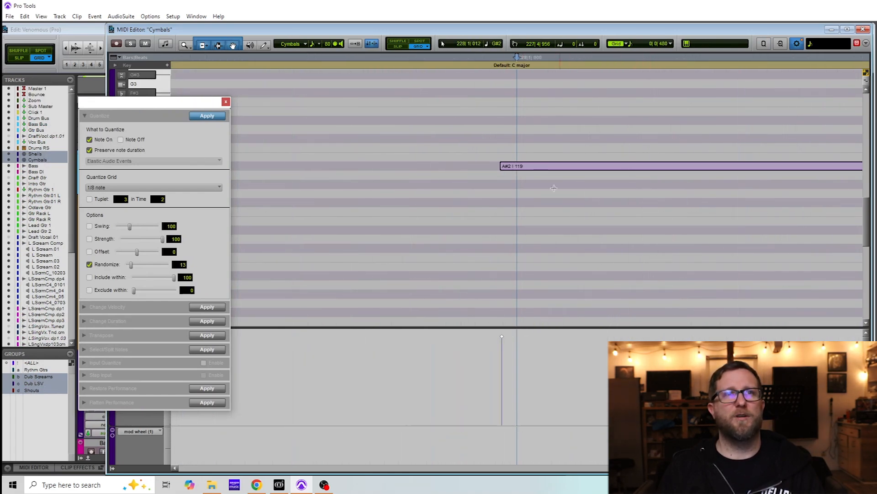
scroll(567, 173, down, 5)
scroll(632, 173, right, 5)
key(r)
scroll(615, 184, right, 5)
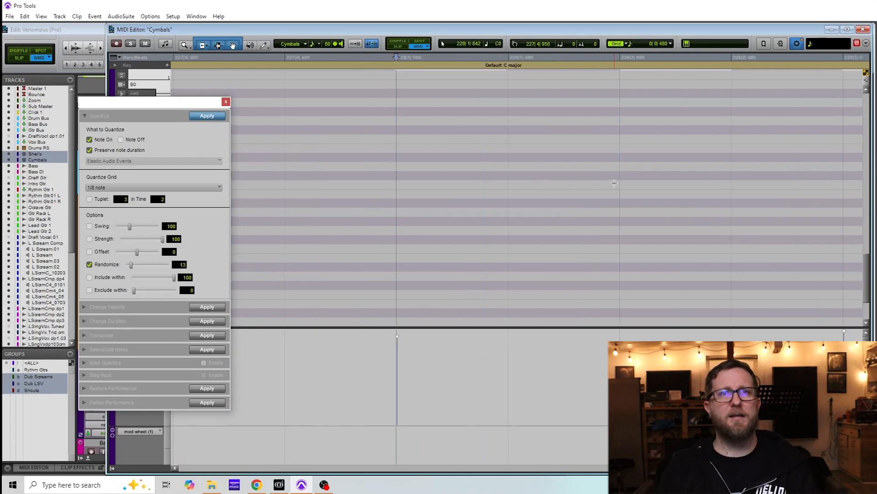
Step: Examine the alternating F1 and G1 notes after bar 228 against the grid lines, with the note selection cleared
scroll(609, 199, down, 2)
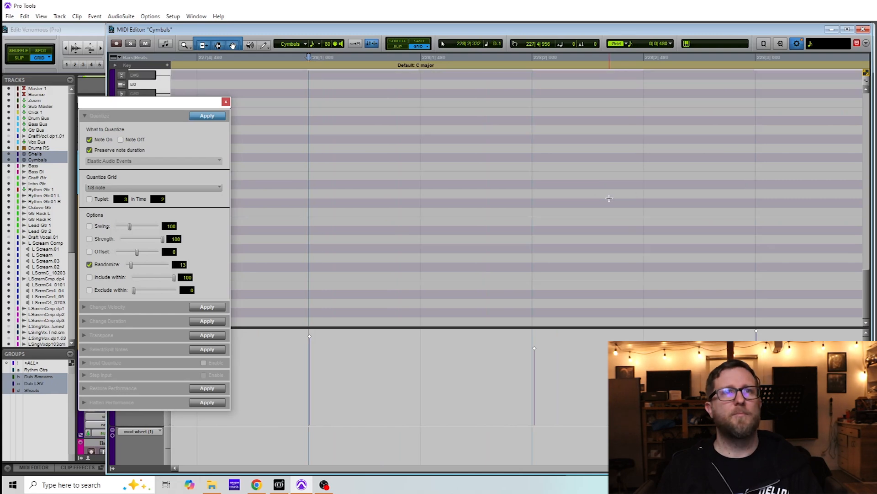
scroll(607, 195, up, 15)
scroll(600, 192, down, 2)
scroll(535, 200, down, 1)
scroll(525, 201, down, 4)
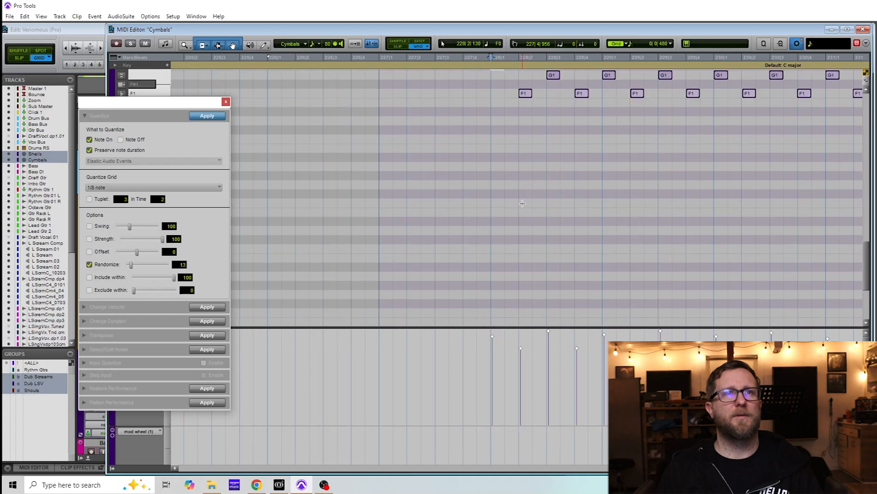
scroll(521, 204, up, 3)
scroll(519, 212, up, 3)
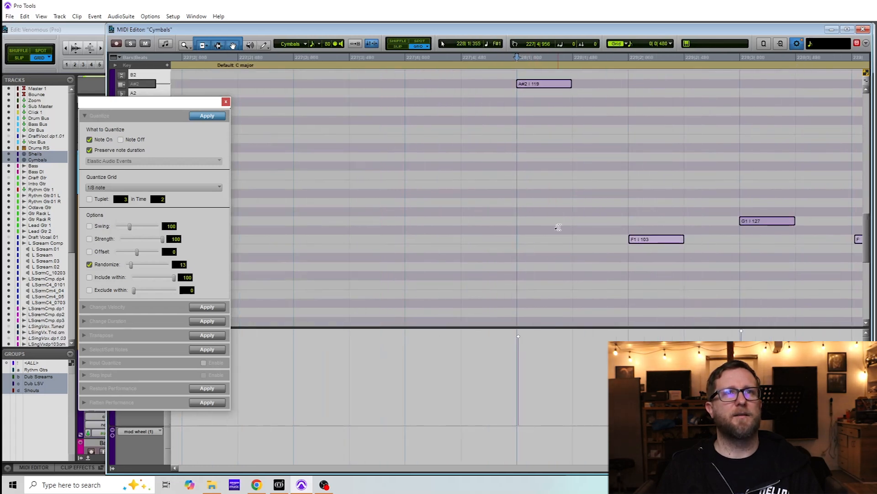
click(766, 252)
scroll(746, 259, up, 8)
scroll(704, 240, down, 8)
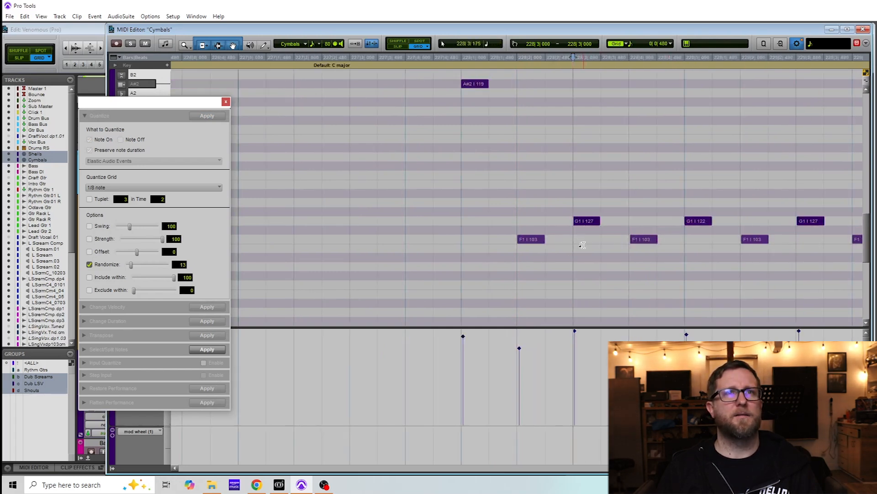
scroll(580, 246, up, 8)
scroll(530, 228, down, 8)
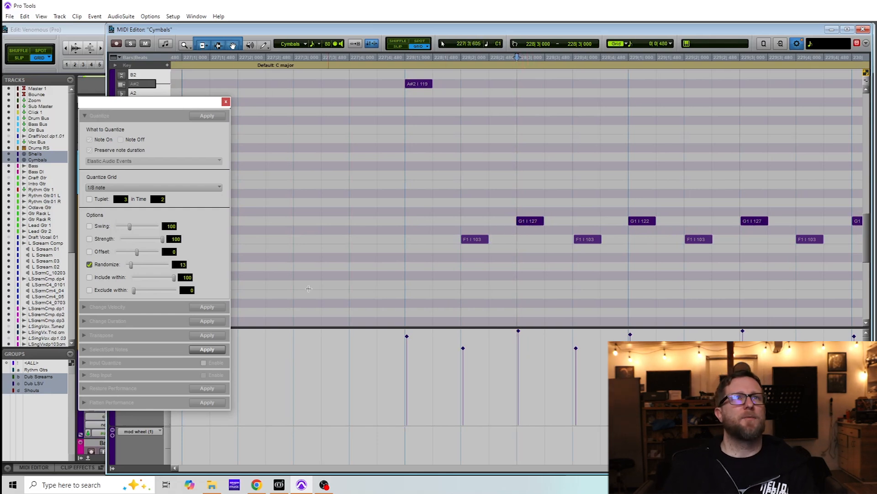
Step: Play the quantized cymbal pattern from 227|4|480 and again from 227|2|000
drag(190, 110, 345, 100)
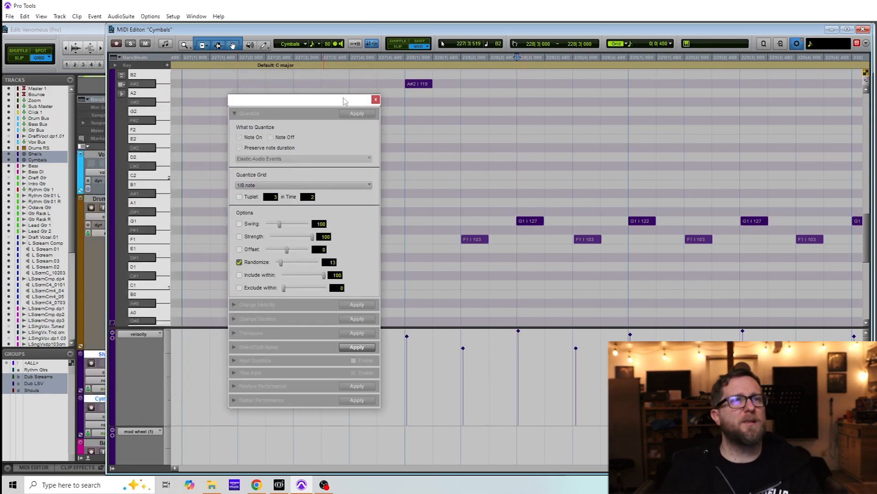
drag(361, 103, 214, 103)
click(371, 106)
key(space)
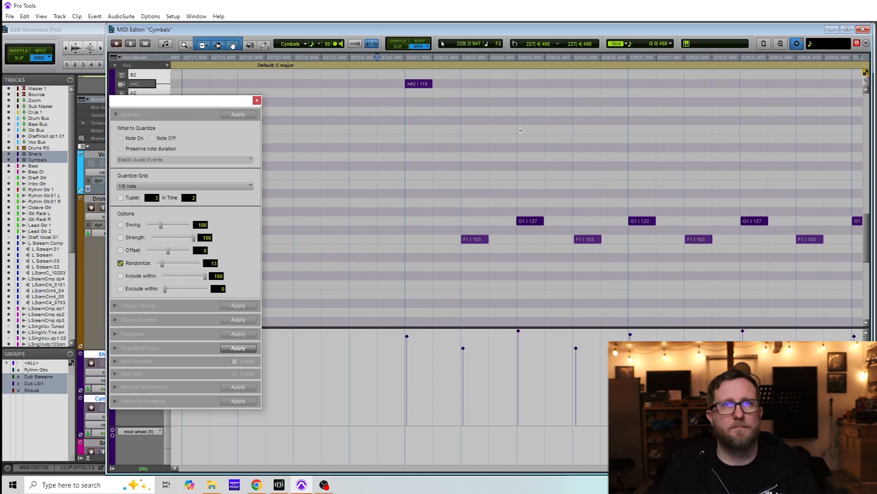
key(r)
key(r)
key(r)
key(space)
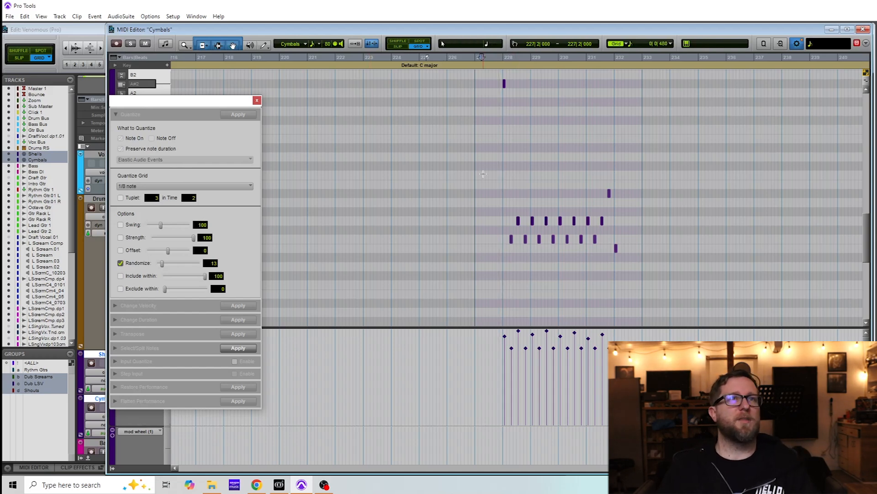
key(space)
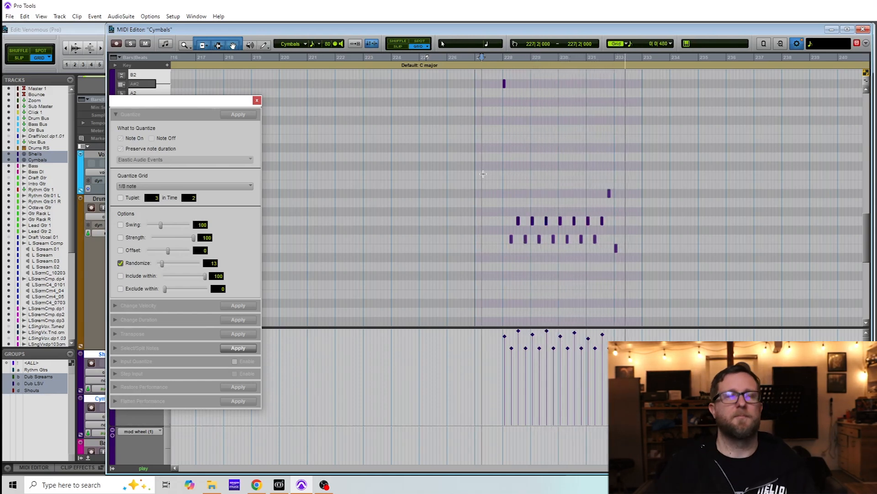
key(space)
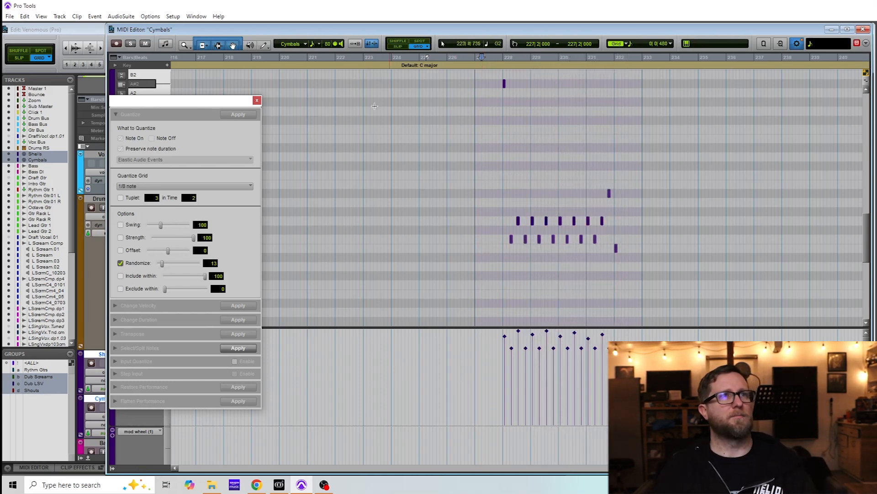
Step: Close the Quantize window and open the Shells clip in the MIDI Editor in place of the Cymbals clip
click(257, 101)
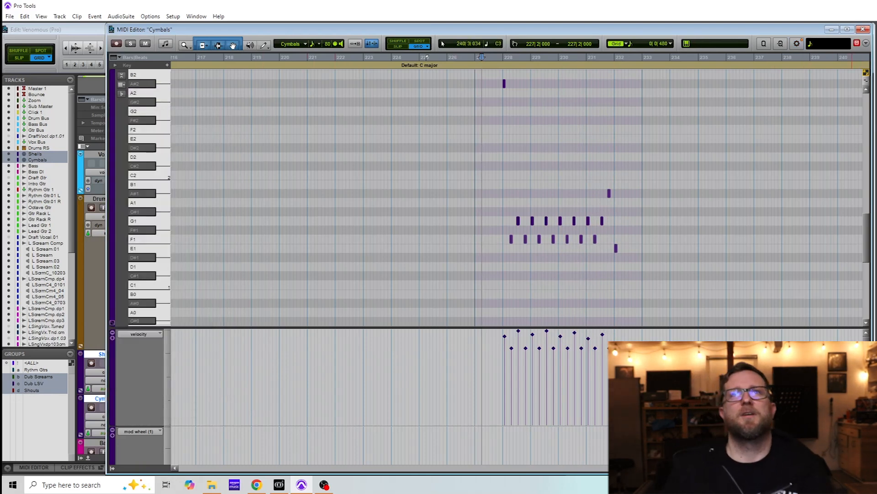
click(832, 30)
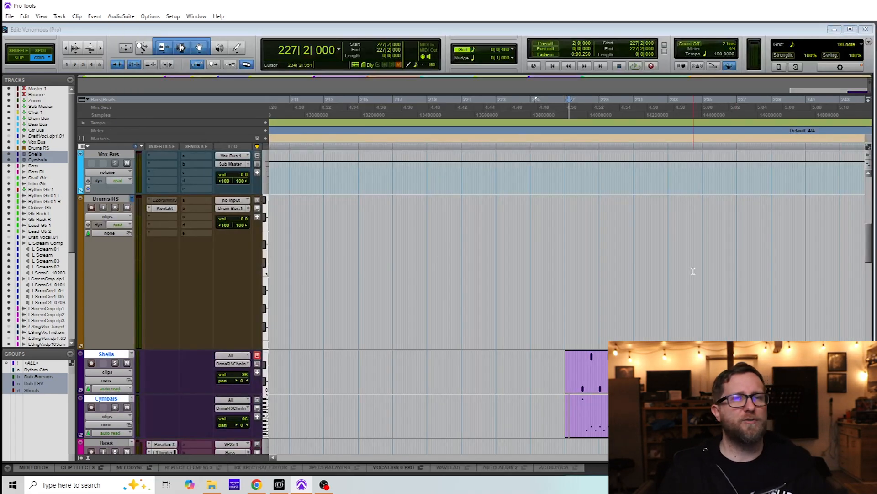
click(607, 380)
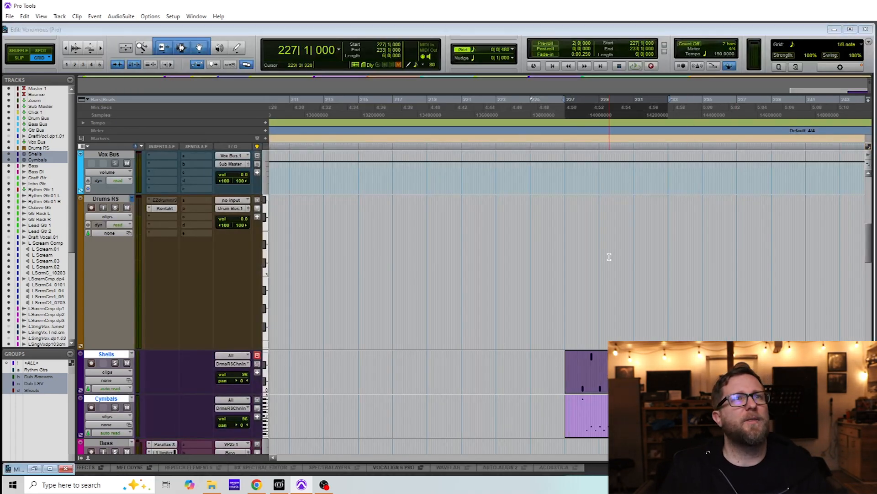
click(657, 264)
double_click(646, 380)
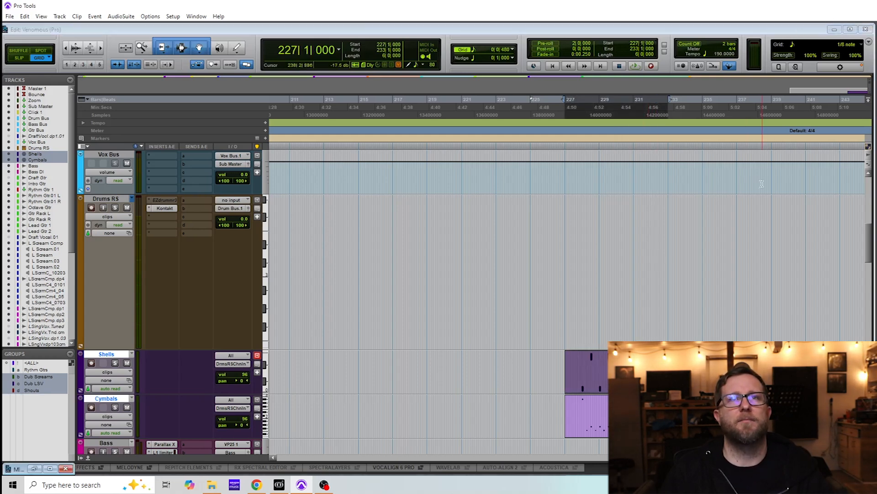
click(35, 469)
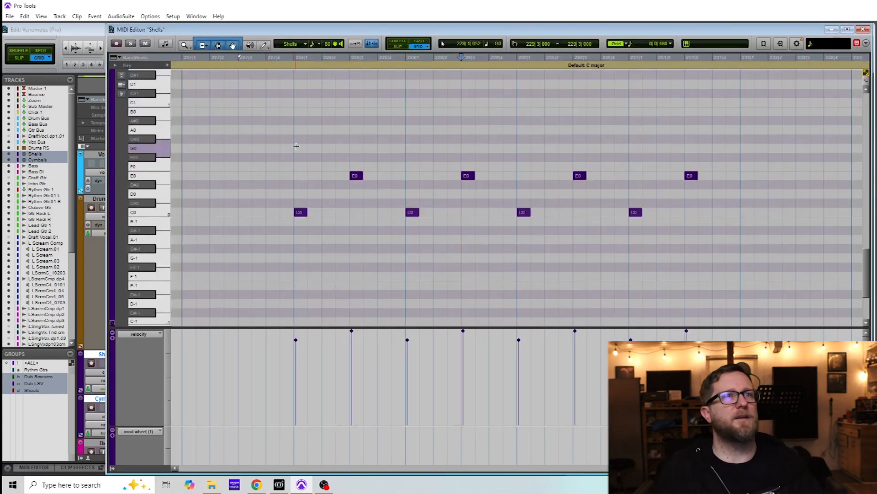
Step: Play the alternating C0 and E0 shells pattern from 228|1|000
click(299, 137)
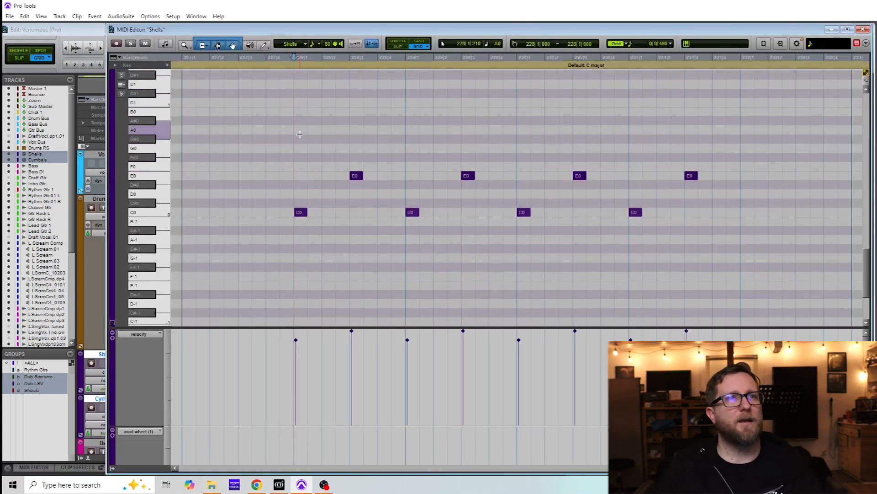
key(space)
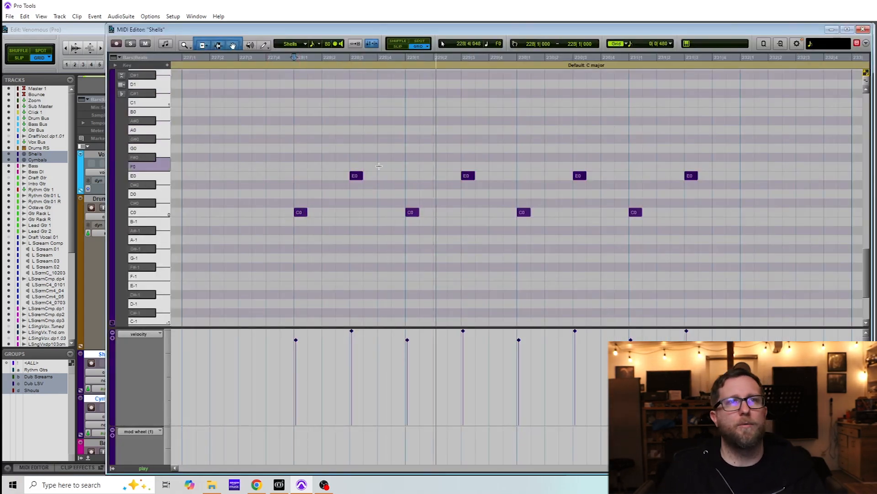
key(space)
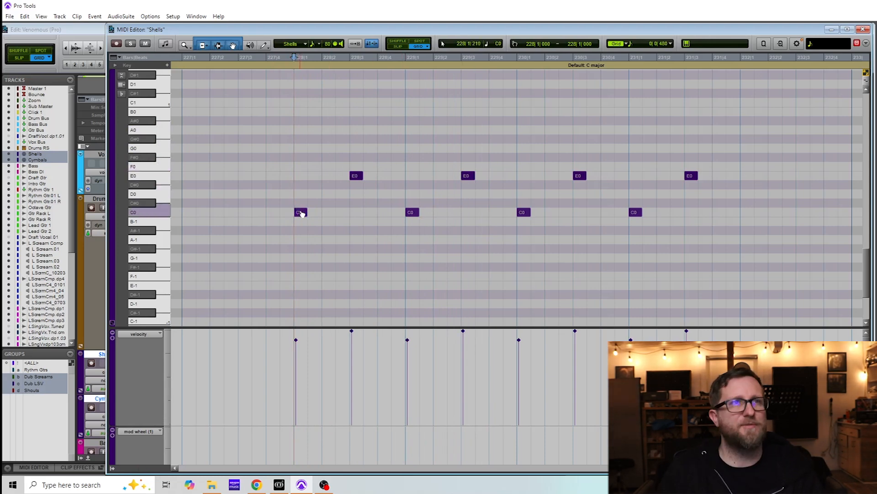
Step: Copy the C0 note at the start of bar 229 to 229|2|480 and play the result from 228|4|480
key(space)
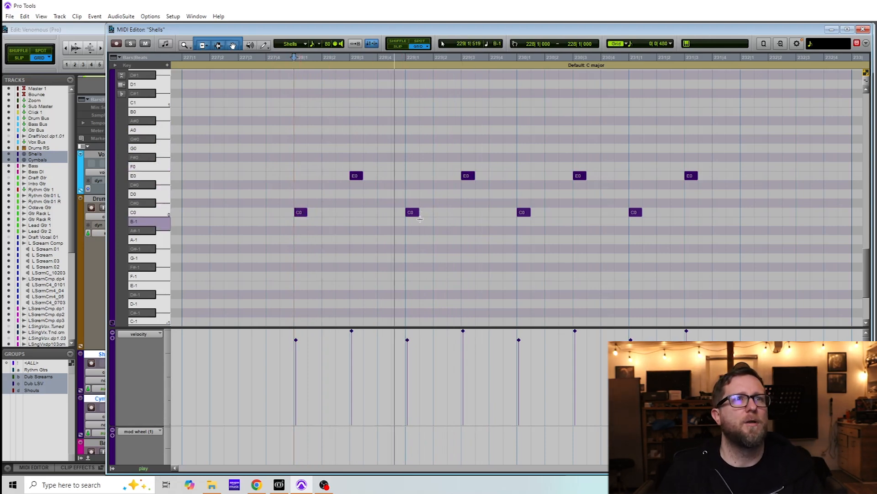
key(space)
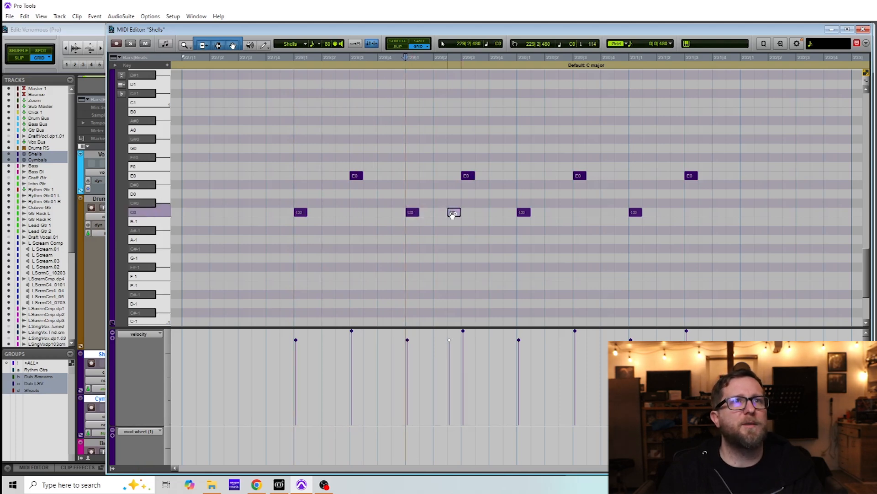
click(398, 190)
key(space)
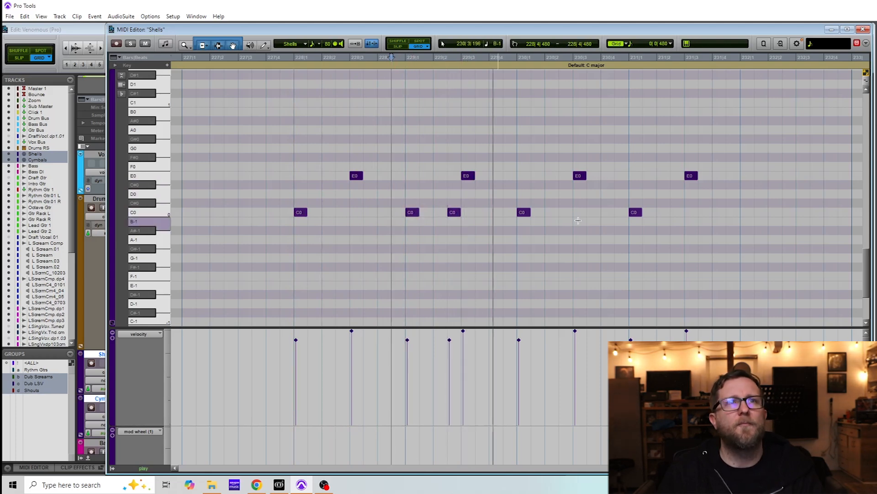
key(space)
Step: Copy the C0 note at the start of bar 230 to 230|2|000 and play the pattern from 227|4|480
drag(525, 213, 552, 214)
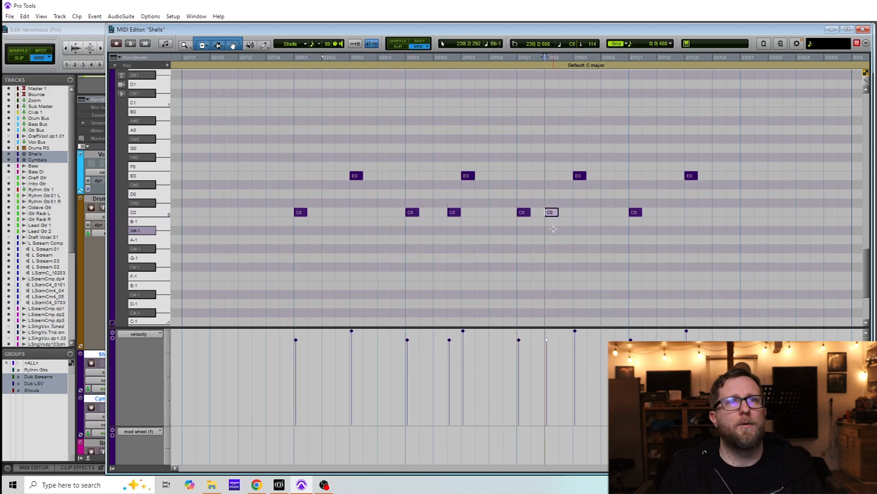
click(282, 150)
key(space)
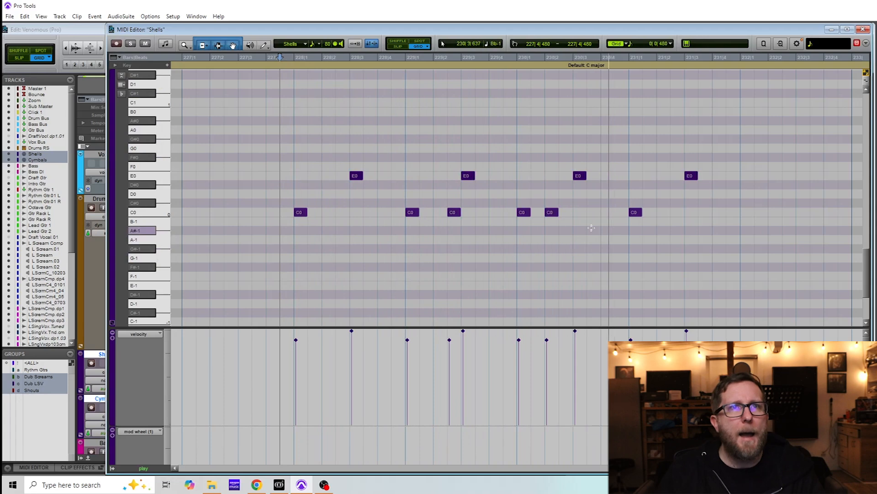
key(space)
Step: Copy the C0 note at the start of bar 231 to one eighth note before the last E0, and play from 228|1|000
click(636, 212)
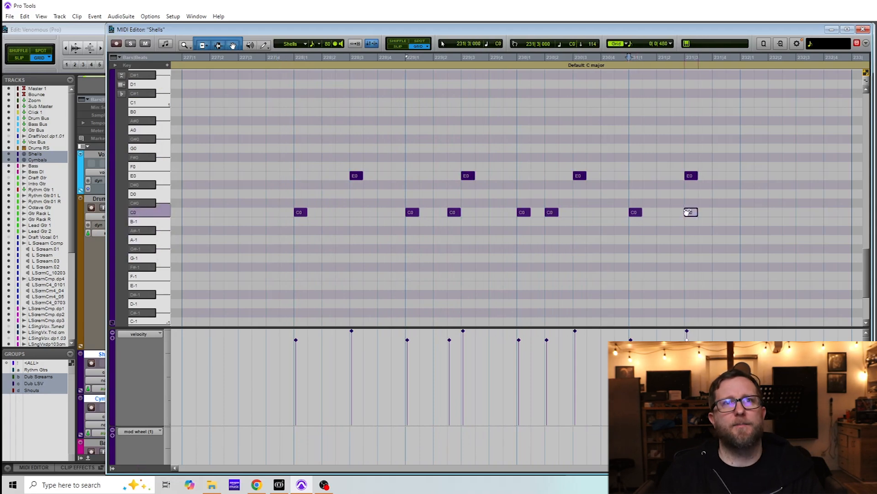
drag(689, 212, 676, 212)
click(289, 120)
key(space)
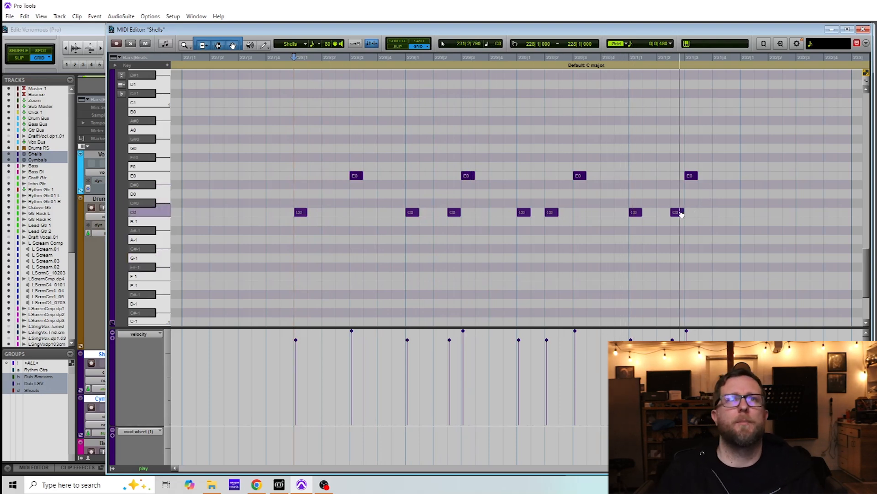
key(space)
Step: Try an extra C0 note at 231|4|000 with playback from 230|3|000, and delete it again
alt+drag(681, 214, 713, 212)
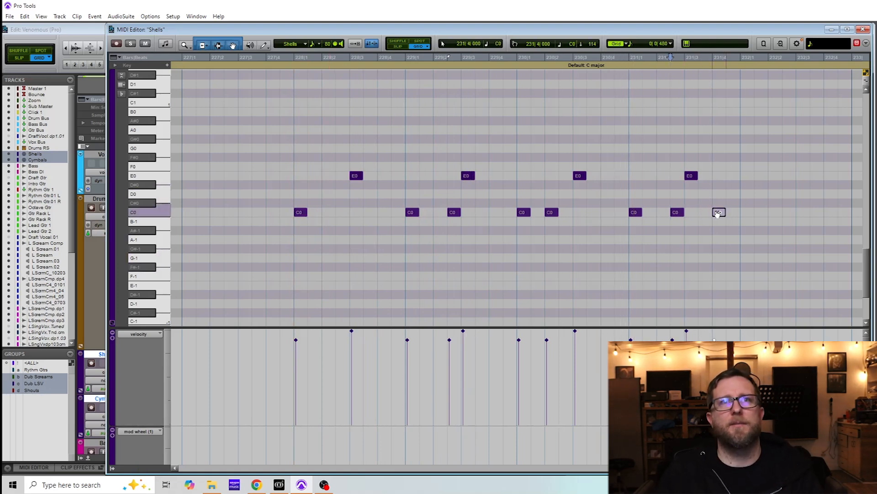
click(570, 128)
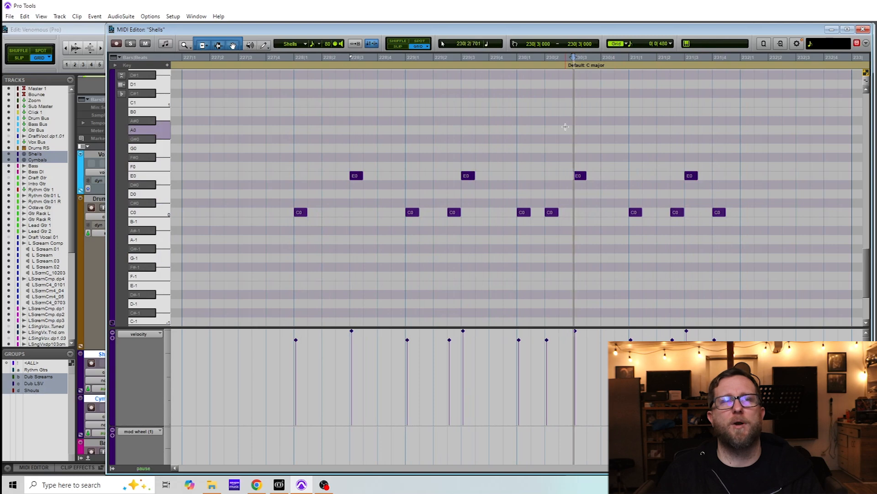
key(space)
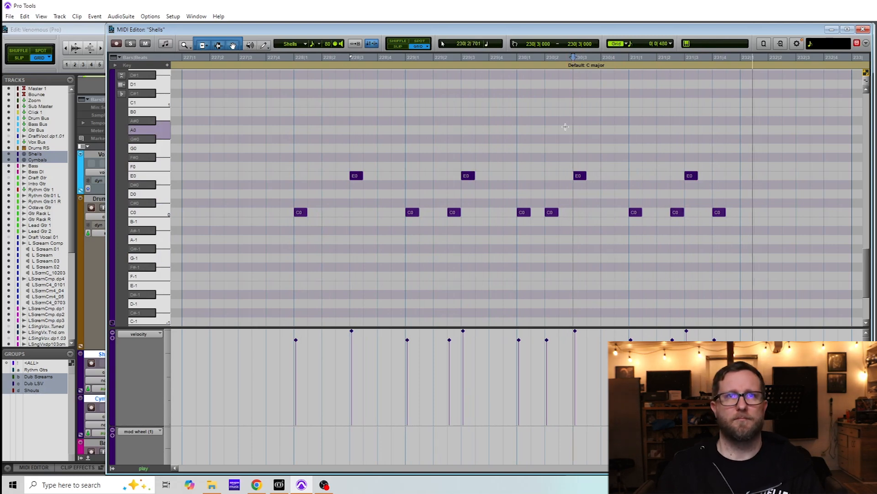
key(space)
drag(706, 192, 728, 224)
key(Delete)
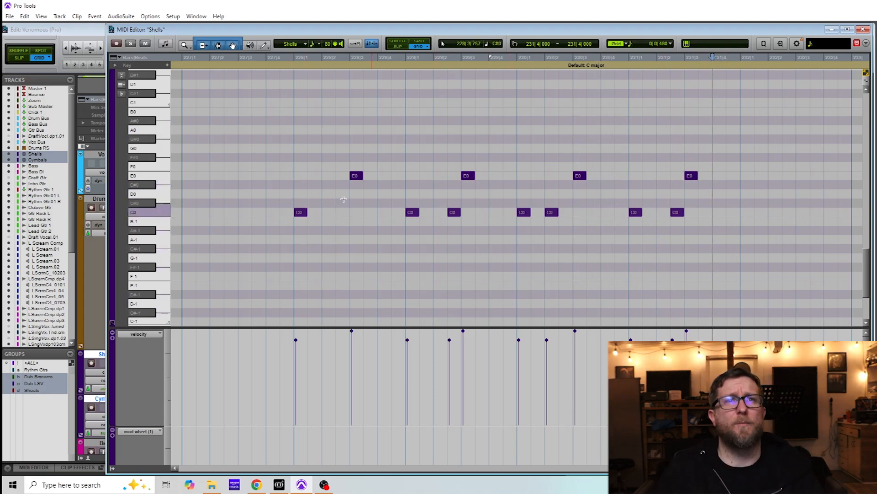
Step: Lower the velocity of the C0 note at 229|2|480 to 97 and of the C0 note at 230|1|000 to 95
click(295, 137)
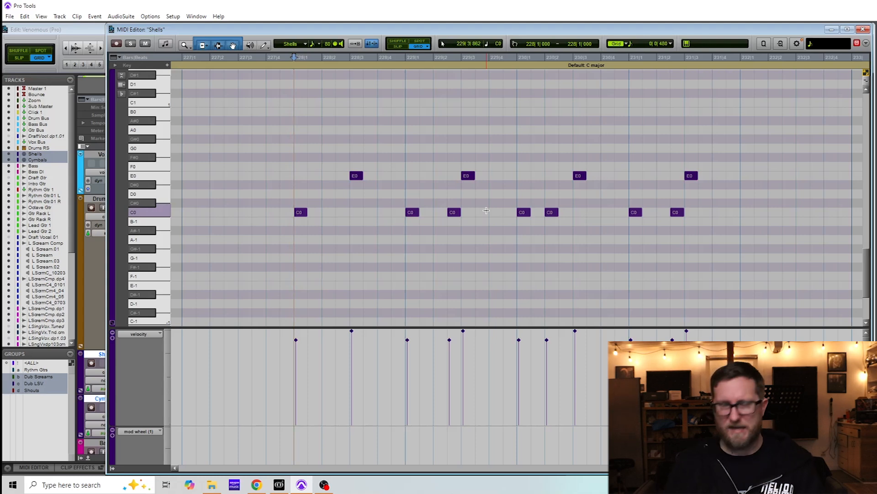
drag(516, 201, 566, 236)
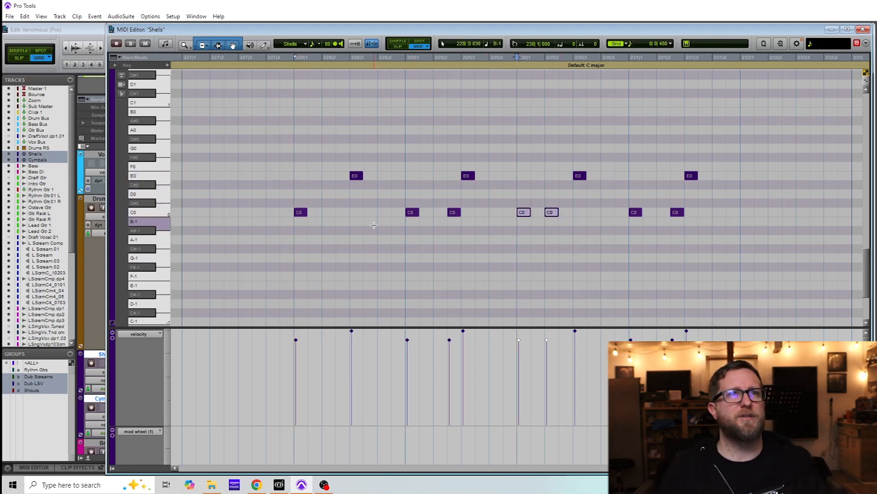
click(453, 212)
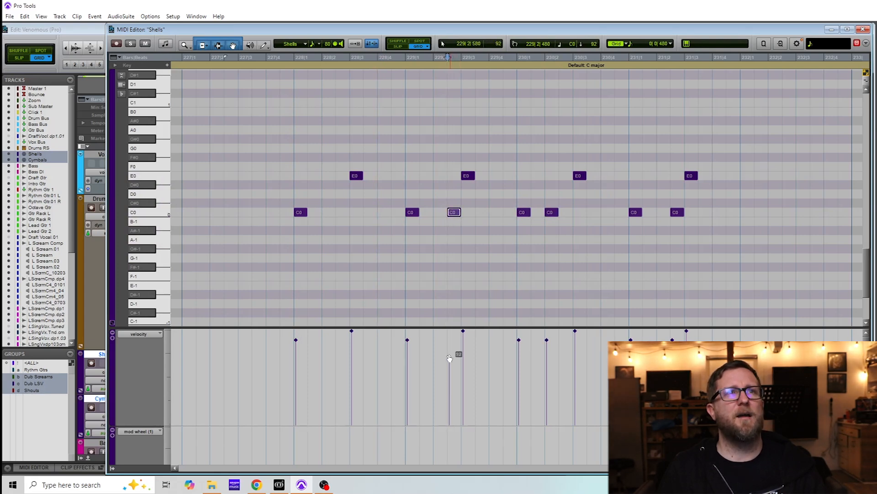
drag(450, 355, 449, 353)
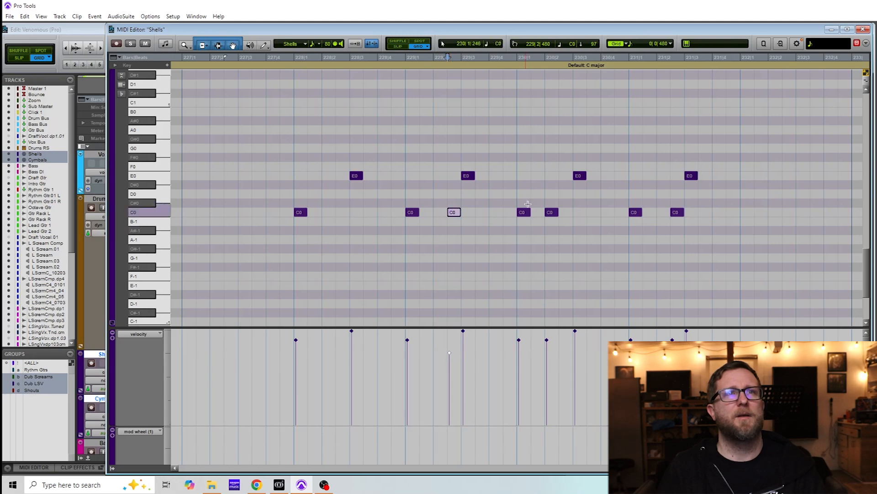
mouse_move(511, 177)
mouse_down()
mouse_move(563, 240)
mouse_move(556, 234)
mouse_up()
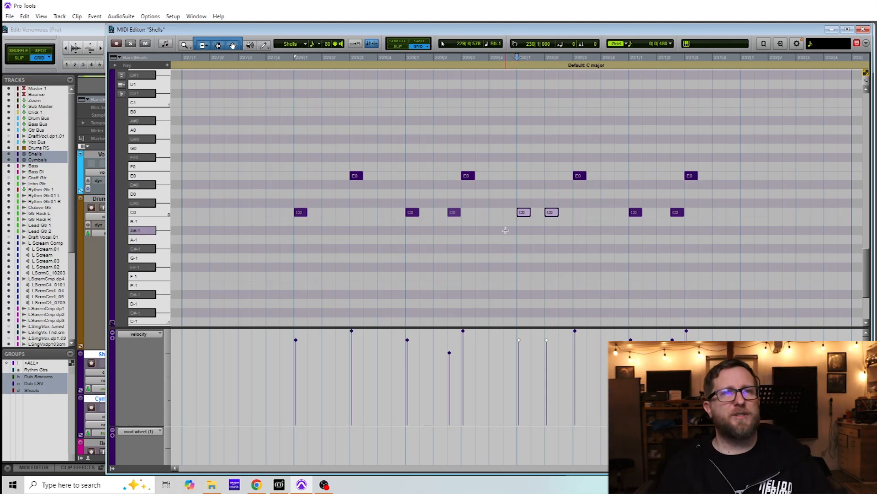
click(515, 298)
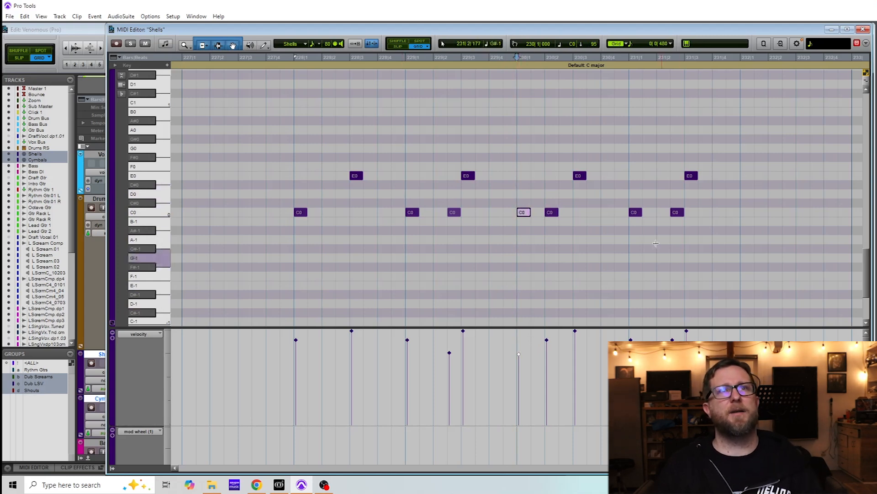
Step: Lower the velocity of the C0 note at 231|2|480 and play the pattern from 227|4|480
click(672, 339)
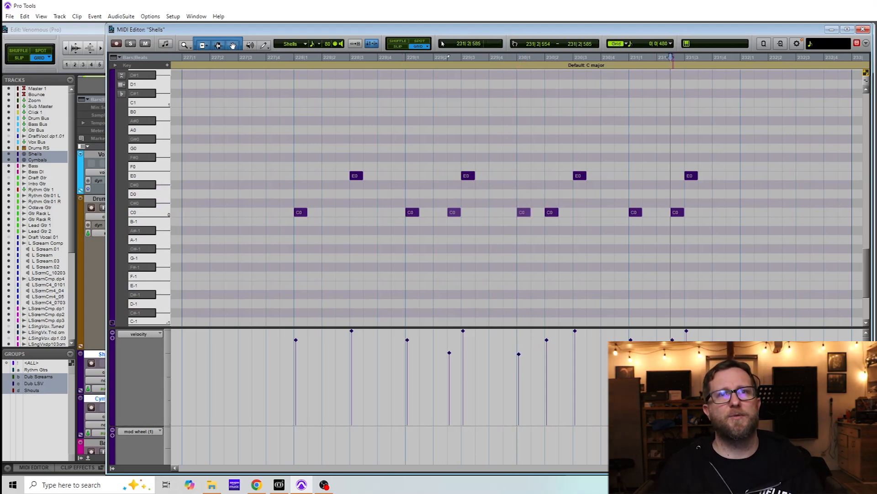
click(278, 142)
key(space)
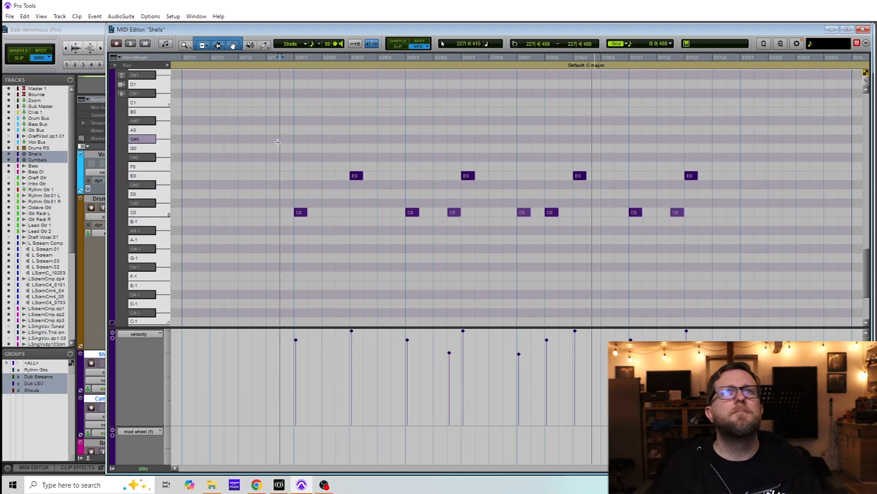
key(space)
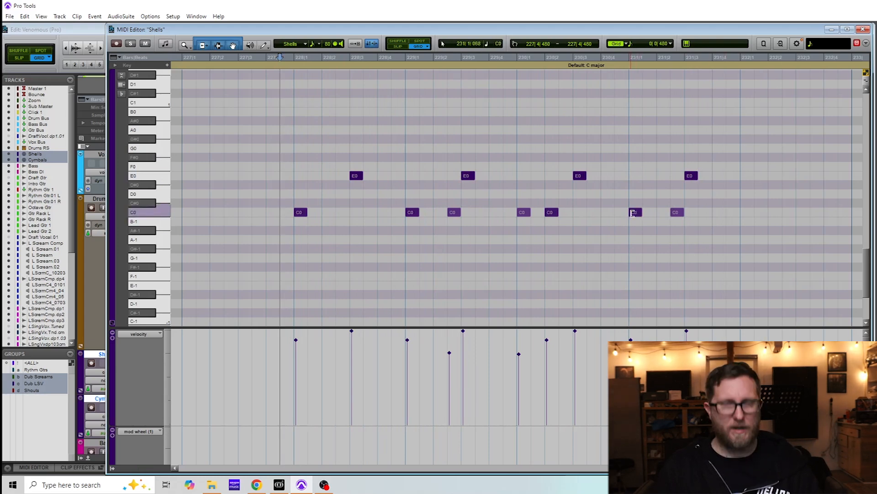
Step: Try a copy of the last C0 note at 231|3|480 with playback from 227|4|000, and delete it again
drag(681, 216, 704, 214)
key(space)
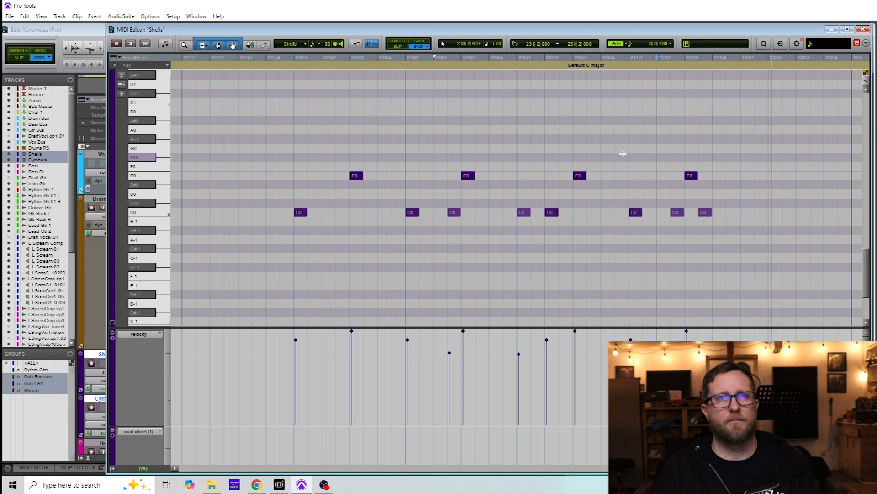
click(258, 122)
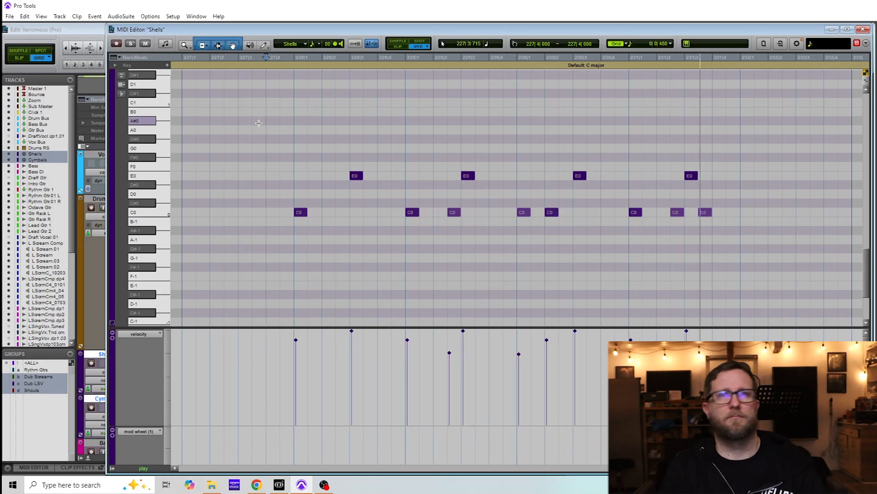
key(space)
click(705, 212)
key(Delete)
Step: Play the pattern from 227|4|480 and raise the velocity of the C0 note at 230|1|000 to 103
click(285, 116)
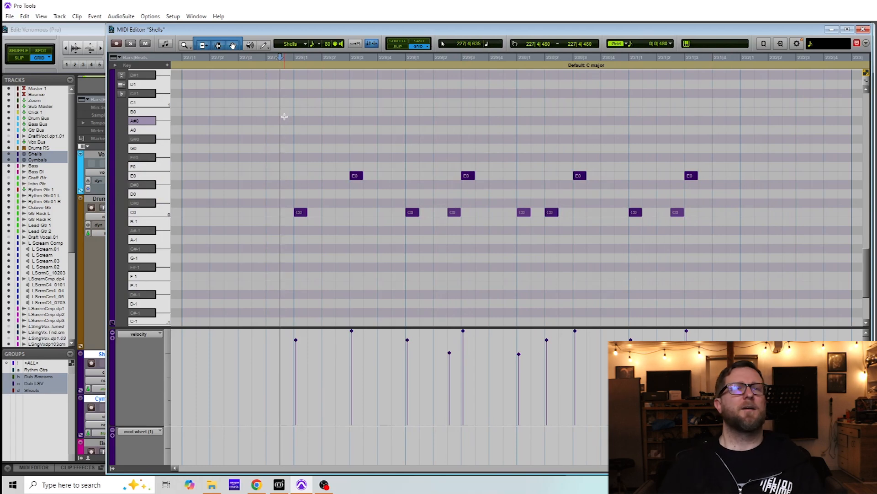
key(space)
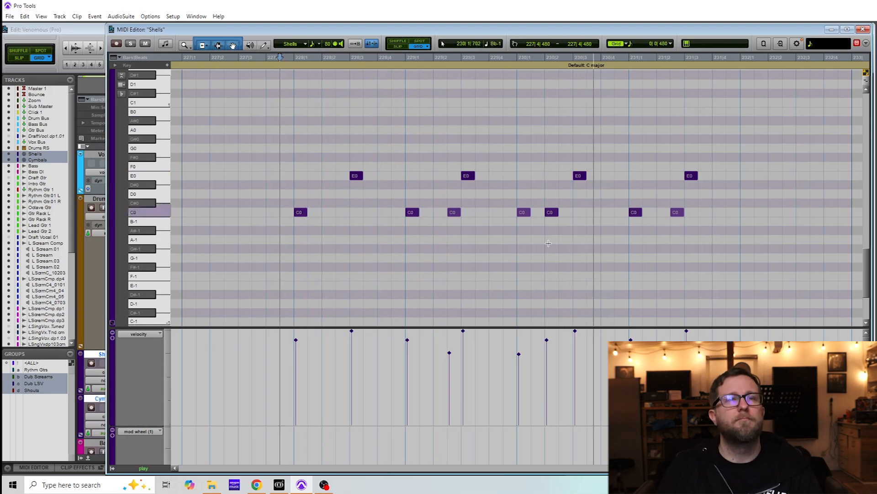
key(space)
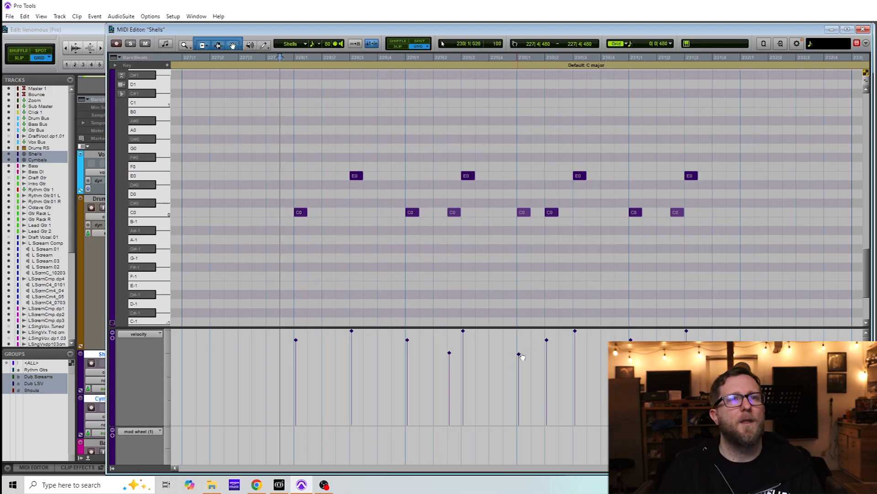
click(519, 355)
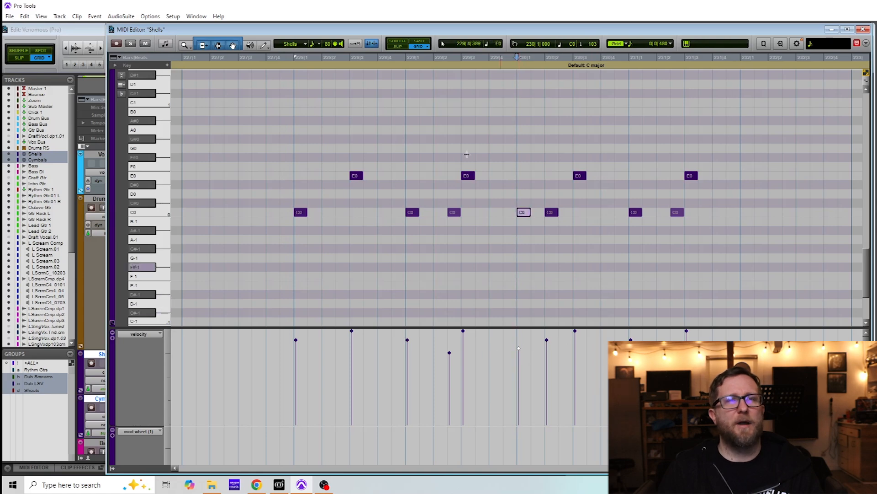
Step: Play the shell pattern from 227|4|480 and again from 227|4|000 to check the kick velocities
click(281, 86)
key(space)
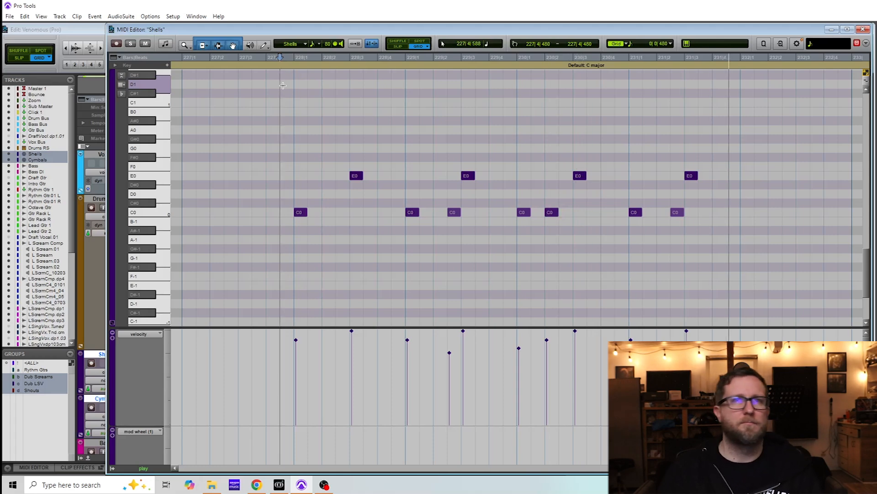
key(space)
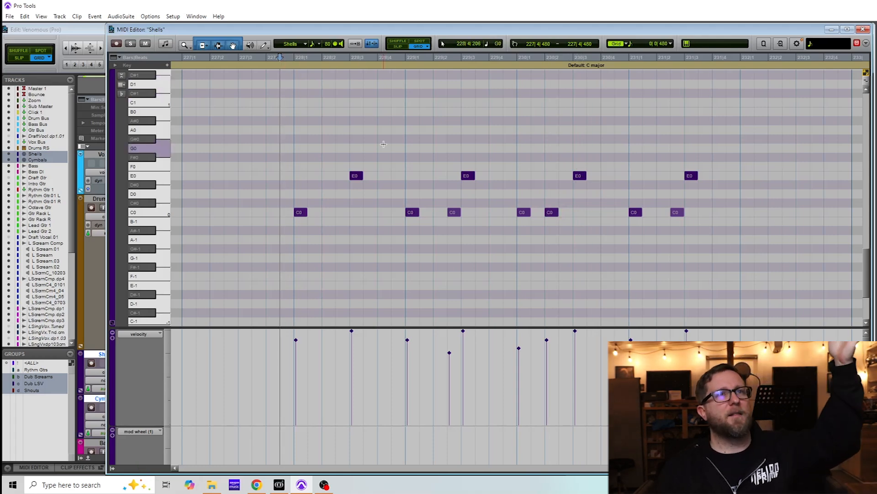
click(266, 143)
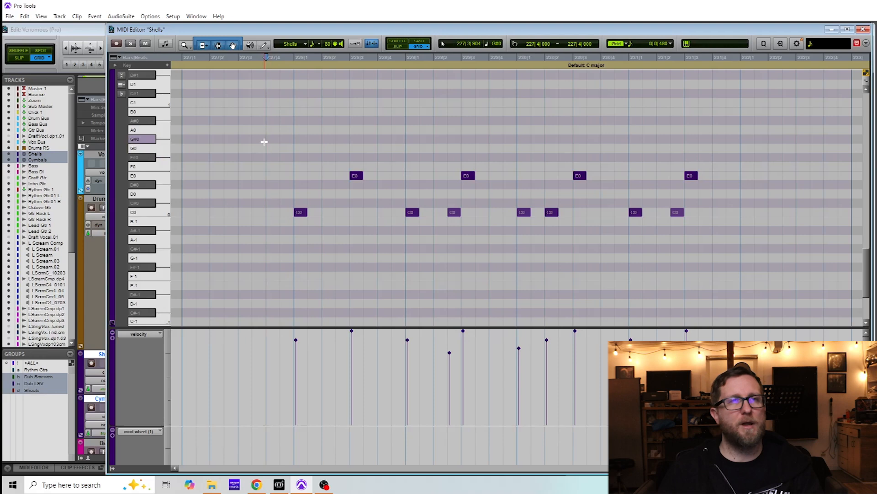
key(space)
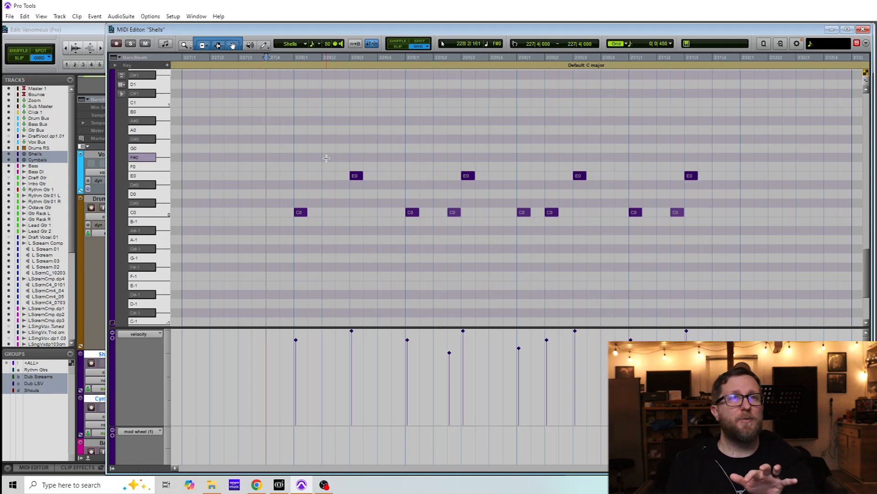
click(280, 157)
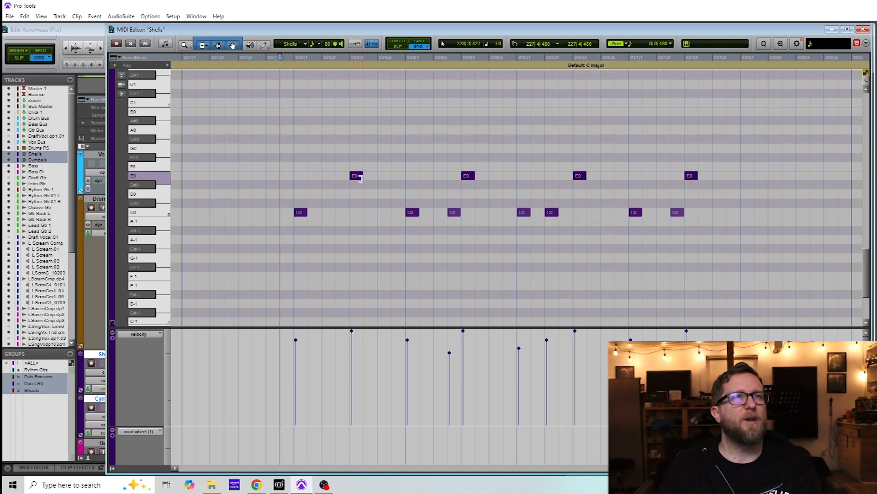
Step: Copy the first E0 note down to D0, place the copy at 228|2|000, and play from 227|4|000
drag(358, 179, 347, 198)
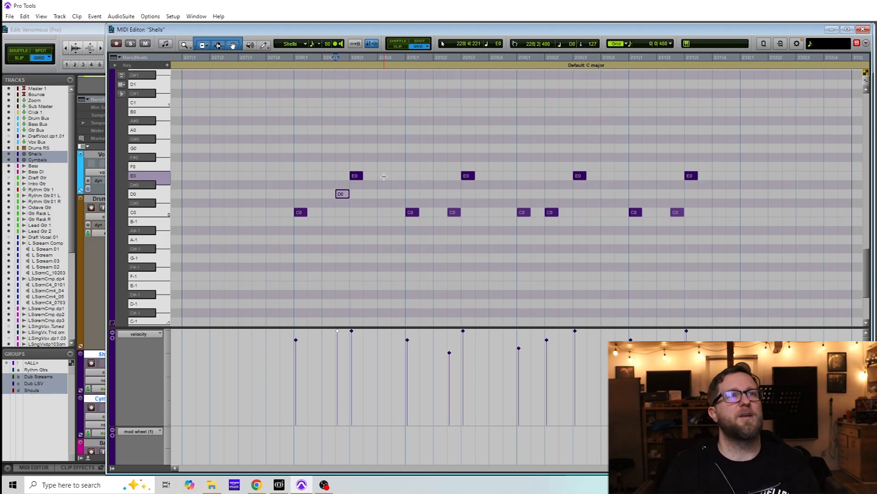
drag(343, 196, 327, 195)
key(space)
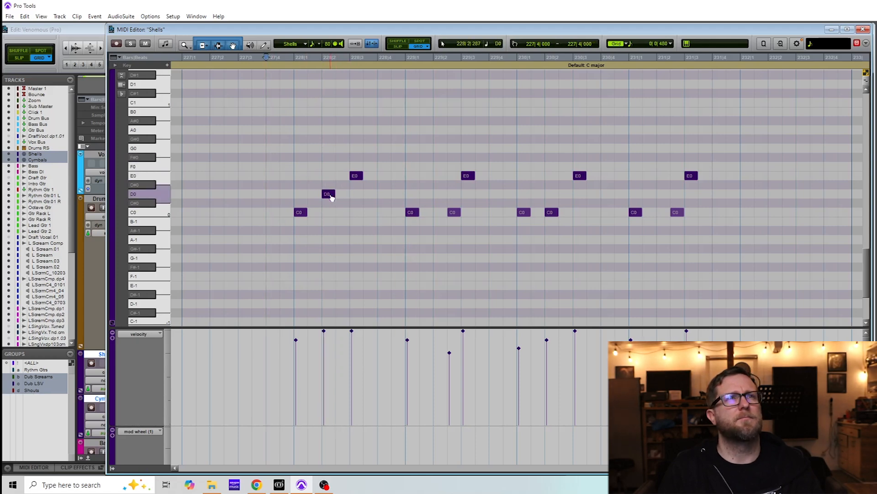
Step: Move the D0 note to 228|2|480 and play the pattern from 227|4|000
drag(333, 197, 346, 196)
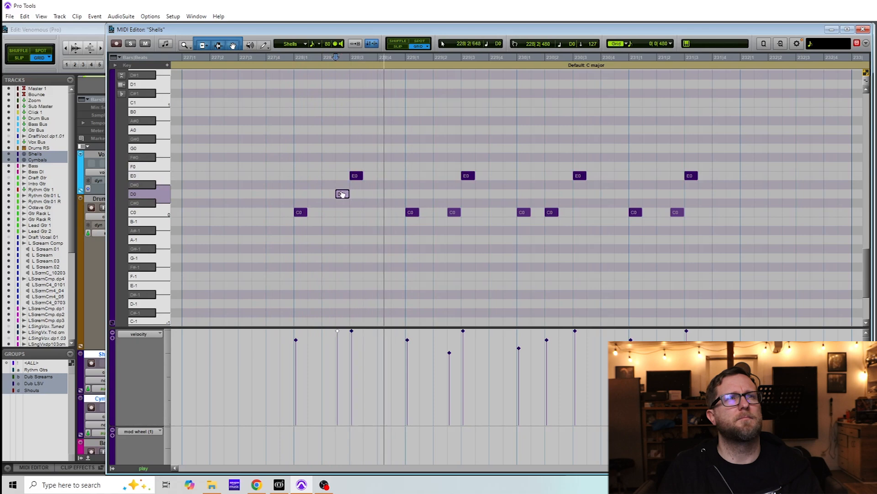
key(space)
click(269, 164)
key(space)
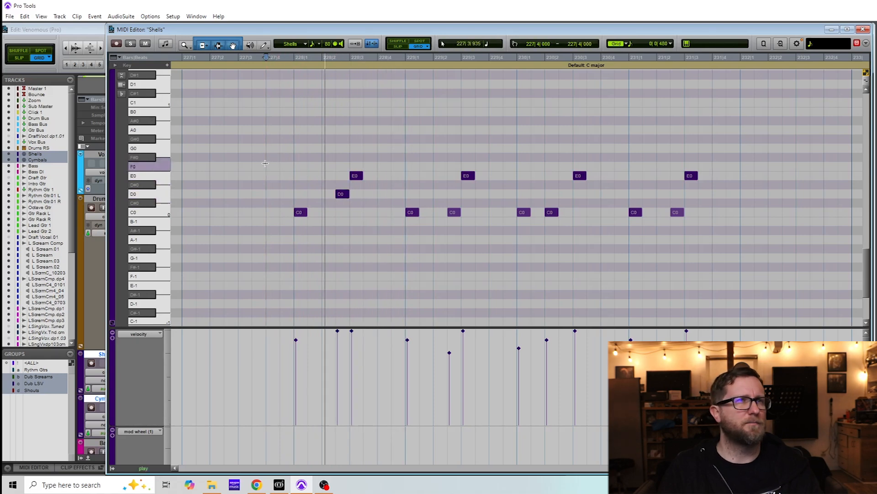
key(space)
Step: Lower the velocity of the D0 note at 228|2|480 to 34 and play from 227|4|000
click(343, 195)
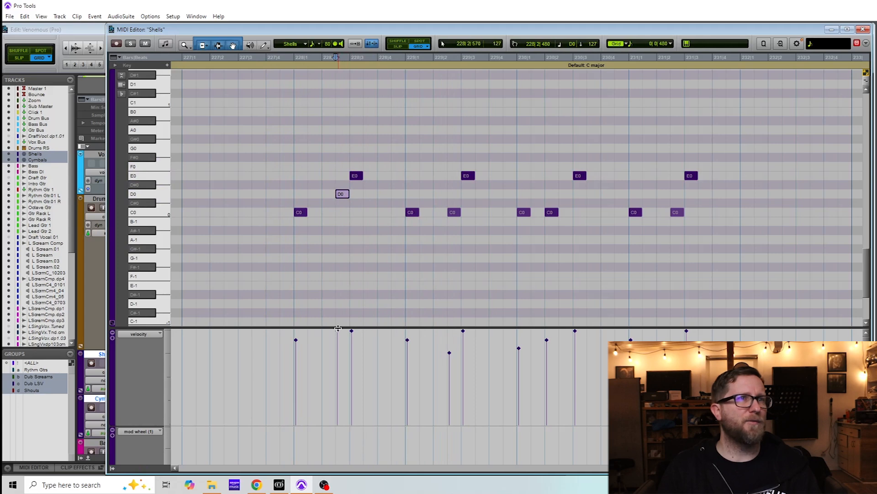
drag(338, 332, 338, 407)
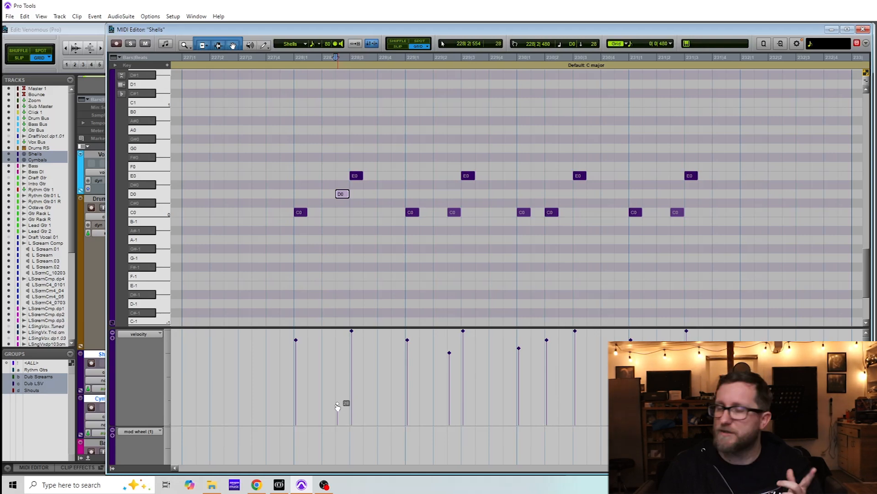
mouse_move(337, 410)
mouse_down()
mouse_move(332, 377)
mouse_move(333, 405)
mouse_up()
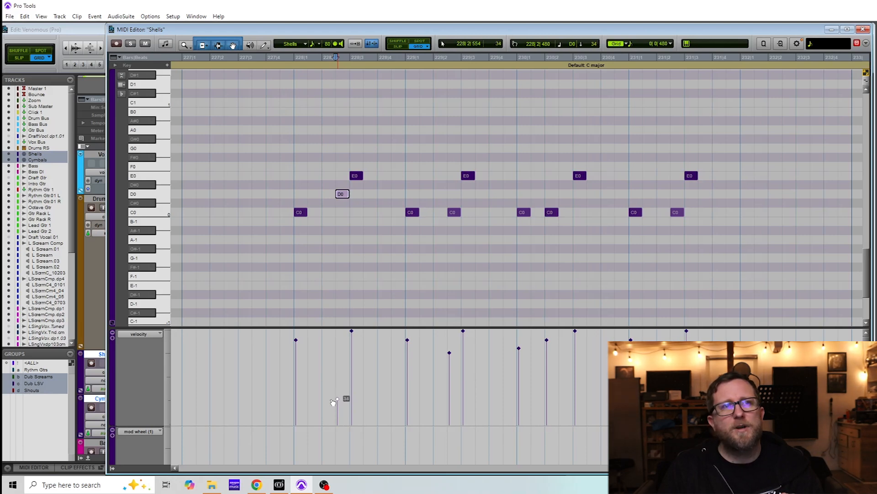
click(260, 149)
key(space)
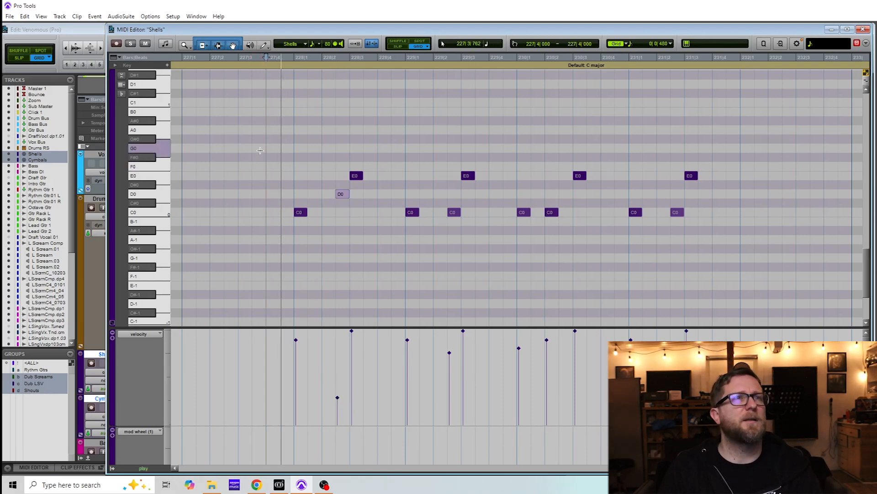
key(space)
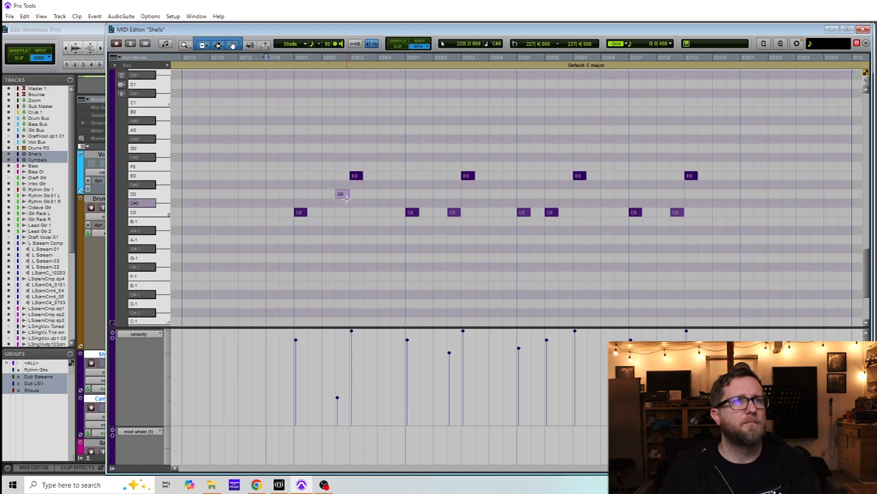
Step: Copy the soft D0 note to 228|3|480, 228|4|480 and 229|1|480, and play from 227|2|480
drag(344, 197, 425, 197)
key(space)
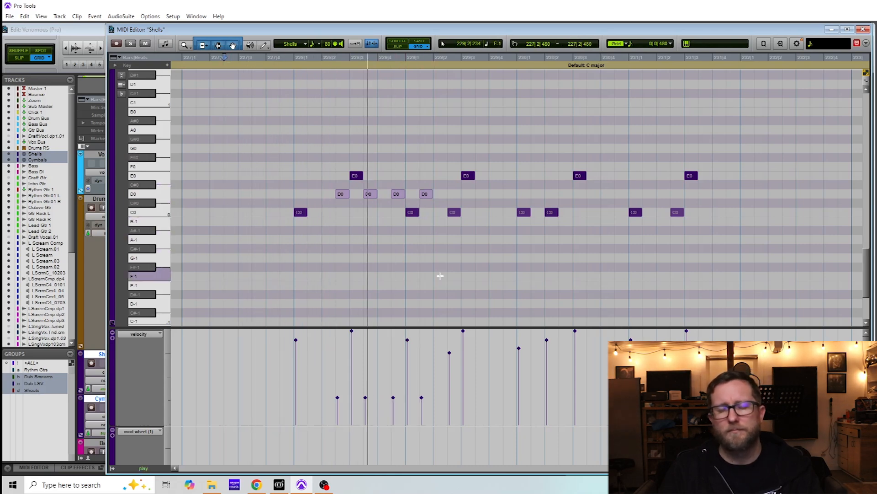
key(space)
Step: Delete the D0 notes at 228|3|480 and 228|2|480, and play the pattern from 227|4|000
click(368, 193)
key(Delete)
click(341, 194)
key(Delete)
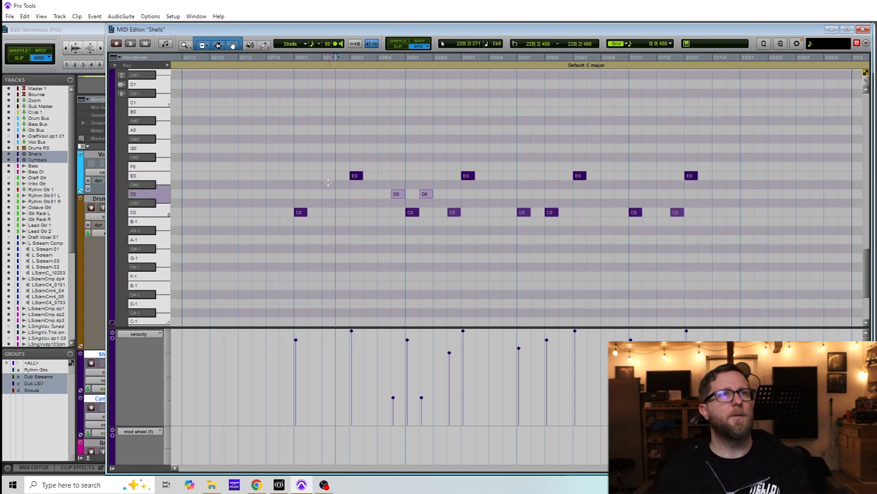
key(space)
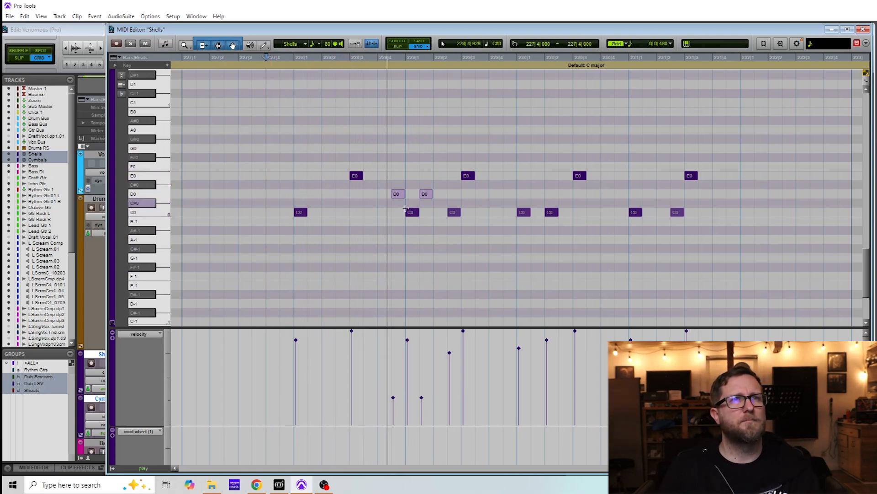
key(space)
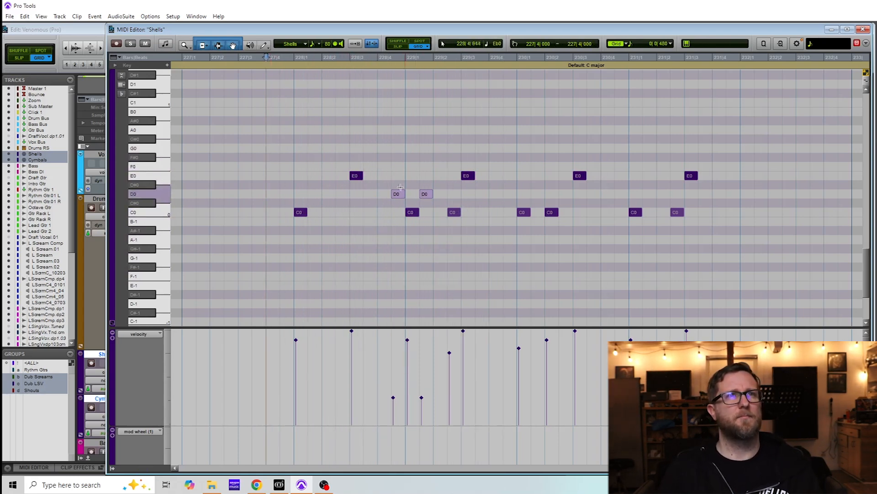
Step: Select the D0 notes at 228|4|480 and 229|1|480
drag(392, 177, 419, 218)
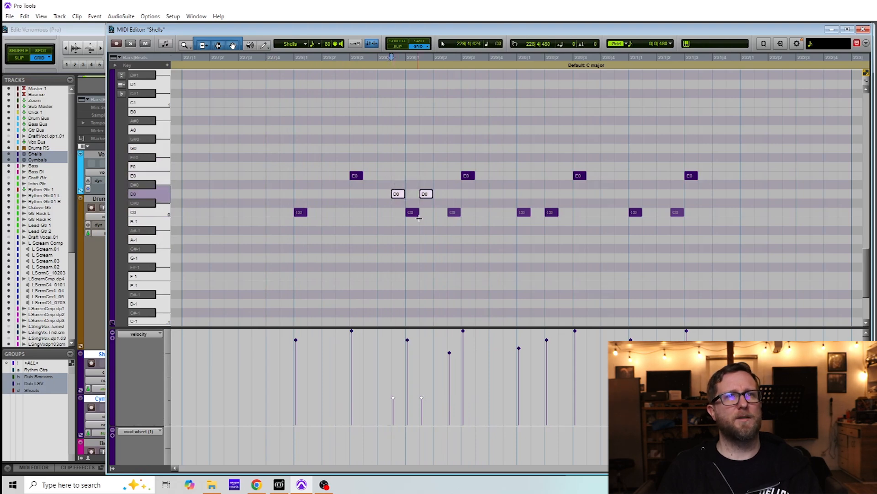
Step: Raise the velocity of the two D0 notes around bar 229 and copy the pair to the same positions around bars 230 and 231
drag(424, 400, 423, 385)
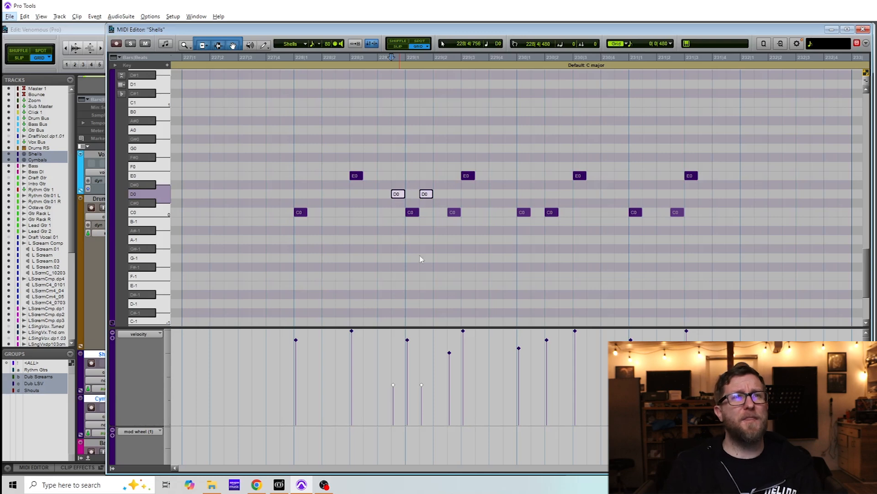
drag(397, 168, 426, 196)
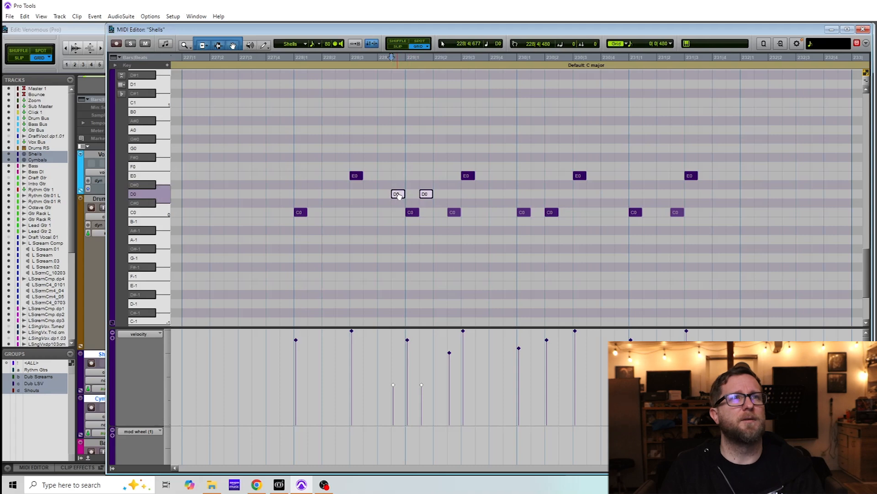
drag(398, 197, 513, 196)
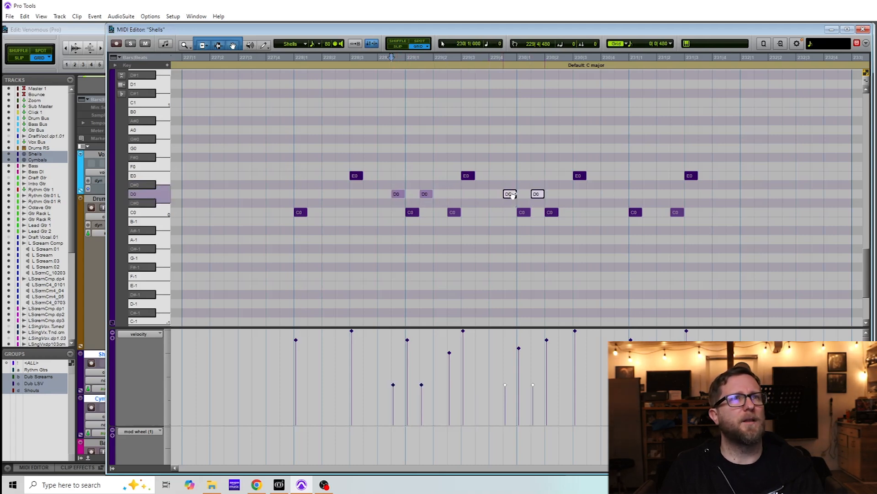
drag(512, 195, 623, 194)
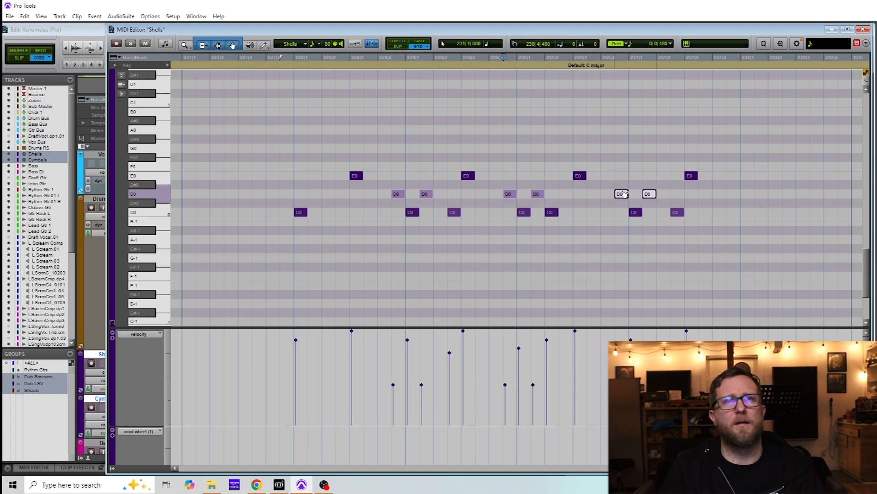
Step: Play the drum pattern back from late in bar 227, and again from the start of bar 228
click(259, 149)
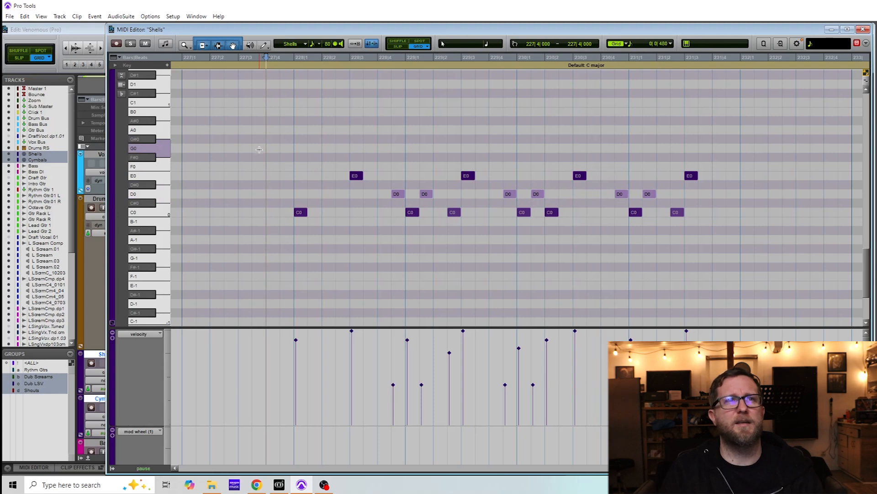
key(space)
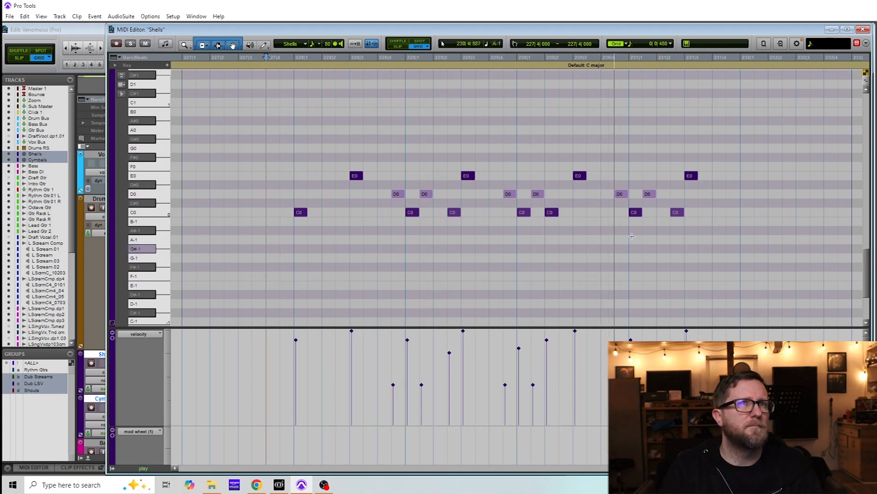
key(space)
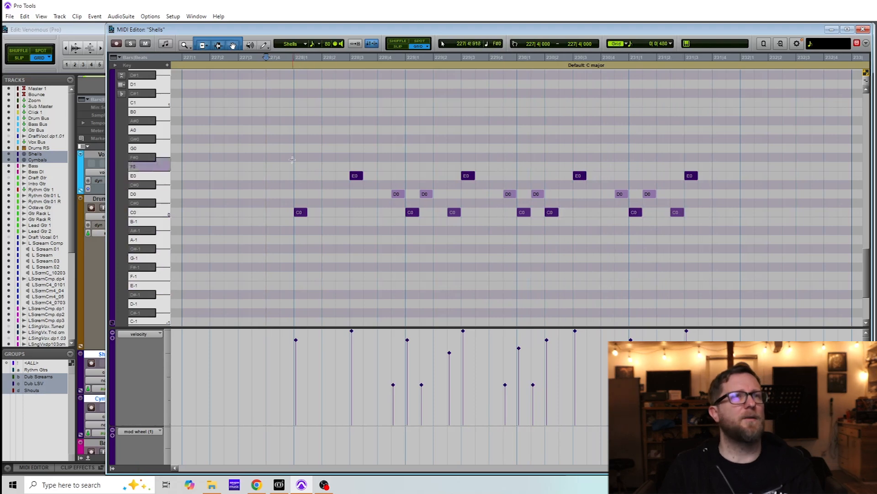
key(space)
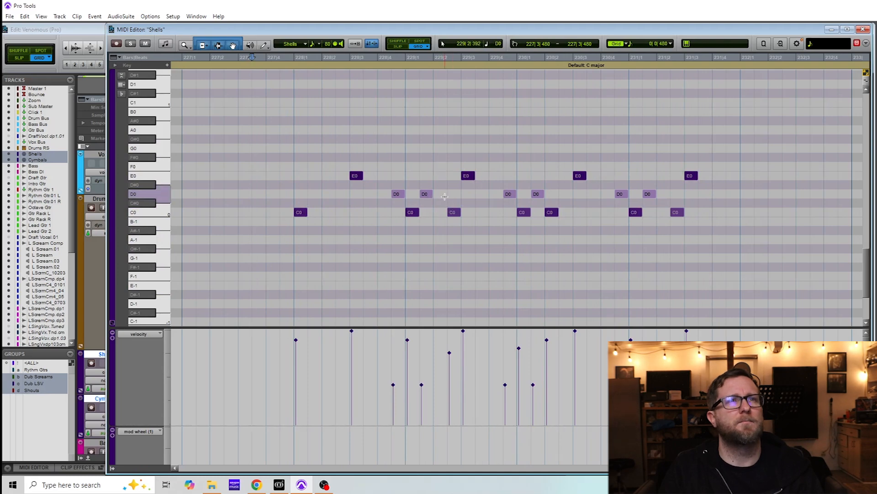
key(space)
click(294, 139)
key(space)
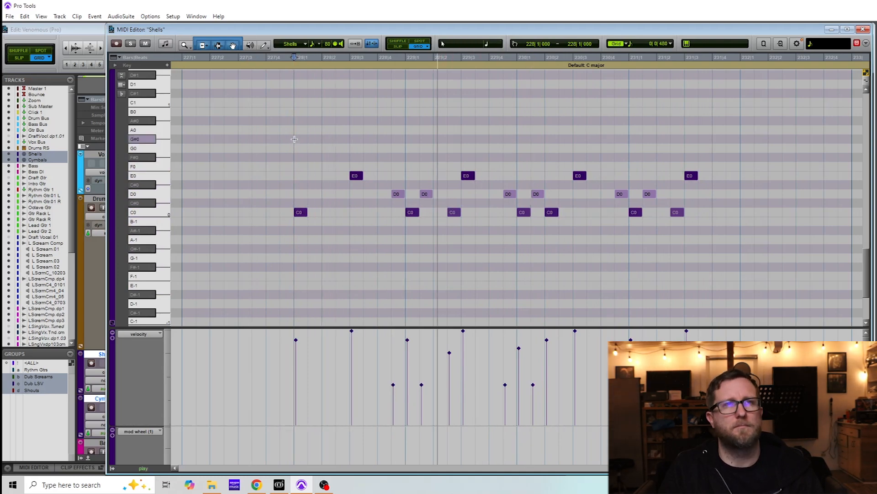
Step: Delete the D0 note just after the start of bar 230
click(541, 195)
key(Delete)
click(559, 188)
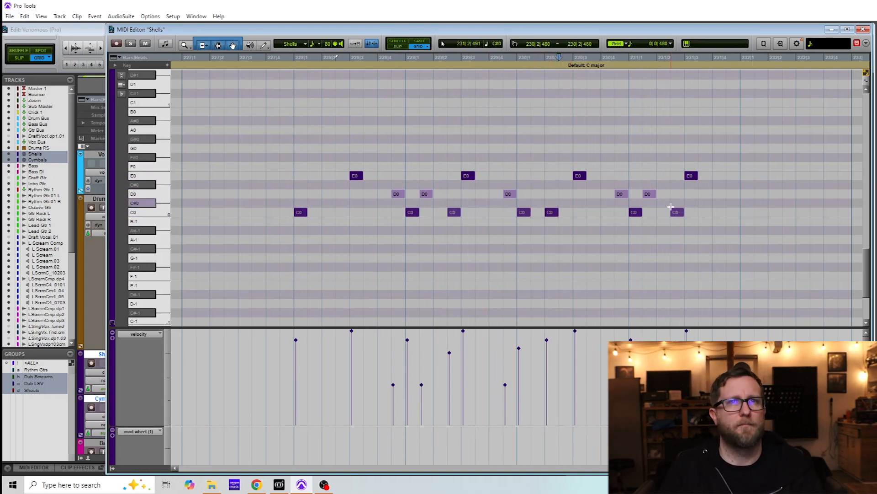
Step: Mute the C0 notes at 229|2|480 and 231|2|480, keeping their positions, and play the pattern from 227|4|480
click(676, 212)
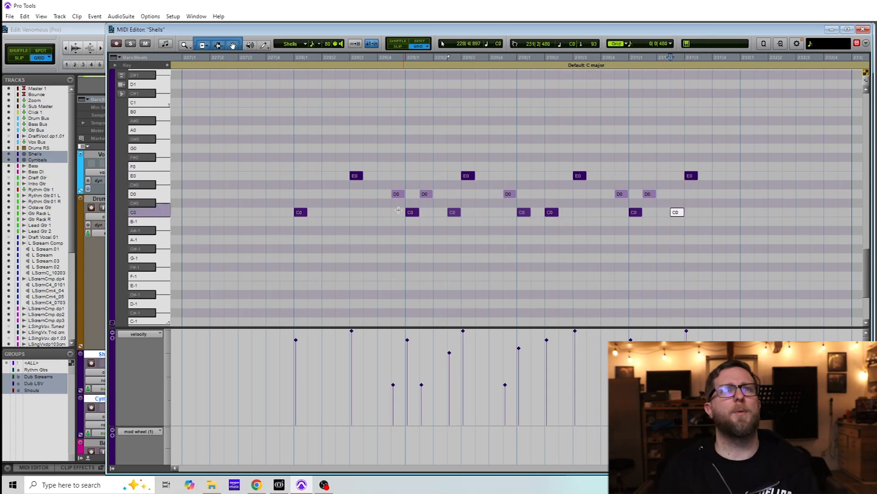
click(454, 213)
key(comma)
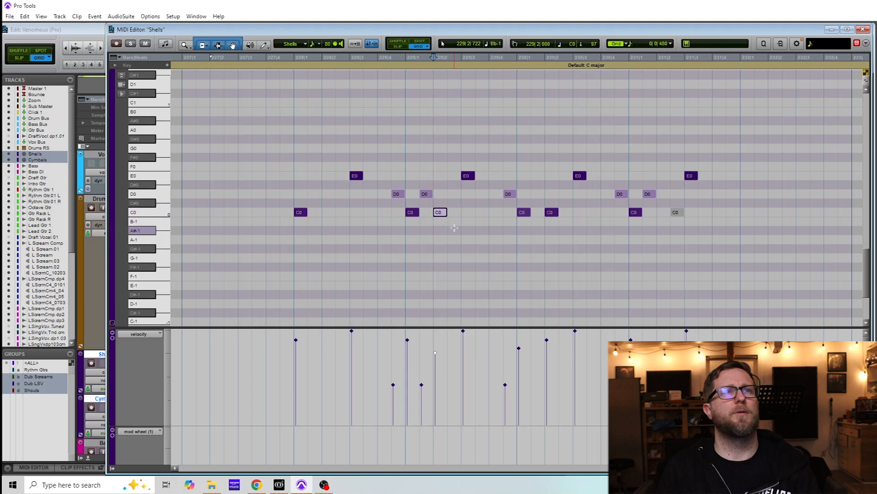
drag(442, 215, 456, 215)
click(423, 228)
click(276, 149)
key(space)
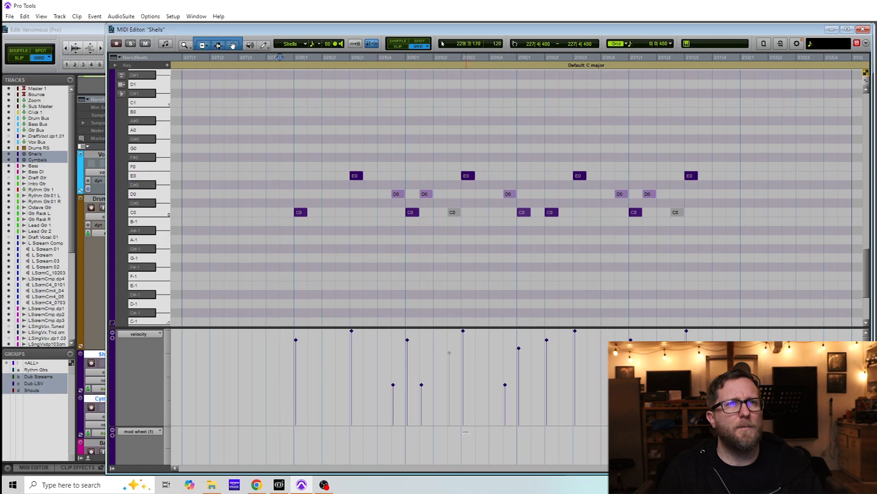
Step: Lower the D0 velocities to 36 at 228|4|480, 48 at 229|1|480 and 40 at 229|4|480, and soften the pair around bar 231
click(393, 385)
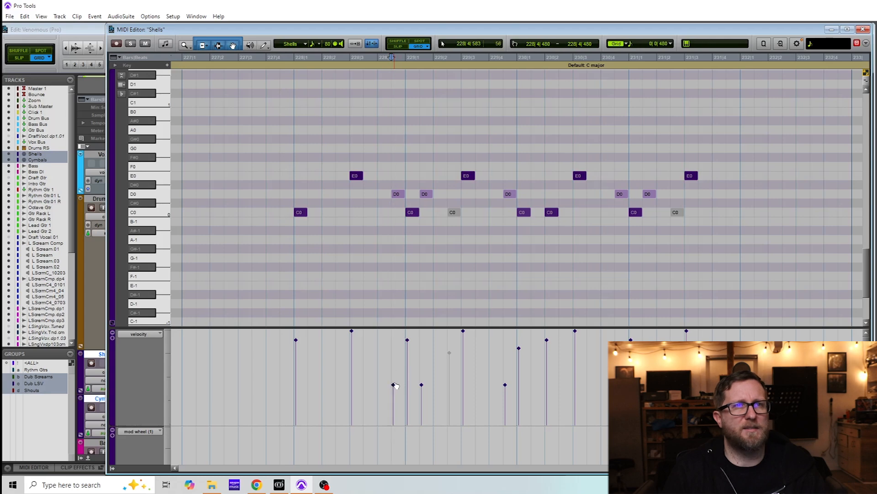
drag(393, 385, 395, 386)
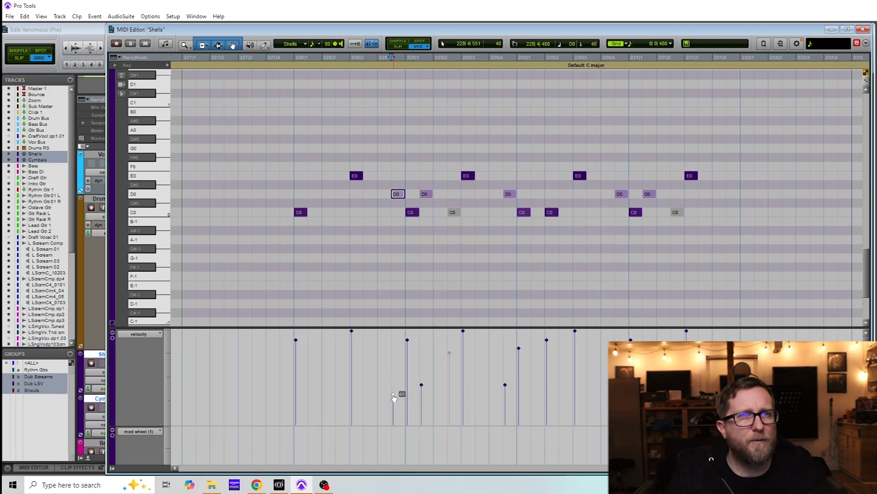
drag(394, 397, 403, 389)
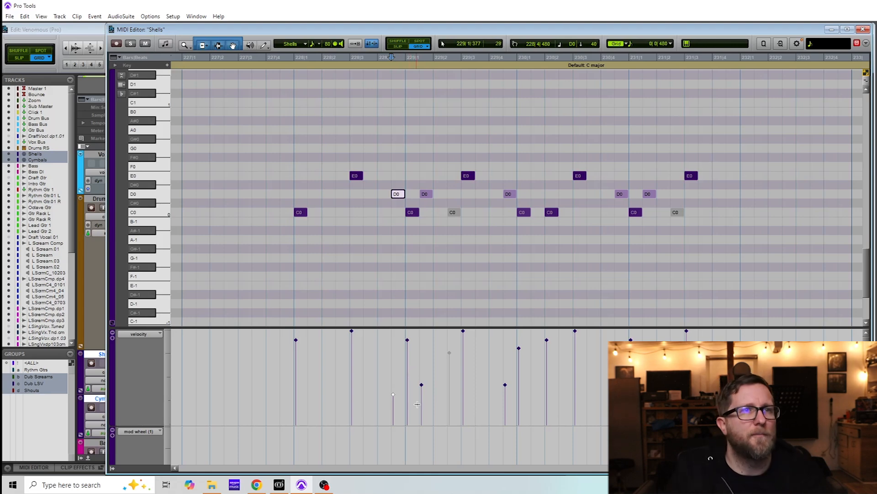
click(421, 383)
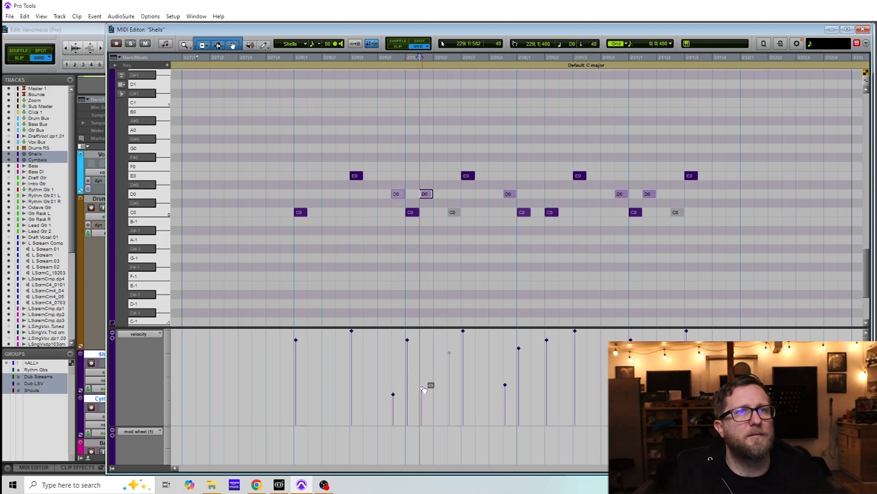
click(392, 395)
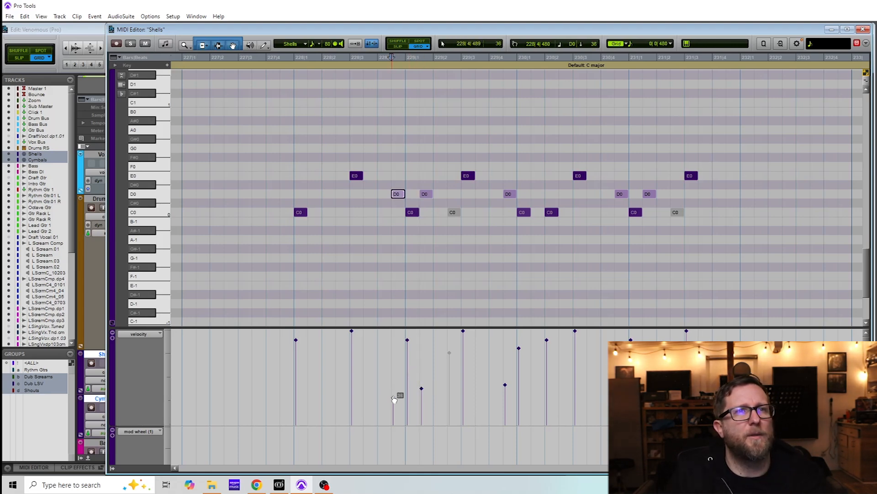
drag(507, 385, 507, 395)
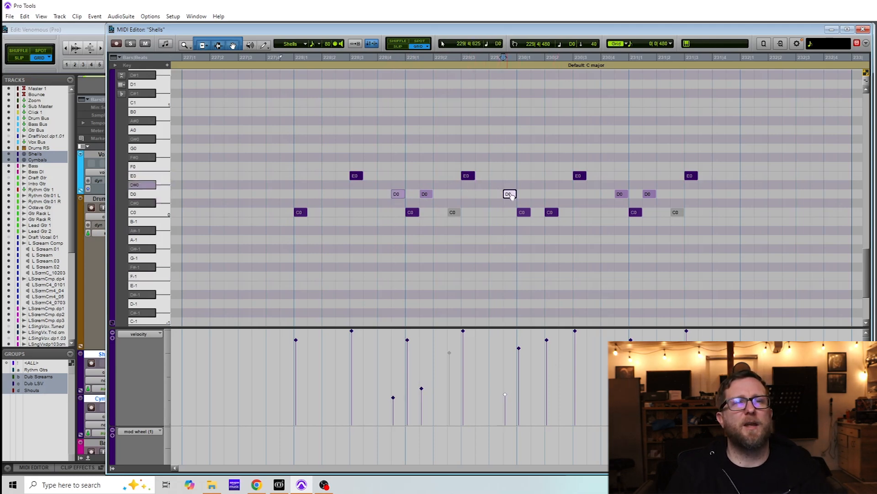
click(617, 194)
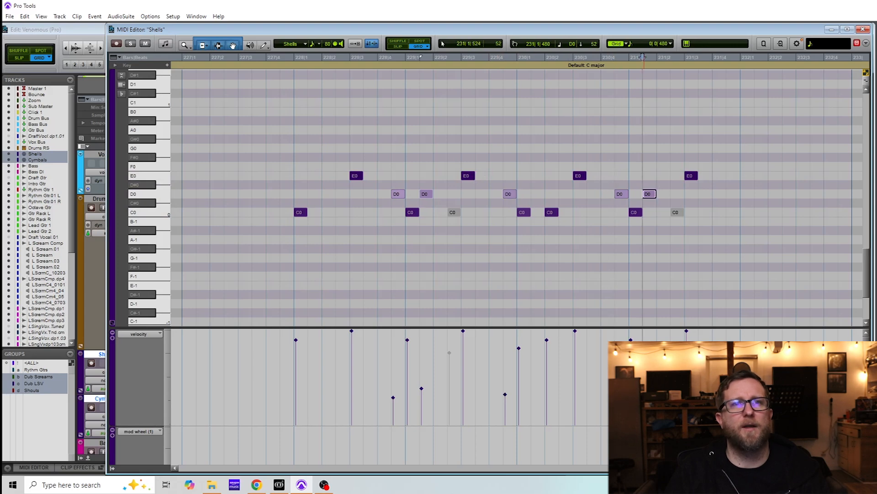
Step: Play the softened pattern back from 227|4|480, and again from 227|3|480
click(281, 117)
key(space)
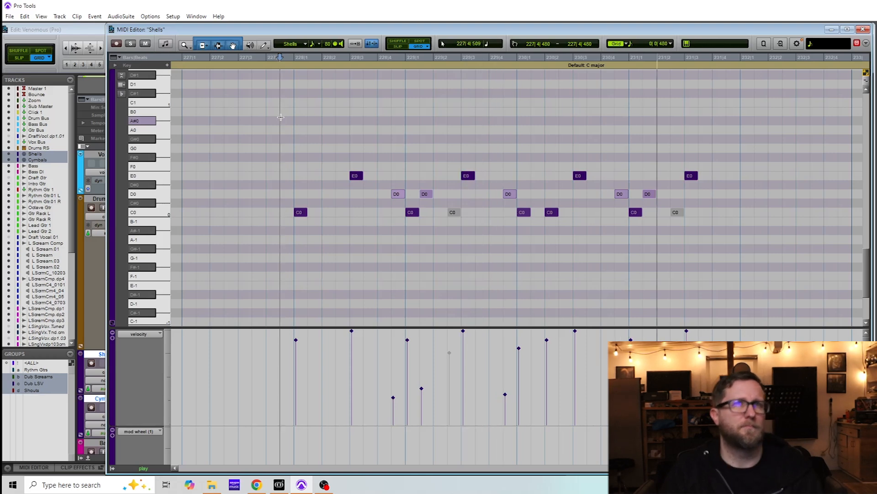
key(space)
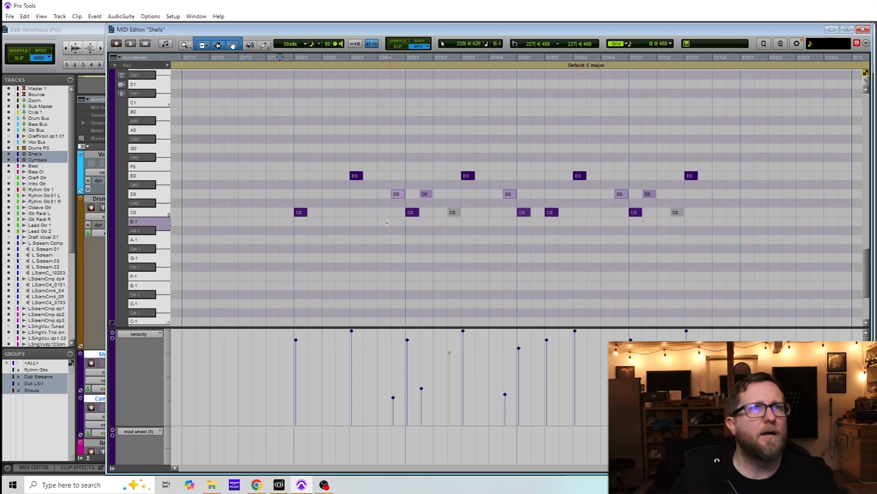
click(248, 144)
key(space)
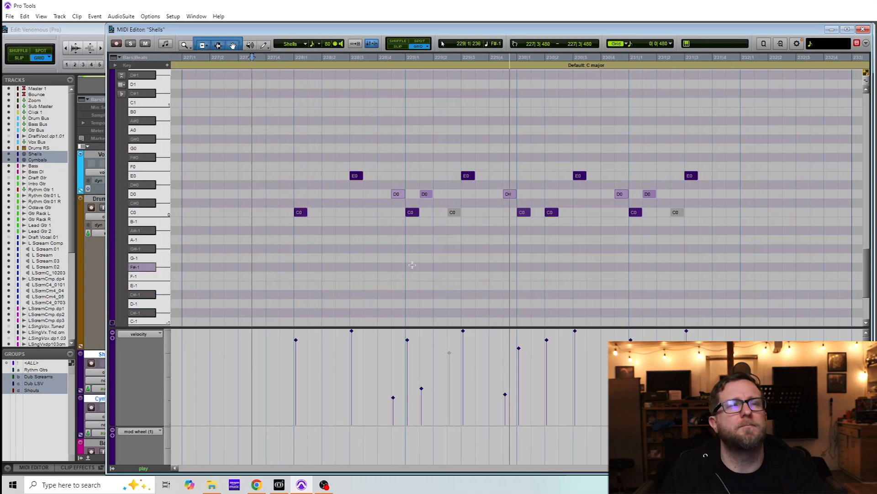
key(space)
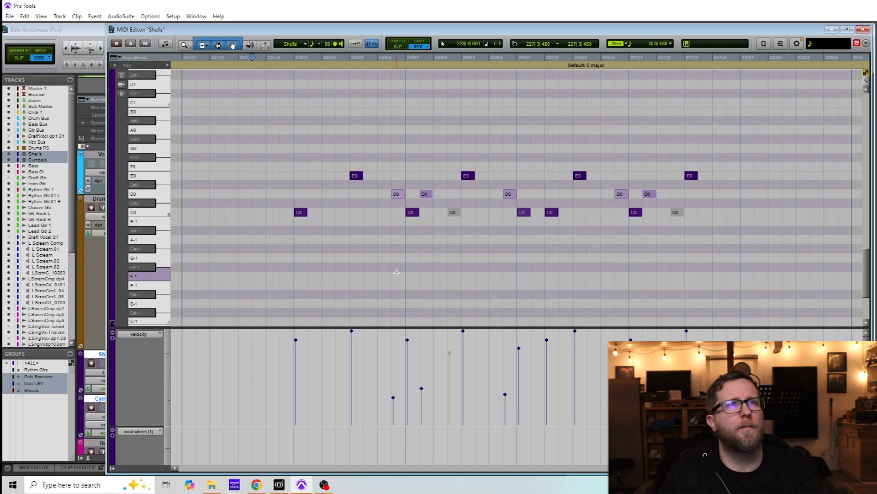
Step: Move the two D0 notes around bar 229 to 229|1|480 and 229|2|000
click(397, 194)
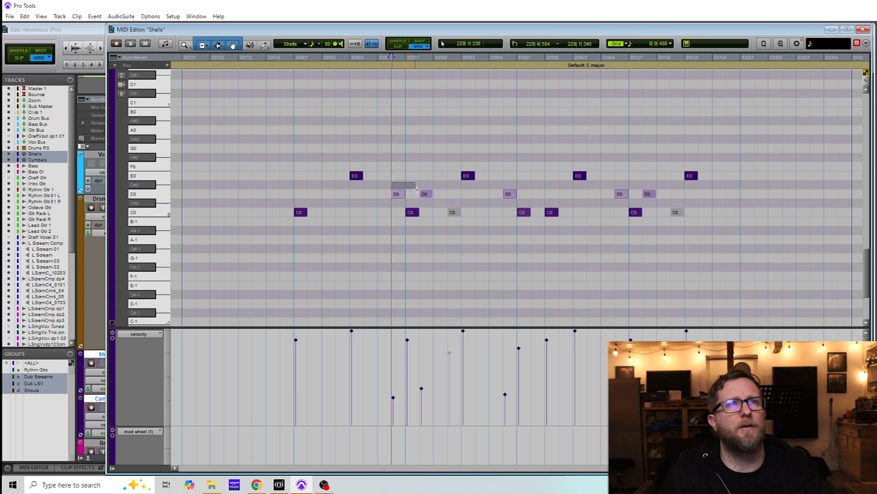
shift+click(425, 194)
drag(426, 195, 453, 196)
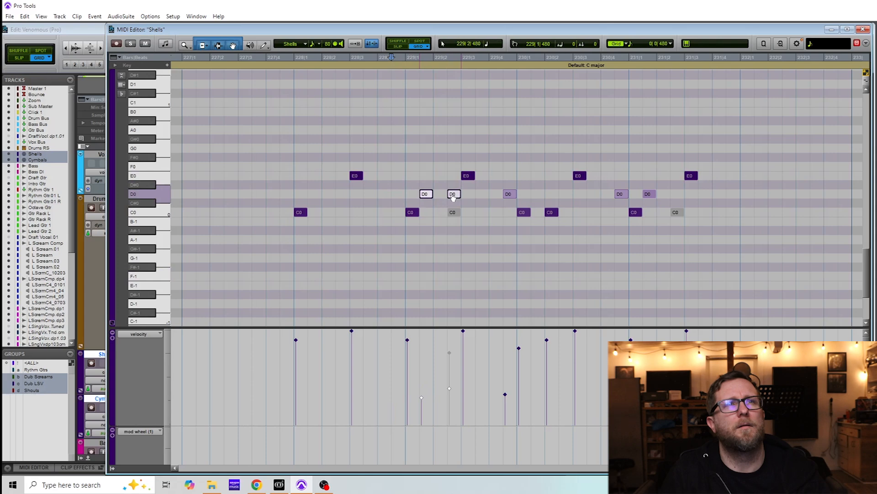
click(452, 195)
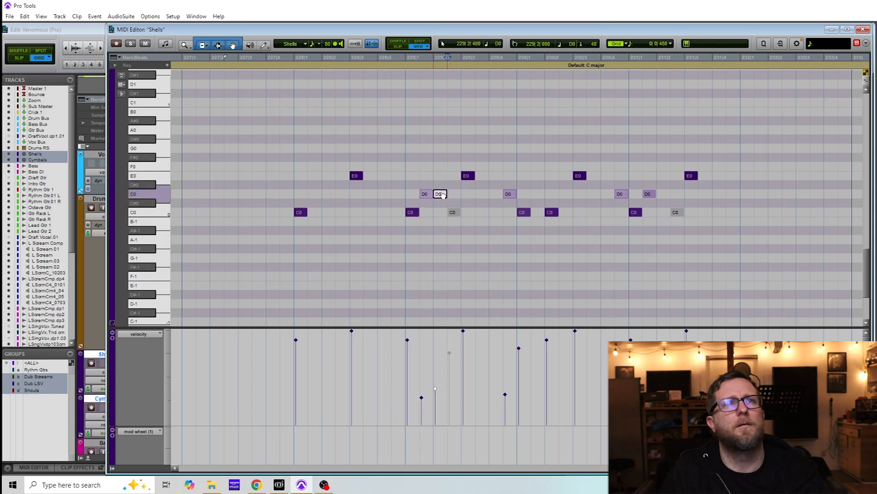
drag(443, 195, 443, 196)
Step: Unmute the C0 note at 229|2|480 and play the pattern from the start of bar 228
click(453, 213)
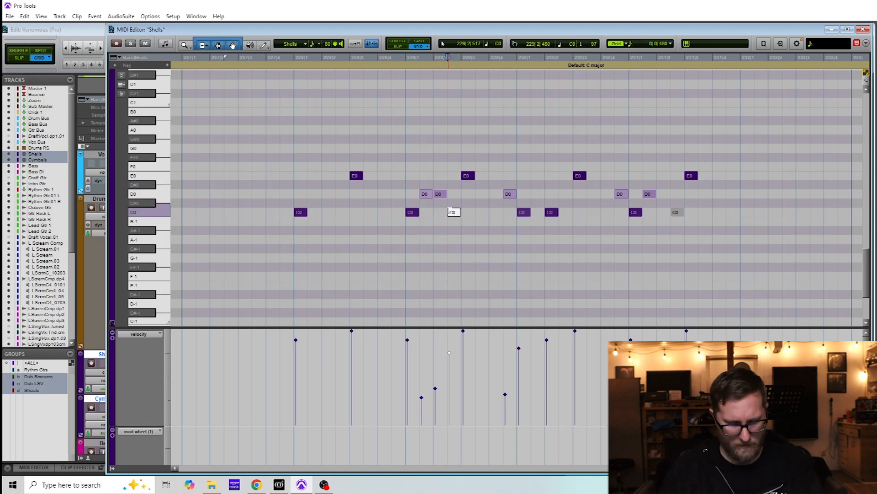
click(288, 137)
key(space)
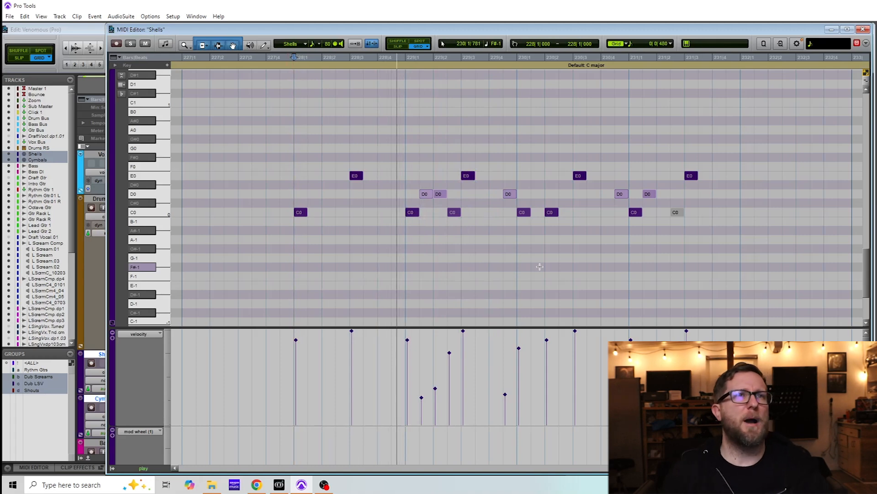
key(space)
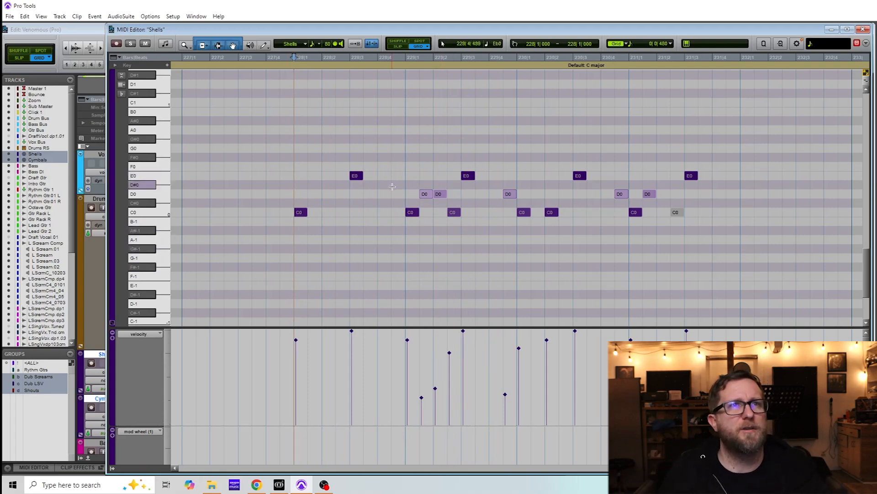
Step: Play the pattern back from the start of bar 229 to check the moved D0 notes
click(408, 187)
key(space)
key(space)
key(space)
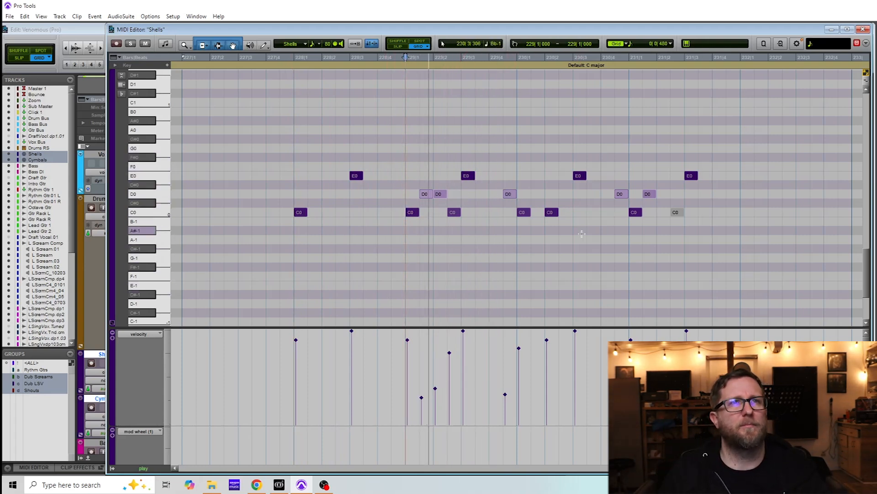
key(space)
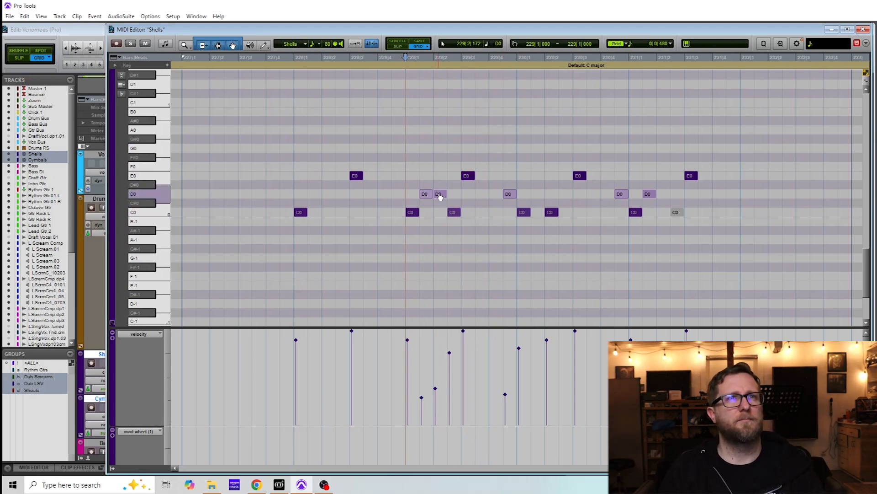
Step: Copy the D0 note at 229|2|000 to 230|1|480 and play the pattern from 229|2|000
drag(440, 197, 499, 196)
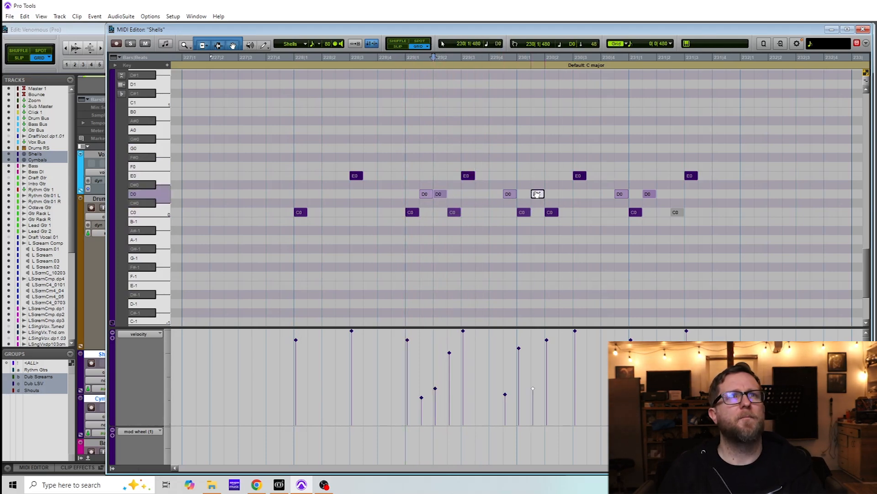
click(434, 150)
key(space)
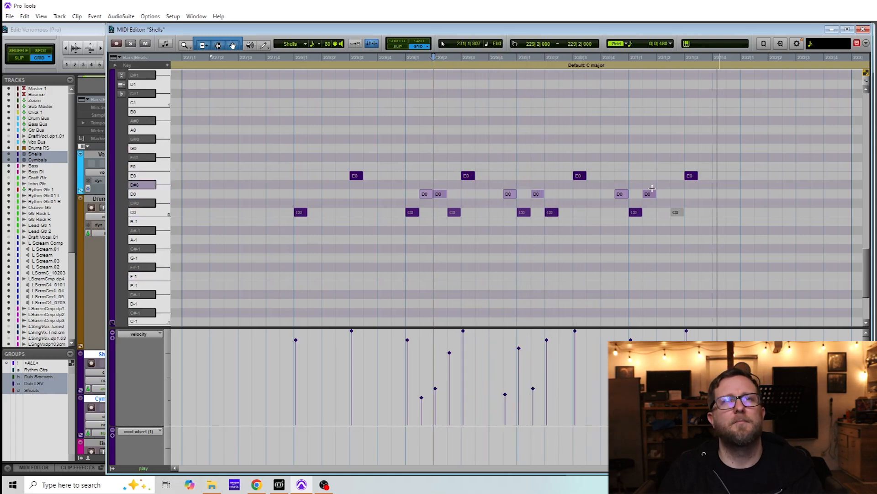
key(space)
Step: Place the two D0 ghost notes near bar 231 at 231|1|480 and 231|2|000, and unmute the C0 note at 231|2|480
drag(623, 195, 657, 196)
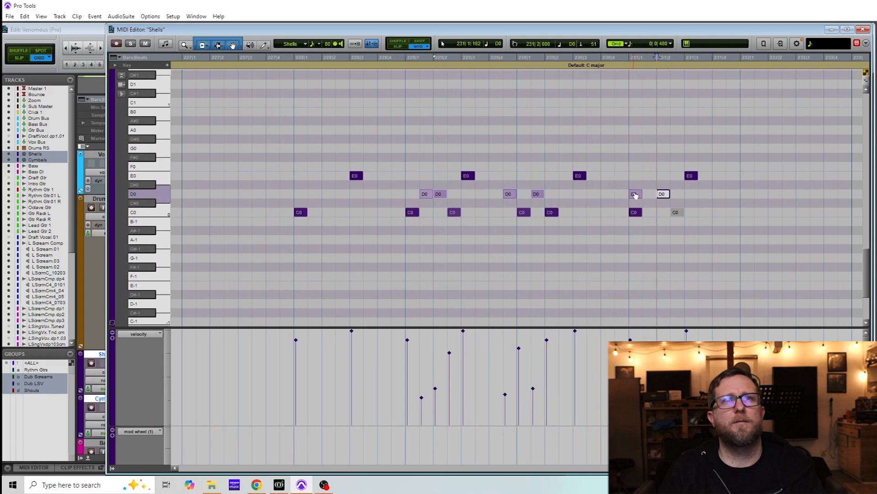
click(676, 213)
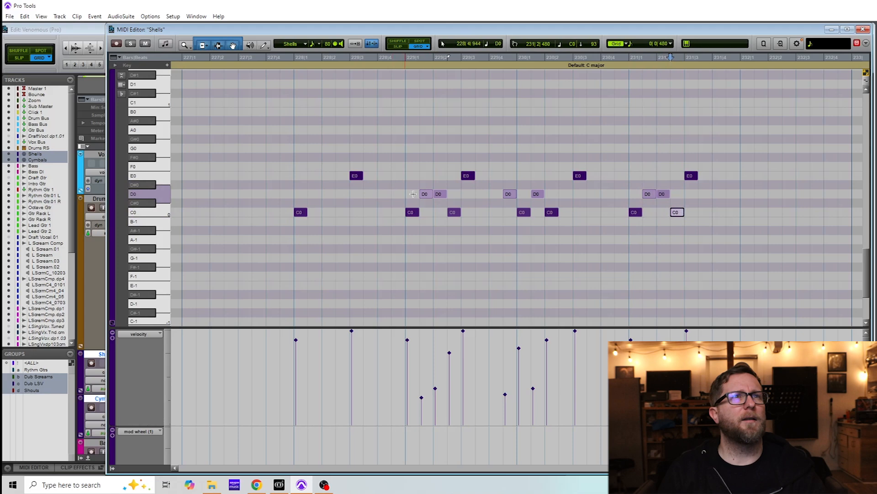
Step: Copy the D0 notes at 229|1|480 and 231|1|480 back to 228|4|480 and 230|4|480, and play from 227|4|480
drag(428, 197, 397, 195)
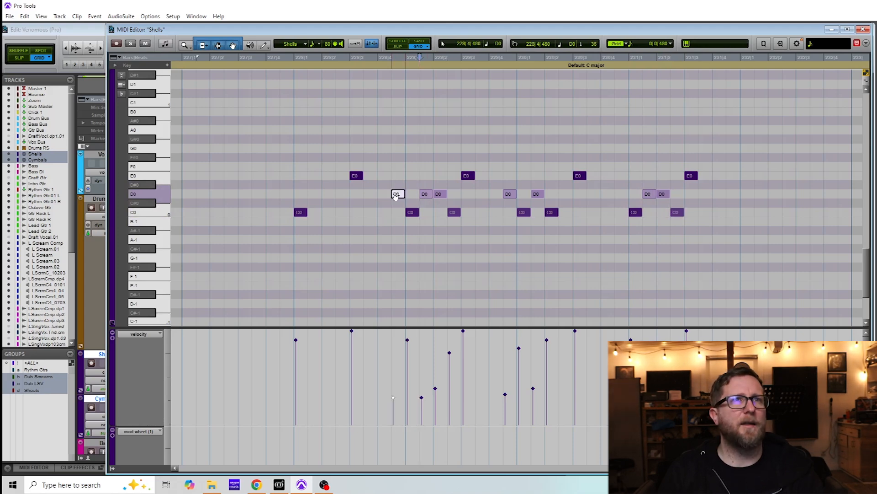
drag(642, 197, 614, 196)
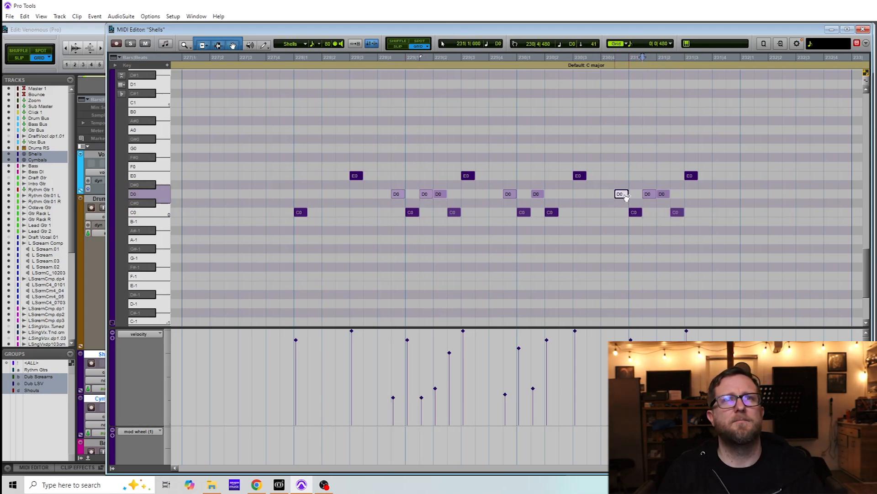
click(283, 148)
key(space)
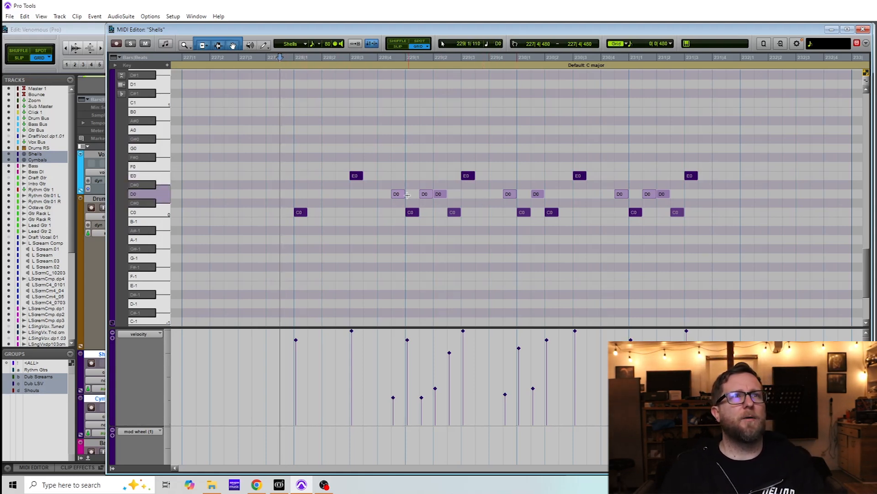
Step: Add D0 ghost note copies at 228|1|480 and 228|2|480, and play the pattern from 227|4|000
drag(401, 196, 341, 194)
click(268, 160)
key(space)
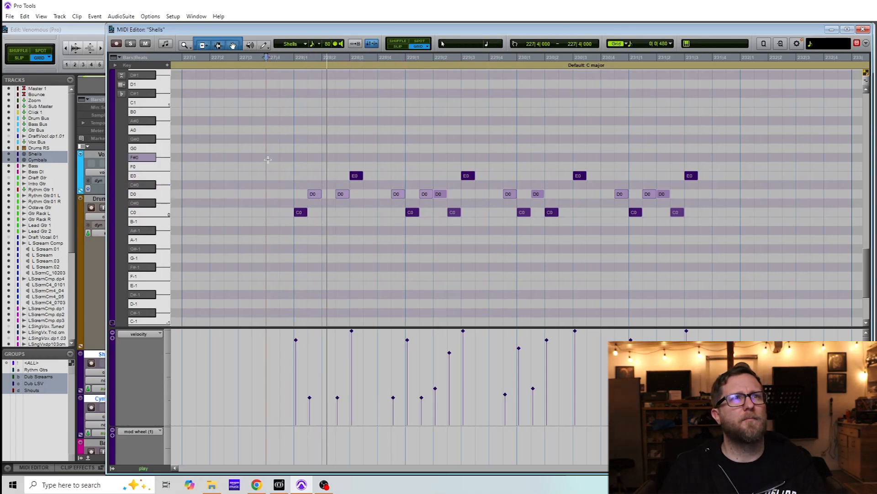
key(space)
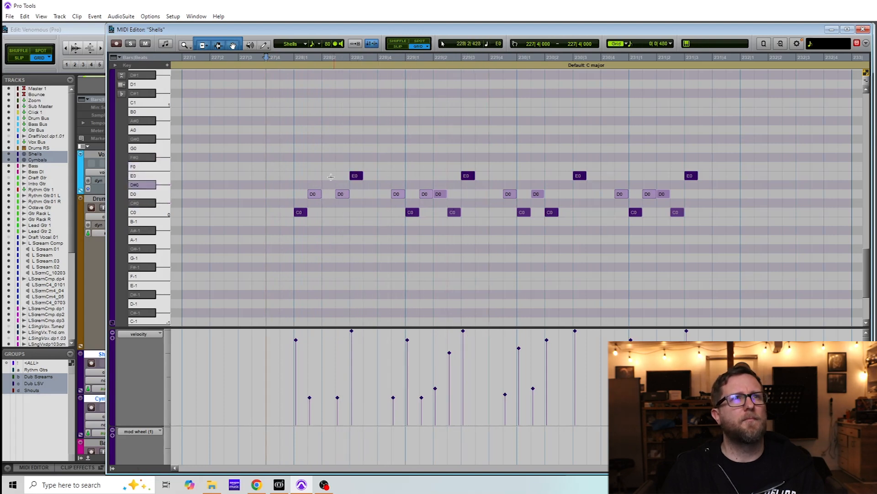
Step: Delete the D0 note at 228|1|480 and play the pattern from just before bar 228
click(314, 193)
key(Delete)
click(281, 153)
key(space)
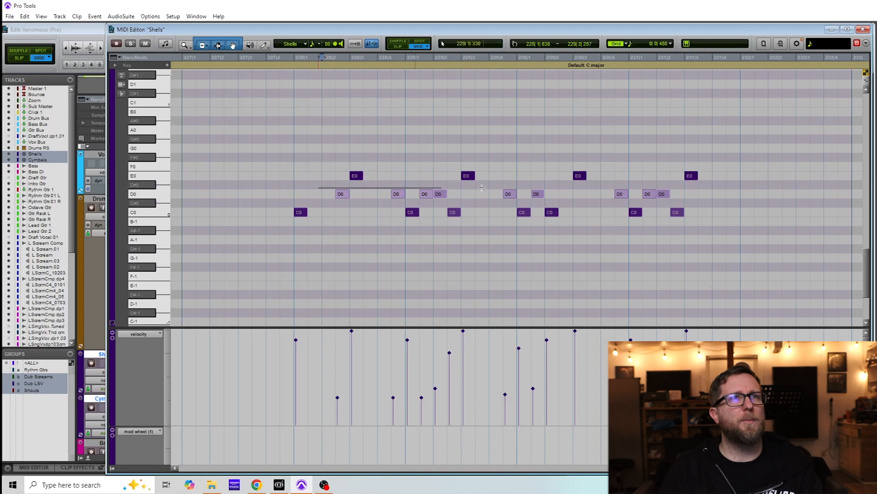
Step: Raise the velocities of all D0 ghost notes in bars 228–231 slightly and play the pattern from 227|4|000
drag(319, 183, 671, 200)
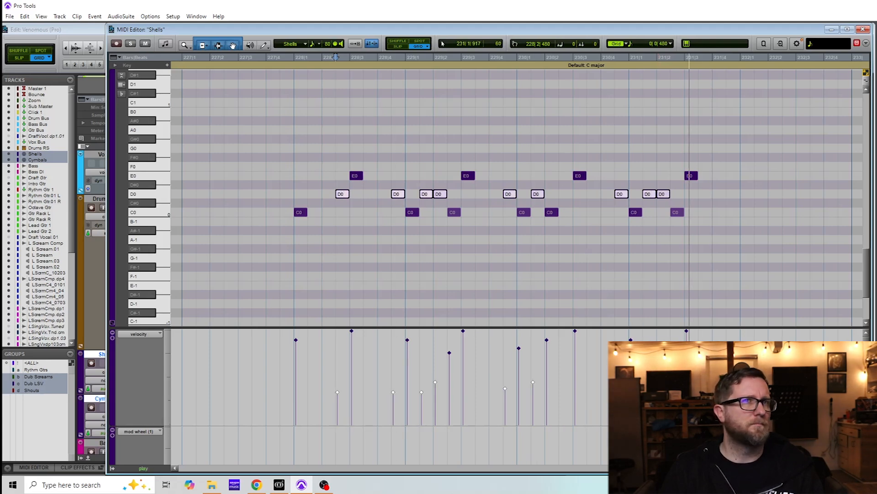
key(space)
click(267, 134)
key(space)
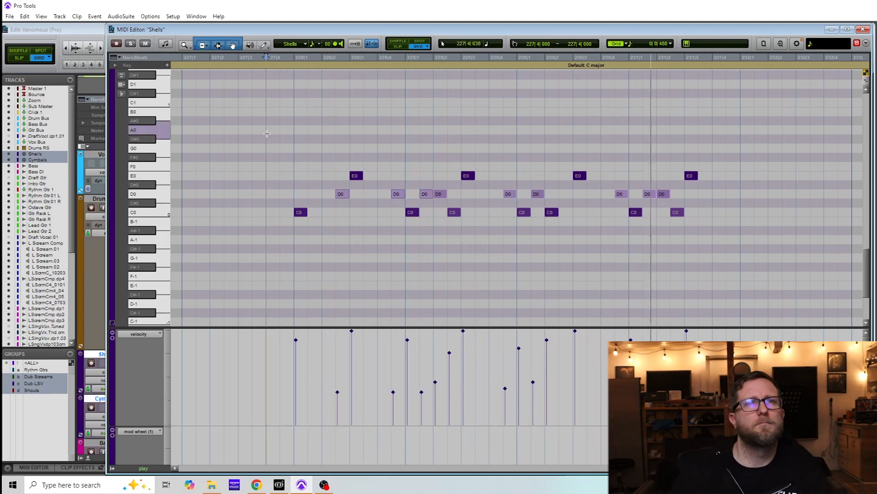
key(space)
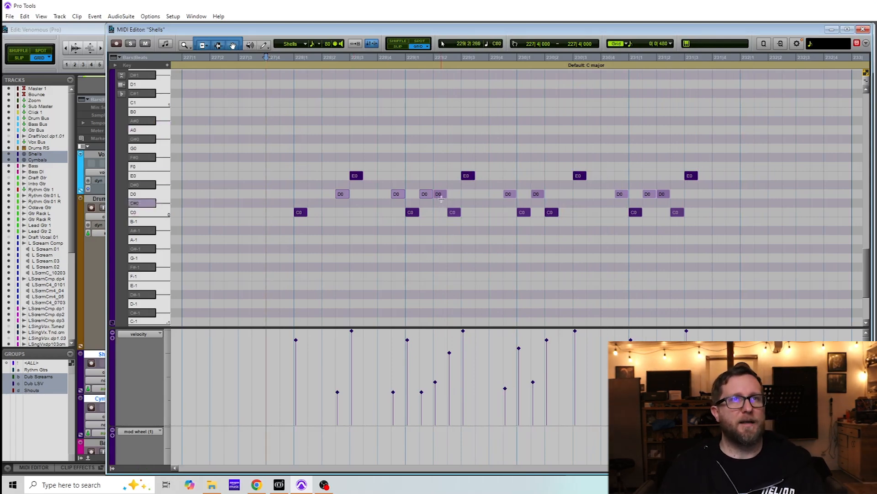
click(424, 192)
drag(424, 193, 445, 213)
scroll(435, 237, down, 3)
scroll(434, 238, up, 10)
scroll(434, 237, down, 7)
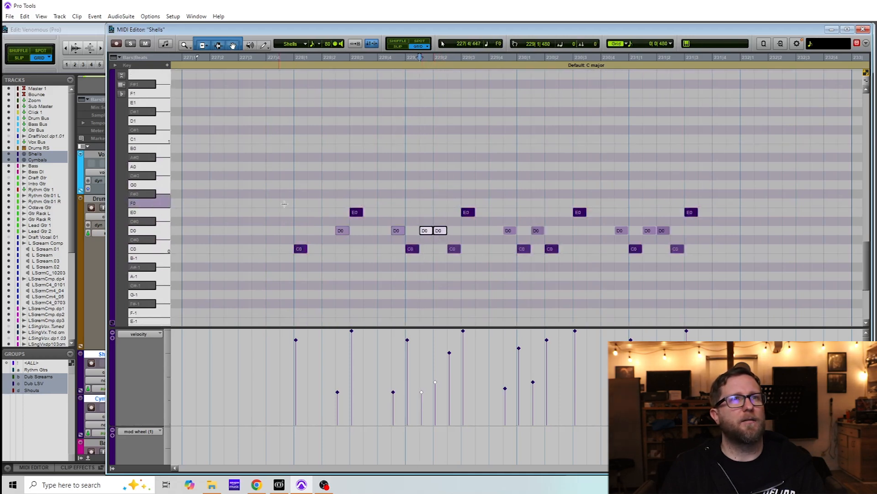
click(443, 232)
click(444, 232)
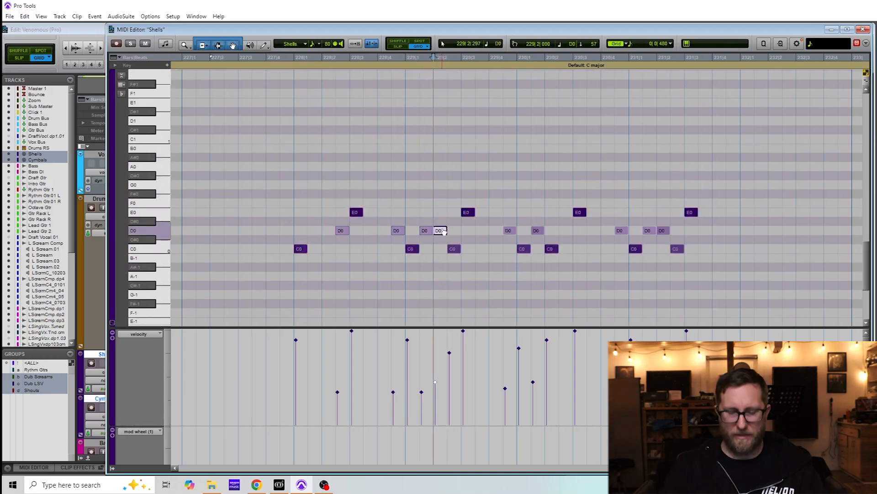
drag(442, 198, 446, 244)
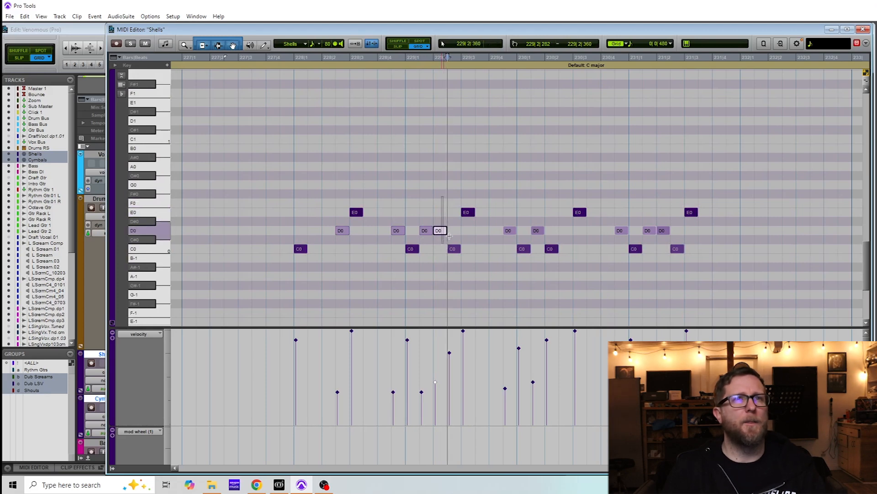
click(538, 231)
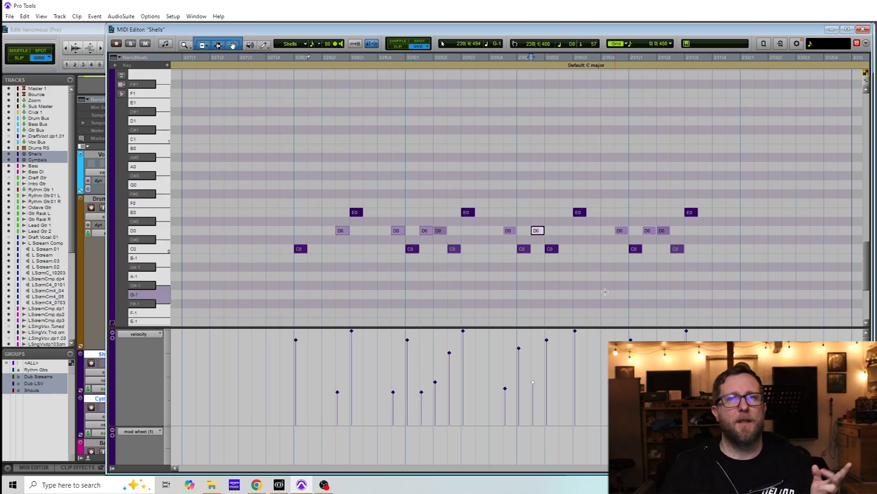
click(589, 292)
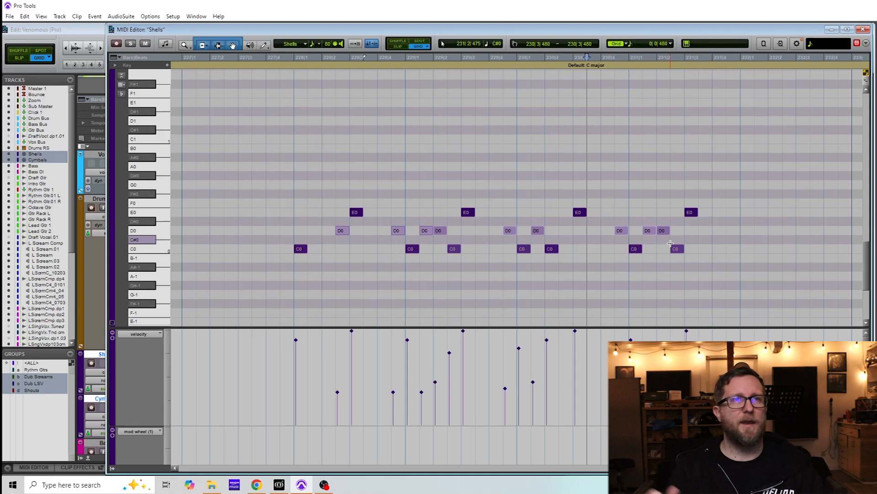
Step: Select all the D0 ghost notes in bars 228–231
drag(320, 223, 712, 236)
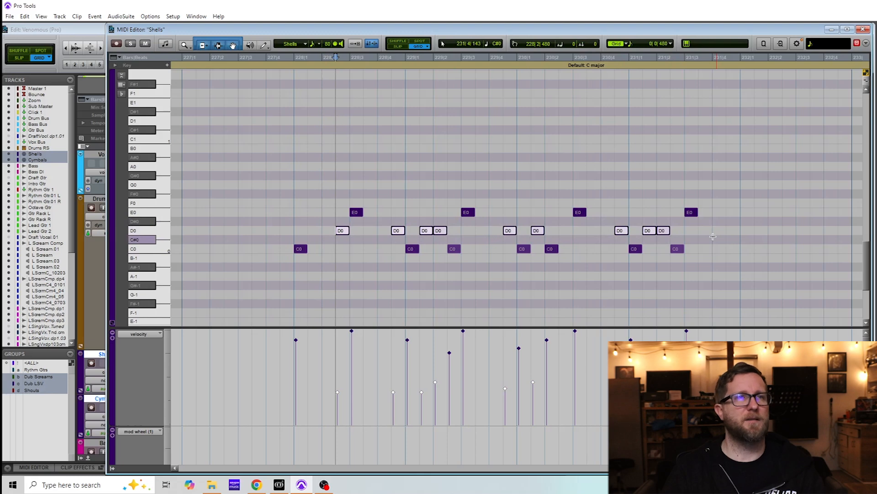
key(alt+0)
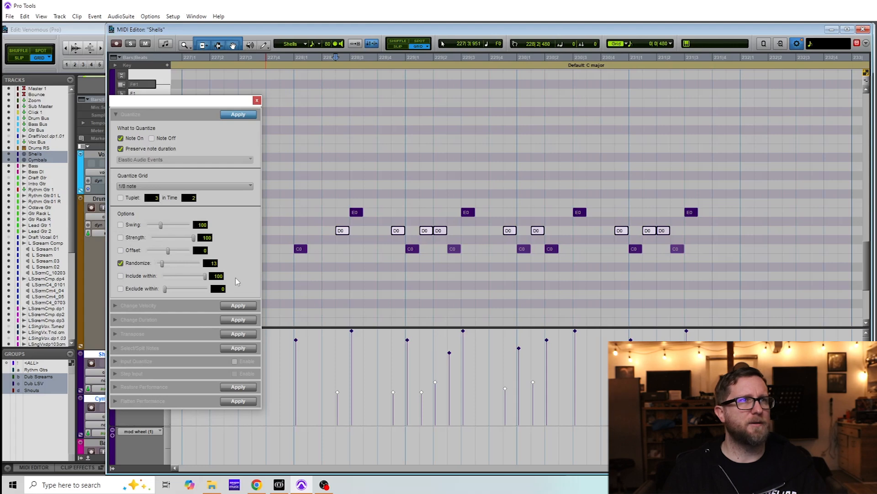
click(257, 100)
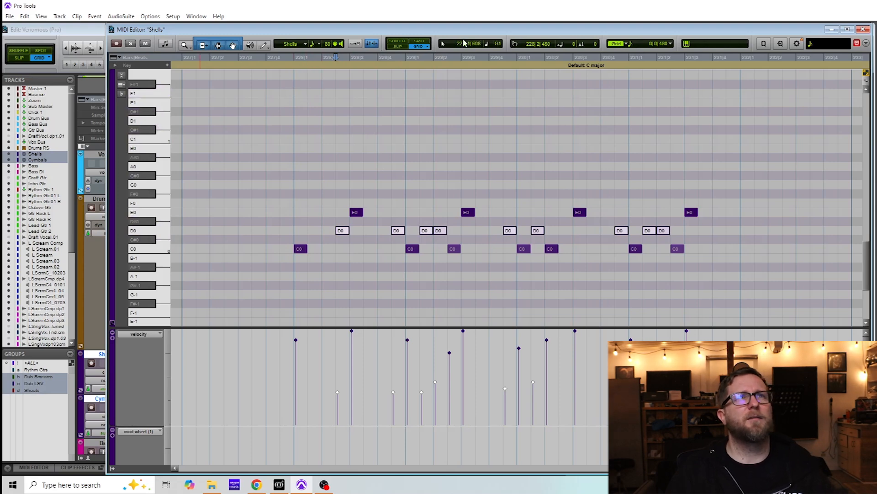
click(317, 44)
click(341, 90)
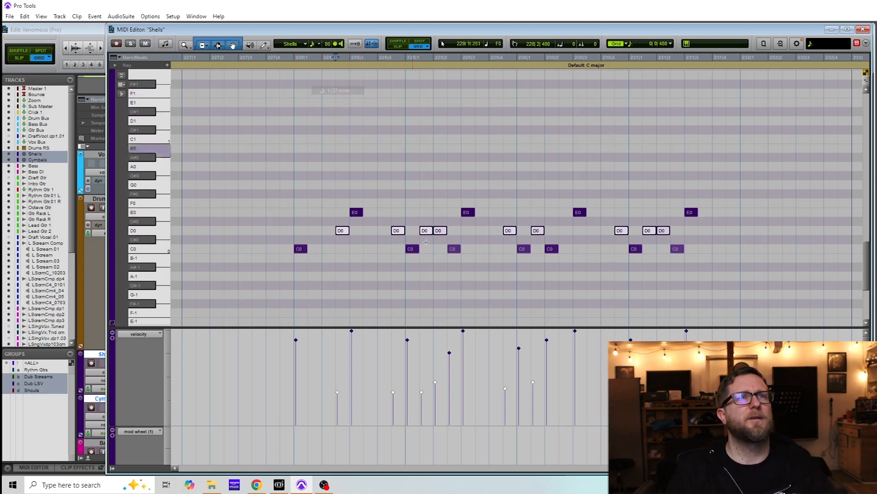
click(314, 44)
click(329, 83)
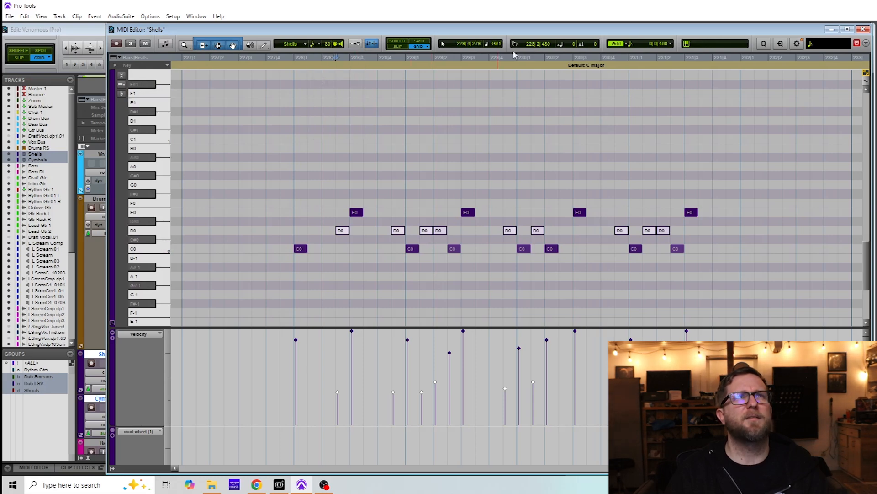
Step: Shorten the selected D0 notes to 1/16-note length using a 1/16-note grid, and return the grid to 1/8 note
click(634, 45)
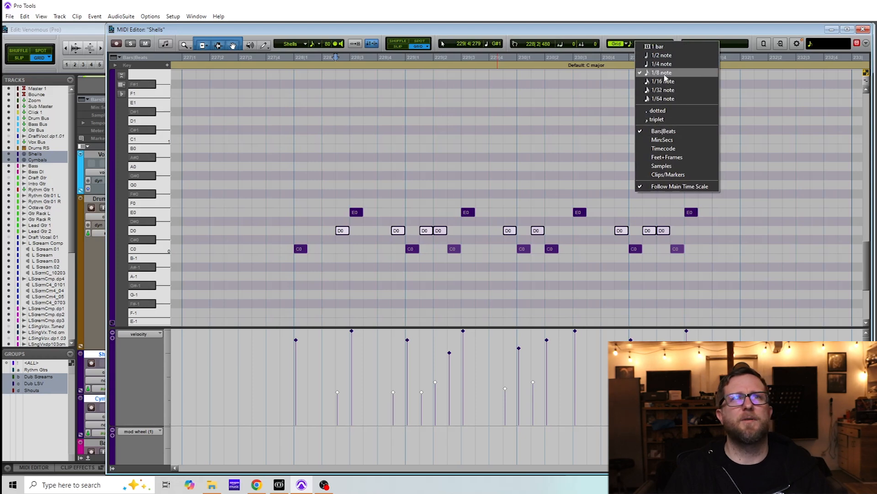
click(664, 81)
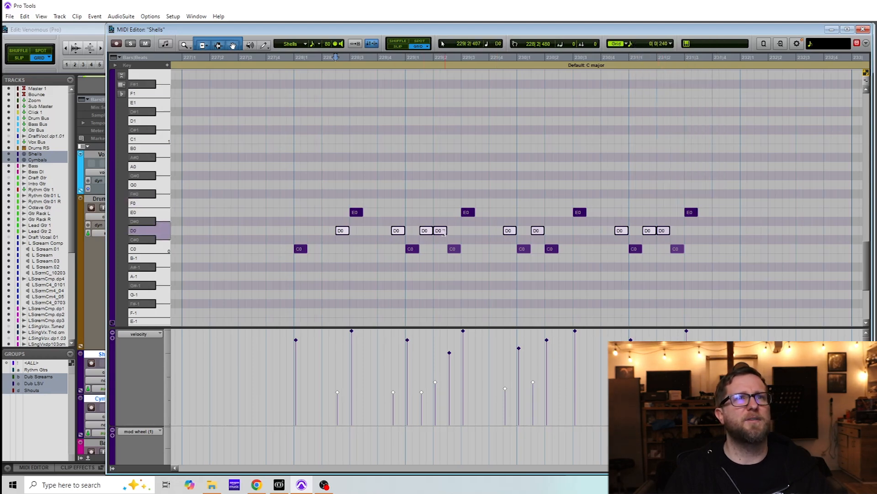
drag(443, 230, 437, 231)
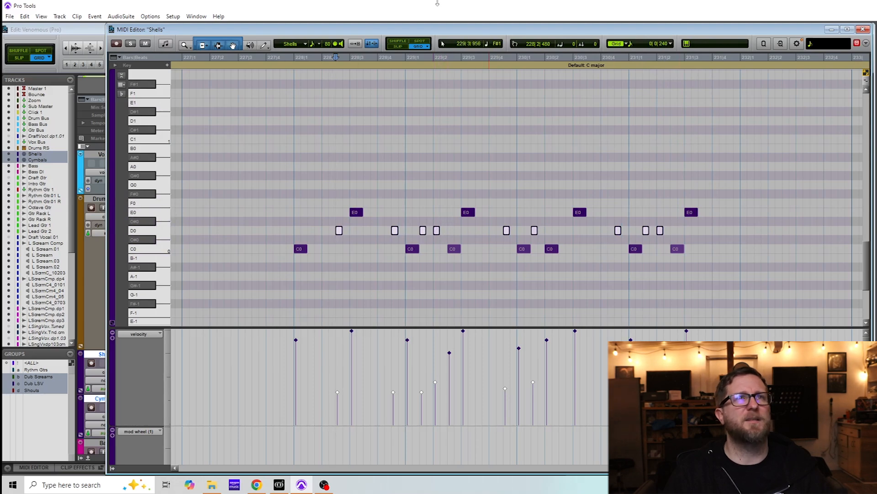
click(626, 46)
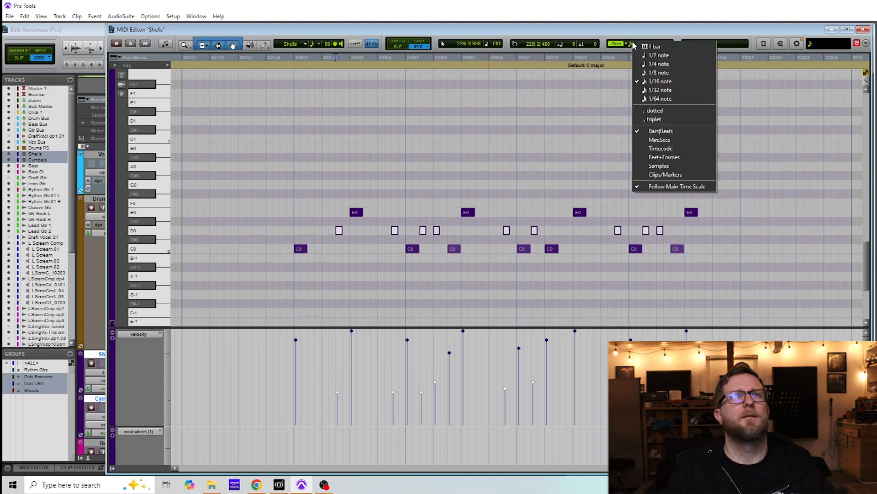
click(672, 74)
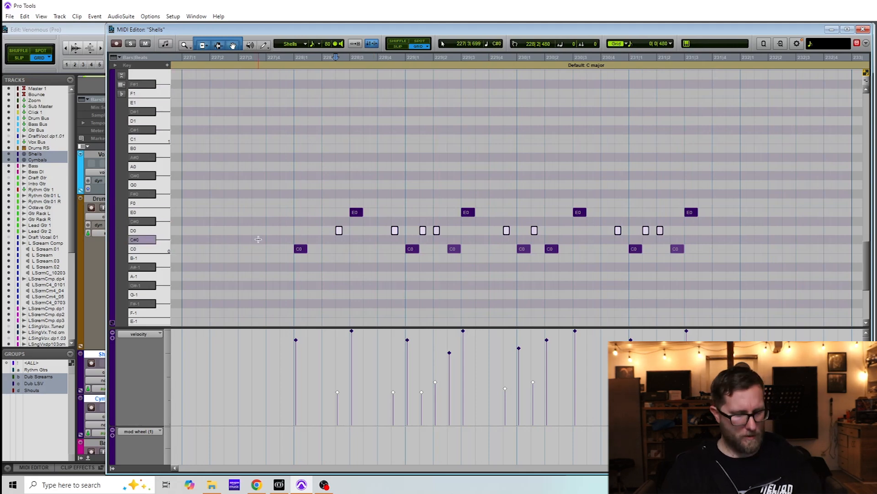
Step: Quantize the selected D0 notes to a 1/8-note grid with Randomize at 13, and play the pattern from 227|3|480
key(alt+0)
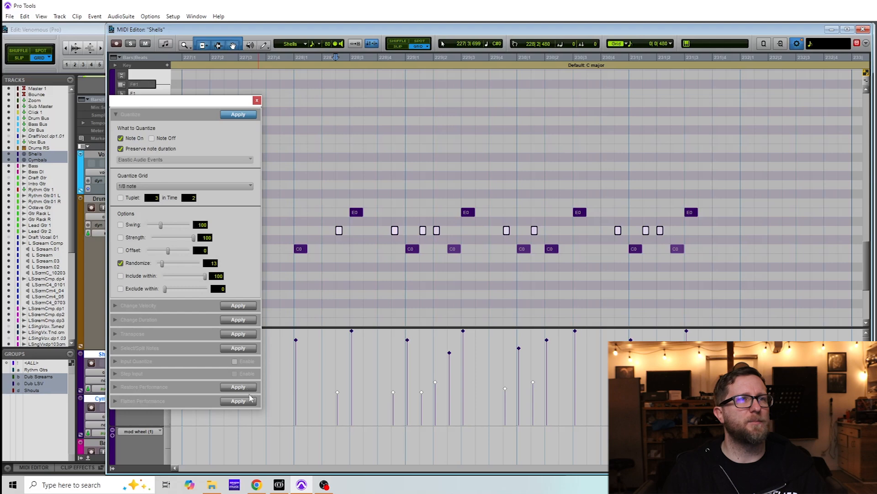
click(238, 115)
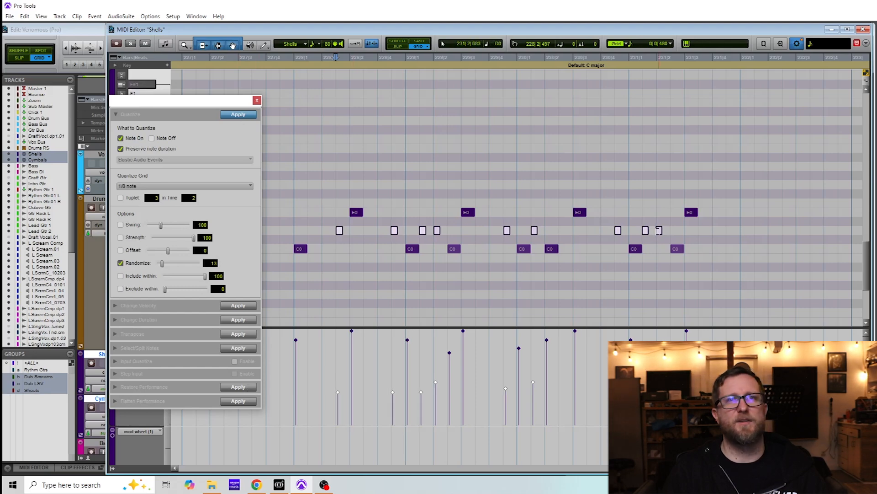
click(257, 100)
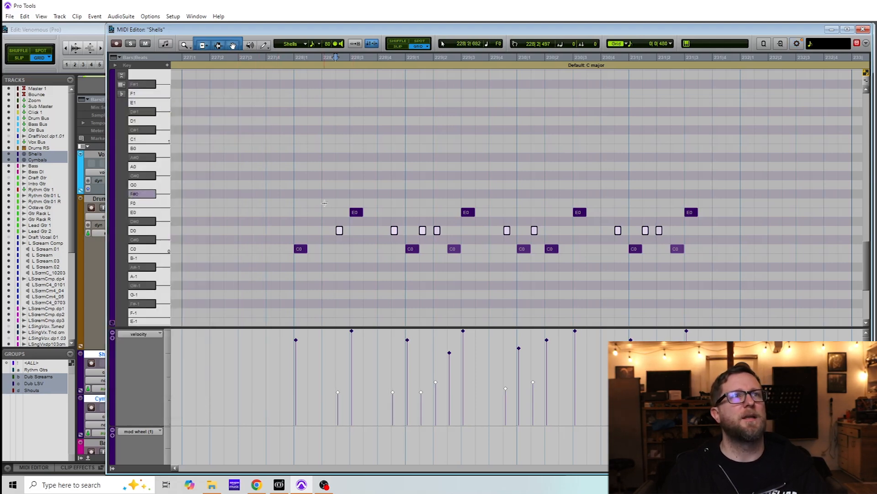
click(259, 184)
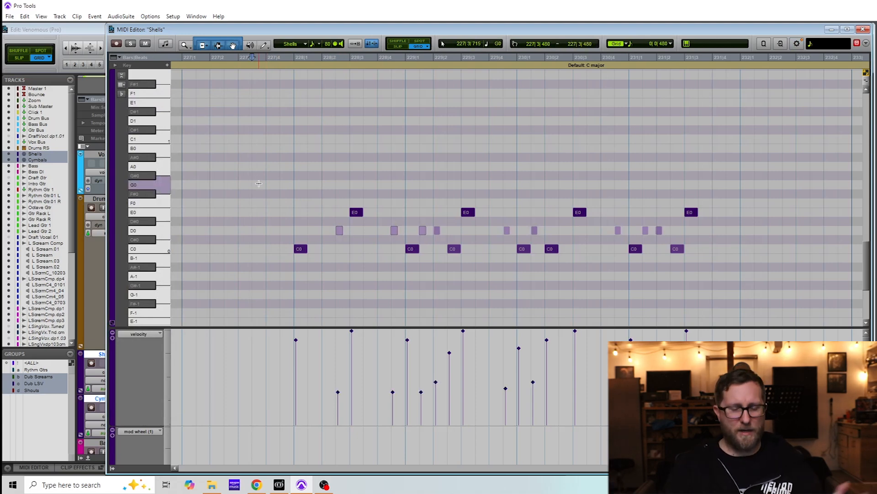
key(space)
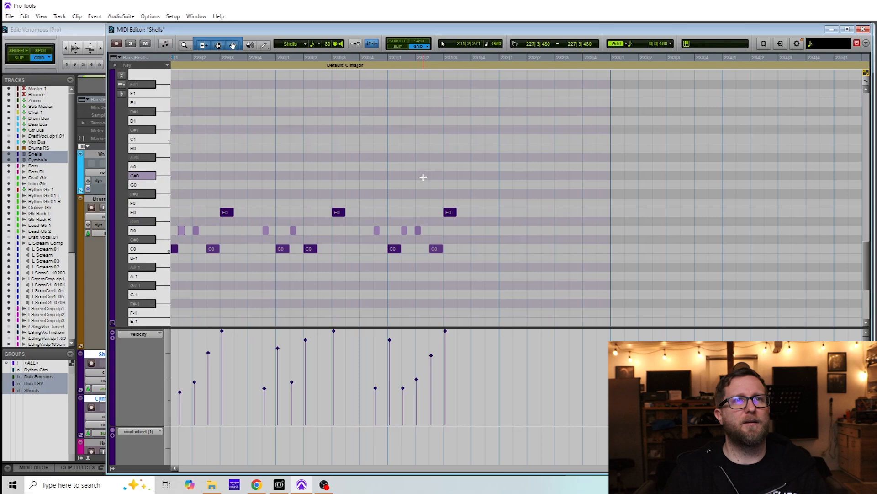
Step: Duplicate the whole drum pattern of bars 228–231 so the copy starts at bar 232
scroll(247, 168, left, 5)
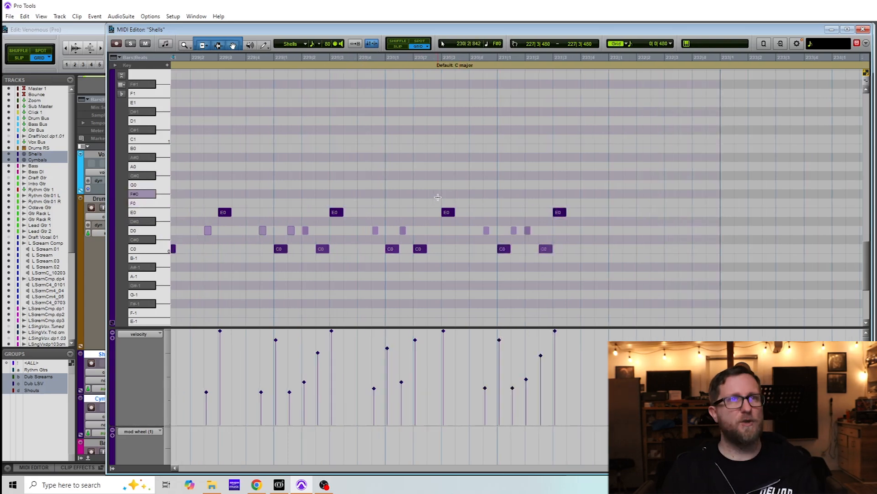
drag(247, 169, 680, 264)
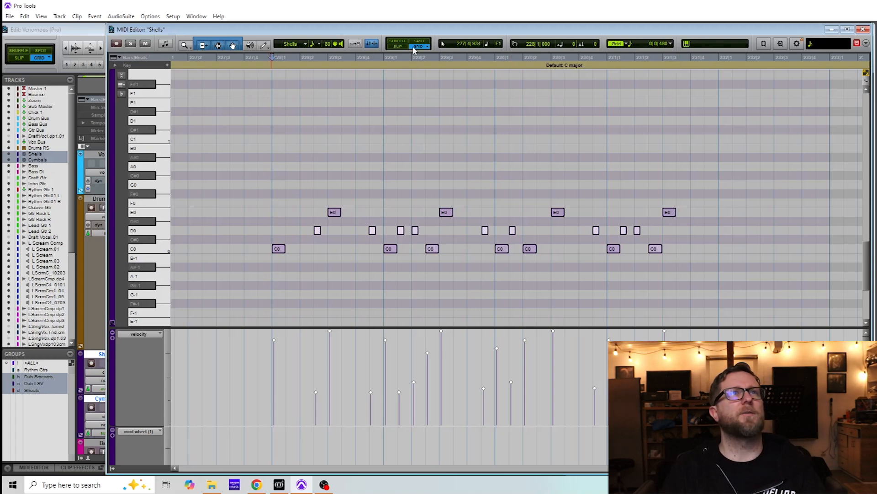
drag(273, 153, 762, 322)
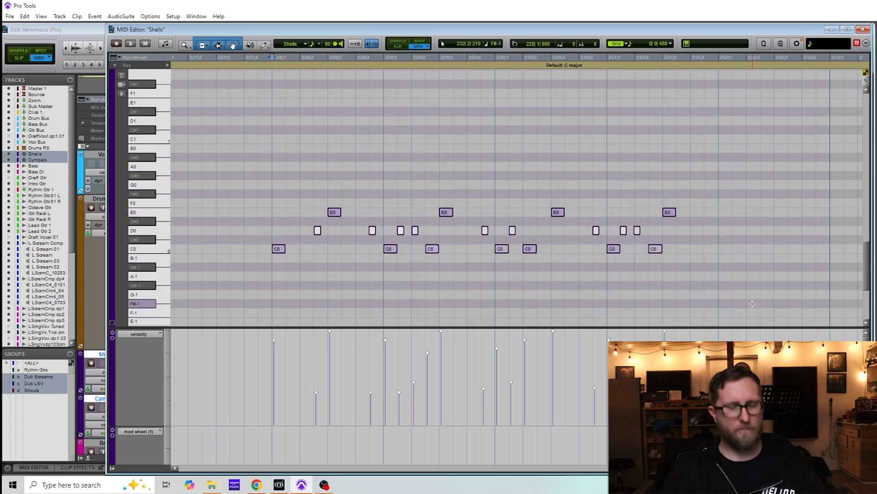
key(ctrl+d)
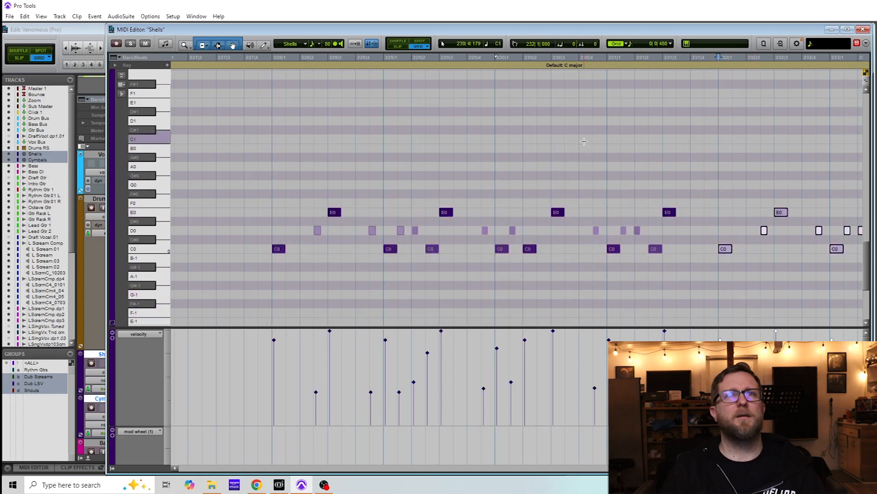
Step: Return to the Edit window and duplicate the Cymbals clip at bar 227 so the copy starts at bar 233
click(565, 161)
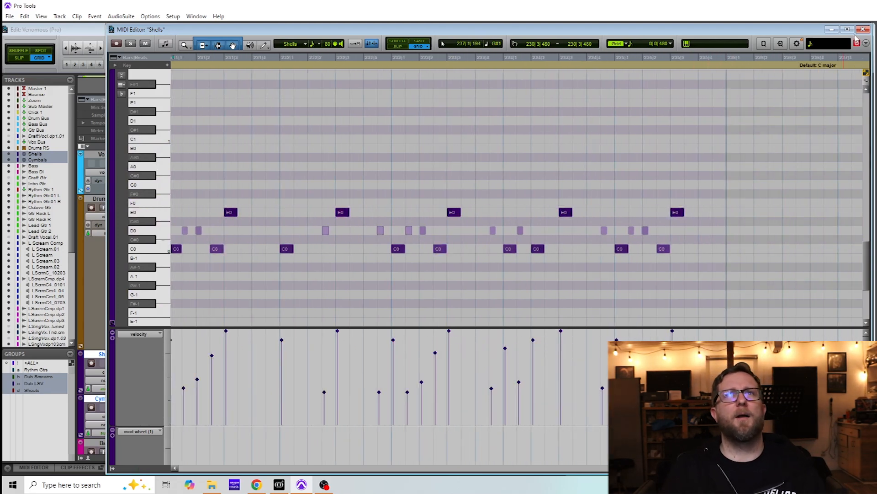
click(832, 29)
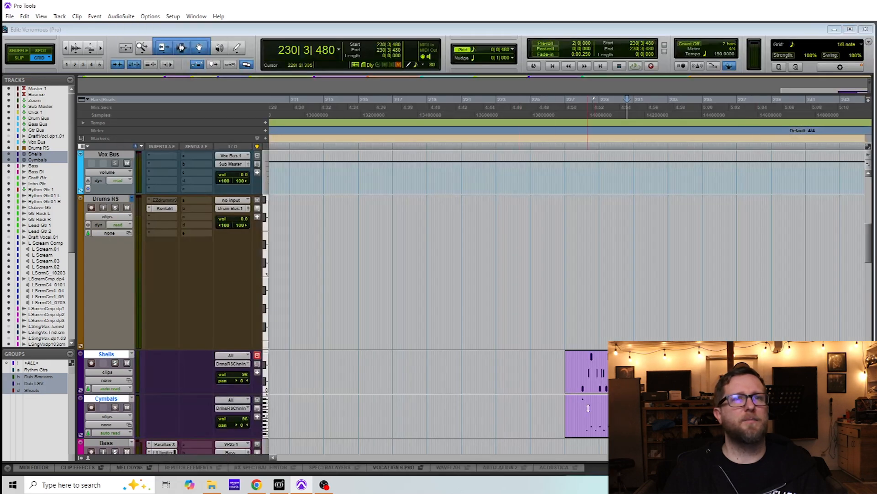
click(640, 425)
scroll(707, 393, down, 3)
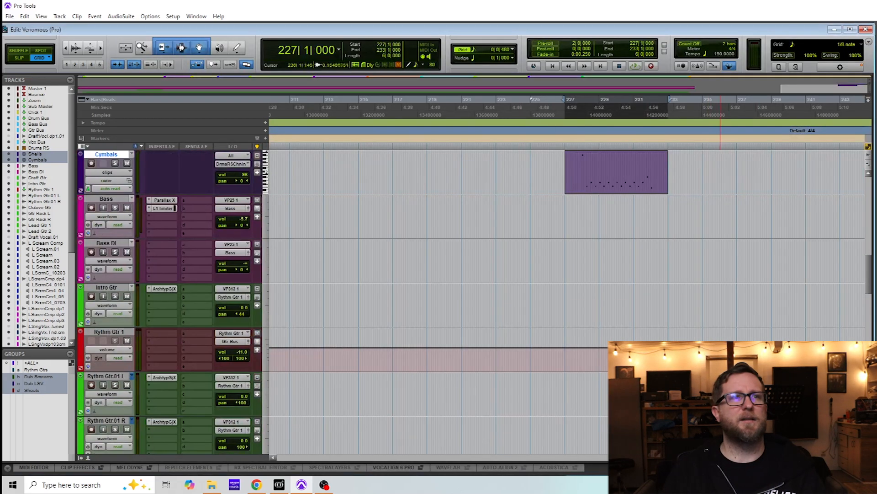
scroll(708, 393, up, 1)
key(ctrl+])
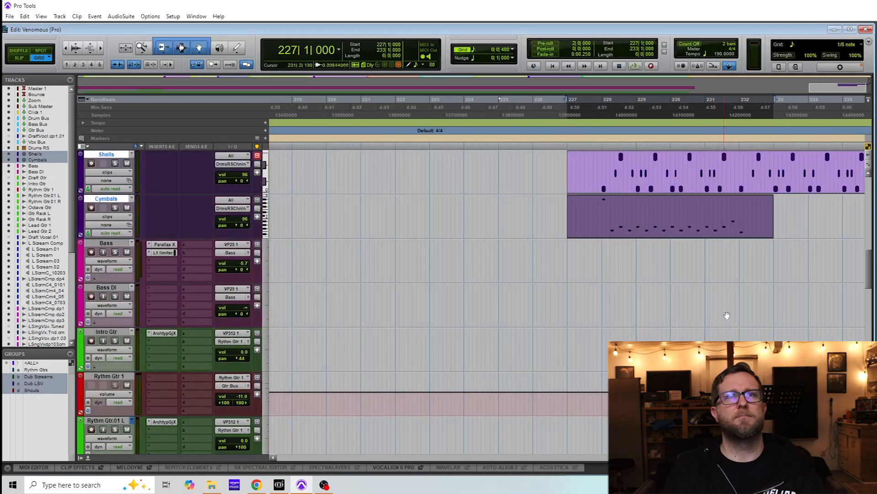
key(ctrl+d)
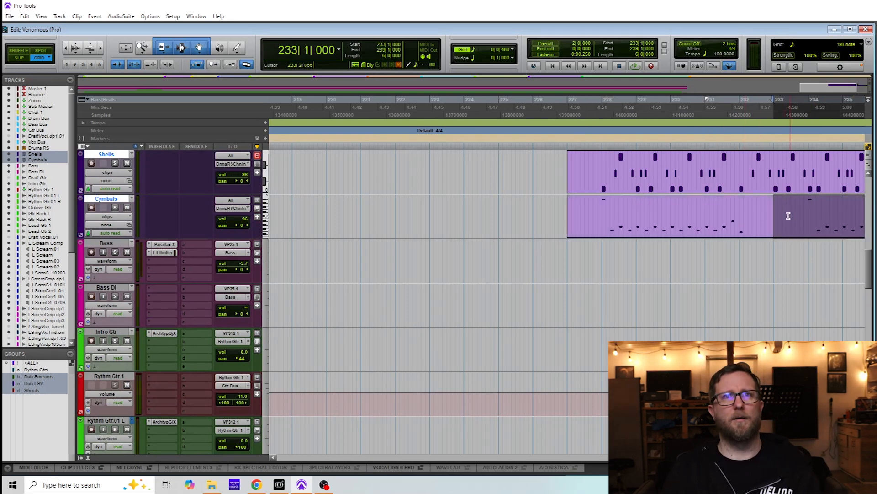
Step: Shift the duplicated Cymbals clip one bar earlier and extend its start to 232|4|480 to include its opening note
mouse_move(777, 211)
mouse_down()
mouse_move(813, 223)
mouse_move(787, 234)
mouse_move(774, 207)
mouse_up()
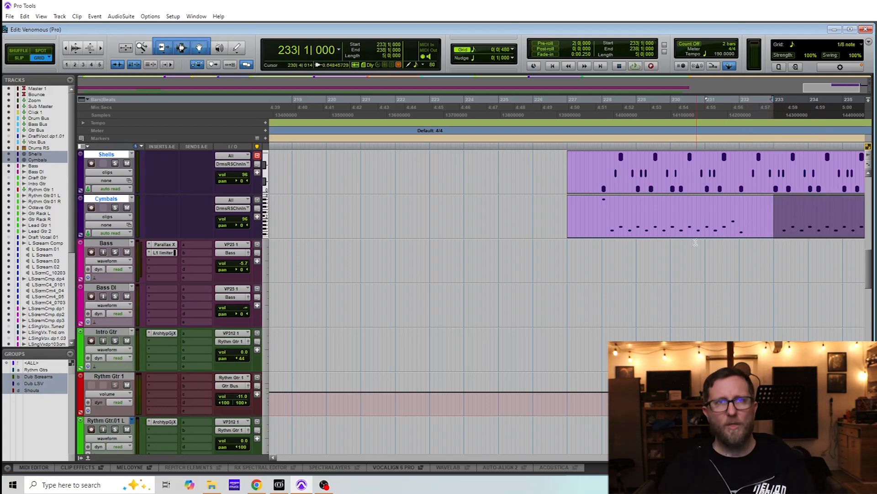
scroll(701, 245, right, 4)
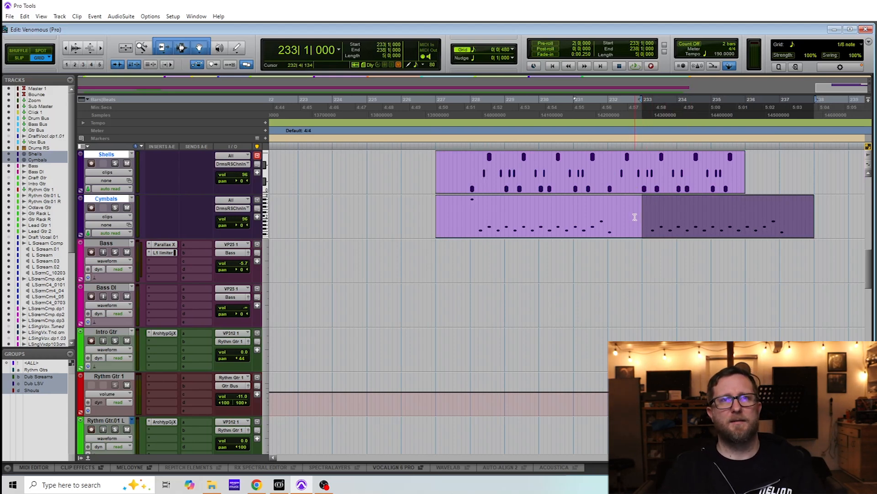
drag(645, 215, 638, 217)
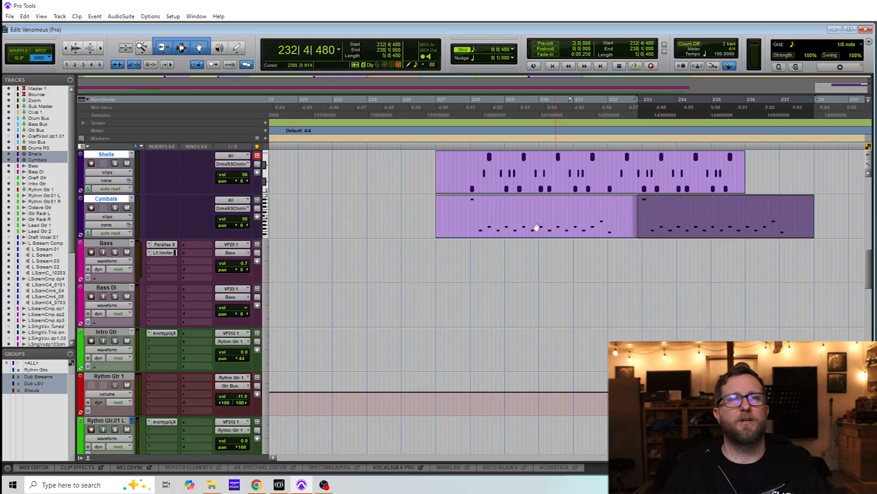
Step: Play the drum clips from 227|4|000 to check the cymbal transition between the two clips
click(426, 202)
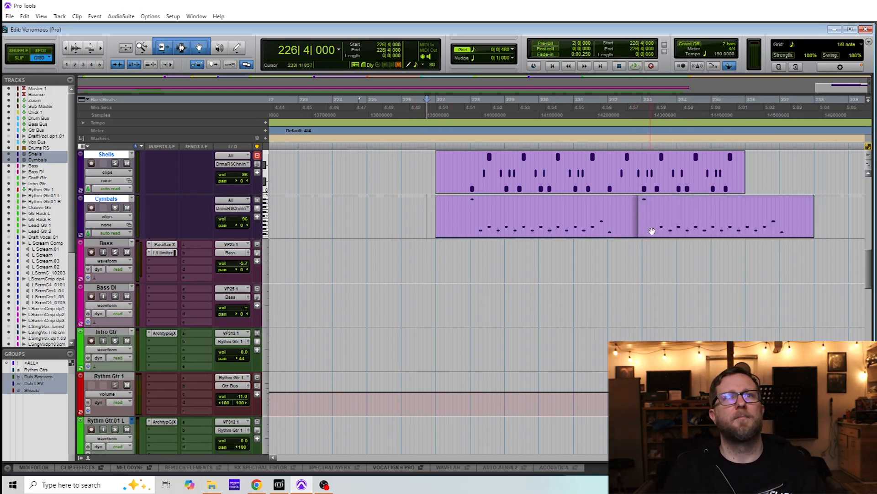
scroll(661, 244, up, 5)
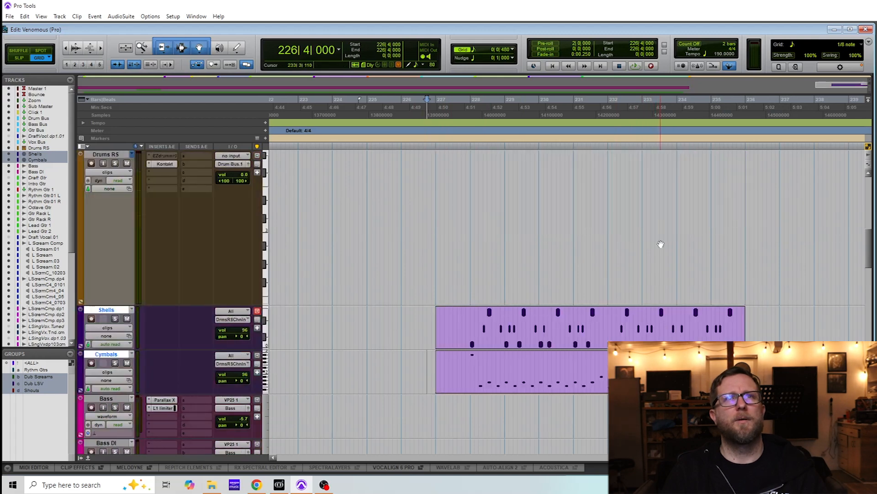
scroll(661, 244, down, 5)
click(462, 209)
key(space)
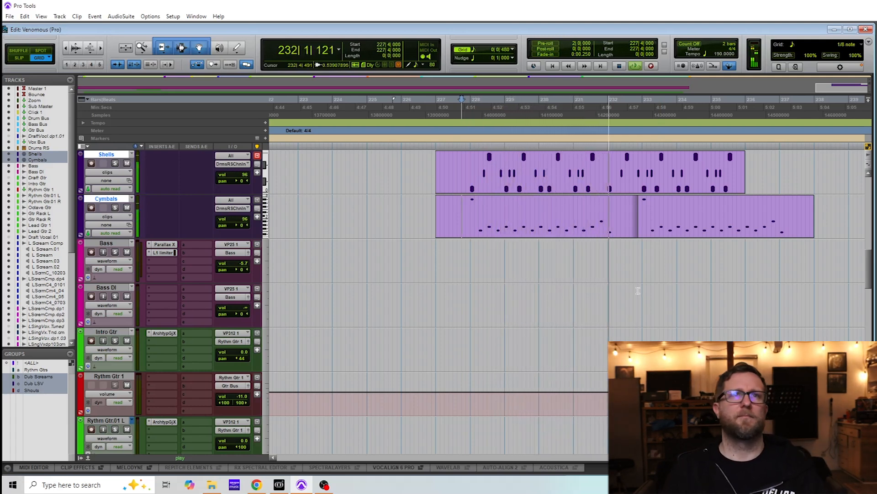
key(space)
Step: Move the second Cymbals clip one bar earlier to bar 232 and extend its start to 231|4|896 in Slip mode
drag(655, 232, 608, 241)
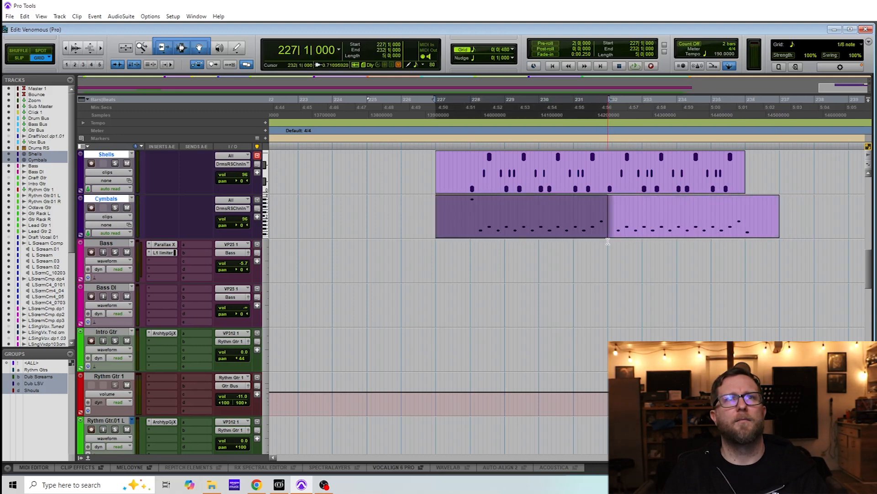
click(624, 224)
click(26, 58)
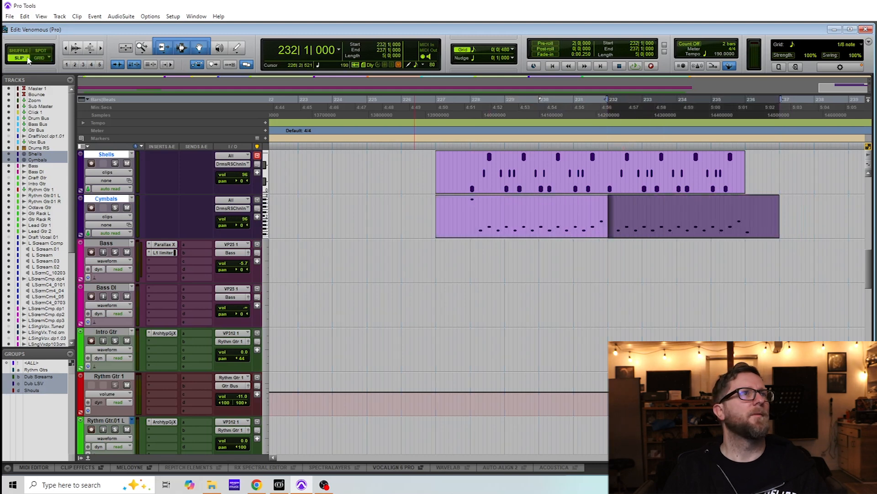
click(619, 211)
key(t)
key(t)
key(t)
key(t)
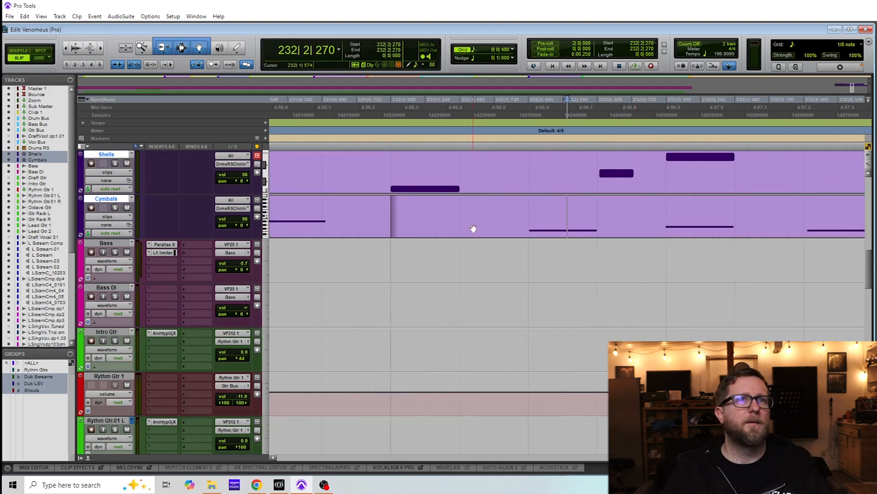
drag(395, 210, 382, 207)
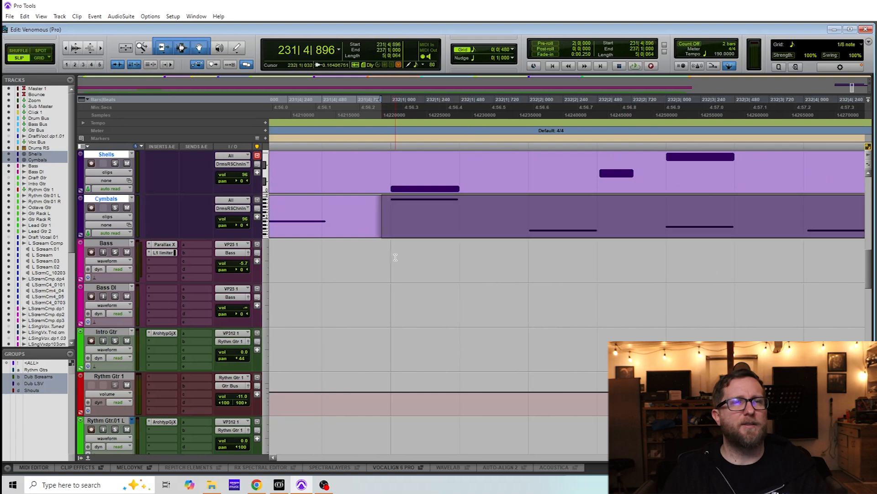
Step: Extend the end of the first Cymbals clip to 232|1|567, over the start of the second clip
key(r)
key(r)
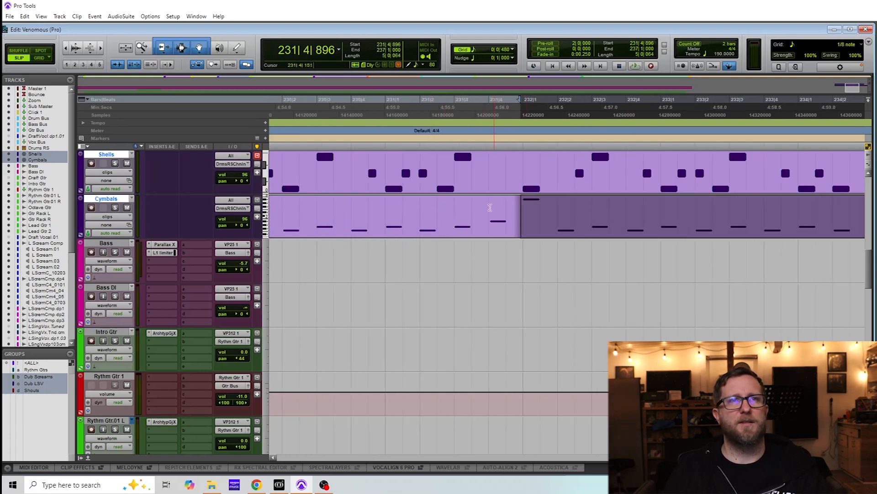
key(r)
key(r)
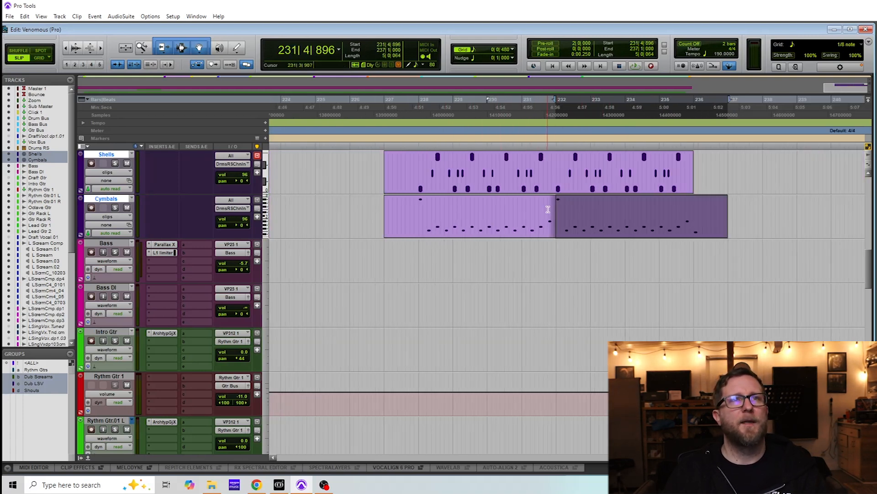
key(t)
key(r)
key(t)
key(t)
key(t)
key(t)
key(t)
drag(565, 213, 642, 219)
drag(533, 214, 615, 210)
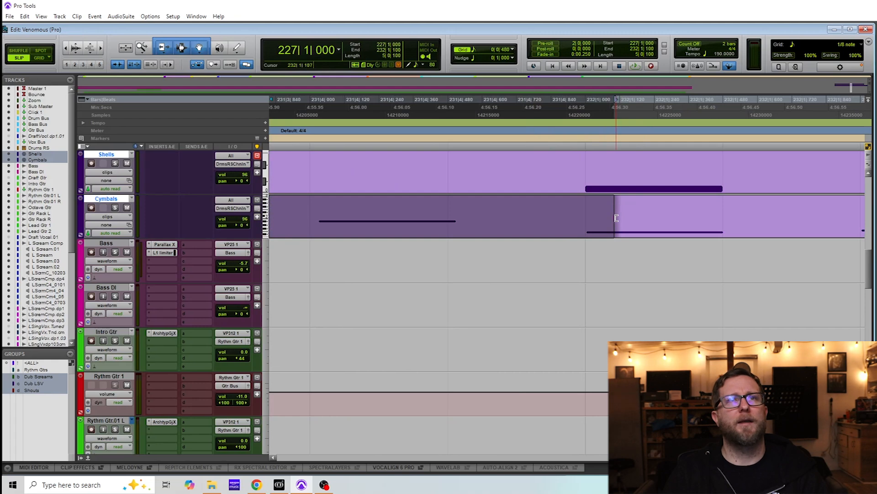
drag(619, 206, 618, 225)
click(573, 215)
key(r)
key(r)
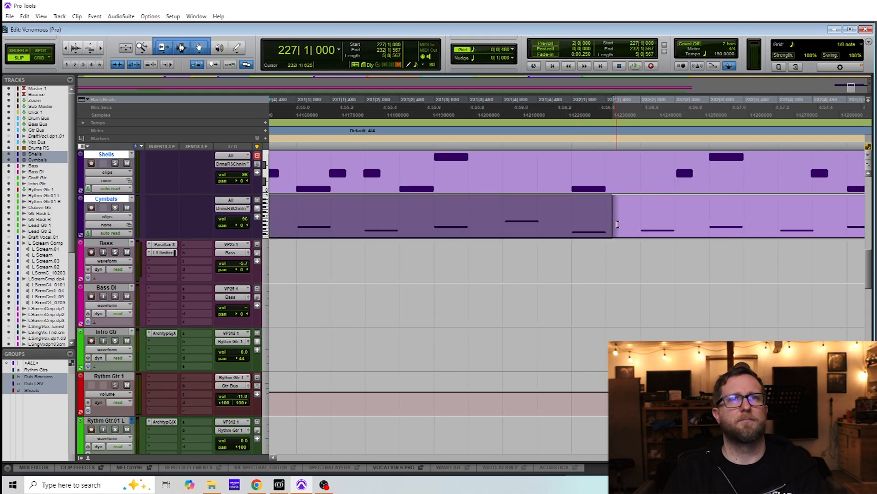
Step: Open the Cymbals part in the MIDI Editor and add a C#2 note with velocity 103 at 232|1|480
double_click(629, 233)
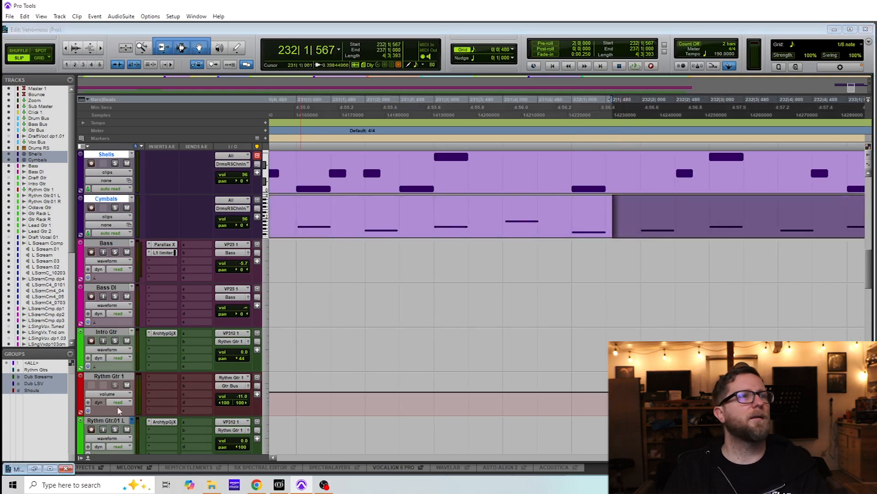
click(26, 469)
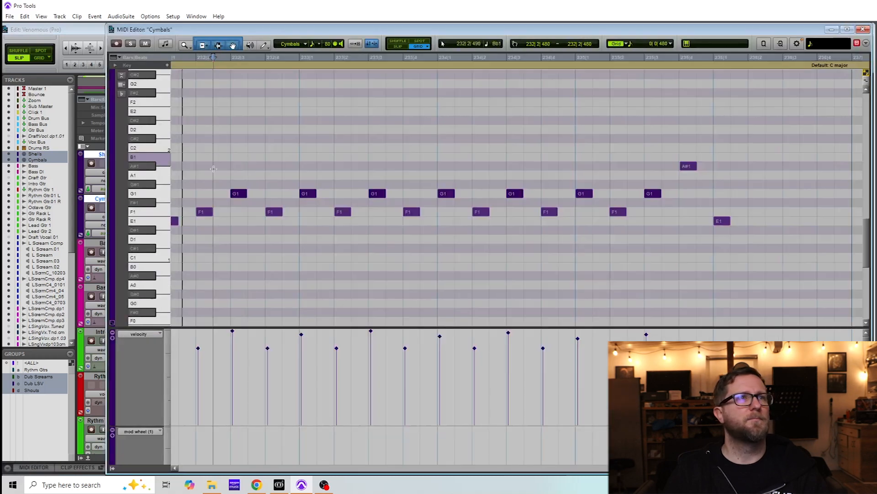
drag(208, 216, 209, 172)
drag(197, 148, 192, 141)
key(t)
key(t)
key(t)
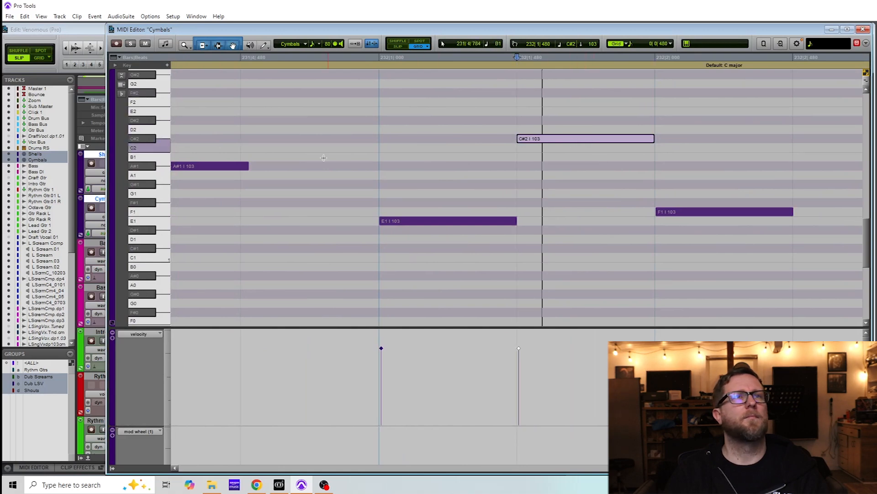
Step: Move the added cymbal note to C2 at 232|1|000 and audition it from 231|4|480
click(216, 131)
key(space)
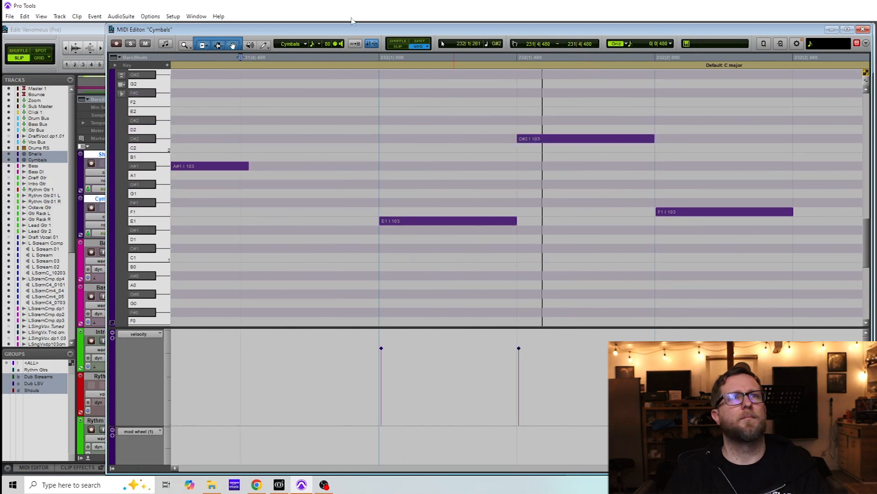
drag(576, 141, 421, 151)
click(689, 218)
click(293, 136)
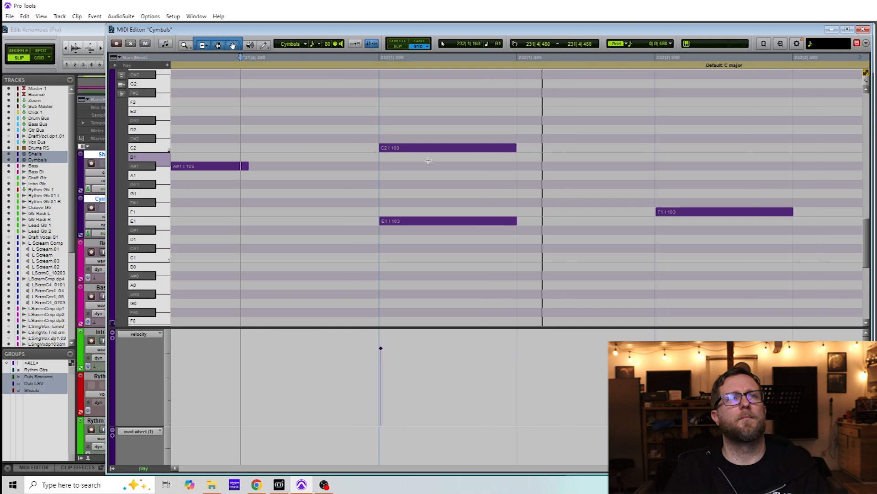
Step: Raise the C2 note at 232|1|000 to C#2 and set its velocity to 117
click(436, 147)
drag(440, 144, 440, 138)
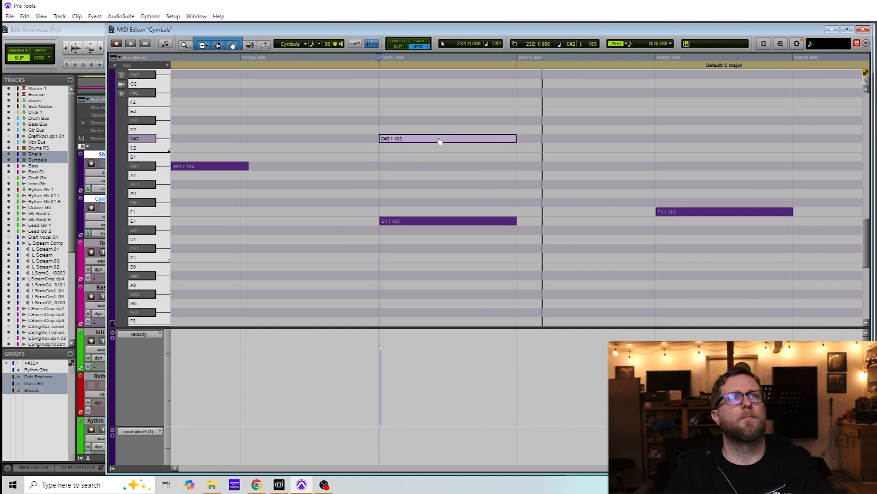
click(274, 114)
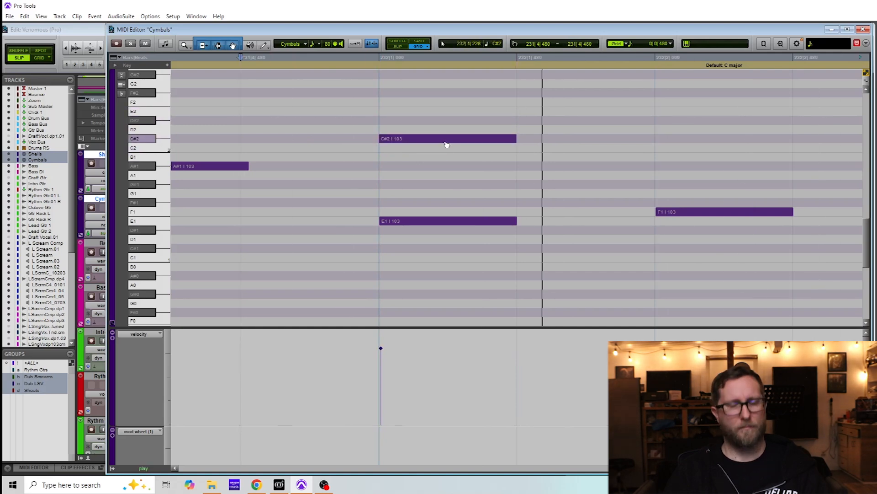
click(420, 138)
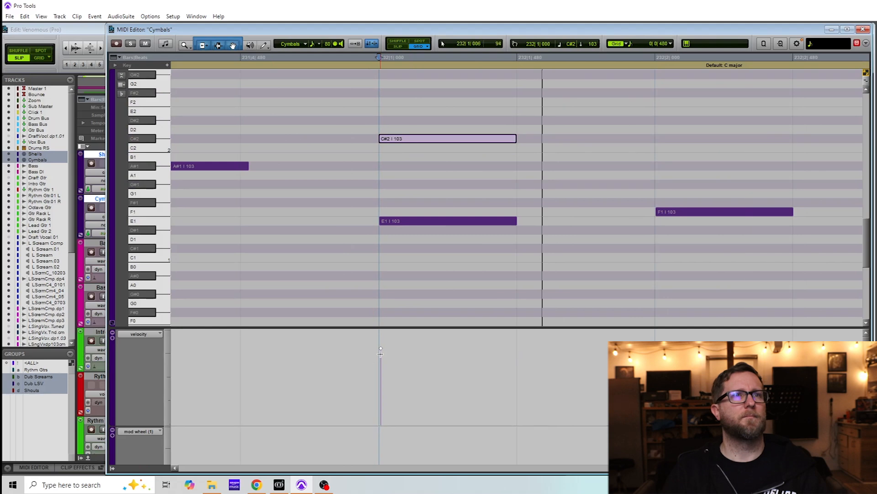
drag(382, 350, 380, 338)
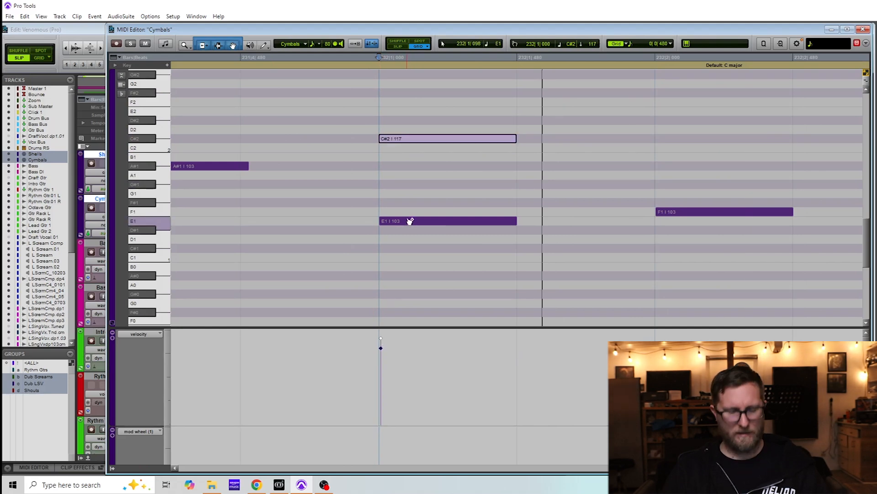
Step: Copy the C#2 note up to F#2 and, in Slip mode, shift the copy to 232|1|013
key(r)
drag(482, 145, 485, 96)
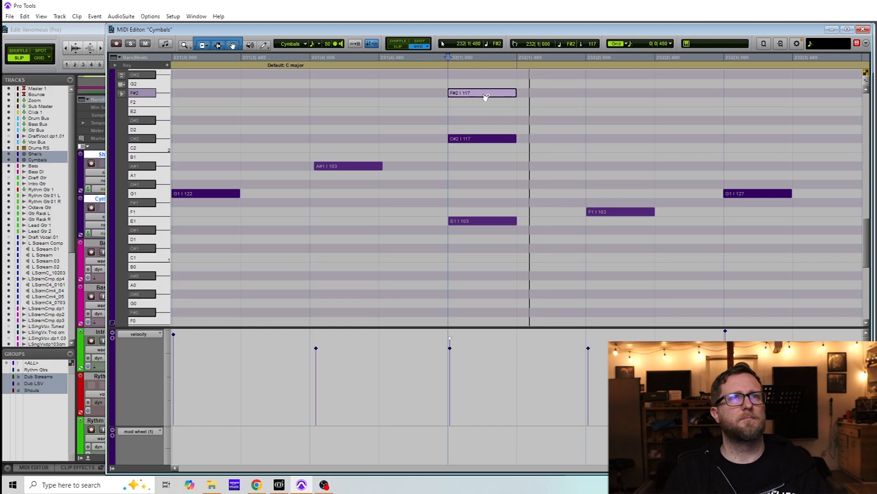
click(400, 47)
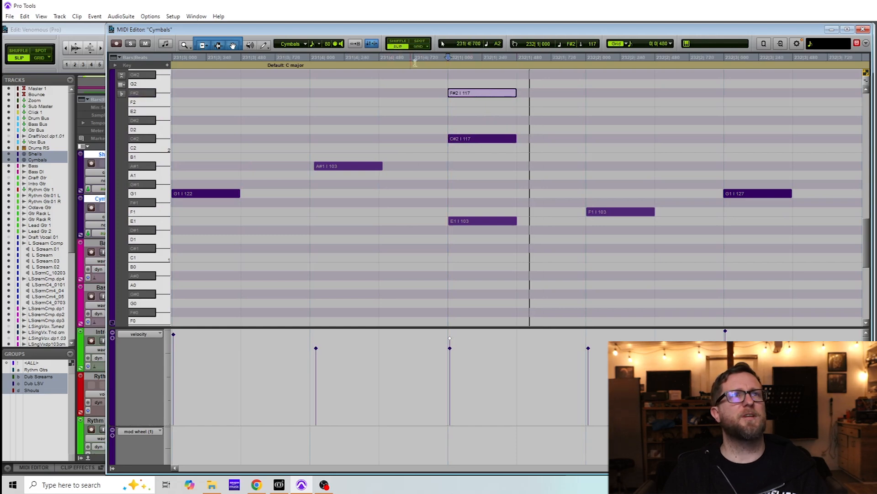
scroll(487, 140, up, 4)
key(t)
key(t)
key(t)
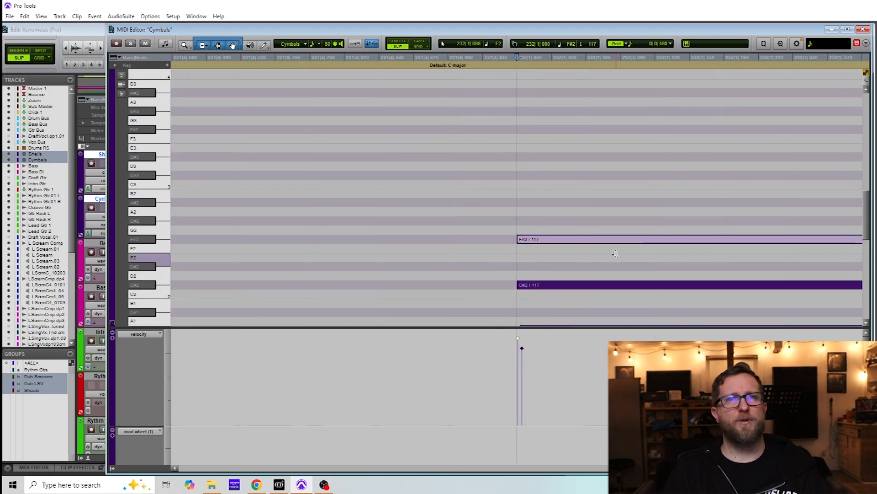
drag(569, 241, 584, 243)
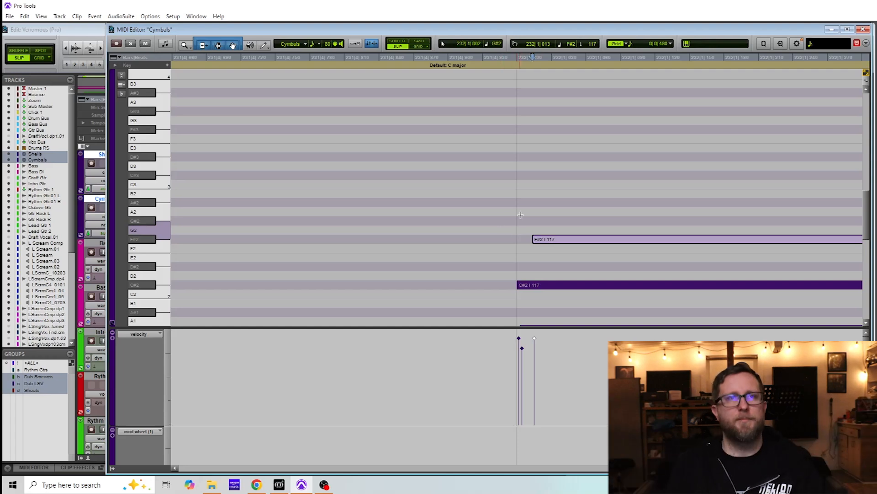
Step: Select the C#2 and F#2 notes and shift both slightly earlier so the C#2 note starts at 231|4|958
key(r)
key(r)
scroll(501, 227, down, 4)
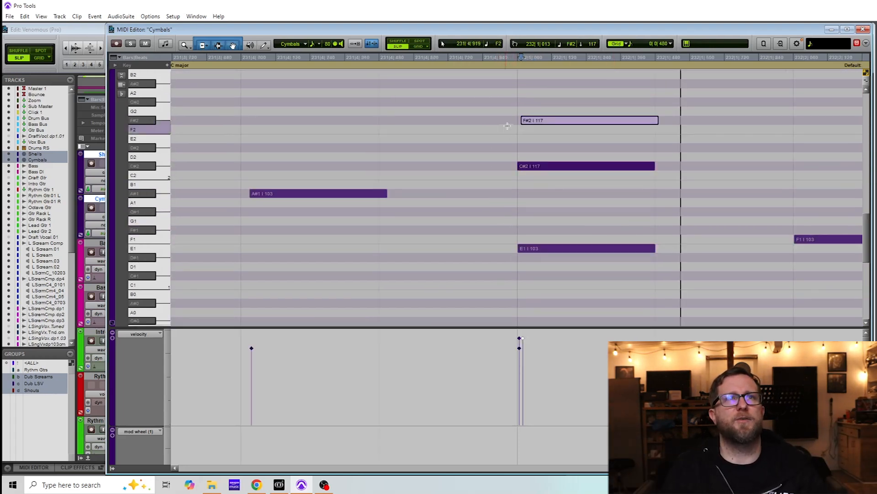
key(r)
key(r)
key(t)
drag(515, 93, 560, 209)
key(t)
key(t)
key(t)
key(t)
key(t)
key(t)
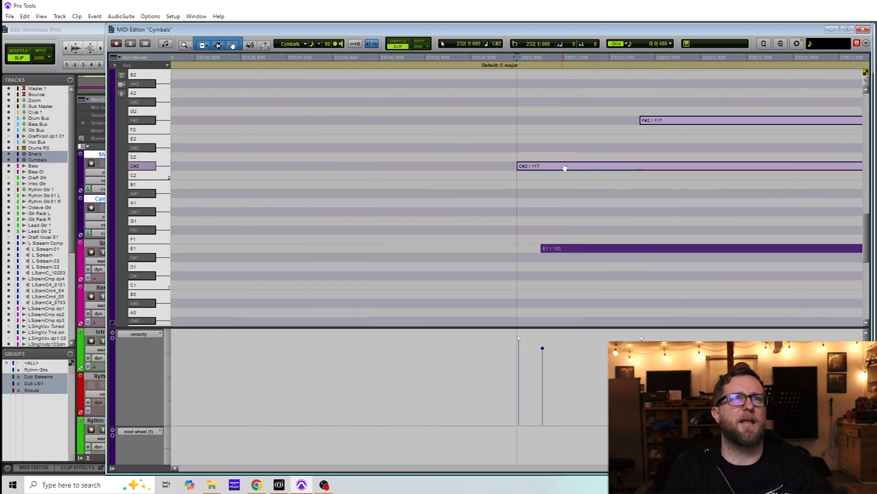
drag(564, 166, 549, 169)
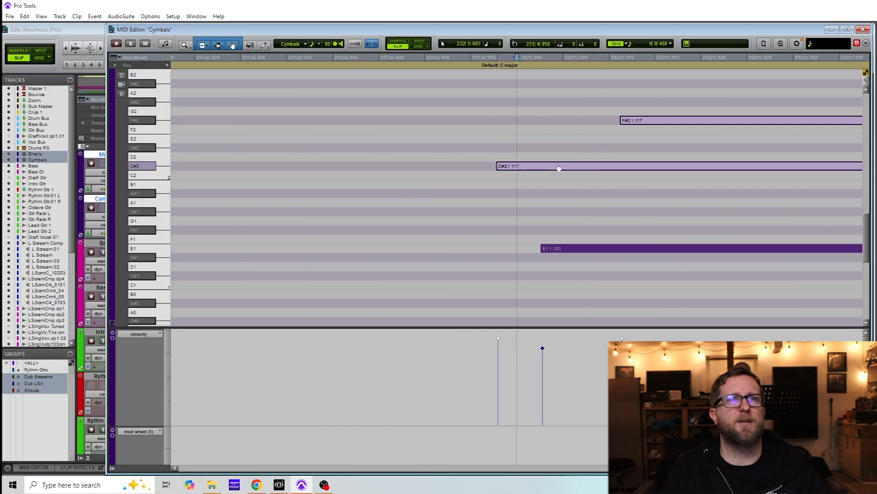
Step: Deselect the crash notes and audition the transition into bar 232 from 230|4|873
click(574, 179)
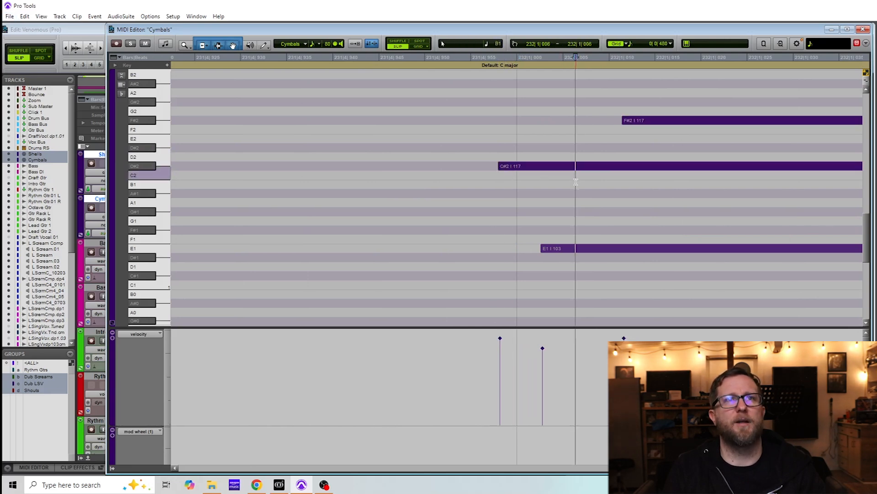
key(r)
key(r)
key(r)
key(r)
key(r)
key(r)
key(r)
click(234, 106)
key(space)
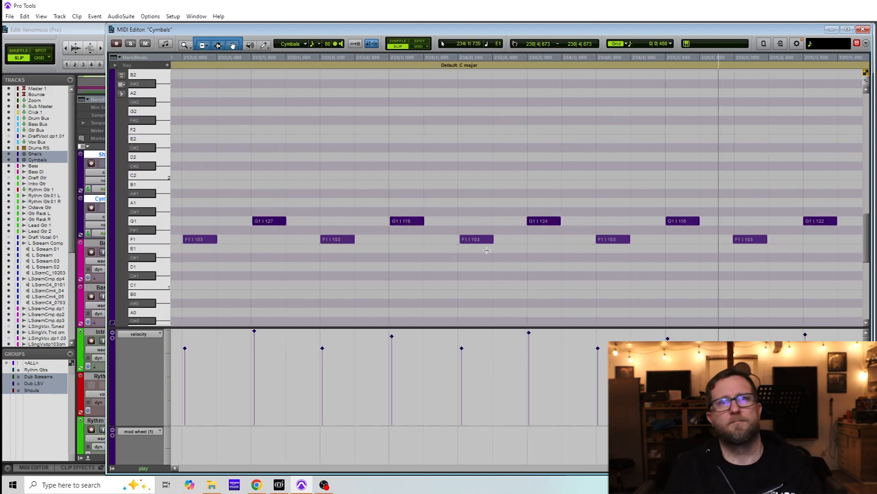
Step: Audition the Cymbals part from 232|4|845 and delete the A#1 note at 235|4 and the E1 note at bar 236
drag(647, 157, 727, 267)
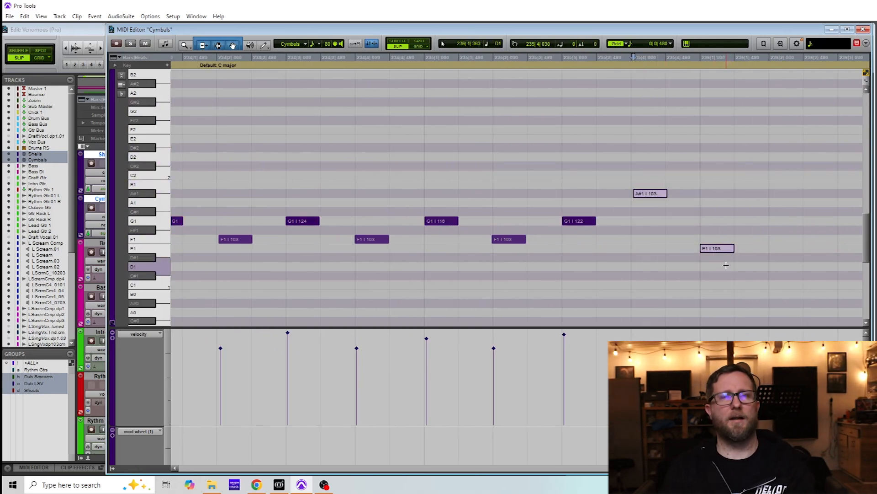
key(r)
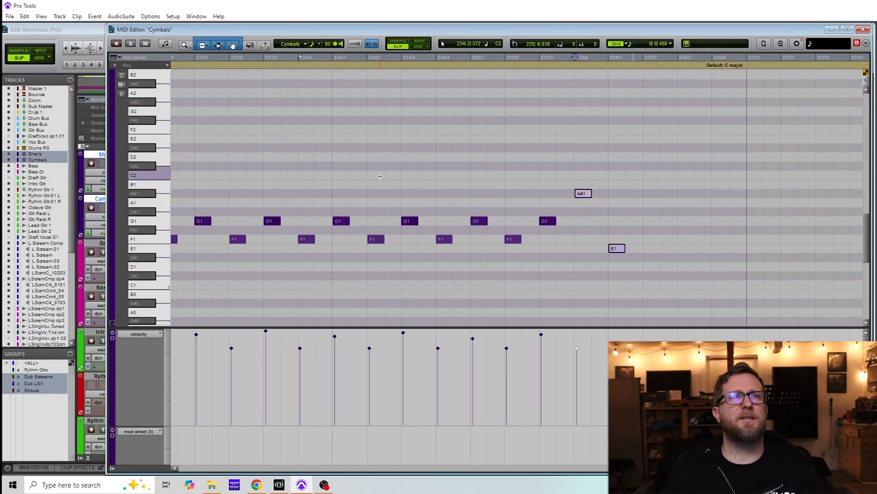
click(189, 118)
key(space)
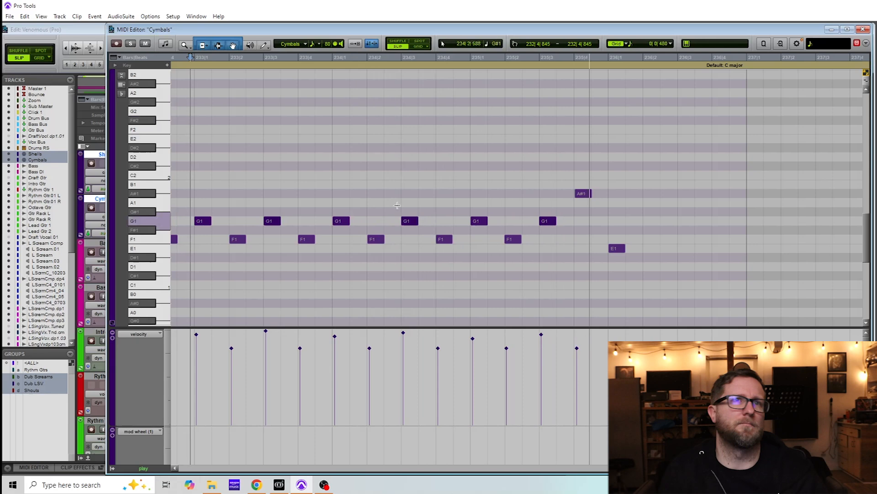
key(space)
drag(578, 186, 651, 302)
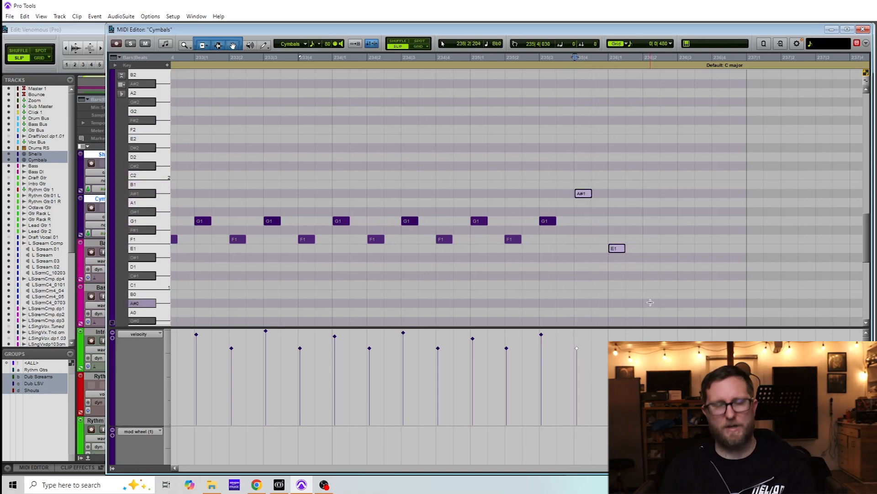
key(Delete)
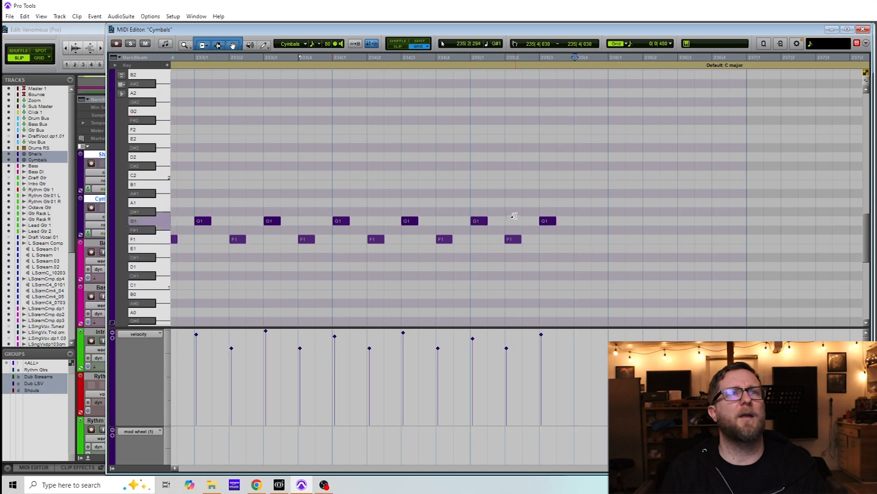
Step: Copy the last G1 note to C#2 at 236|1|000 and audition it from 234|3|480
click(549, 224)
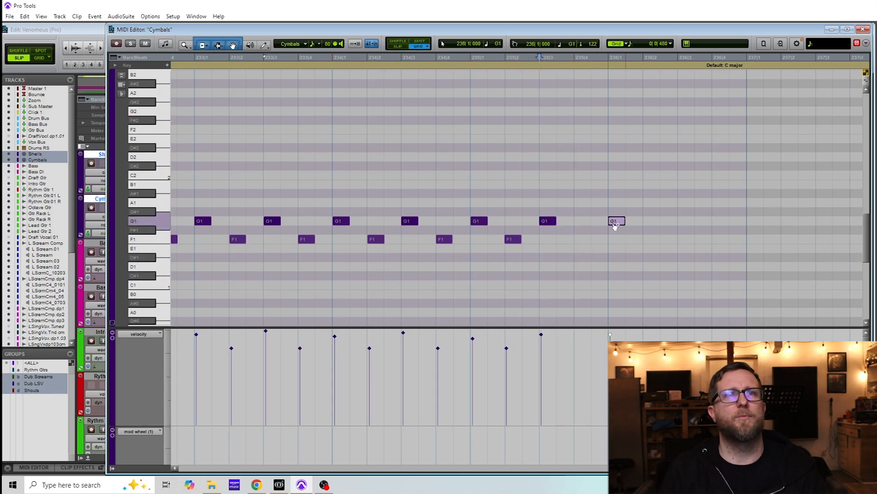
drag(616, 215, 618, 169)
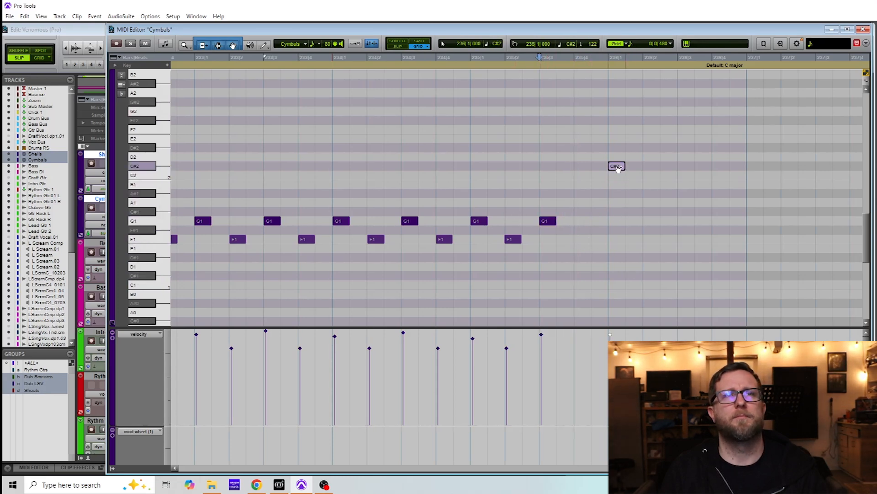
click(425, 159)
key(space)
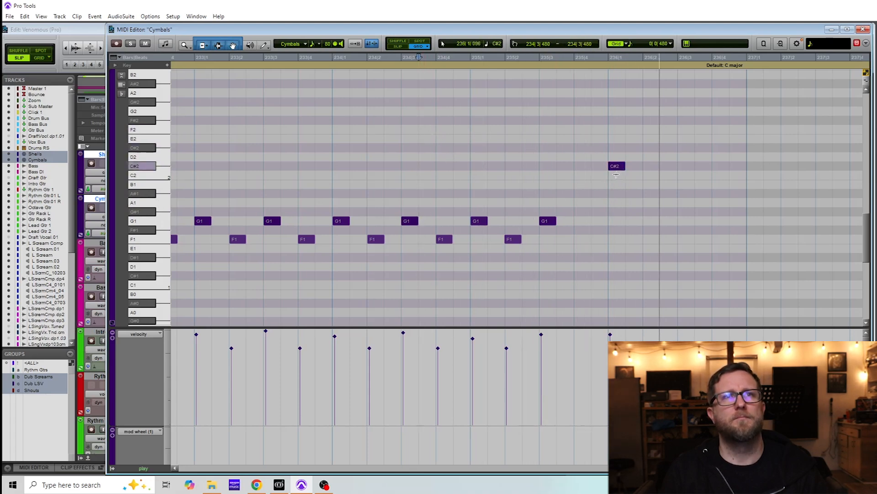
Step: Audition the Cymbals part from 232|4|480 and 233|2|480, and delete the G1 and F1 notes in bar 235
click(174, 128)
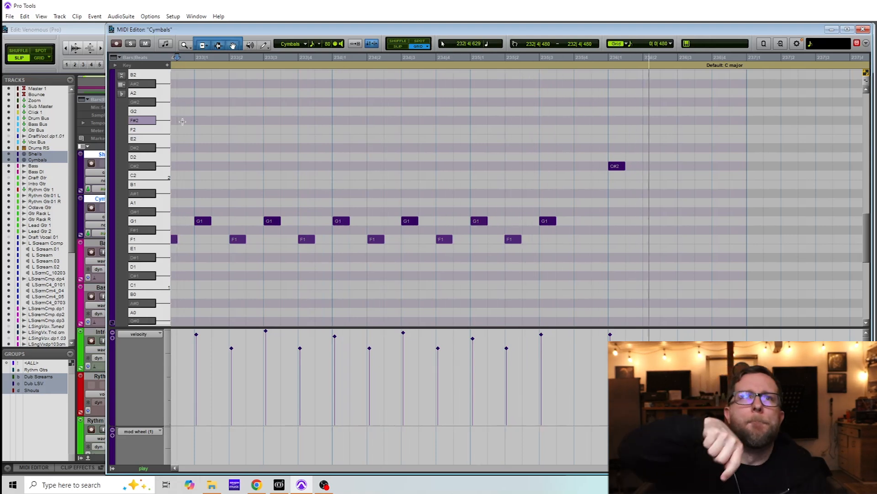
key(space)
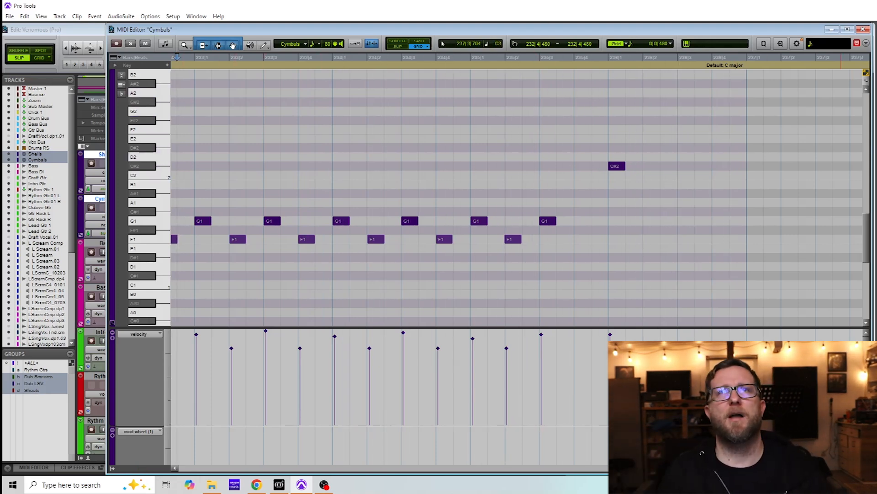
click(242, 153)
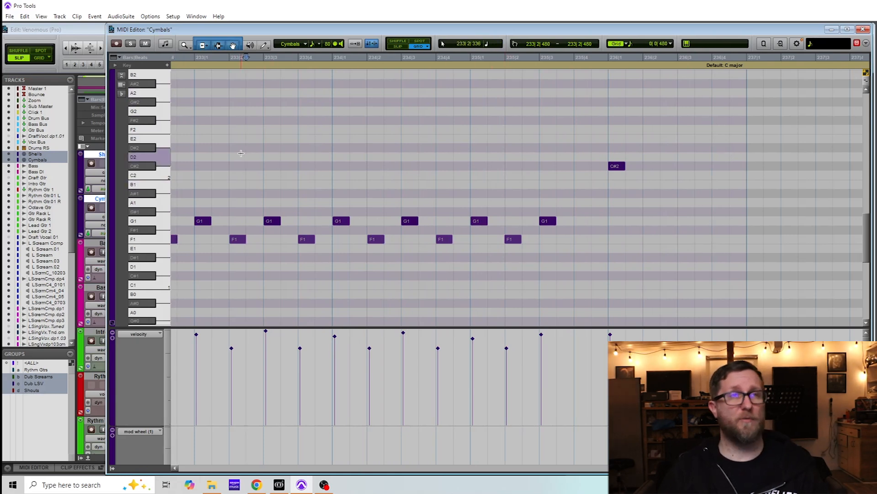
key(space)
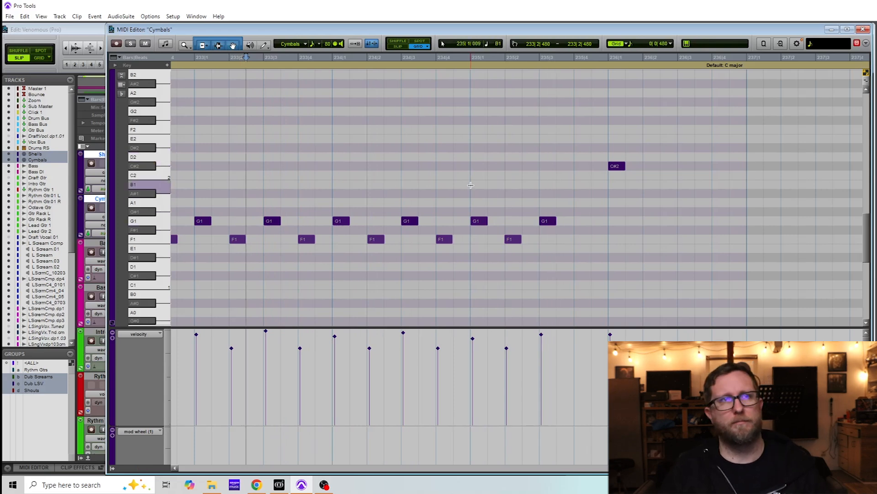
drag(471, 185, 608, 270)
key(Delete)
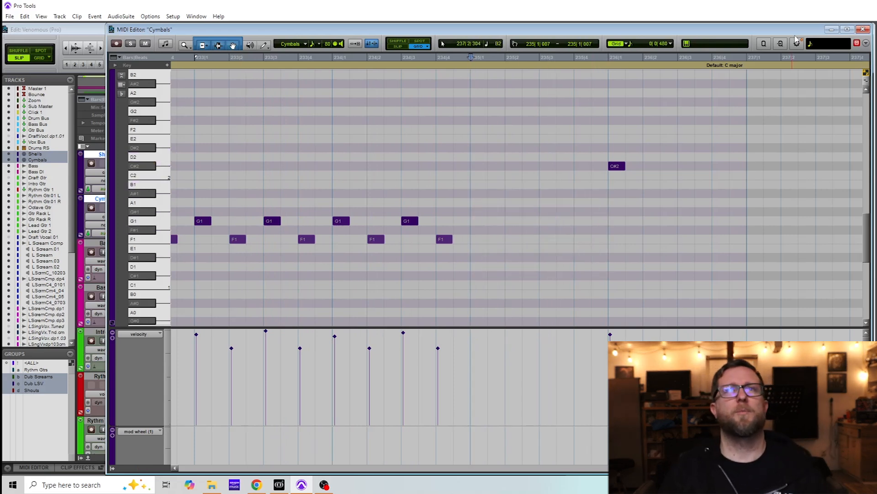
Step: Return to the Edit window and open the Shells clip in the MIDI Editor
click(833, 30)
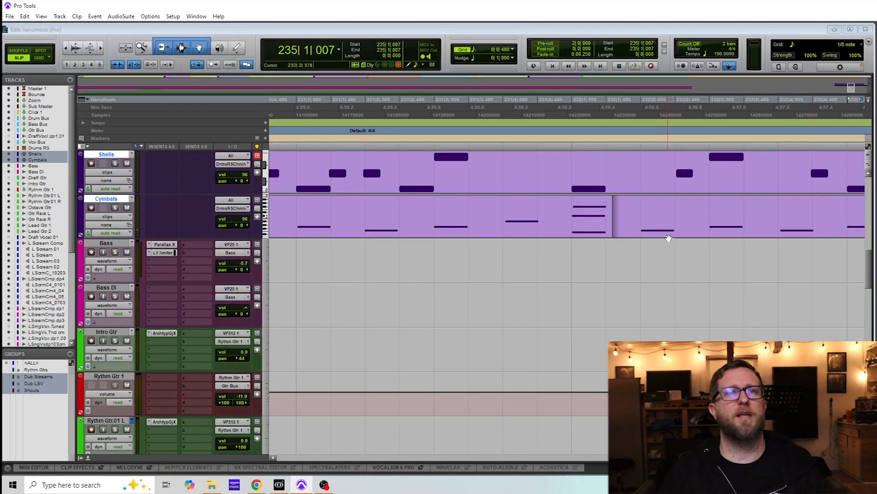
key(r)
key(r)
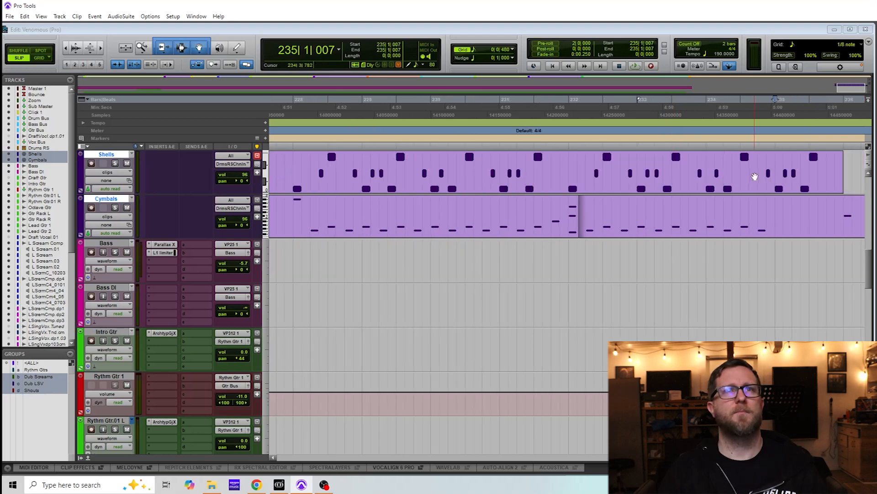
double_click(755, 169)
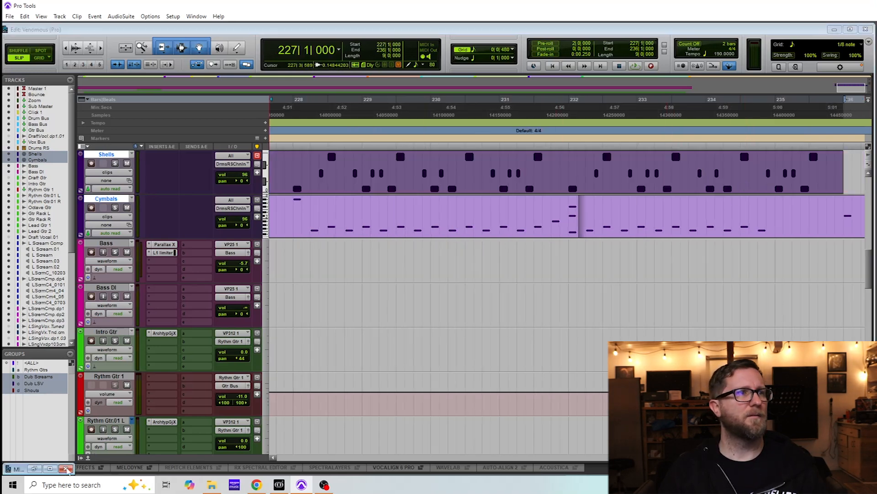
click(34, 469)
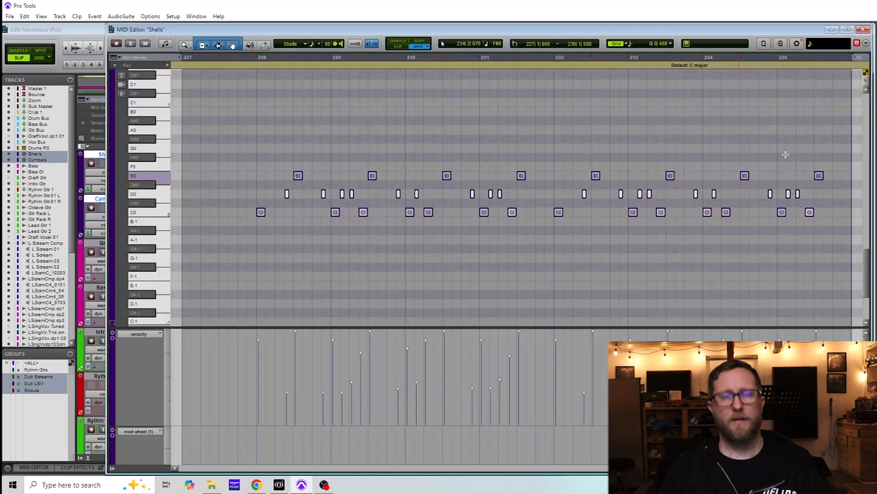
Step: Audition the Shells part from 231|3|480 and delete all its notes from beat 234|4 onward
click(784, 173)
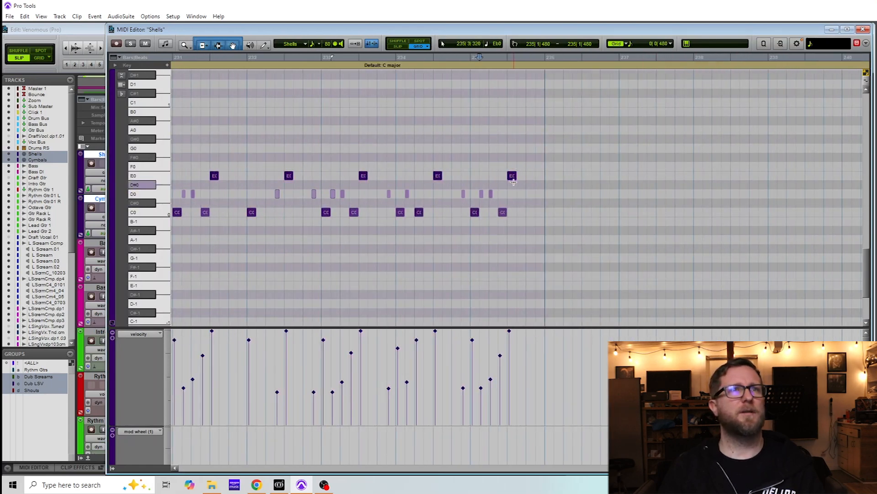
click(249, 140)
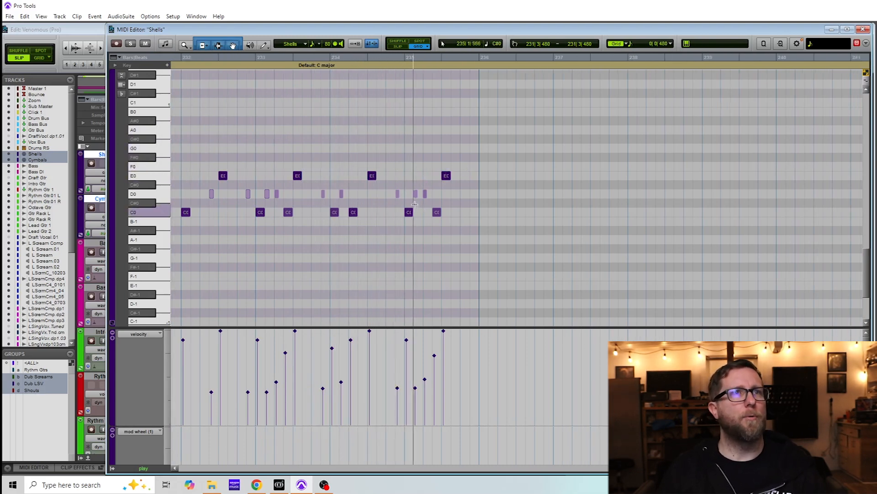
click(383, 192)
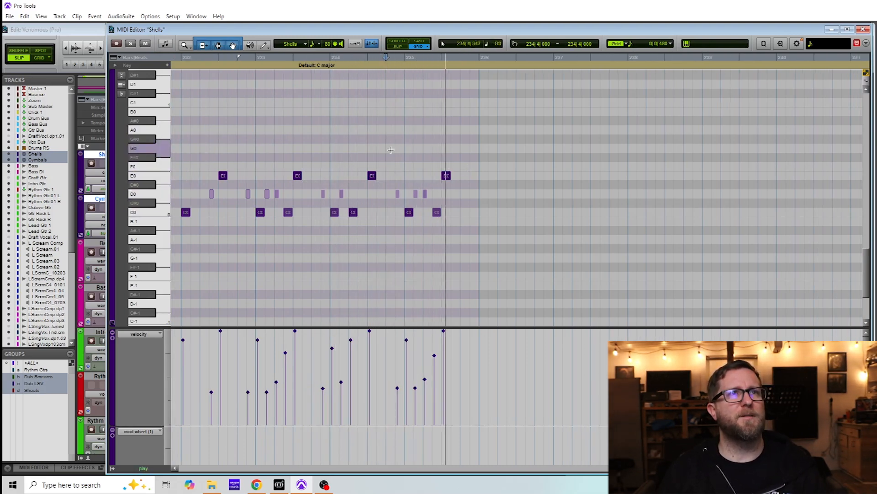
drag(387, 151, 462, 231)
key(Delete)
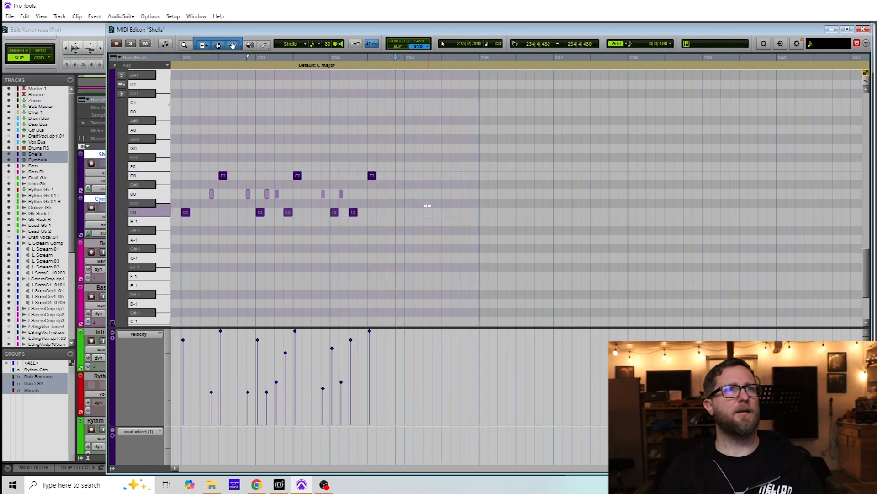
Step: Copy Shells notes to place C0 at 234|4|480, E0 at 235|1|000 and C0 at 235|2|480, all at velocity 127
key(t)
key(t)
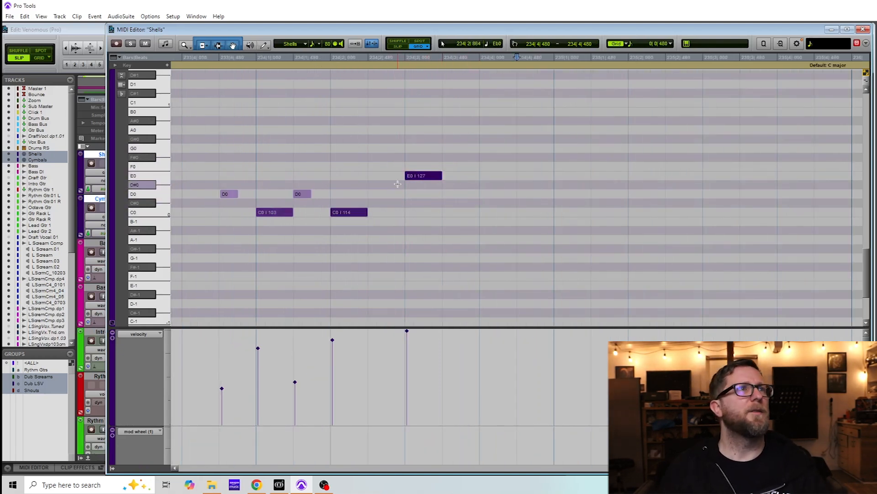
drag(421, 178, 584, 177)
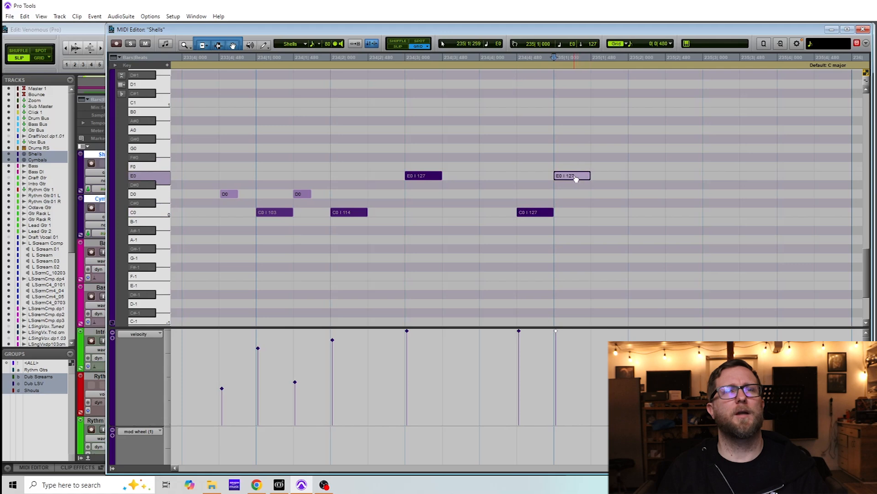
drag(537, 218, 639, 215)
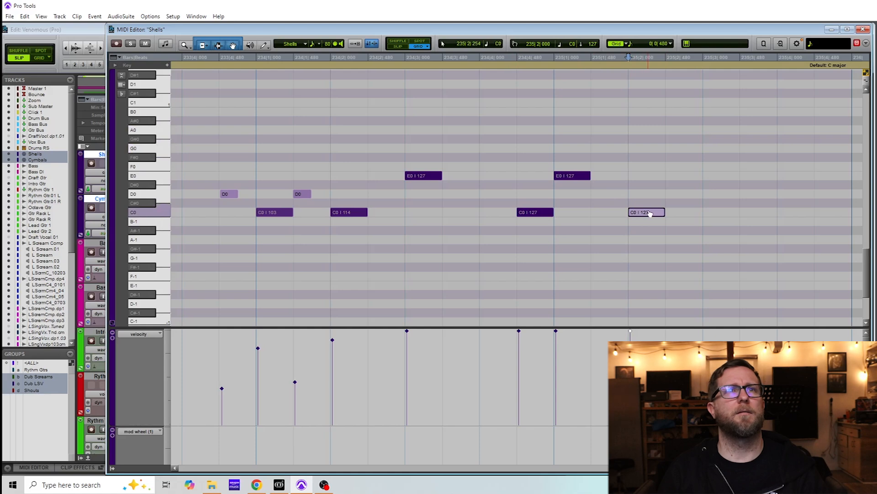
drag(649, 214, 681, 215)
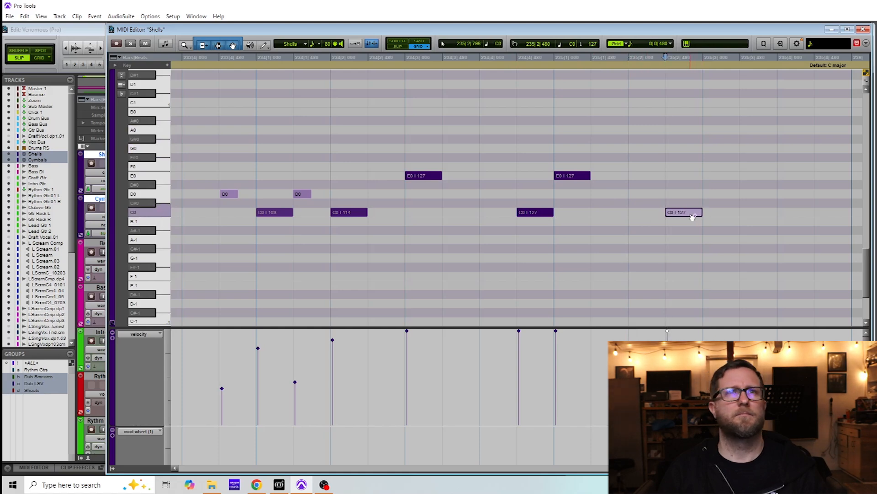
Step: Copy further velocity 127 notes as a fill: D#0 at 235|3|000, D1 at 235|3|480, C#1 at 235|4|000 and A0 at 235|4|480
drag(692, 217, 726, 179)
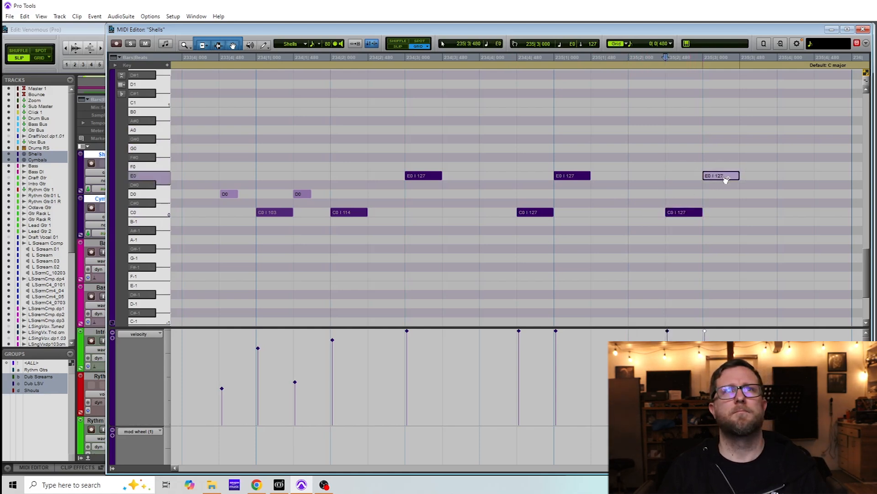
drag(725, 180, 766, 86)
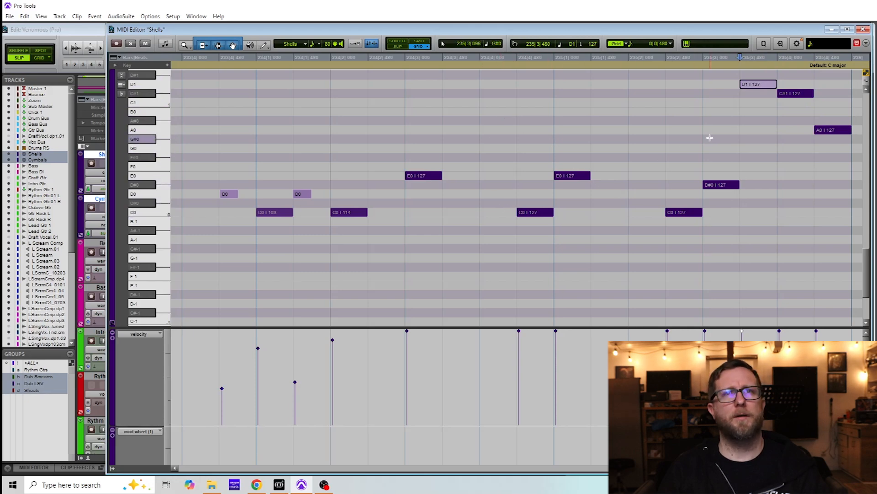
Step: Set the grid to 1/16 note, move the C0 note at 235|2|480 to 235|1|720 and shorten it to end at 235|2|000
scroll(485, 151, right, 1)
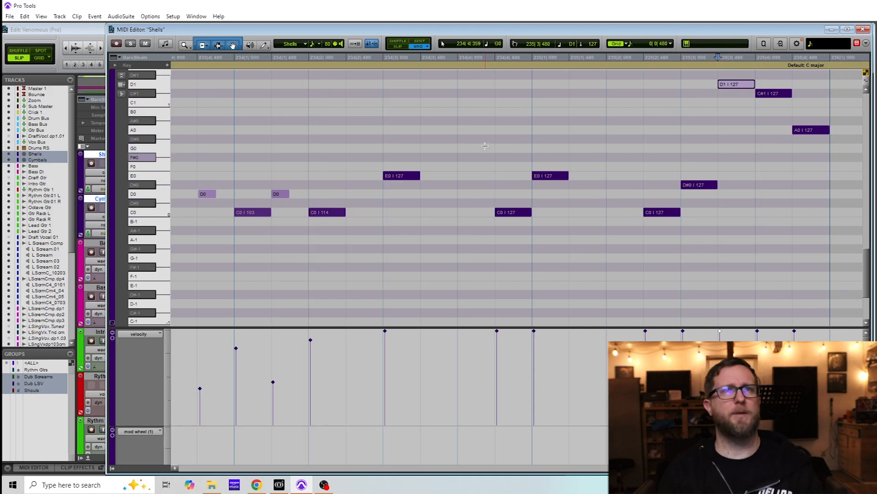
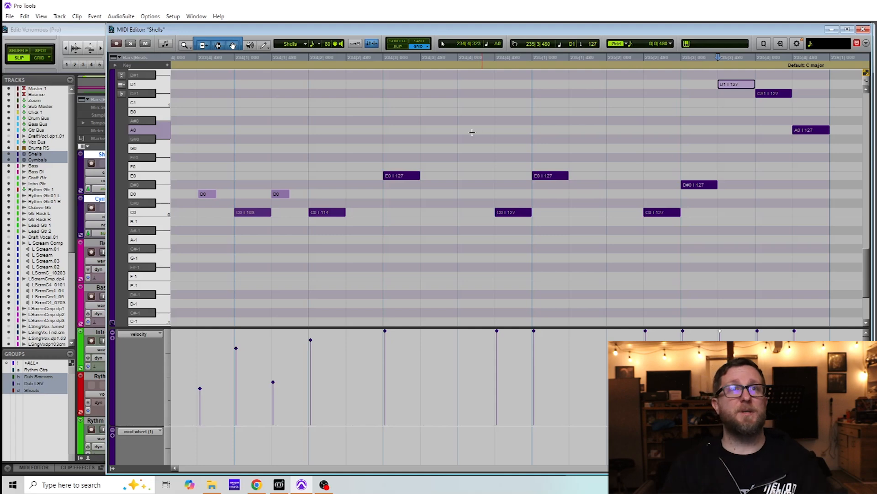
click(641, 44)
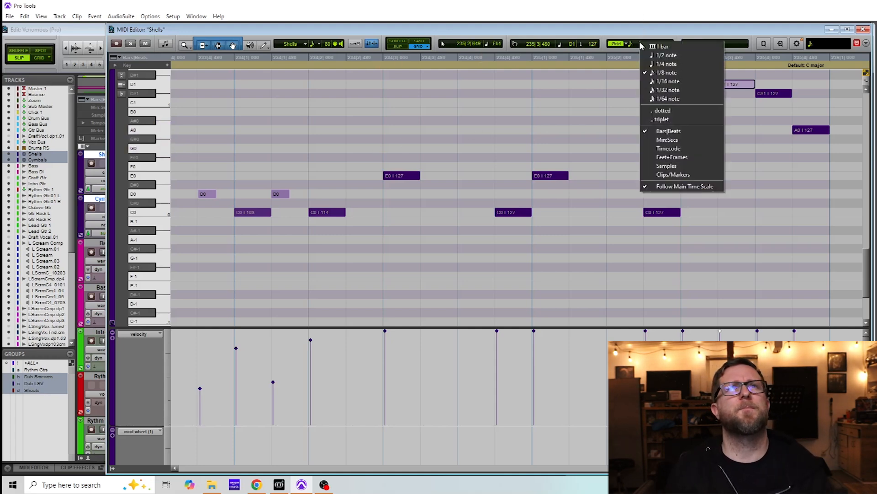
click(672, 86)
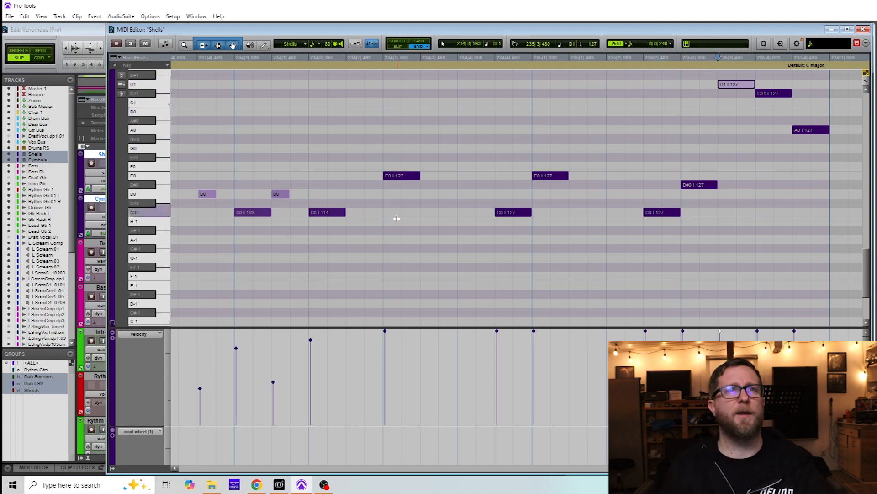
scroll(394, 210, right, 2)
scroll(394, 209, right, 2)
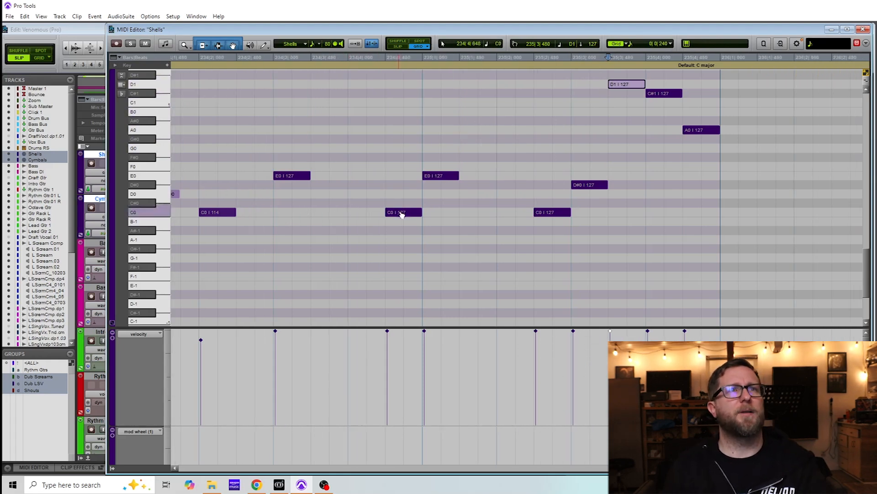
drag(561, 212, 496, 214)
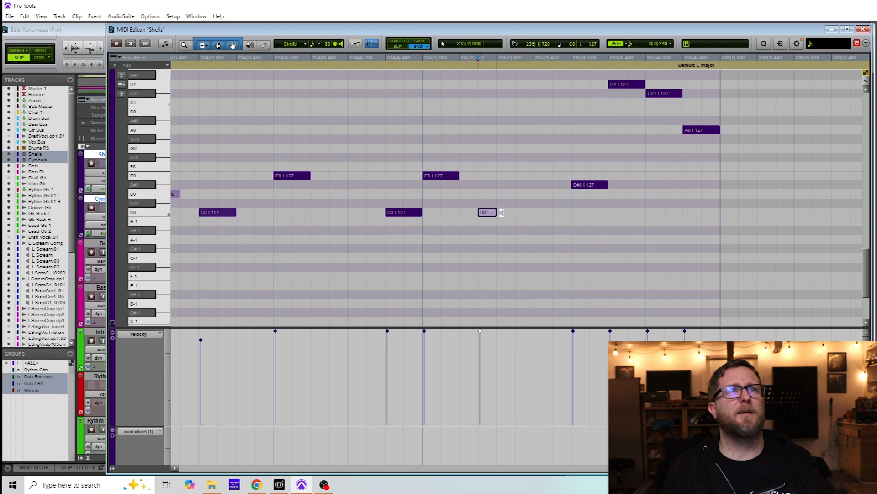
Step: Move the fill's D#0, D1, C#1 and last note (as A#0) to consecutive 1/16 positions from 235|2|000, shorten them to 1/16, and audition from 234|2|000
drag(595, 187, 531, 190)
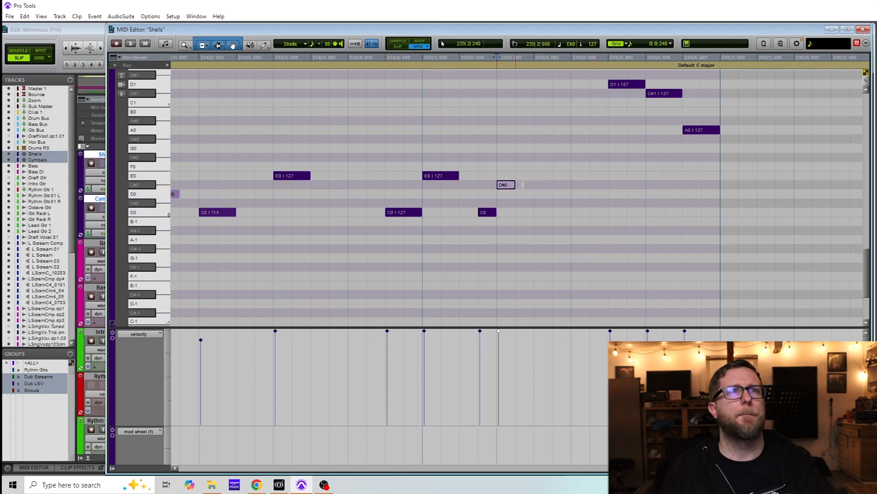
drag(625, 86, 533, 84)
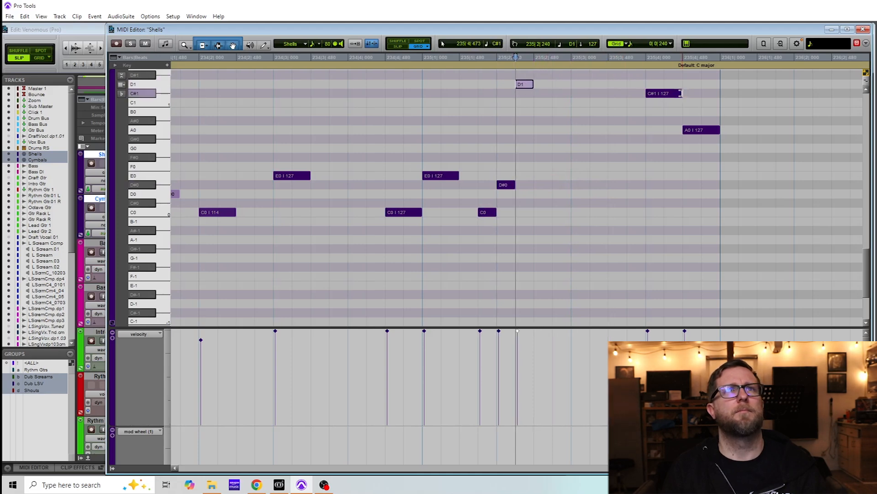
drag(675, 95, 565, 98)
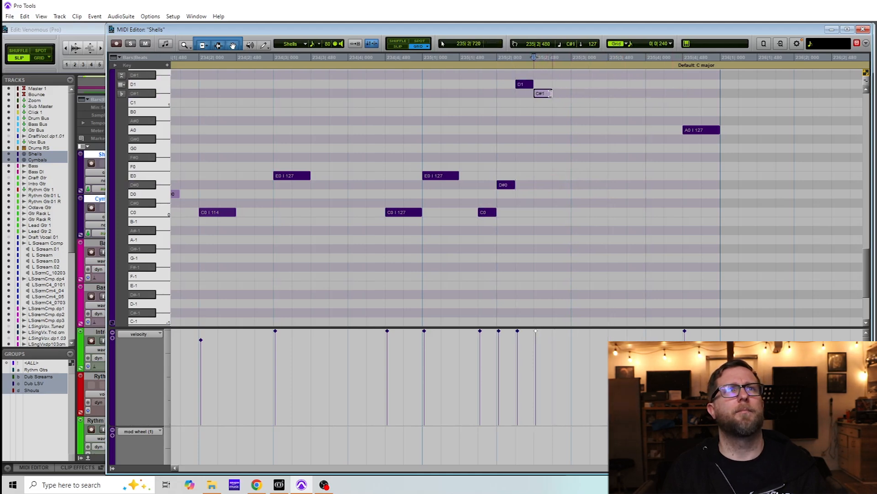
drag(718, 132, 571, 122)
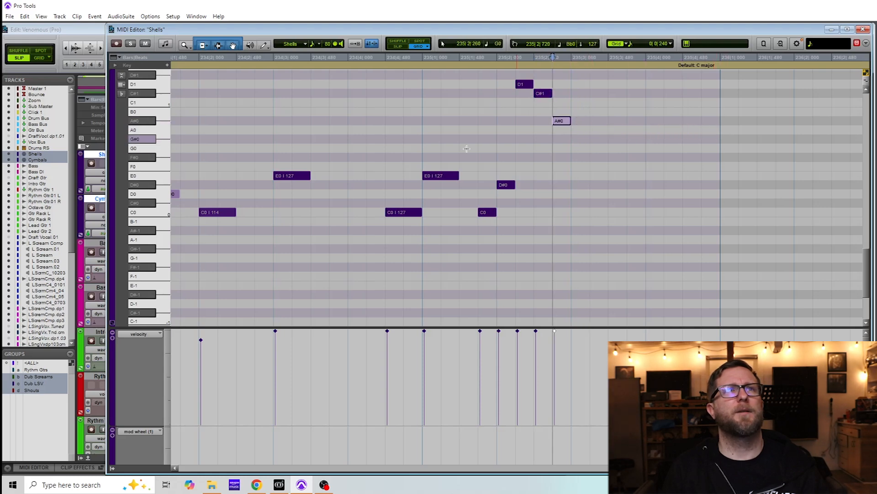
click(202, 101)
key(space)
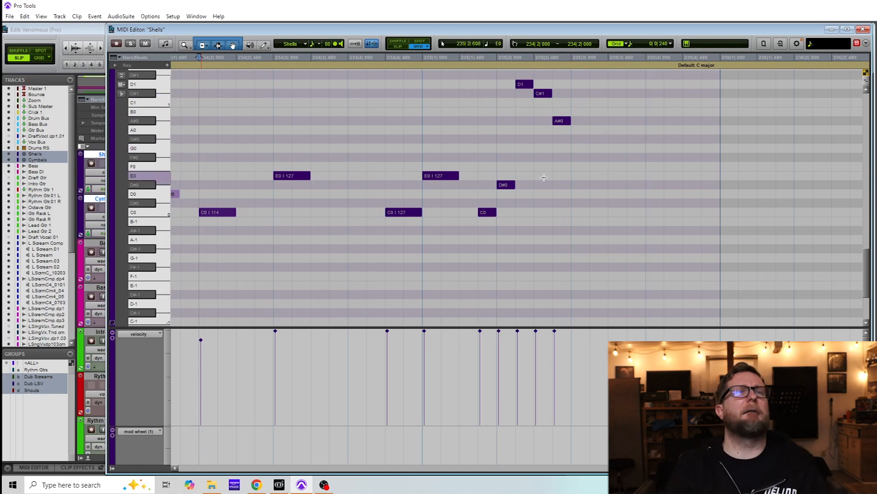
Step: Set the grid to 1/8 note, move the E0 note at 235|1|000 to 235|1|480, and move the following C0 to 235|2|480
click(637, 46)
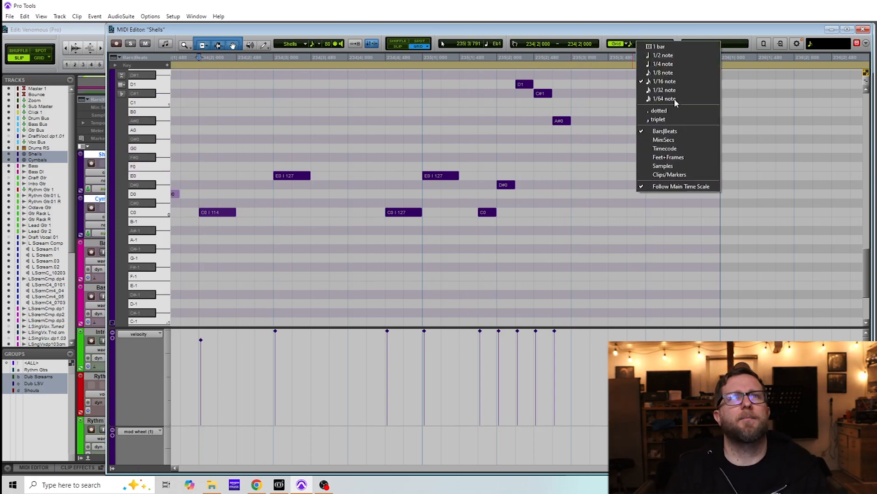
click(663, 69)
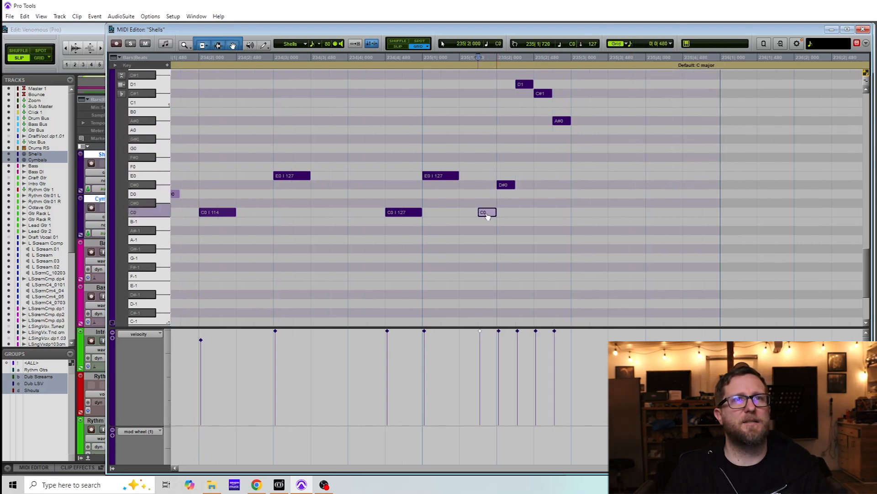
click(351, 139)
key(space)
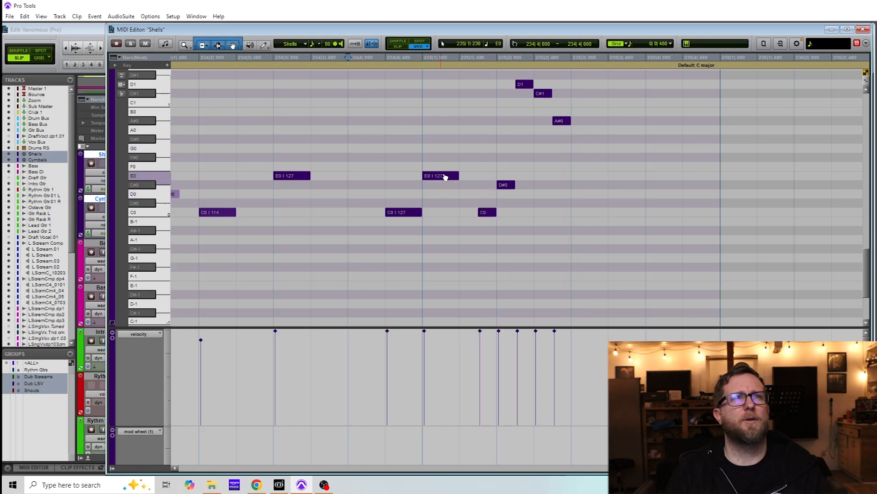
drag(442, 176, 480, 176)
drag(482, 213, 498, 217)
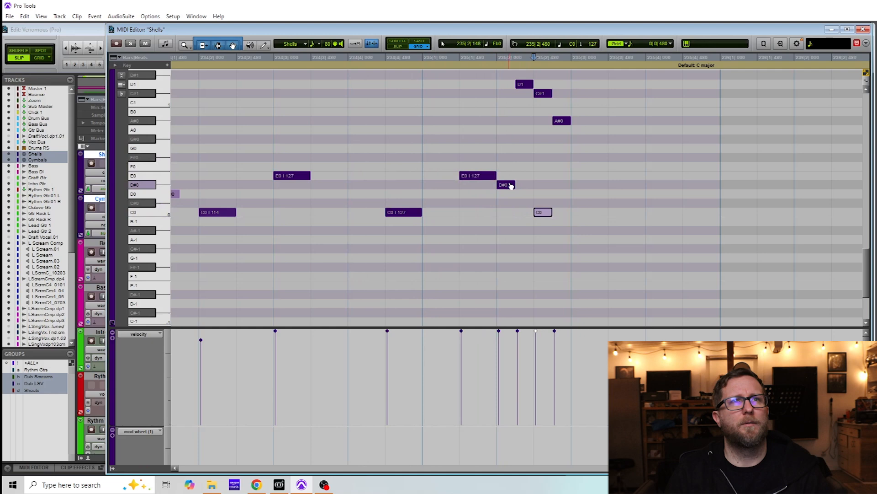
Step: Move D#0 to 235|3|000 and the D1, C#1 and A#0 group to start at 235|3|480, and audition the fill from 234|4|000
drag(506, 184, 597, 187)
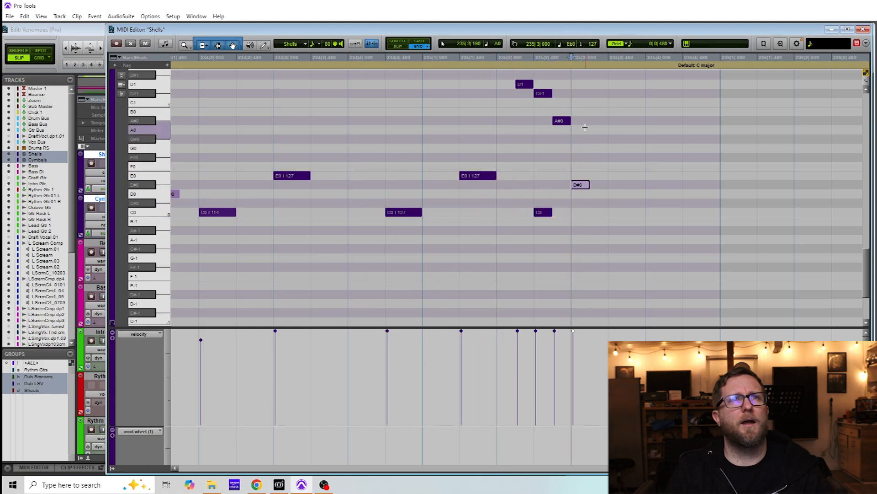
drag(506, 77, 560, 143)
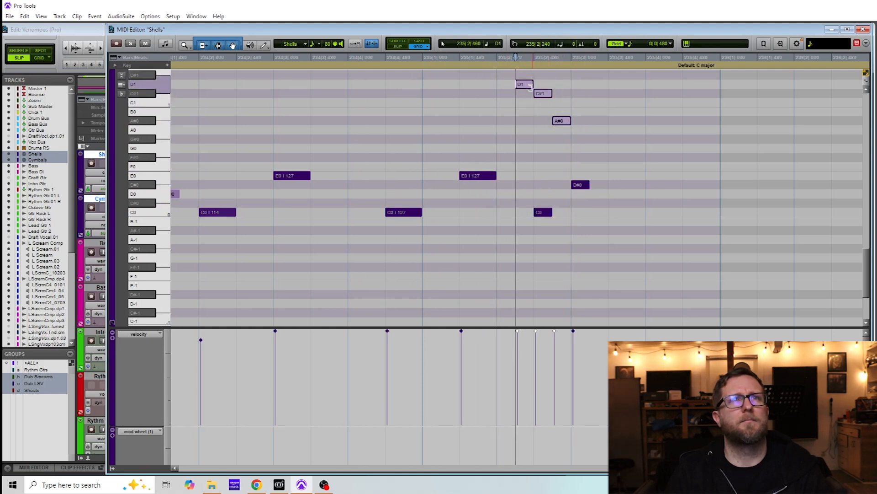
drag(523, 85, 613, 87)
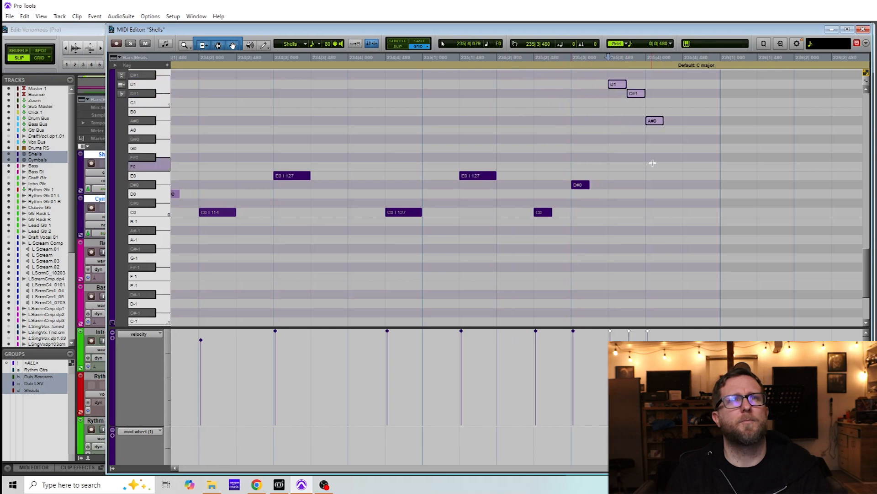
click(721, 135)
key(space)
key(space)
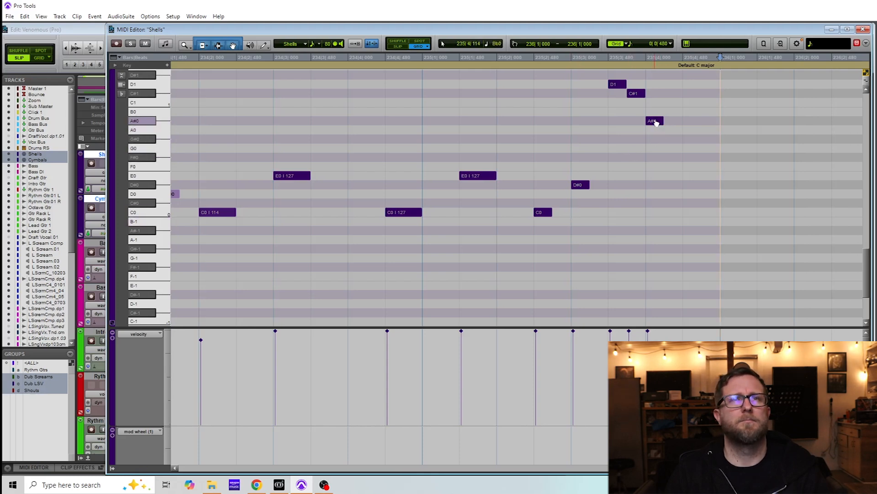
click(571, 145)
key(space)
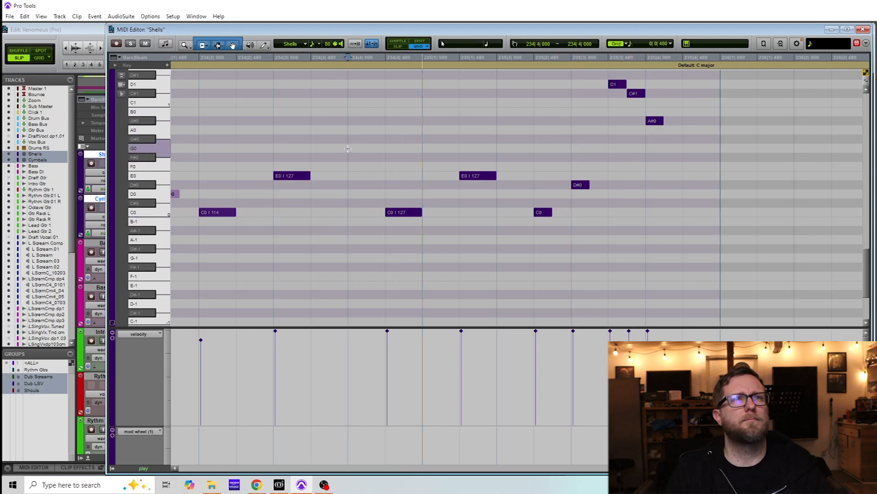
key(space)
Step: Raise the note at 235|3|000 to E0, extend it, D1 and C#1 to 1/8 notes, and place C#1 at 235|4|000 and A#0 at 235|4|480
click(585, 186)
drag(586, 188, 588, 179)
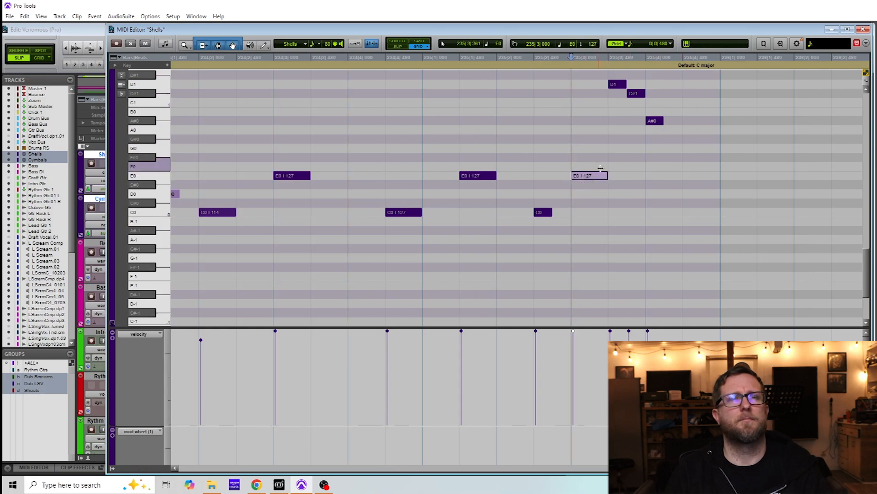
scroll(609, 173, up, 5)
scroll(609, 172, down, 5)
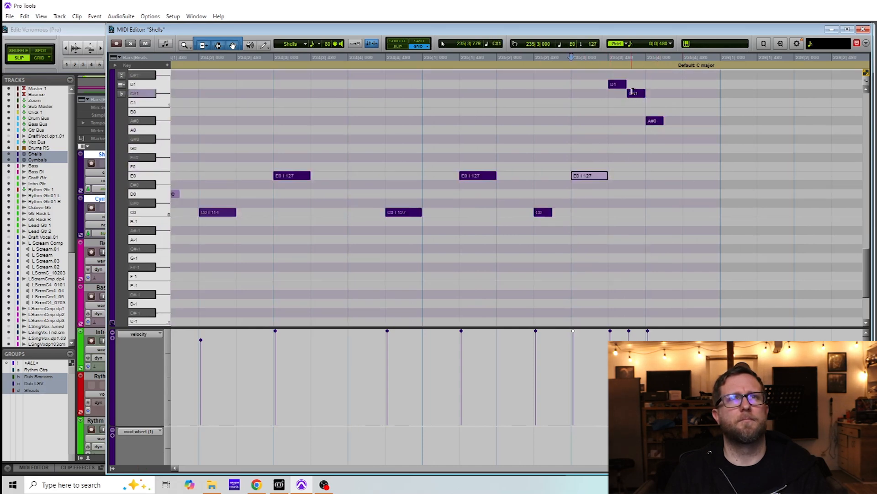
drag(626, 85, 668, 96)
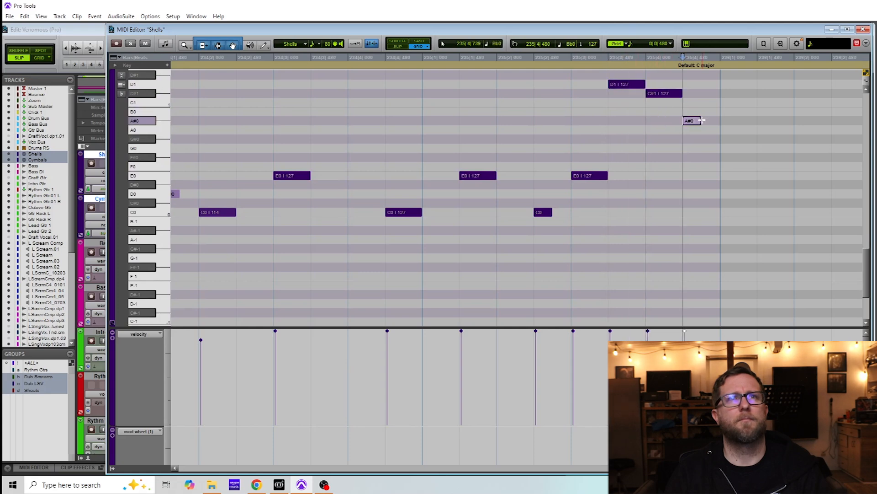
Step: Audition from 234|2|000, lower the last fill note to A0, and copy the C0 at 235|2|480 to 236|1|000
click(206, 121)
key(space)
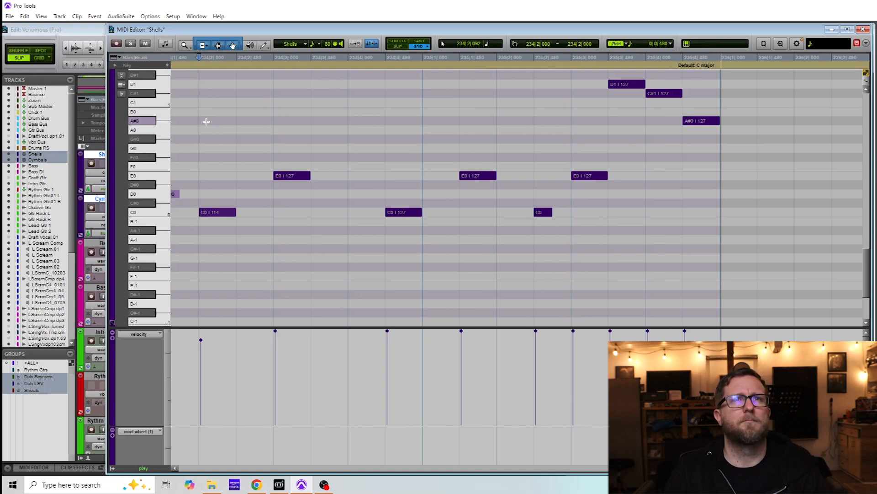
mouse_move(701, 121)
mouse_down()
mouse_move(708, 97)
mouse_move(706, 133)
mouse_up()
click(530, 102)
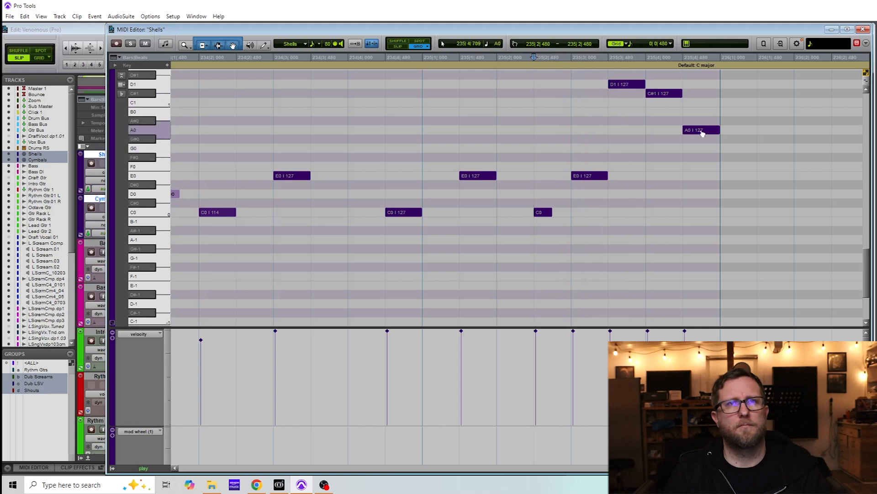
drag(547, 216, 728, 217)
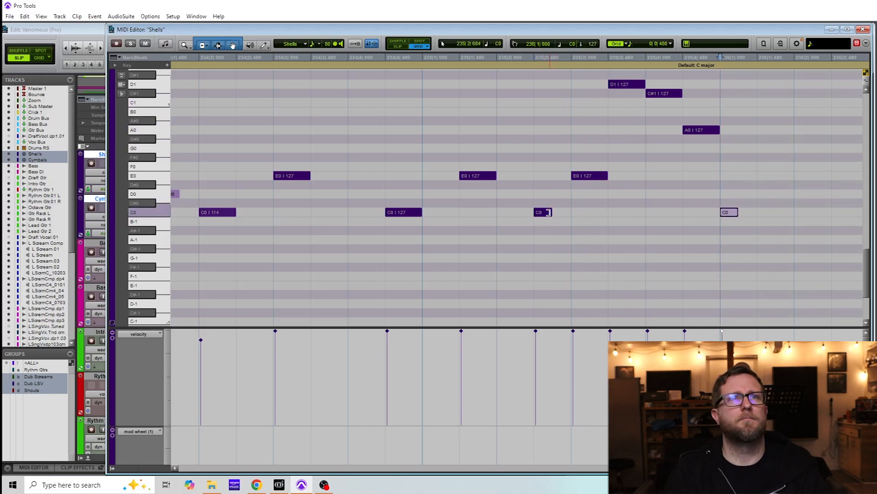
Step: Audition the fill with its lead-in from 233|1|480 and again from 234|4|000
key(ctrl+[)
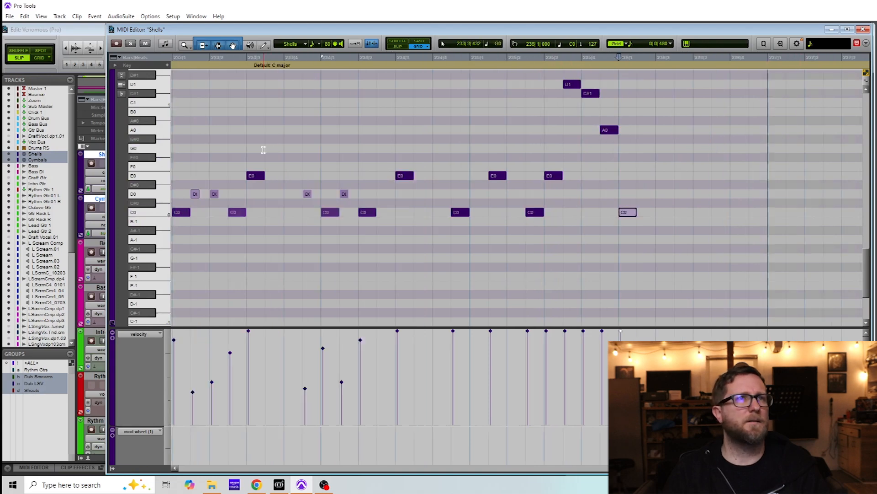
click(182, 90)
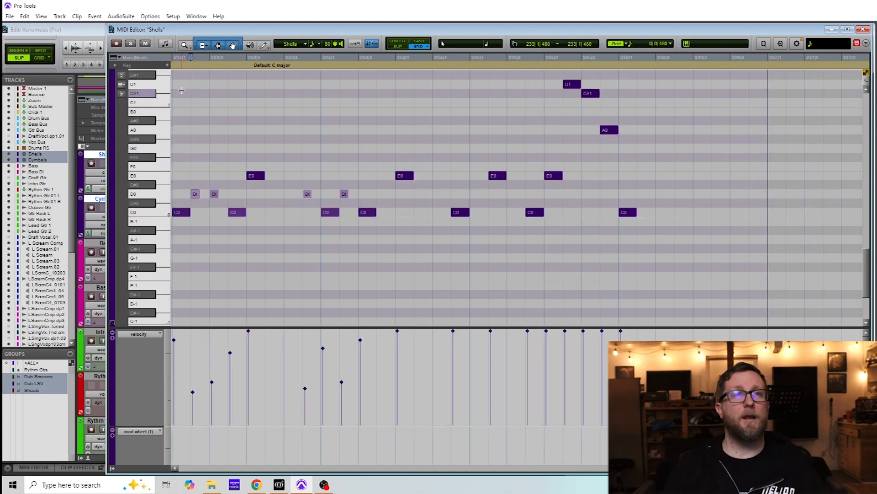
key(space)
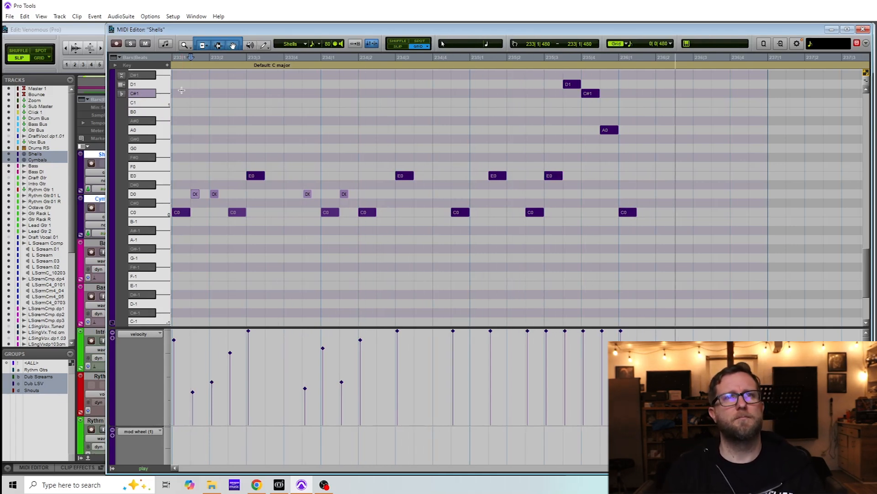
key(space)
click(424, 143)
key(space)
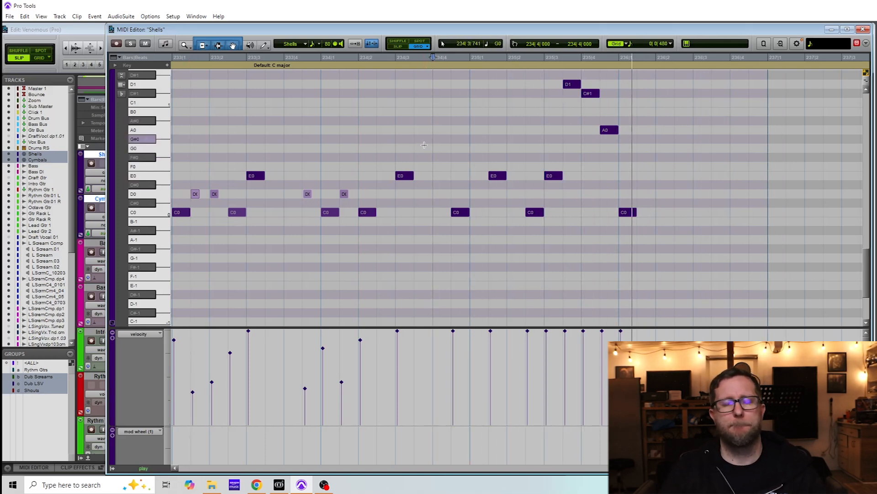
key(space)
click(509, 149)
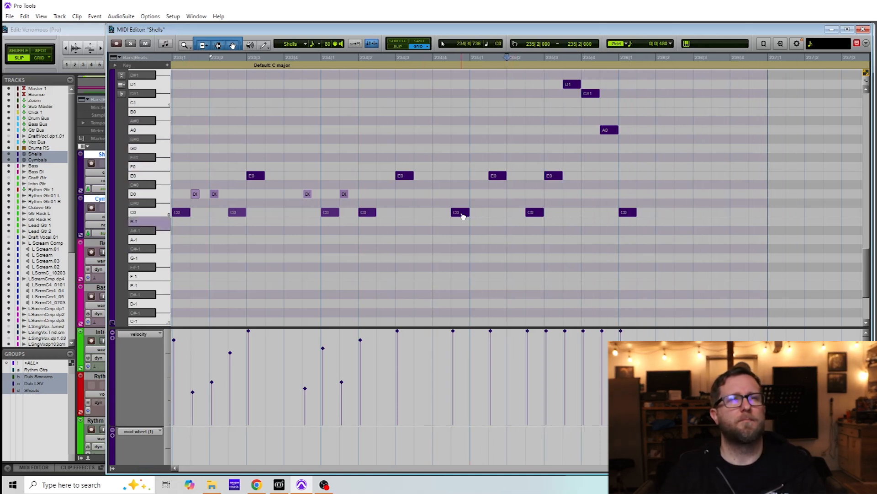
Step: Add 1/8 D0 ghost notes at 235|1|000 and 235|2|000 with velocity 40, and at 235|2|480 with velocity 69
key(t)
key(t)
key(r)
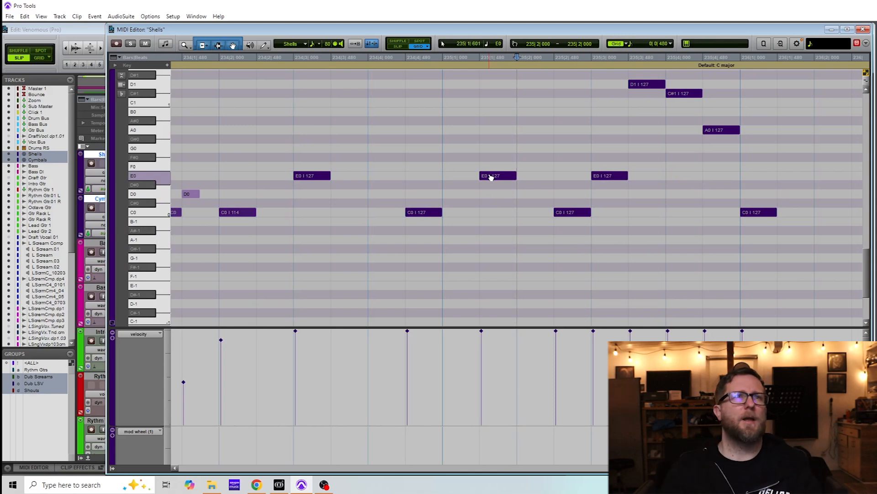
drag(497, 178, 475, 196)
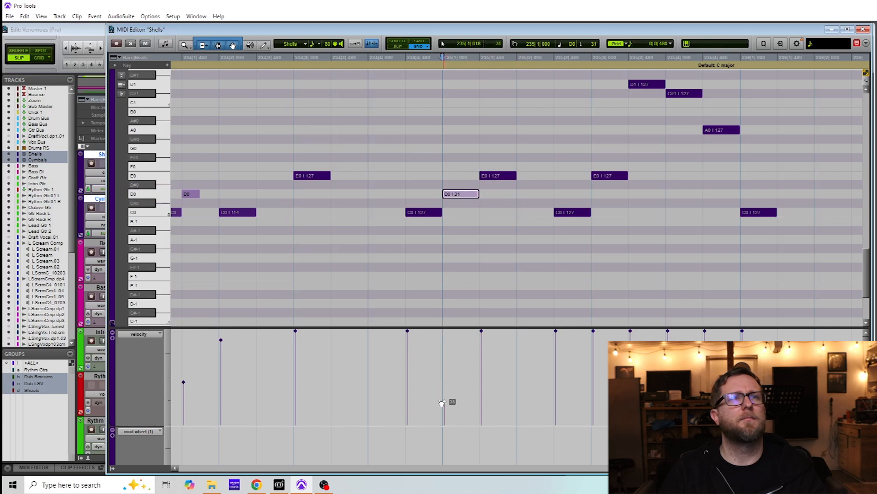
drag(470, 195, 560, 201)
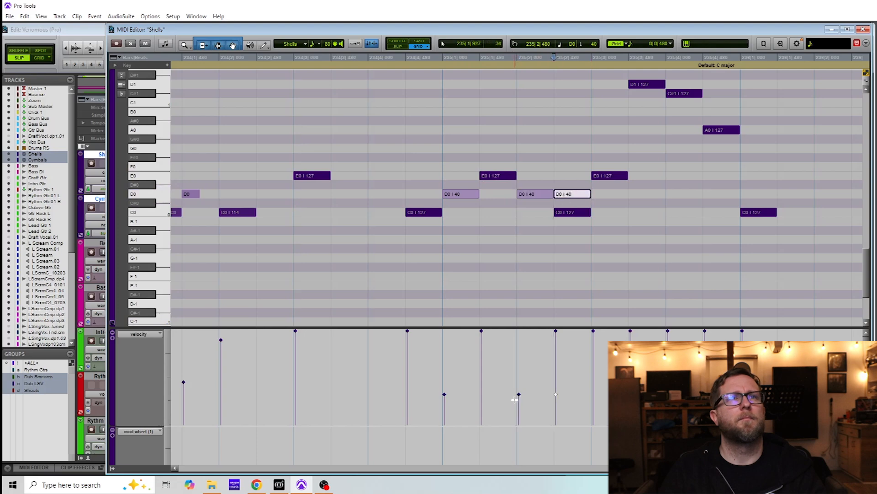
drag(557, 394, 560, 372)
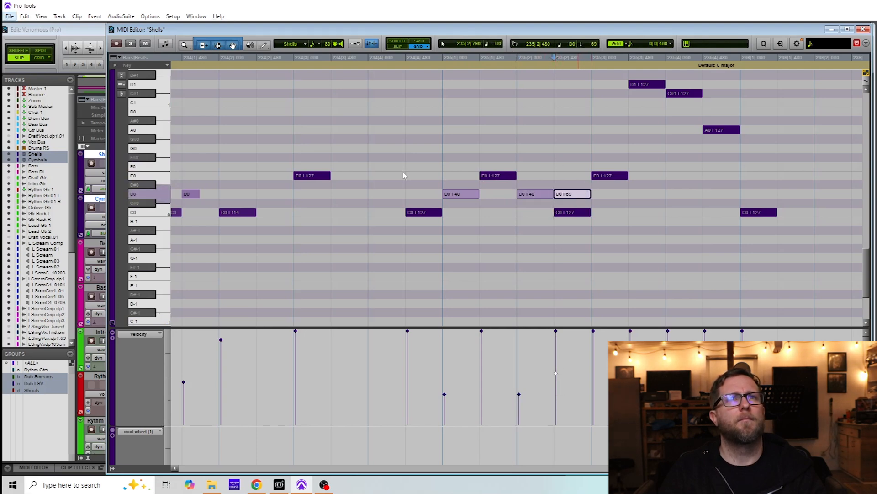
Step: Audition the ghost notes and set the D0 velocities to 52 at 235|1|000, 47 at 235|2|000 and 71 at 235|2|480
click(363, 162)
key(space)
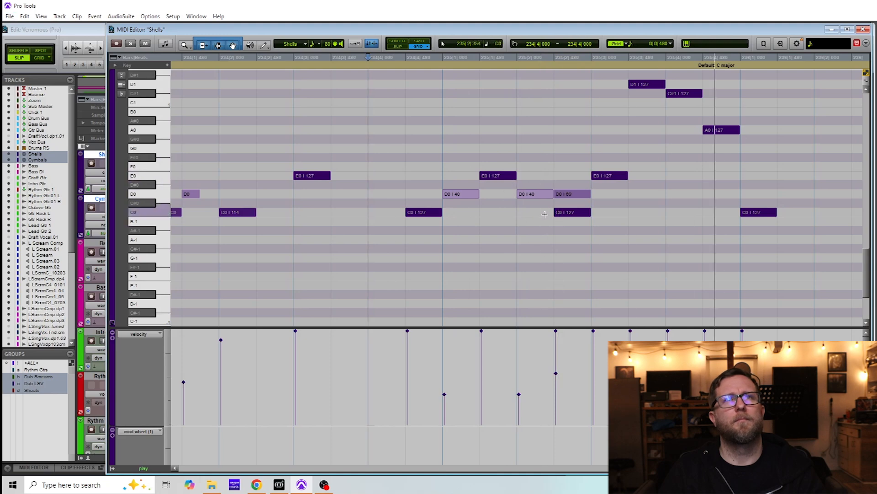
drag(557, 374, 557, 372)
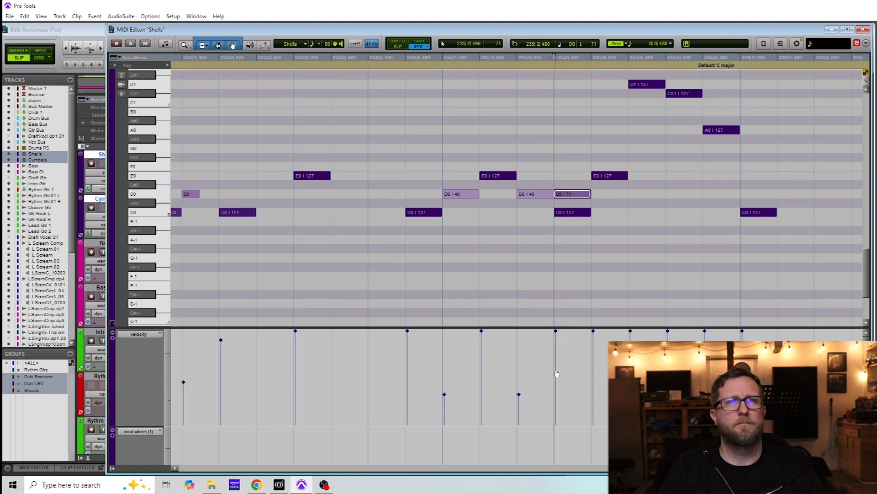
drag(519, 394, 520, 391)
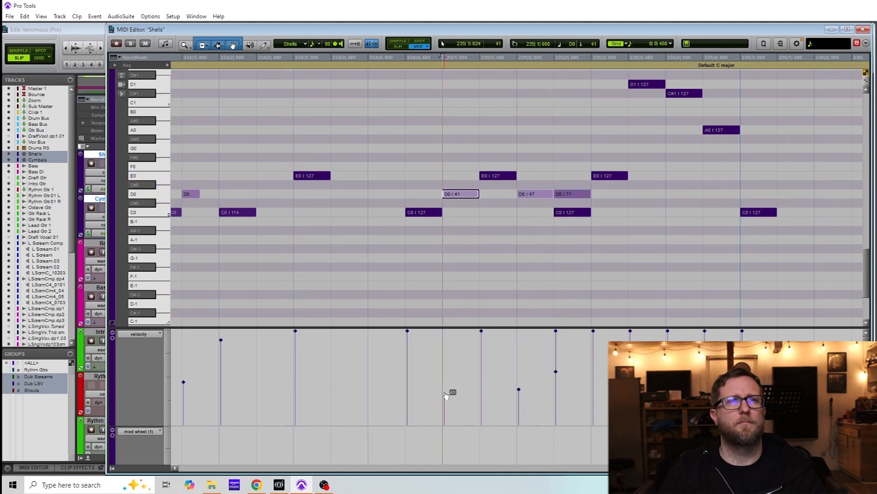
drag(446, 390, 445, 385)
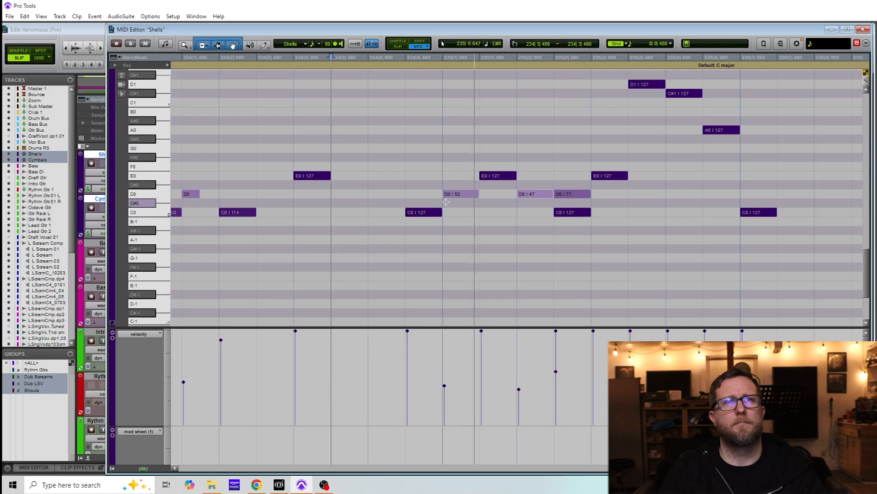
Step: Copy the velocity 52 D0 note from 235|1|000 to 234|4|000 and audition the fill from 233|2|480
drag(469, 197, 394, 198)
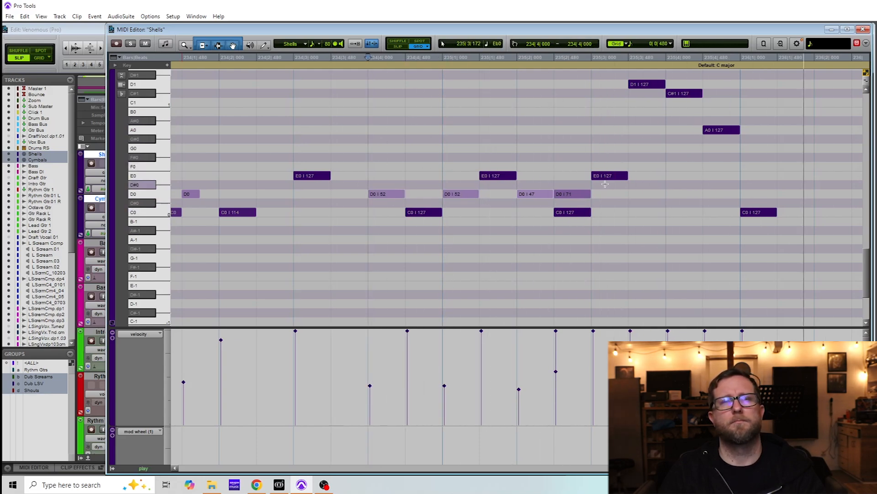
key(r)
key(space)
click(292, 157)
click(242, 163)
key(space)
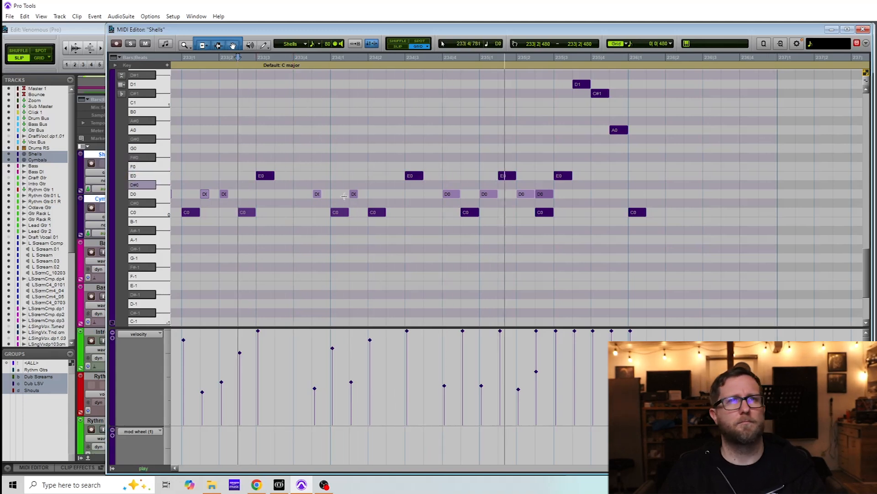
Step: Delete the D0 ghost note at 234|4|000 and audition the fill from 233|2|000
click(451, 194)
key(Delete)
click(221, 123)
key(space)
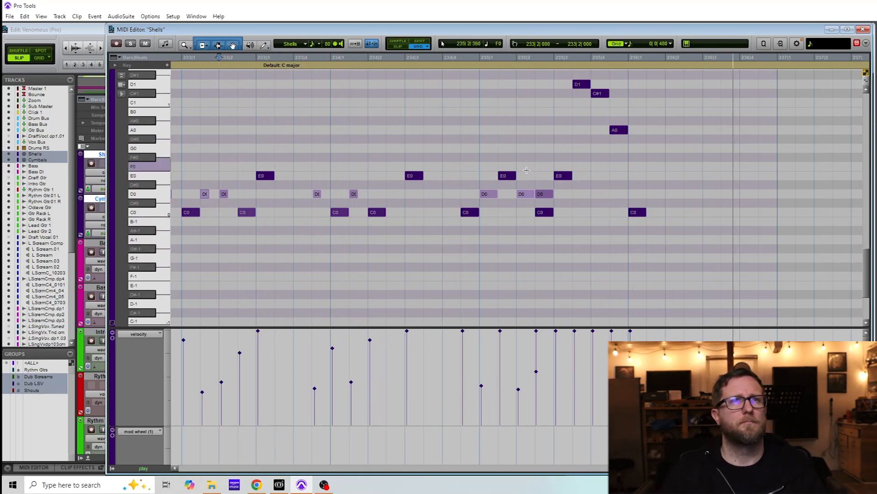
key(space)
Step: Move the E0 note at 235|1|480 to F0 with velocity 105 and audition it from 234|1|480
drag(510, 174, 511, 166)
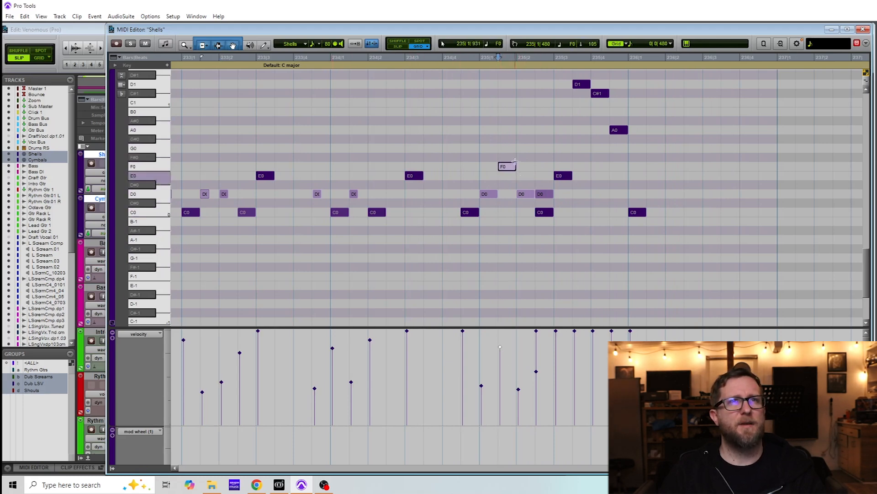
click(343, 125)
key(space)
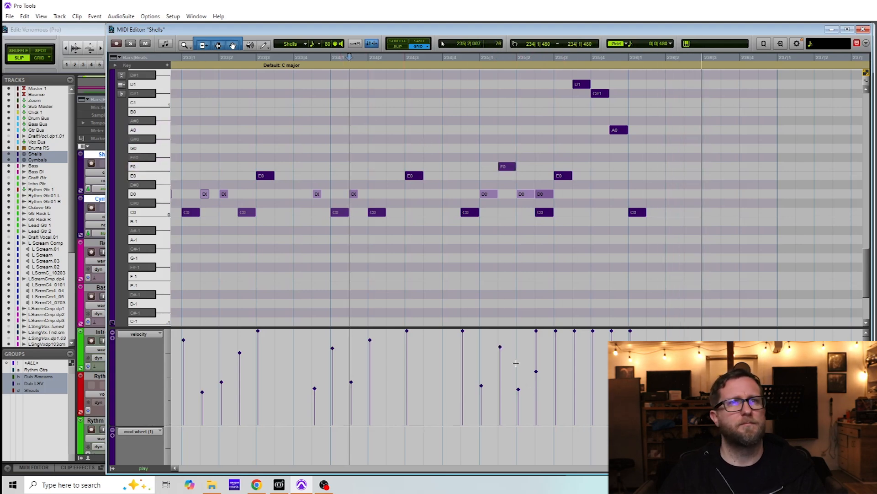
Step: Set the velocity of the F0 note at 235|1|480 to 79 and audition the fill from 233|2|480 and 234|1|000
click(501, 347)
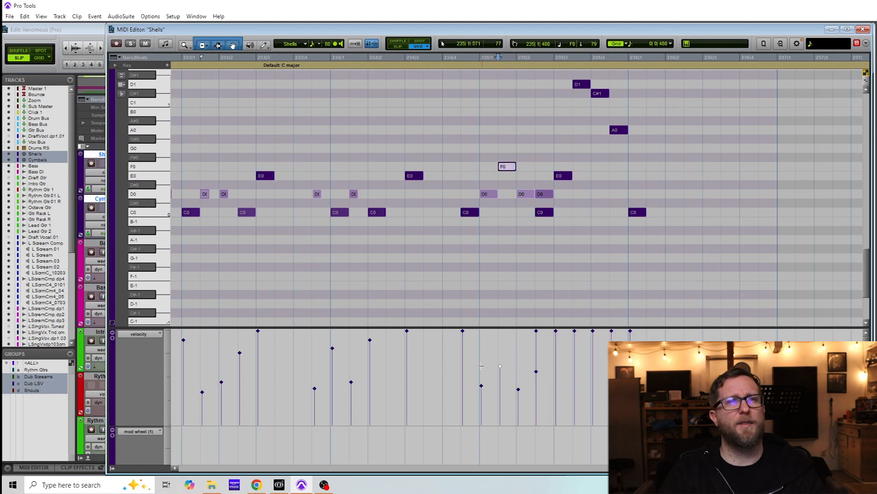
click(239, 140)
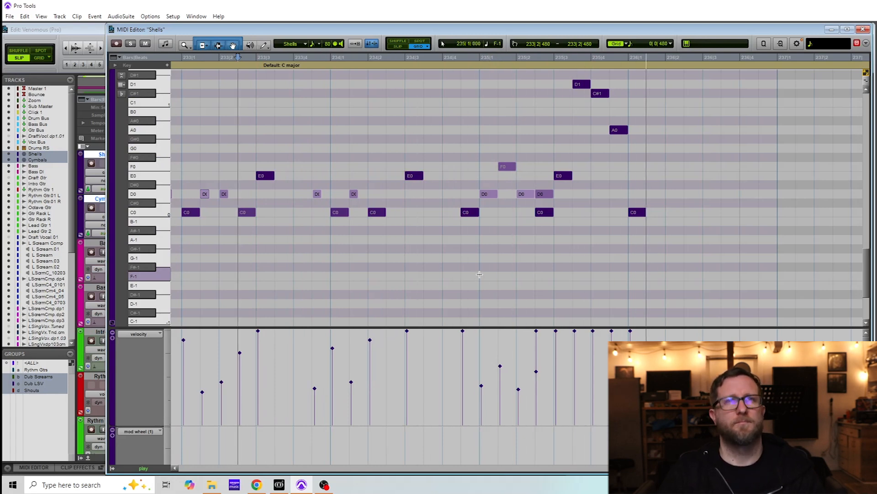
key(space)
key(space)
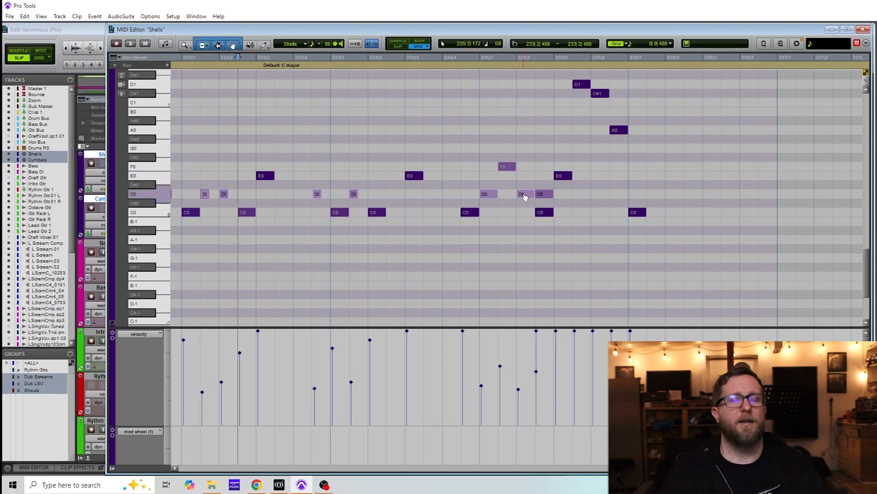
scroll(416, 149, right, 2)
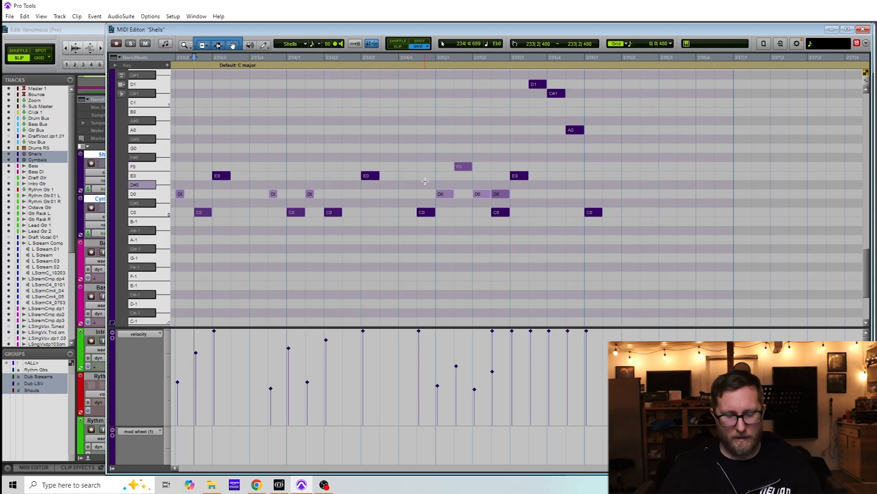
scroll(457, 195, up, 3)
scroll(460, 196, down, 3)
click(280, 134)
key(space)
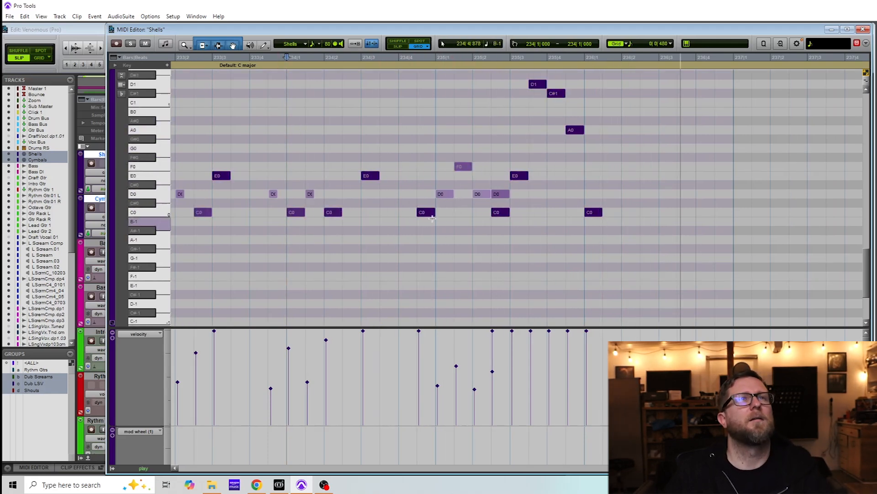
Step: Mute the F0 note at 235|1|480 and copy the E0 note from 234|3|000 to 235|1|480
click(462, 166)
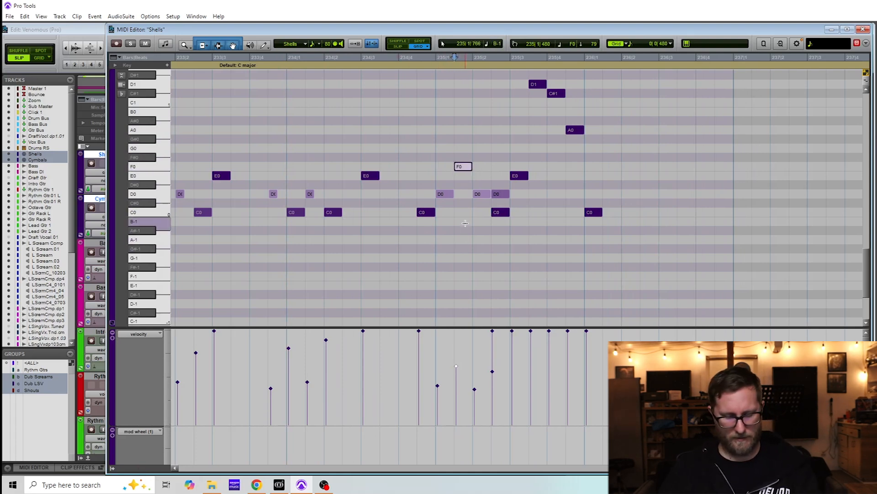
key(ctrl+m)
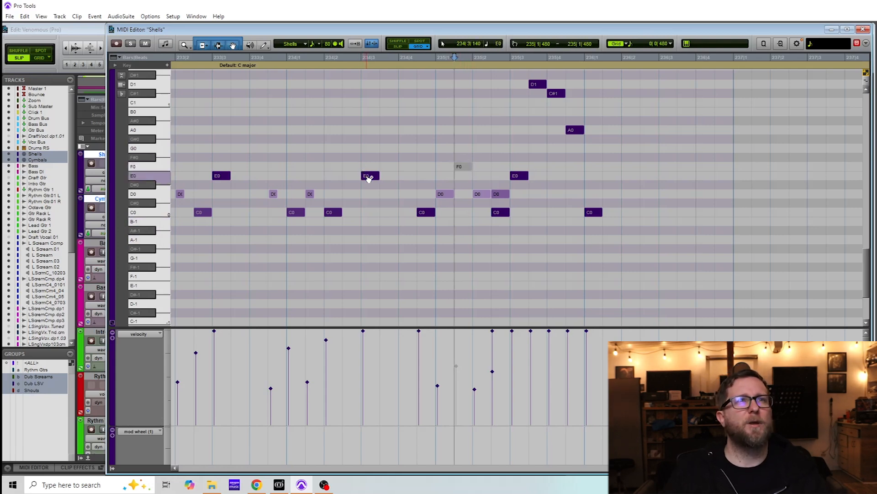
drag(368, 176, 460, 178)
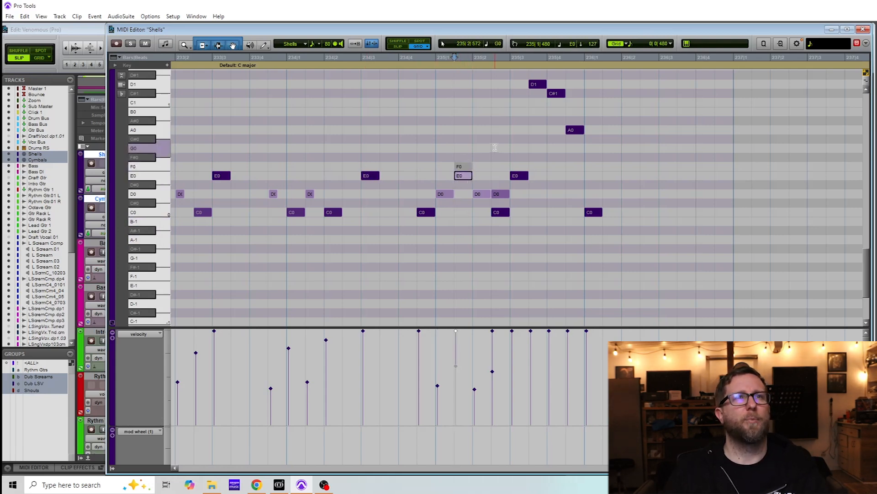
Step: Switch the MIDI Editor to Slip mode for free note placement around 235|1|000
key(ctrl+])
key(ctrl+])
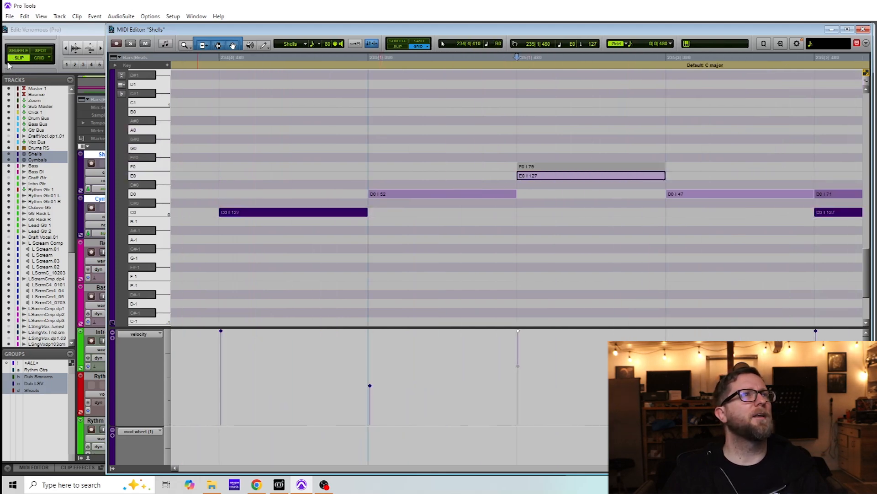
click(455, 196)
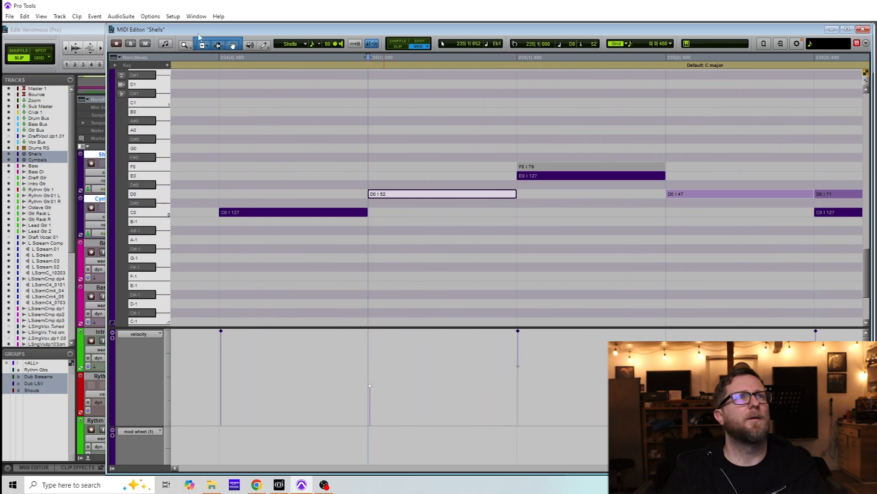
click(402, 47)
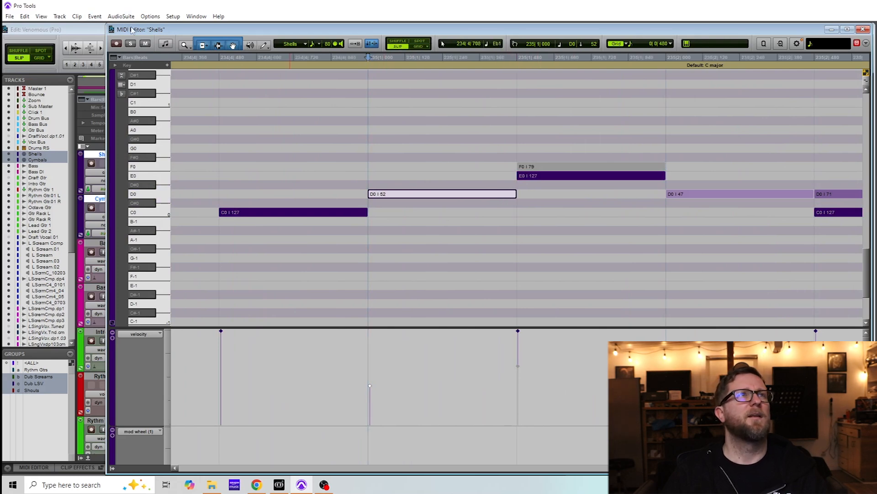
Step: Return to the Edit window, reopen the Shells clip in the MIDI Editor and reposition the editor window slightly
click(25, 30)
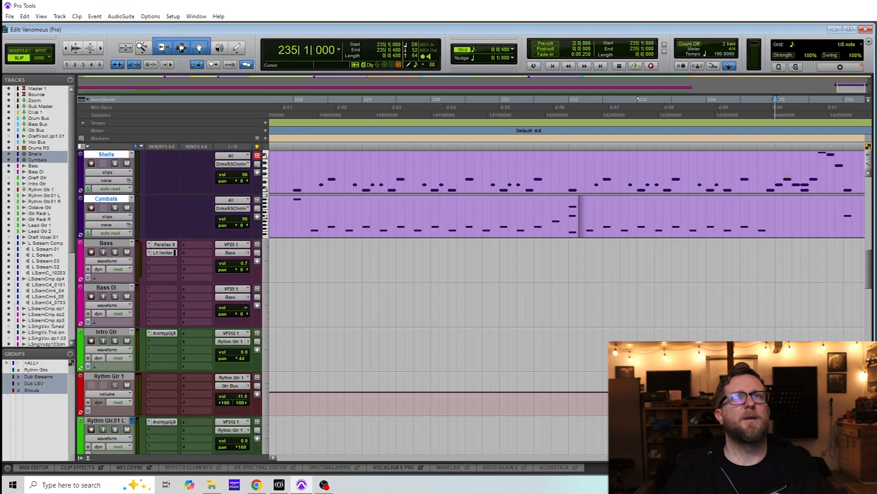
double_click(663, 178)
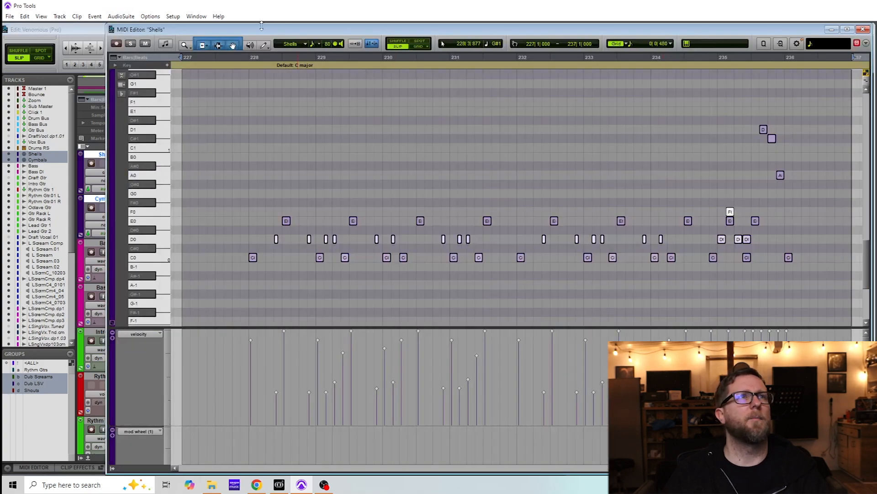
mouse_move(131, 31)
mouse_down()
mouse_move(123, 53)
mouse_move(137, 29)
mouse_up()
Step: Copy the E0 note at 235|1|480 slightly earlier to 235|1|397 to create a flam
click(734, 185)
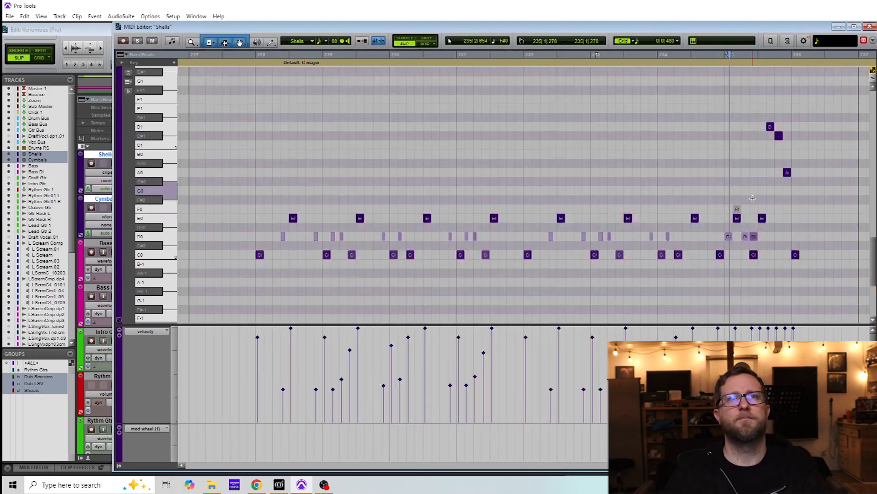
scroll(676, 216, up, 6)
scroll(673, 217, down, 4)
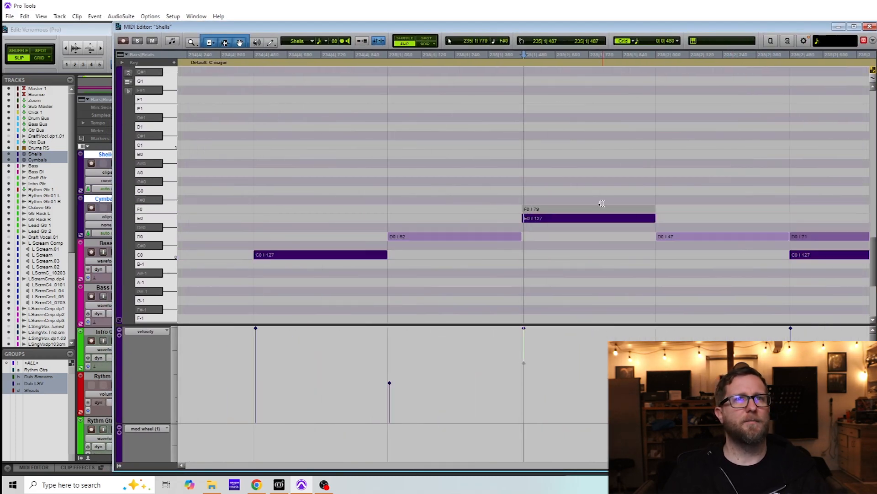
click(574, 222)
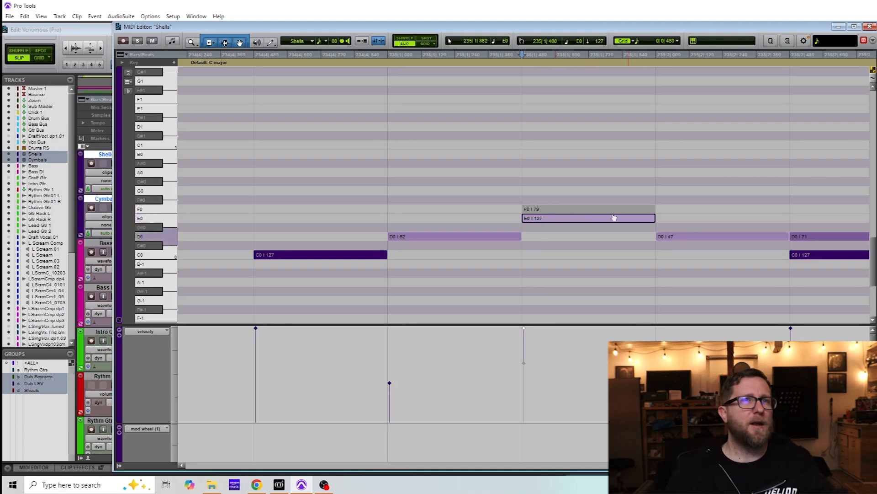
drag(555, 223, 532, 223)
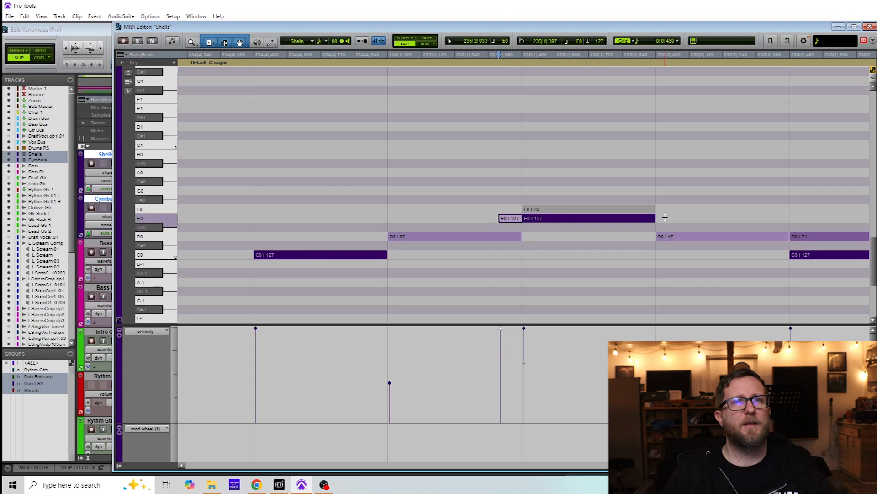
Step: Shorten the D0 ghost notes at 235|1|000 and 235|2|000 and adjust the lengths of the two E0 flam notes
drag(518, 236, 493, 237)
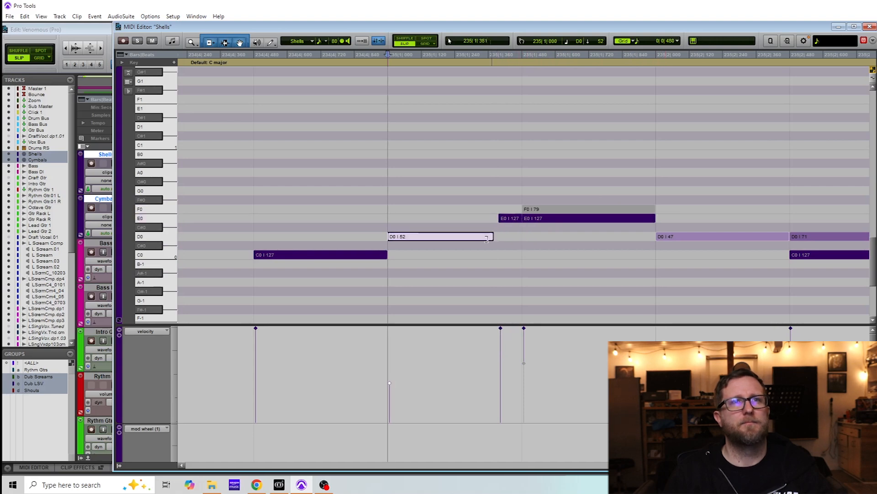
drag(787, 237, 709, 236)
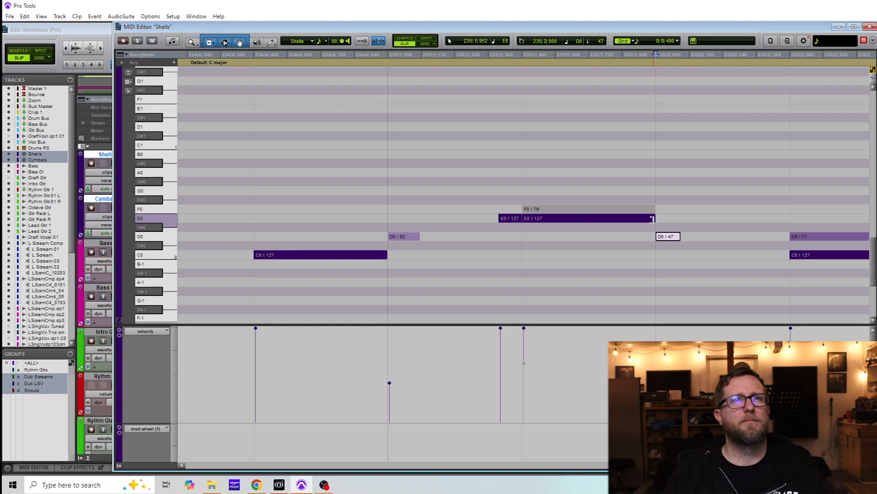
drag(653, 219, 548, 226)
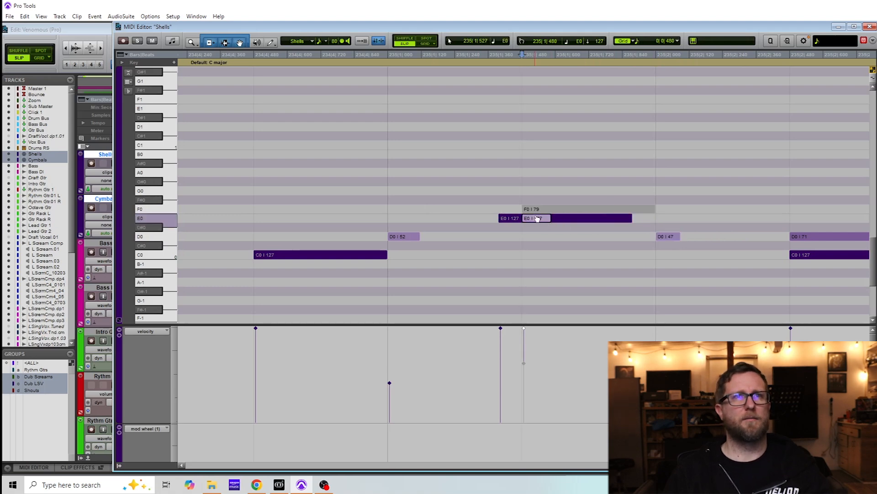
drag(627, 217, 512, 224)
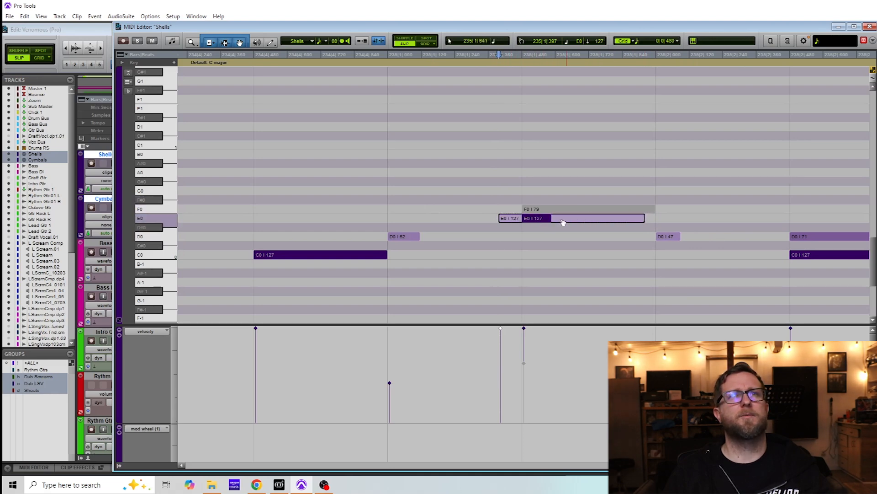
drag(547, 217, 658, 220)
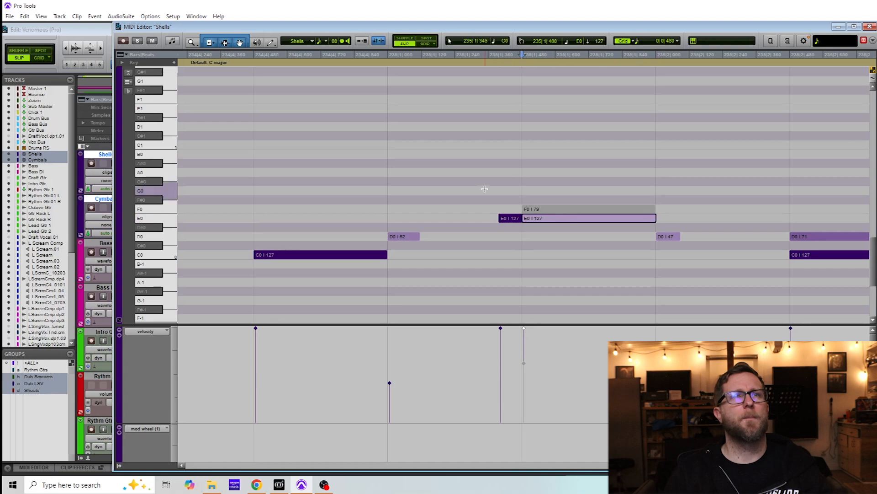
Step: Audition the E0 flam from 234|4|802
click(345, 175)
key(space)
key(space)
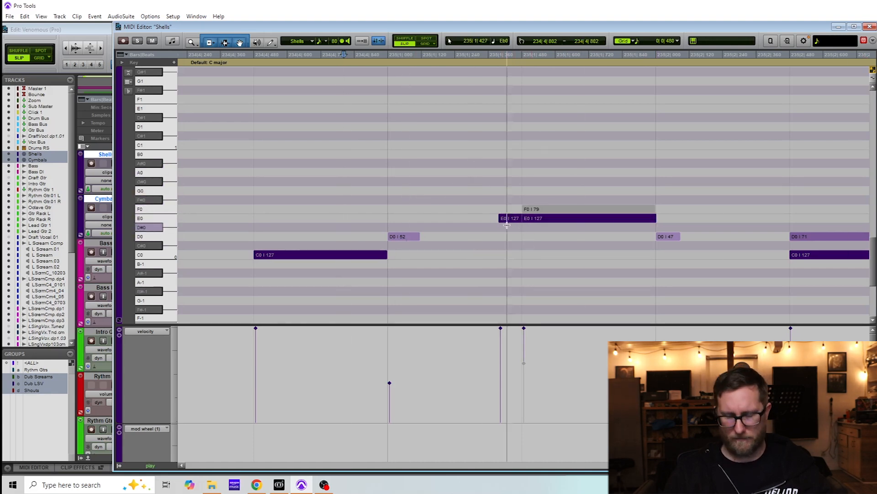
Step: Set the leading E0 flam note's velocity to 80, audition it from 234|4|869 and shift the note earlier to 235|1|364
click(501, 329)
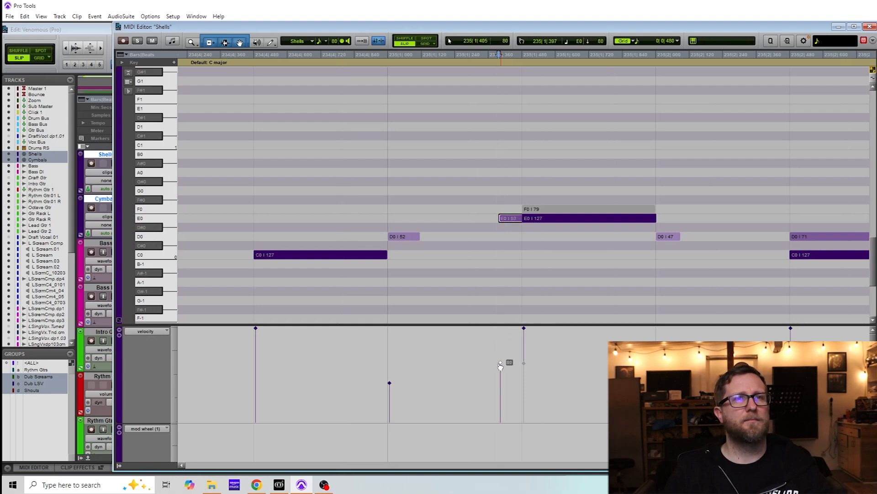
click(363, 155)
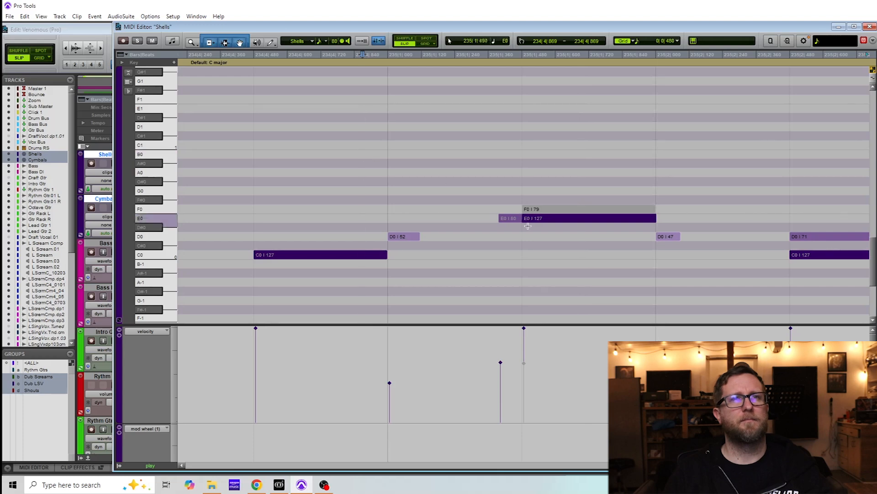
drag(515, 222, 505, 222)
click(246, 172)
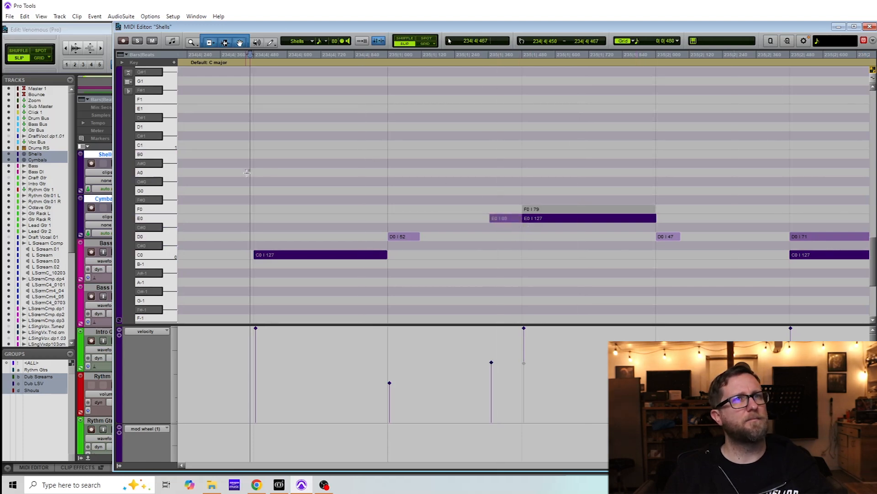
Step: Move both E0 flam notes slightly later together so the first starts at 235|1|406, and audition from 234|4|403
drag(487, 198, 528, 221)
click(499, 202)
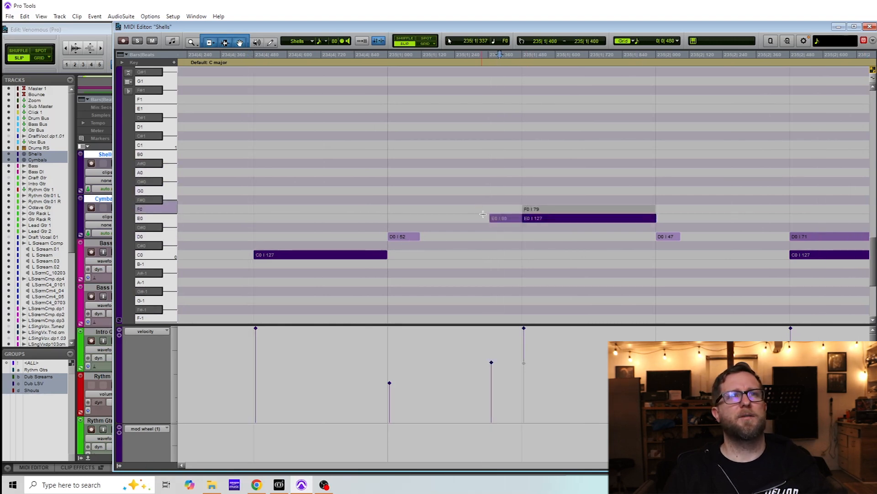
drag(534, 251, 516, 218)
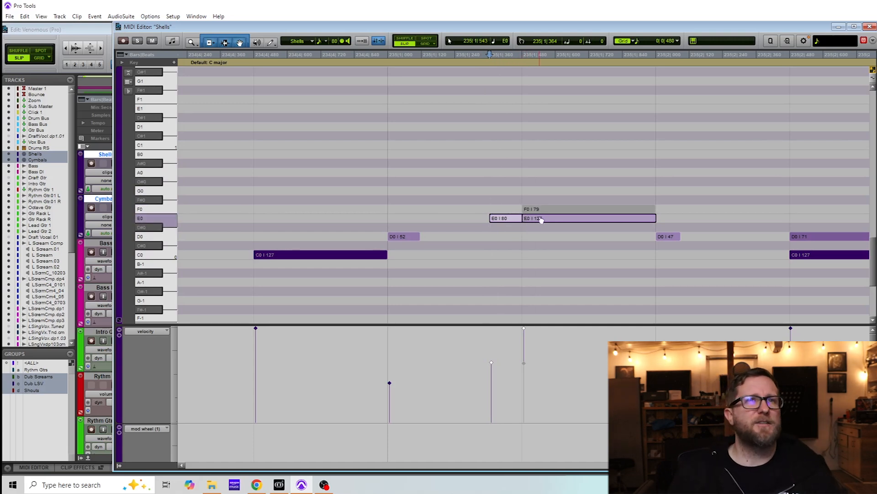
drag(541, 222, 552, 223)
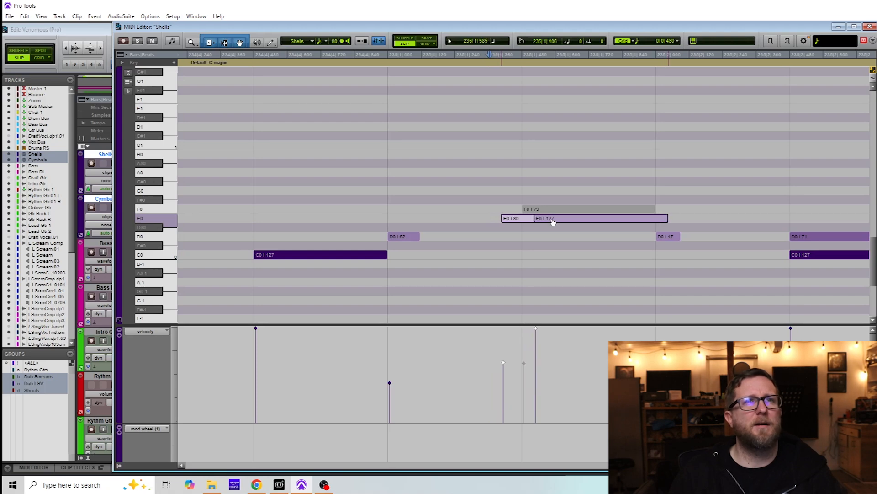
click(243, 145)
key(space)
key(space)
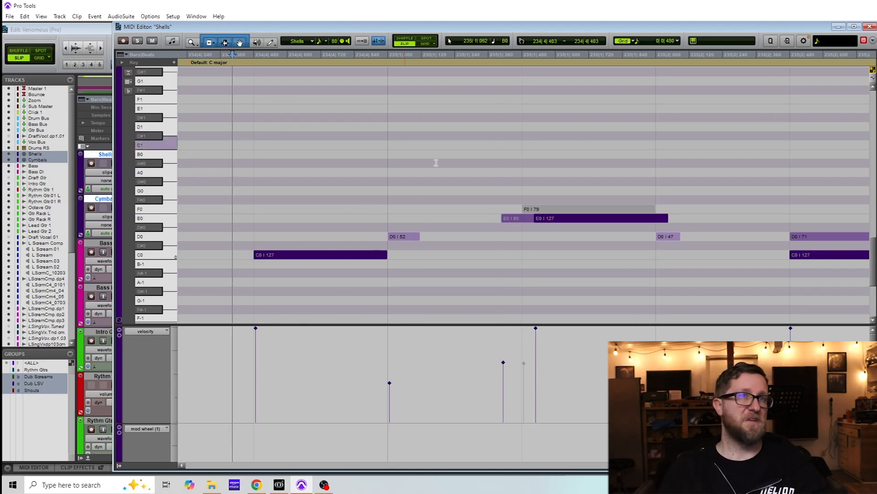
Step: Audition the complete fill with the flam from 233|4|959
key(r)
key(r)
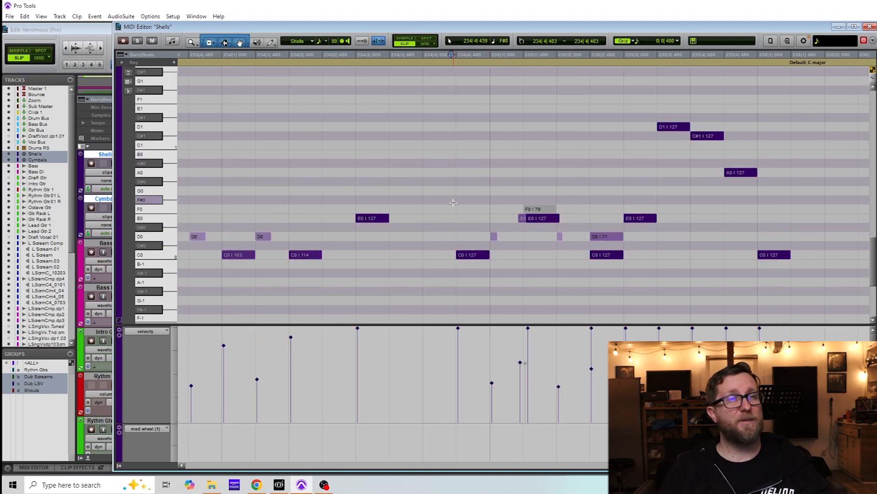
click(222, 126)
key(space)
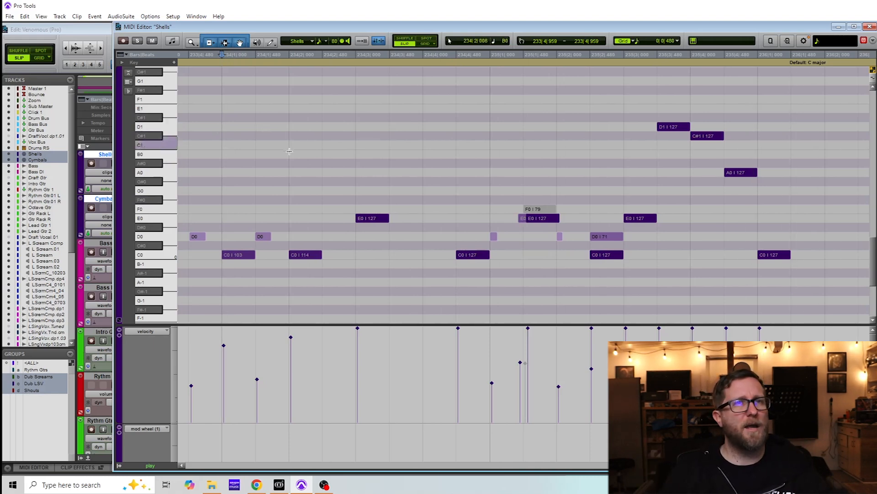
Step: Lower the main E0 flam note's velocity to 117 and audition from 233|4|585
key(space)
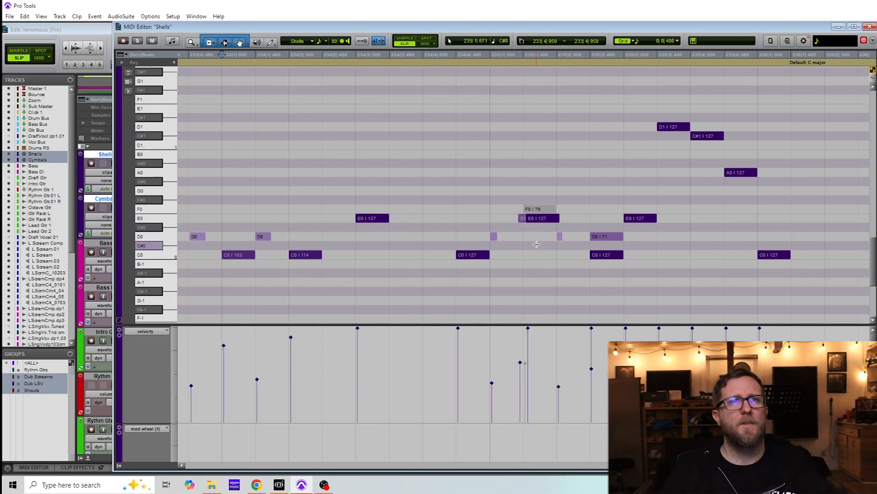
click(537, 218)
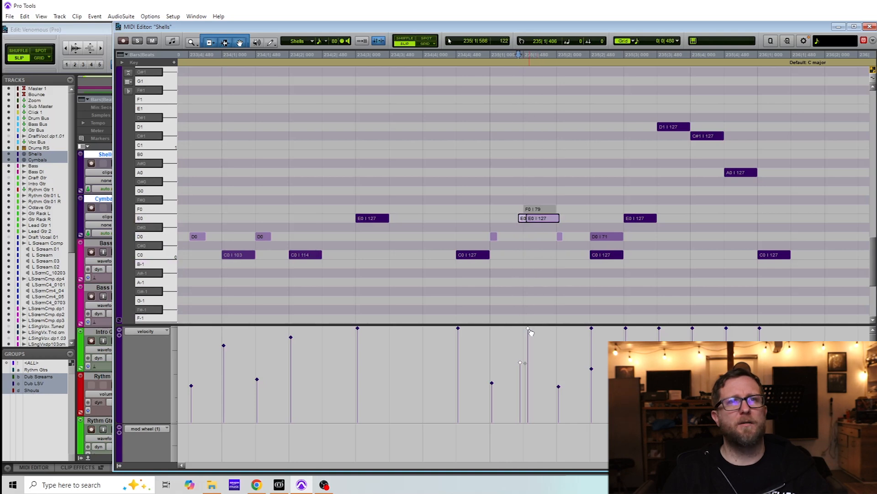
drag(529, 330, 531, 334)
click(173, 133)
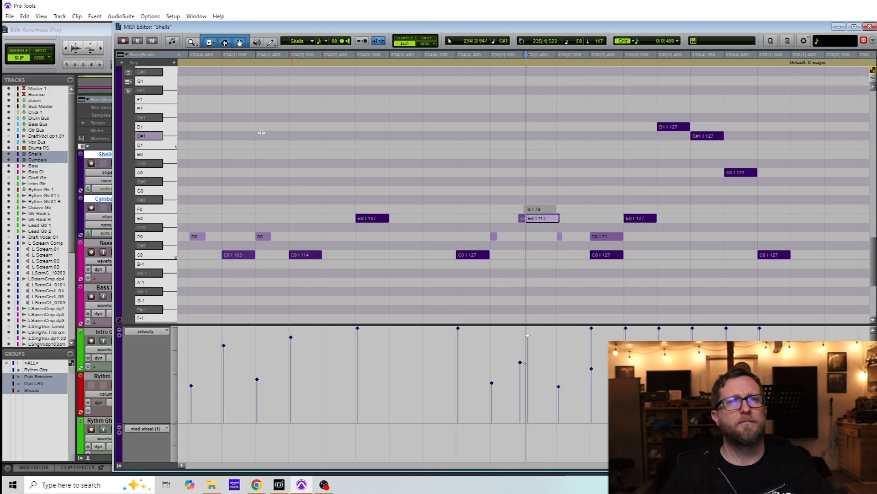
click(192, 136)
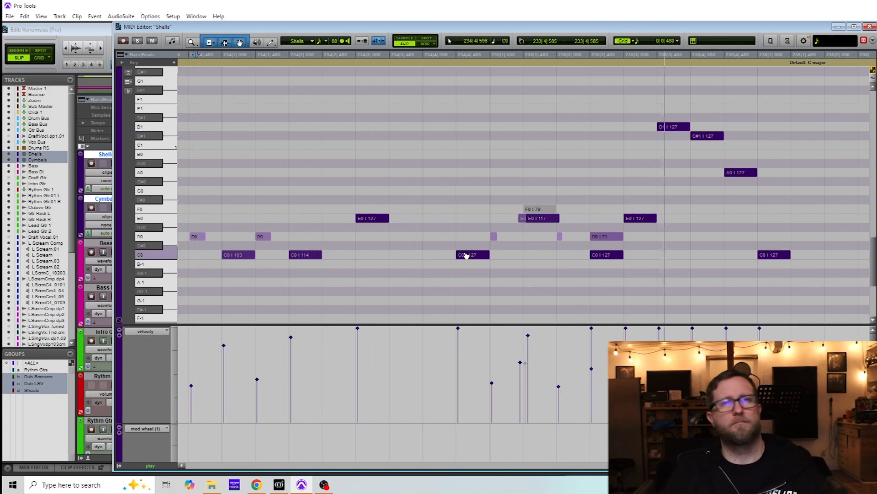
Step: Audition the F0 note in place of the muted E0 flam from 234|1|444, and restore the E0 flam with F0 muted
click(523, 218)
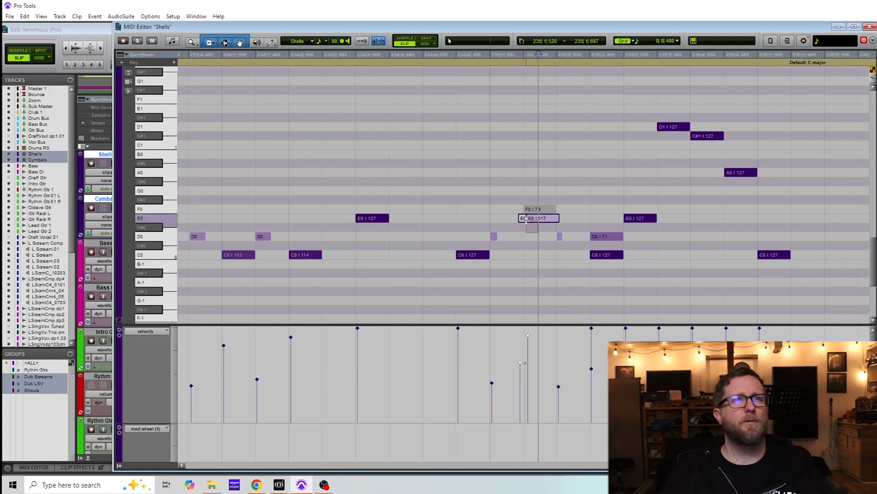
click(535, 208)
click(253, 157)
key(space)
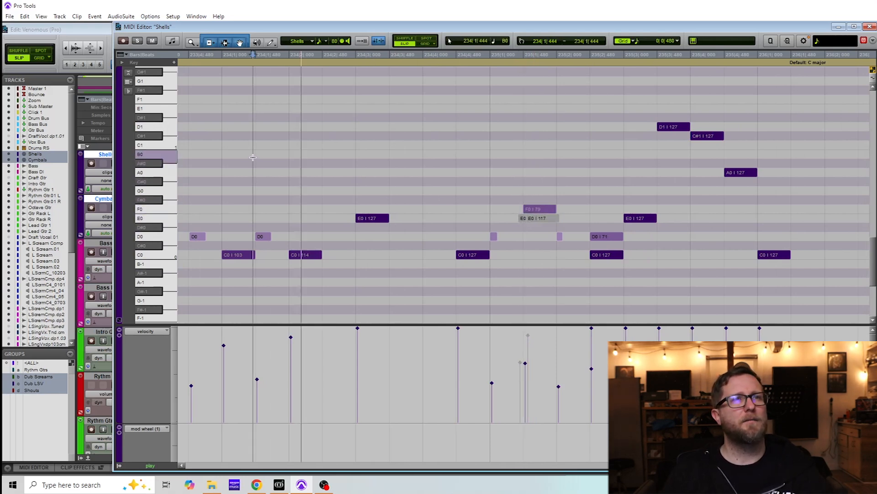
click(533, 209)
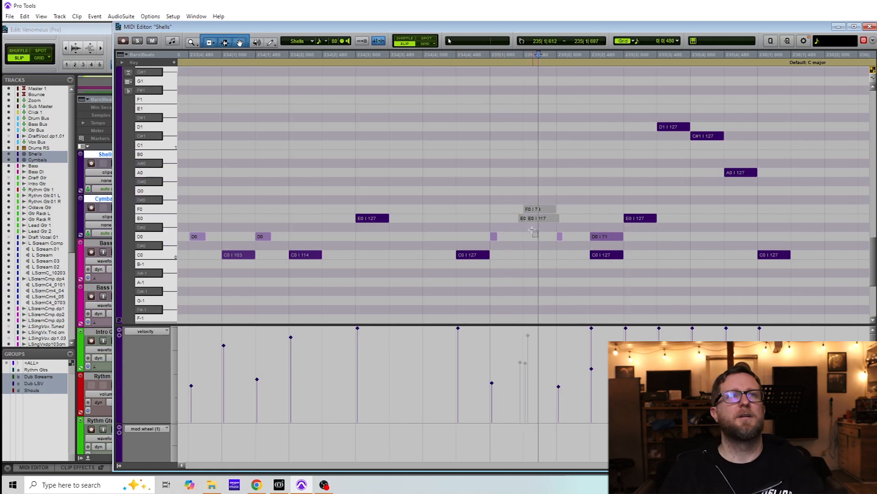
click(521, 219)
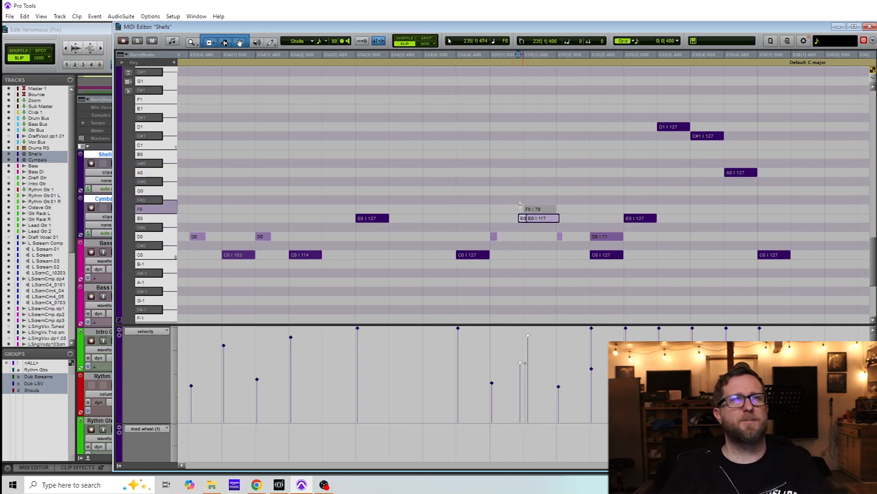
Step: Move the leading E0 flam note down to D#0 at 235|1|402 and set its velocity to 105
click(530, 181)
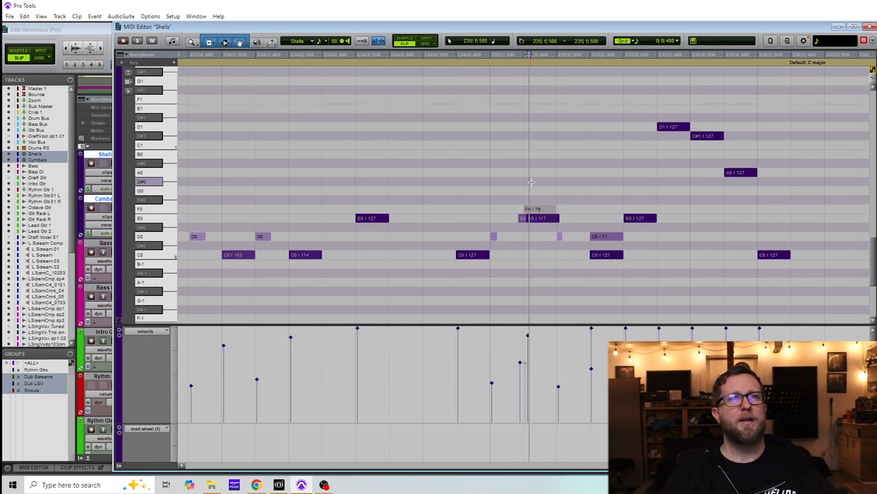
key(t)
key(t)
key(t)
click(445, 183)
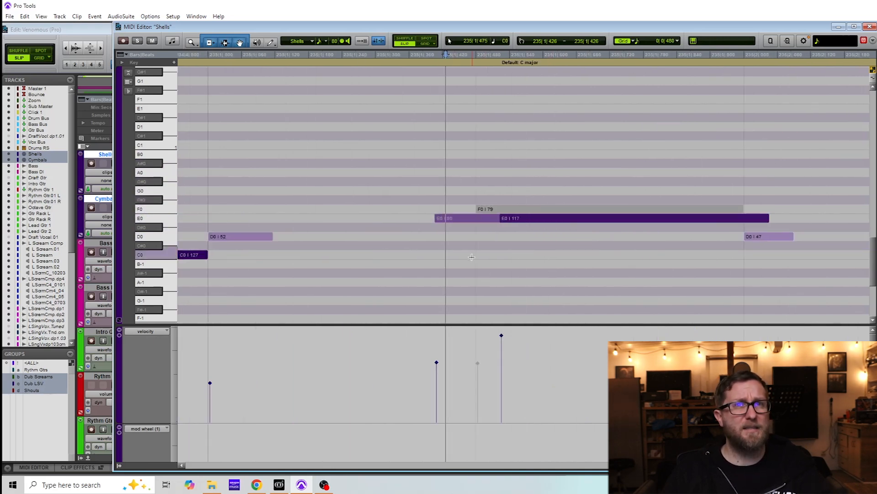
click(466, 223)
drag(467, 224, 465, 231)
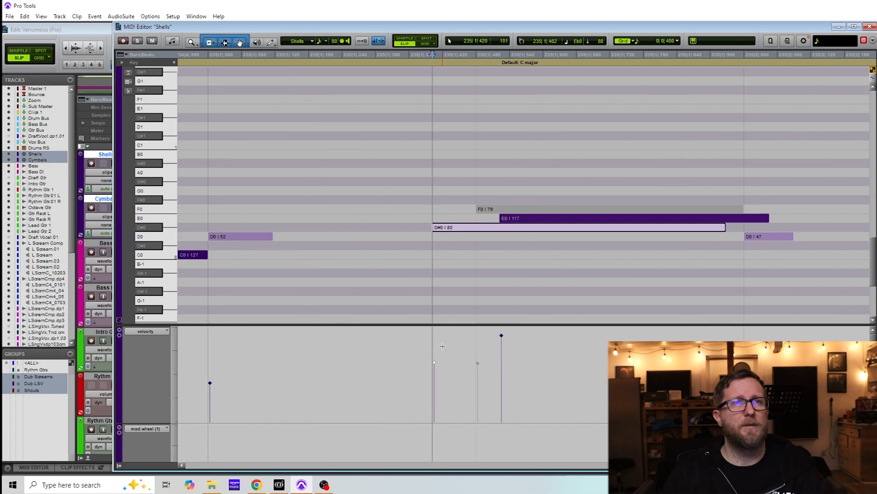
drag(435, 363, 436, 345)
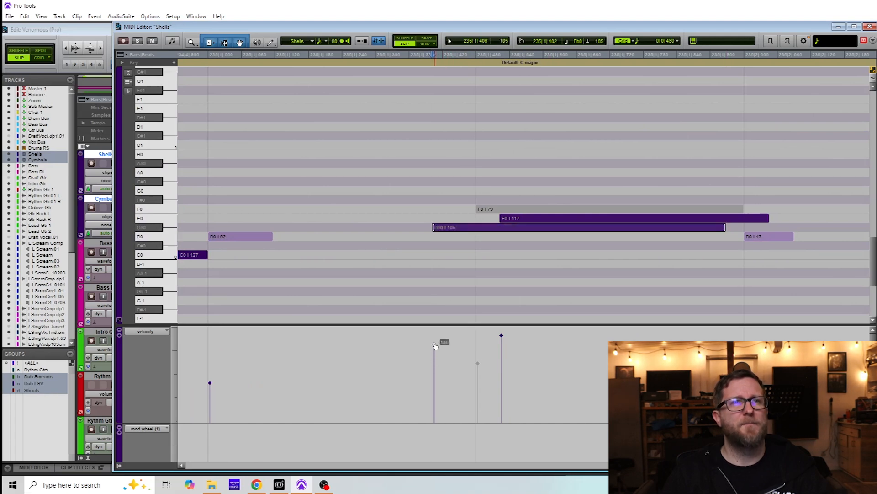
Step: Audition the D#0 and E0 flam from 234|3|646
key(r)
key(r)
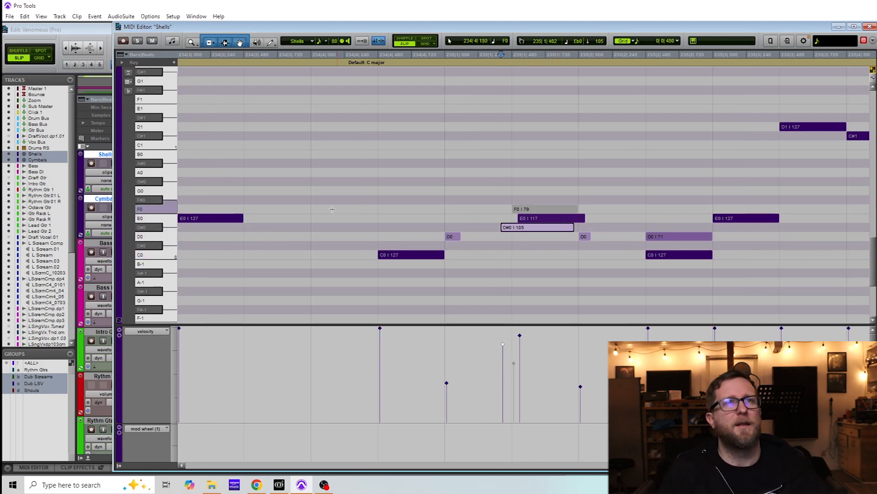
click(267, 169)
key(space)
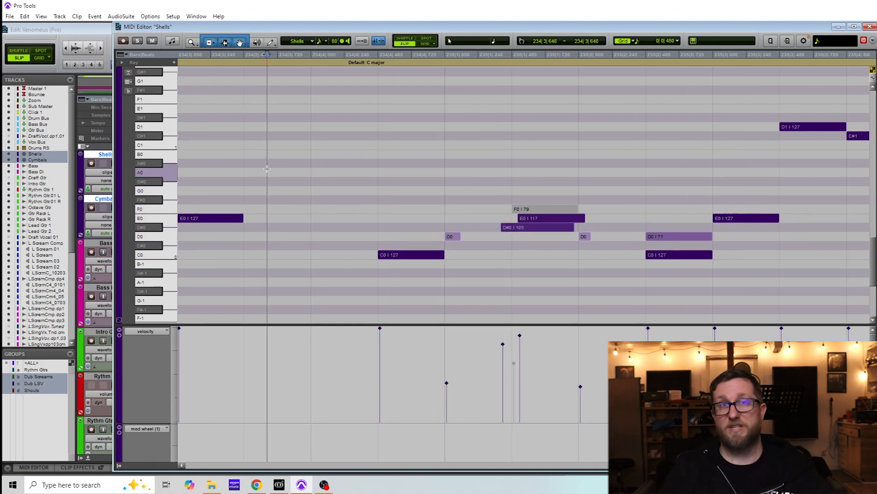
key(space)
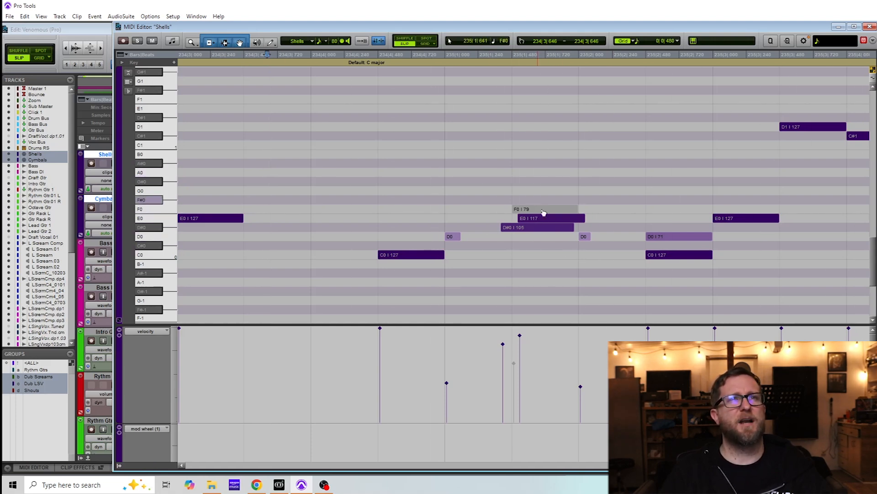
click(546, 242)
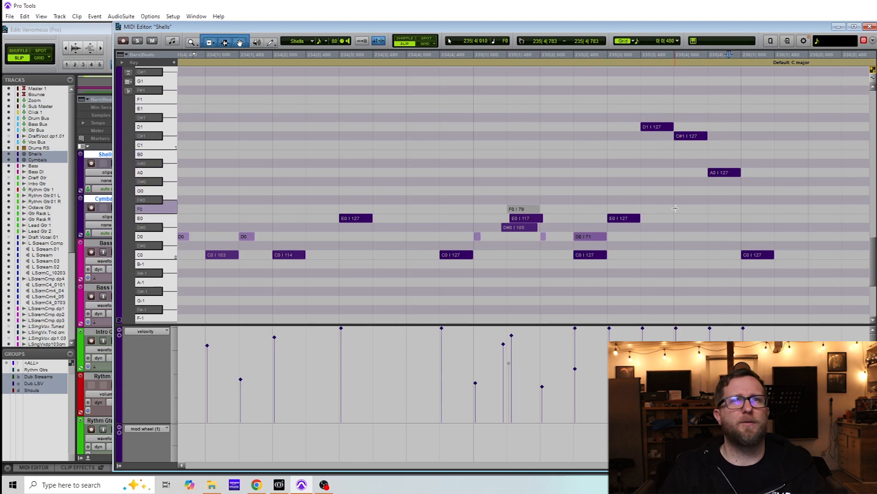
Step: Move the C#1 note at beat 4 of bar 235 down to C0
click(737, 136)
key(t)
key(t)
key(t)
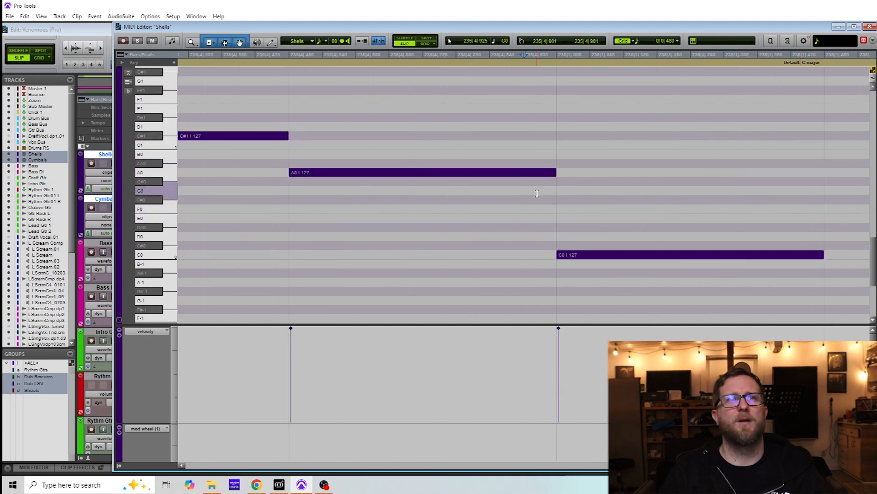
key(r)
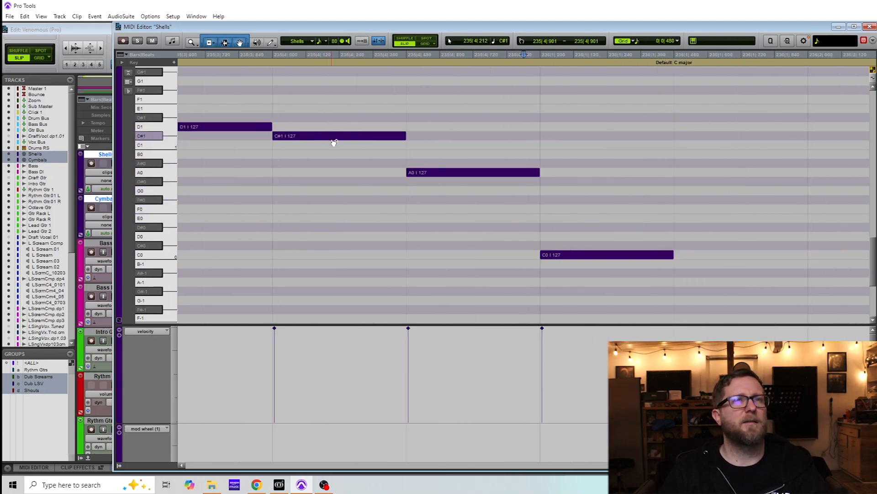
key(r)
key(r)
click(485, 140)
drag(485, 152, 484, 259)
Step: Align the moved C0 note with 235|4|000 and add an A0 note at 235|4|420 with velocity 94 ahead of the existing A0 hit
key(t)
key(t)
key(t)
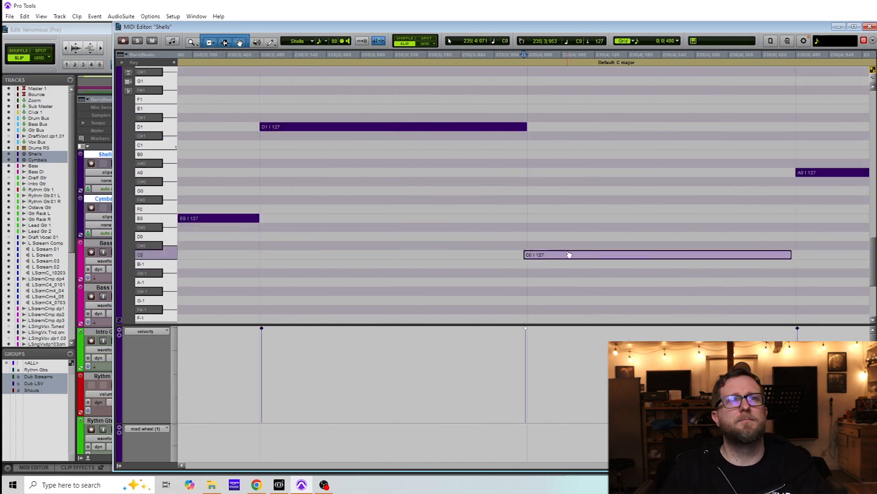
drag(571, 261, 819, 177)
scroll(650, 172, right, 19)
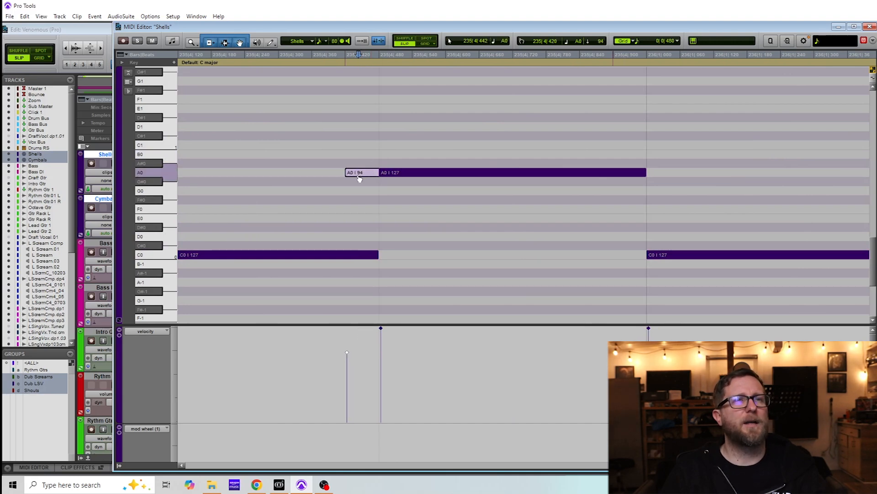
Step: Shift both A0 flam notes slightly later together so the first starts at 235|4|435, and audition from 235|2|424
drag(427, 134, 349, 193)
drag(418, 175, 426, 178)
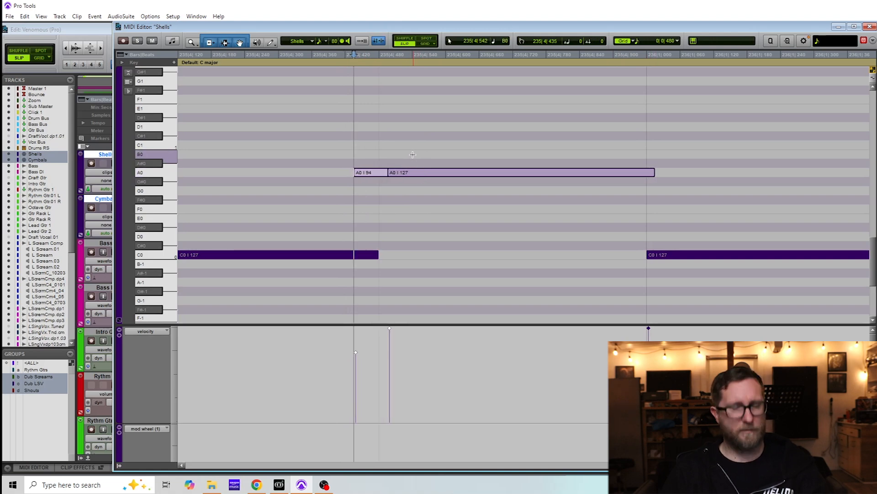
key(r)
key(r)
click(211, 129)
key(space)
key(space)
key(space)
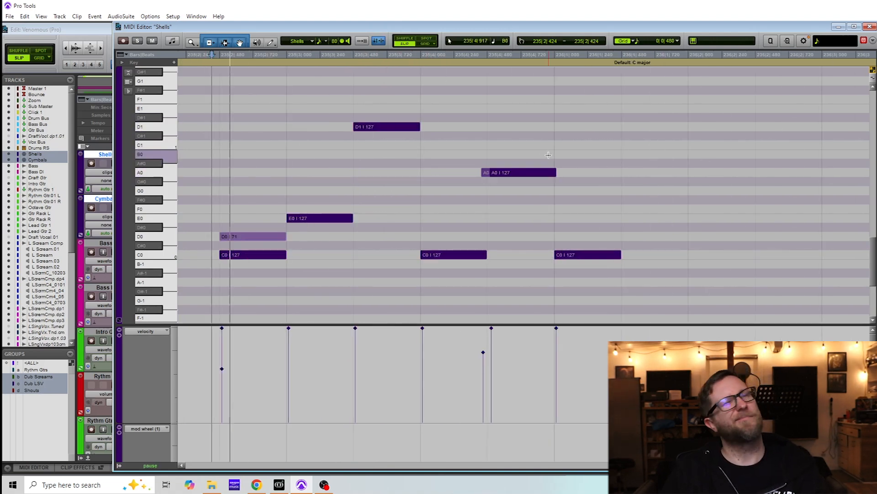
key(space)
Step: Audition the whole bar 235 fill with both flams from 234|1|647
scroll(559, 164, left, 2)
scroll(559, 163, left, 3)
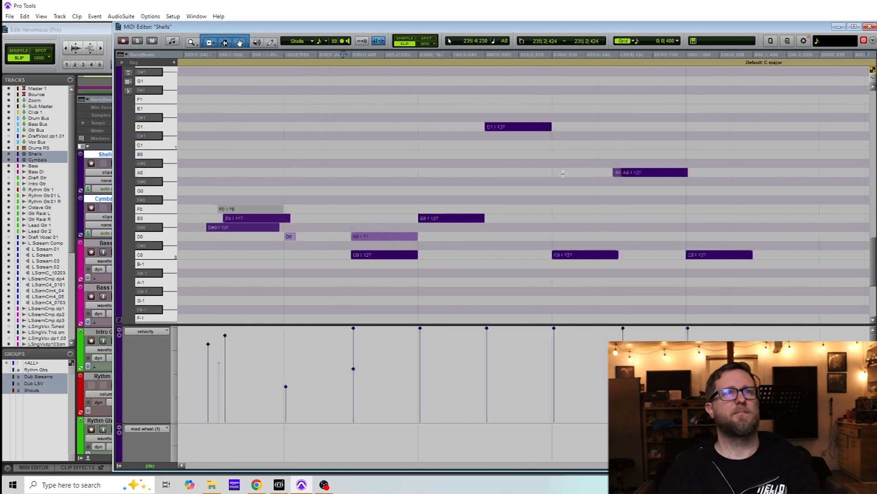
key(r)
key(r)
click(347, 143)
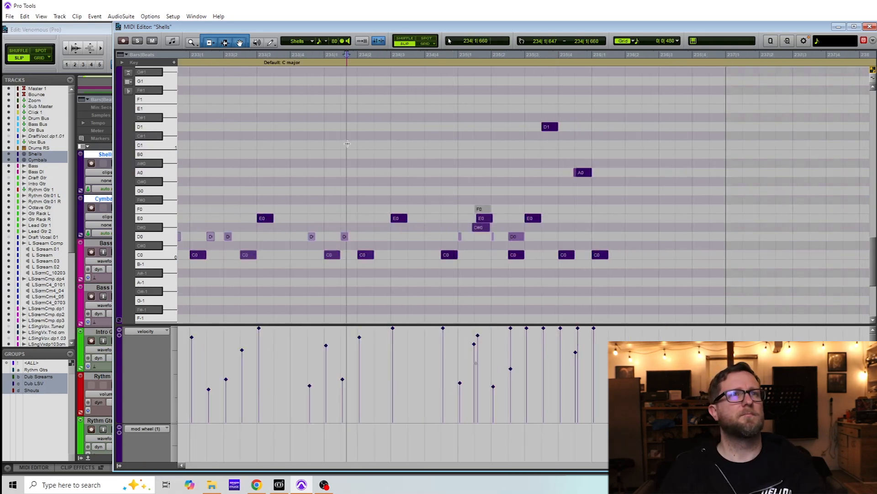
key(space)
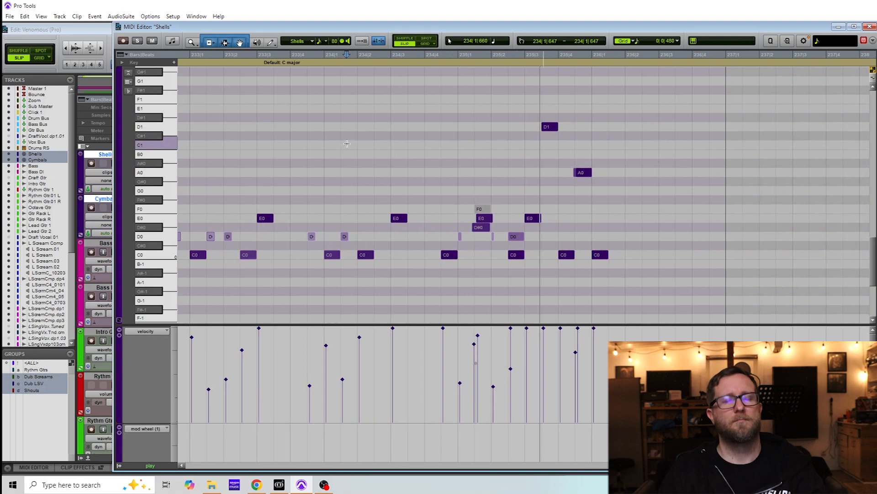
Step: Select the softer leading note of the A0 flam at the end of bar 235
click(583, 139)
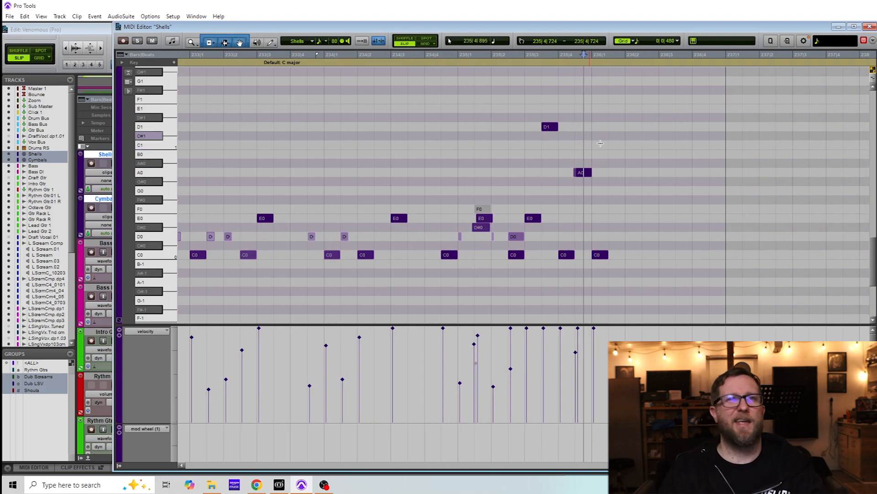
key(t)
key(t)
key(t)
key(t)
key(r)
key(r)
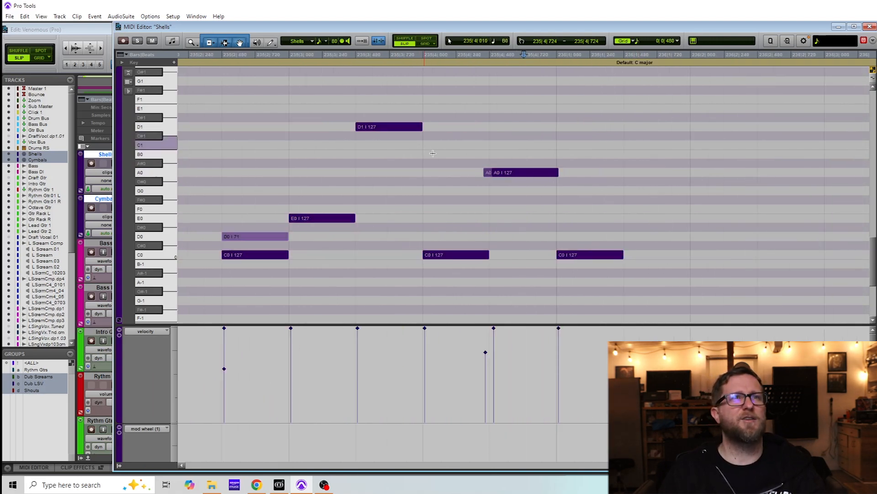
click(487, 172)
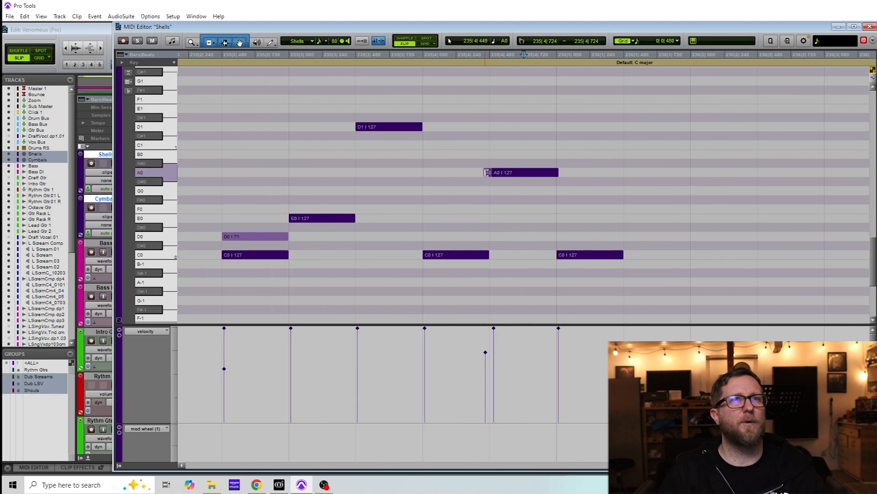